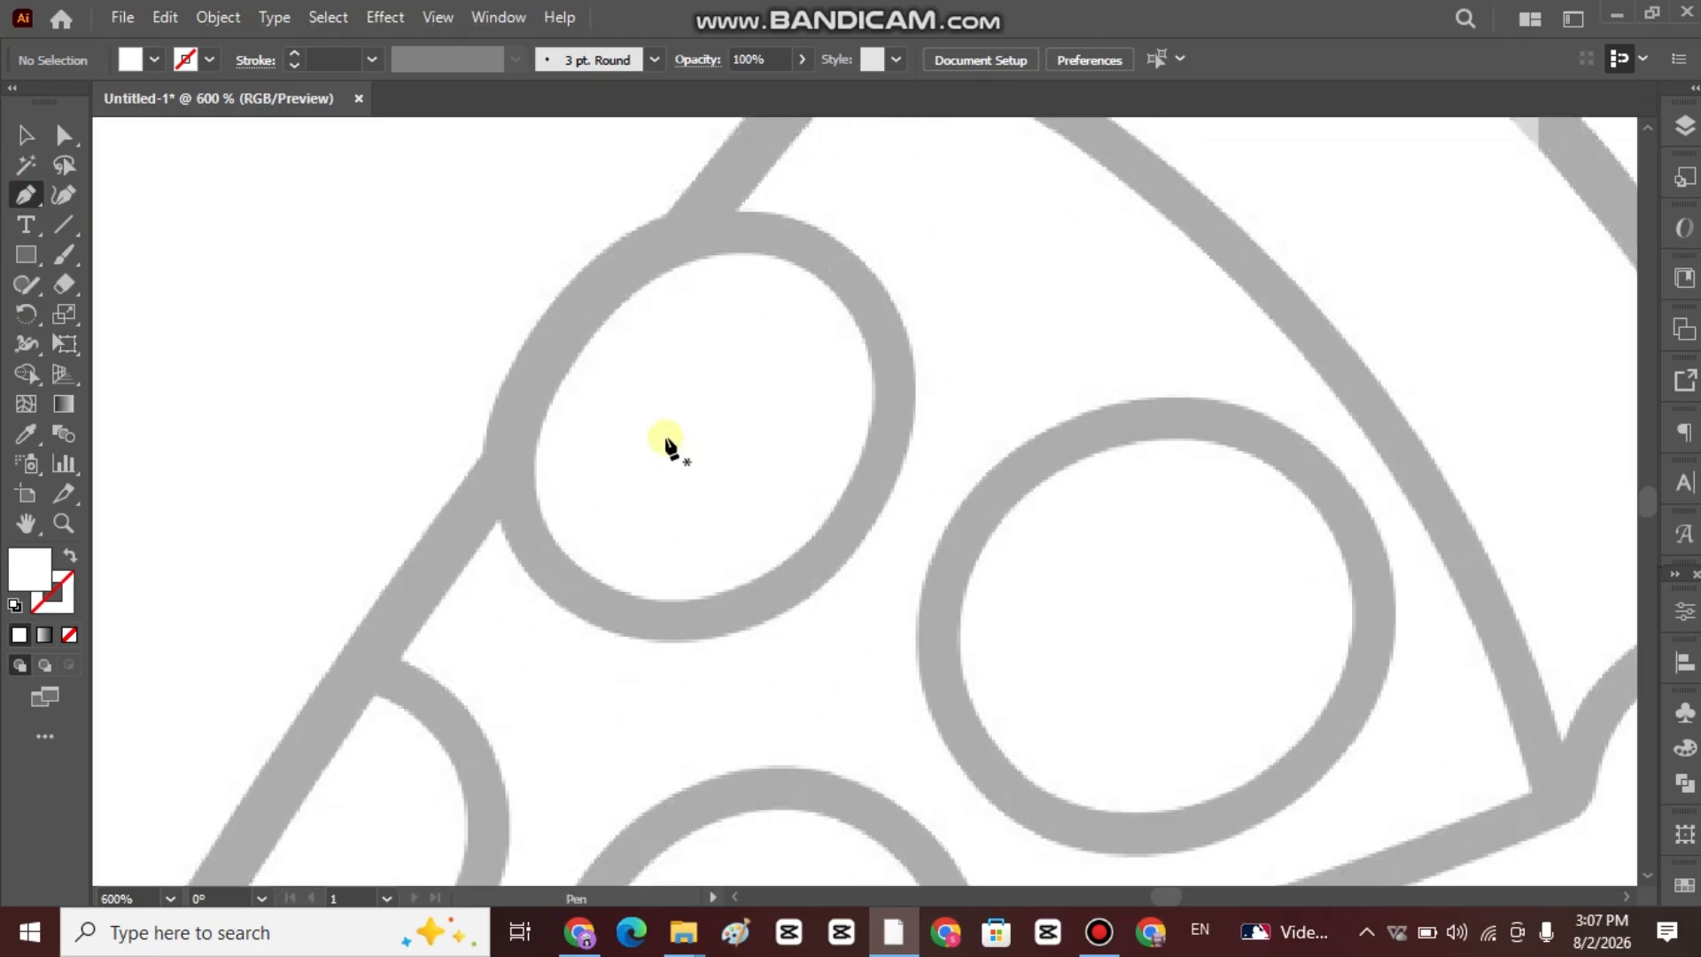
Start a Pen tool path where the crust meets the slice's left edge, trace the crust's upper-left bend, and set the fill to none.
scroll(755, 368, "up", 2)
scroll(795, 265, "down", 1)
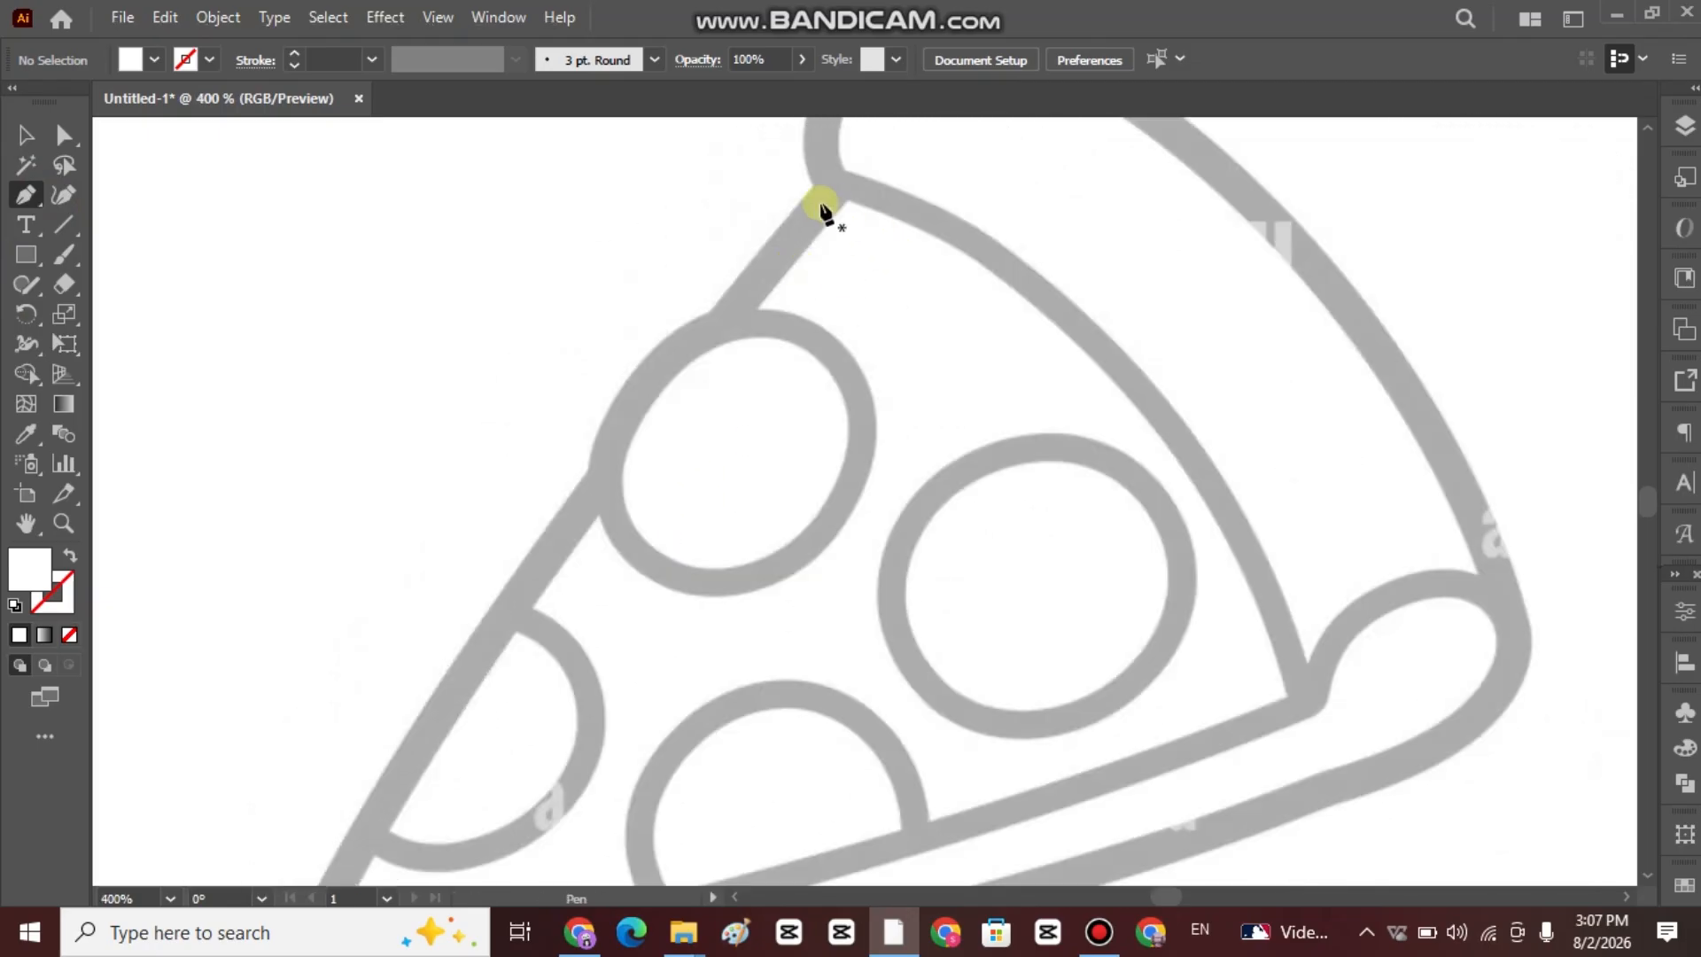
scroll(895, 281, "up", 1)
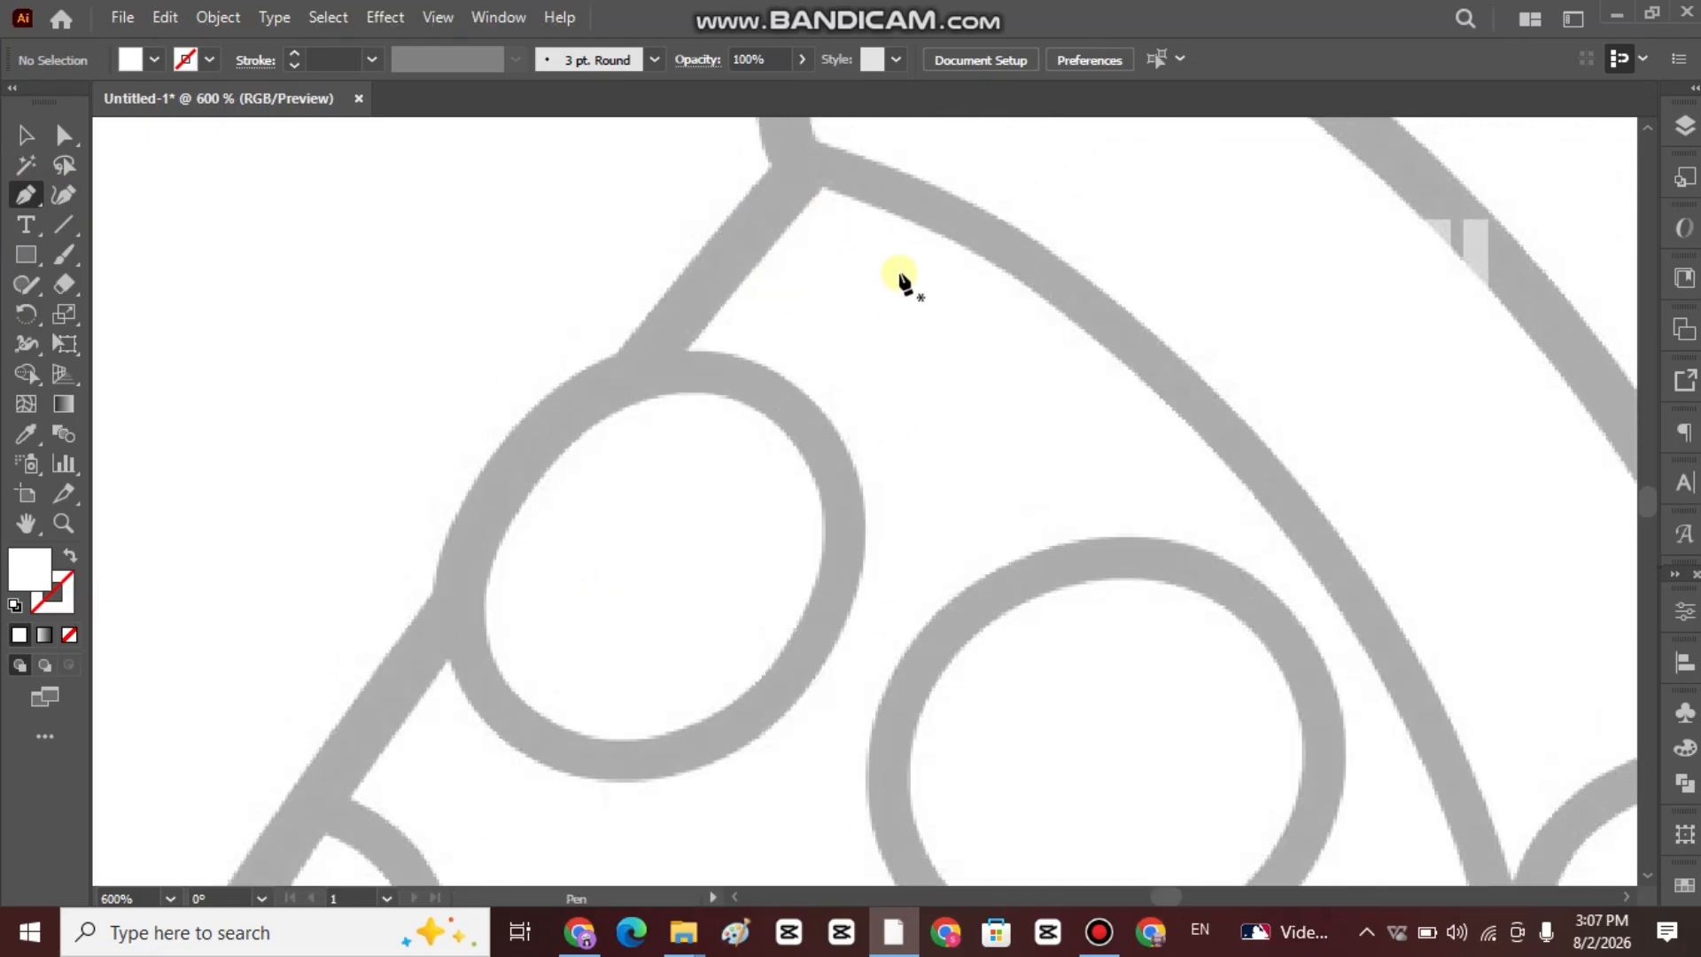
scroll(917, 275, "up", 2)
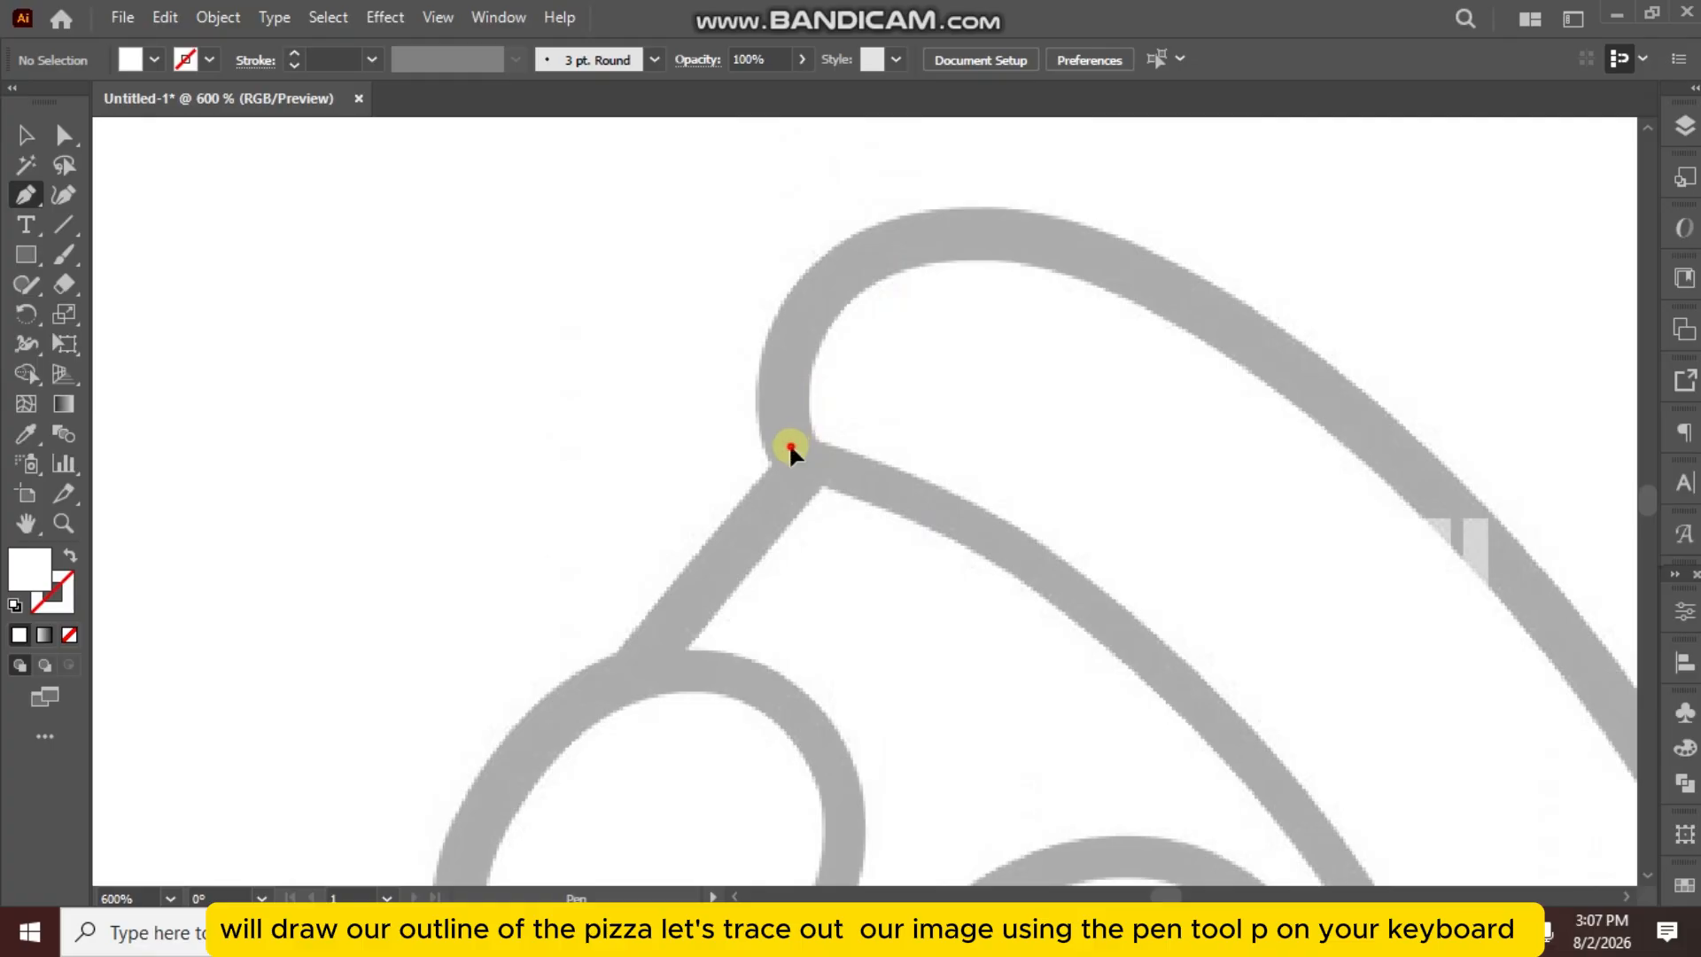
left_click_drag(790, 445, 795, 364)
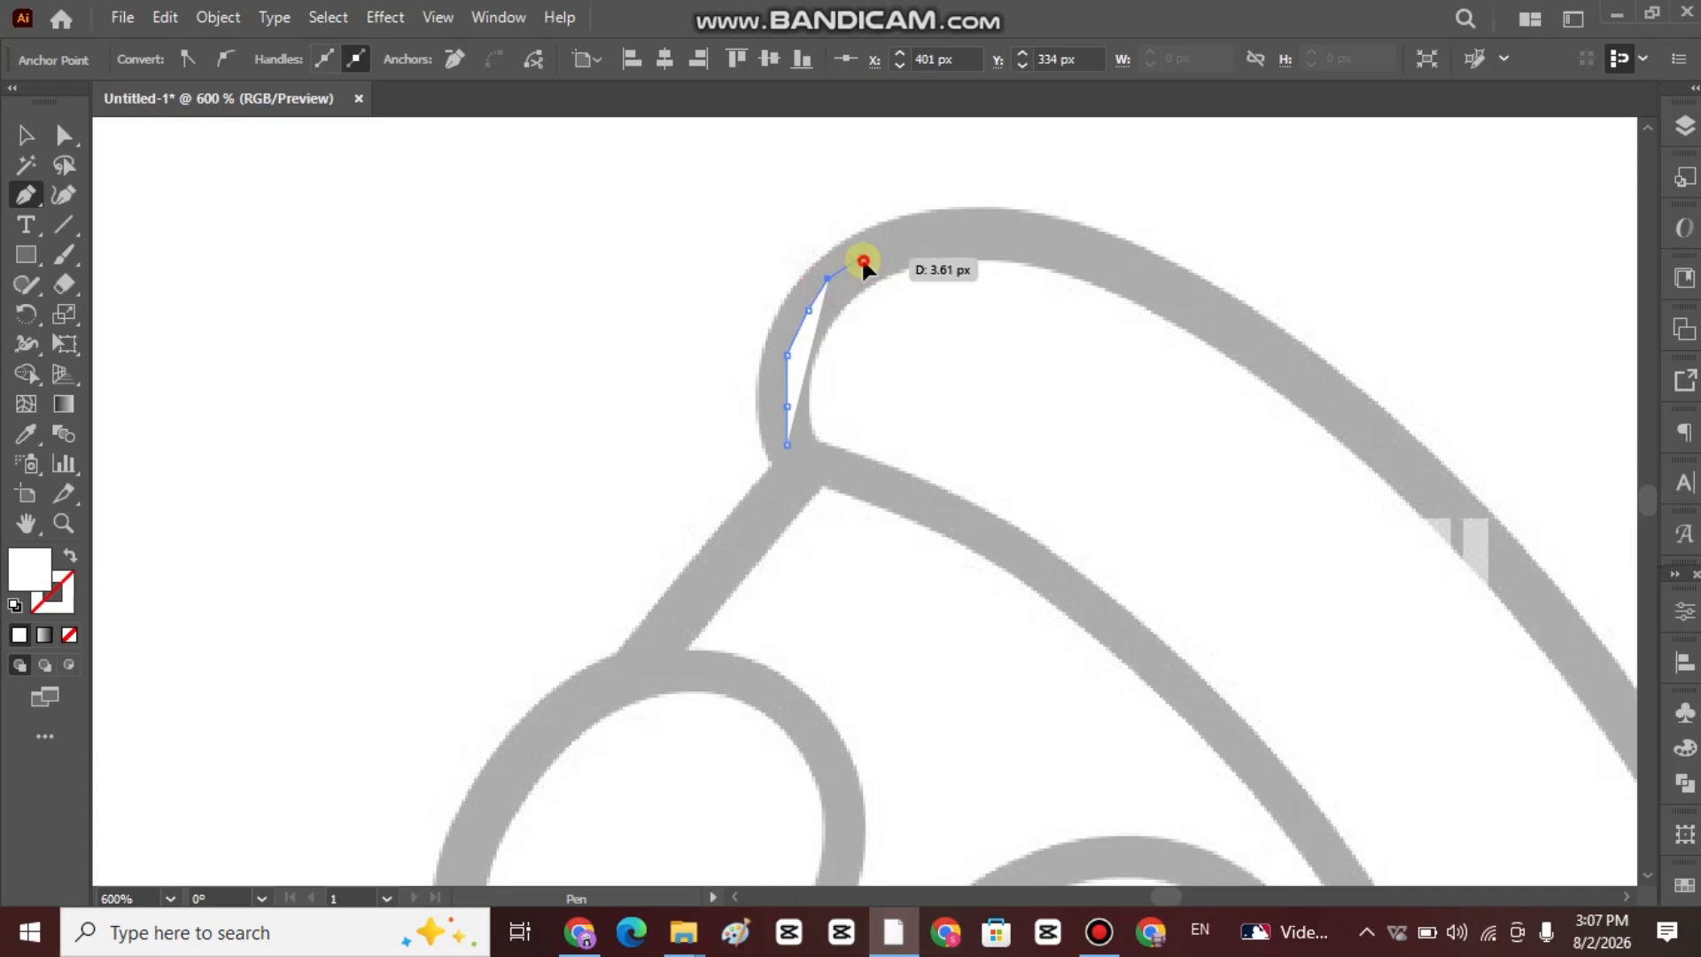
left_click_drag(864, 264, 60, 636)
left_click(68, 636)
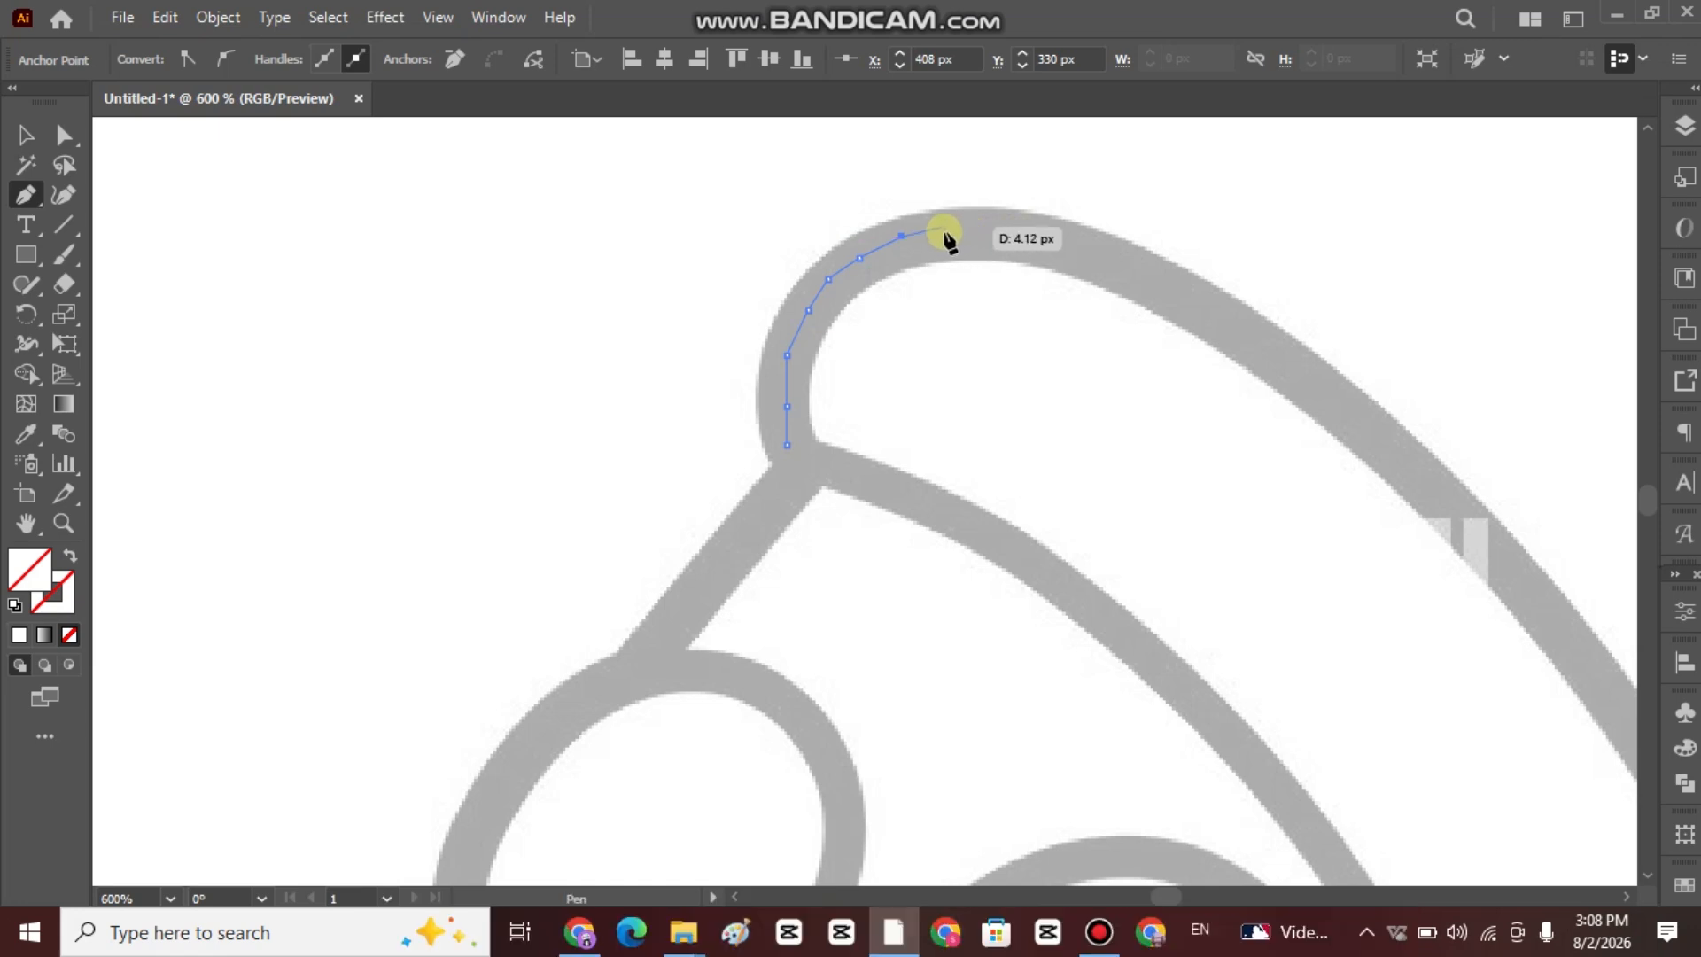
Continue the path over the top of the crust and down its outer arc along the centre of the grey line.
left_click(942, 227)
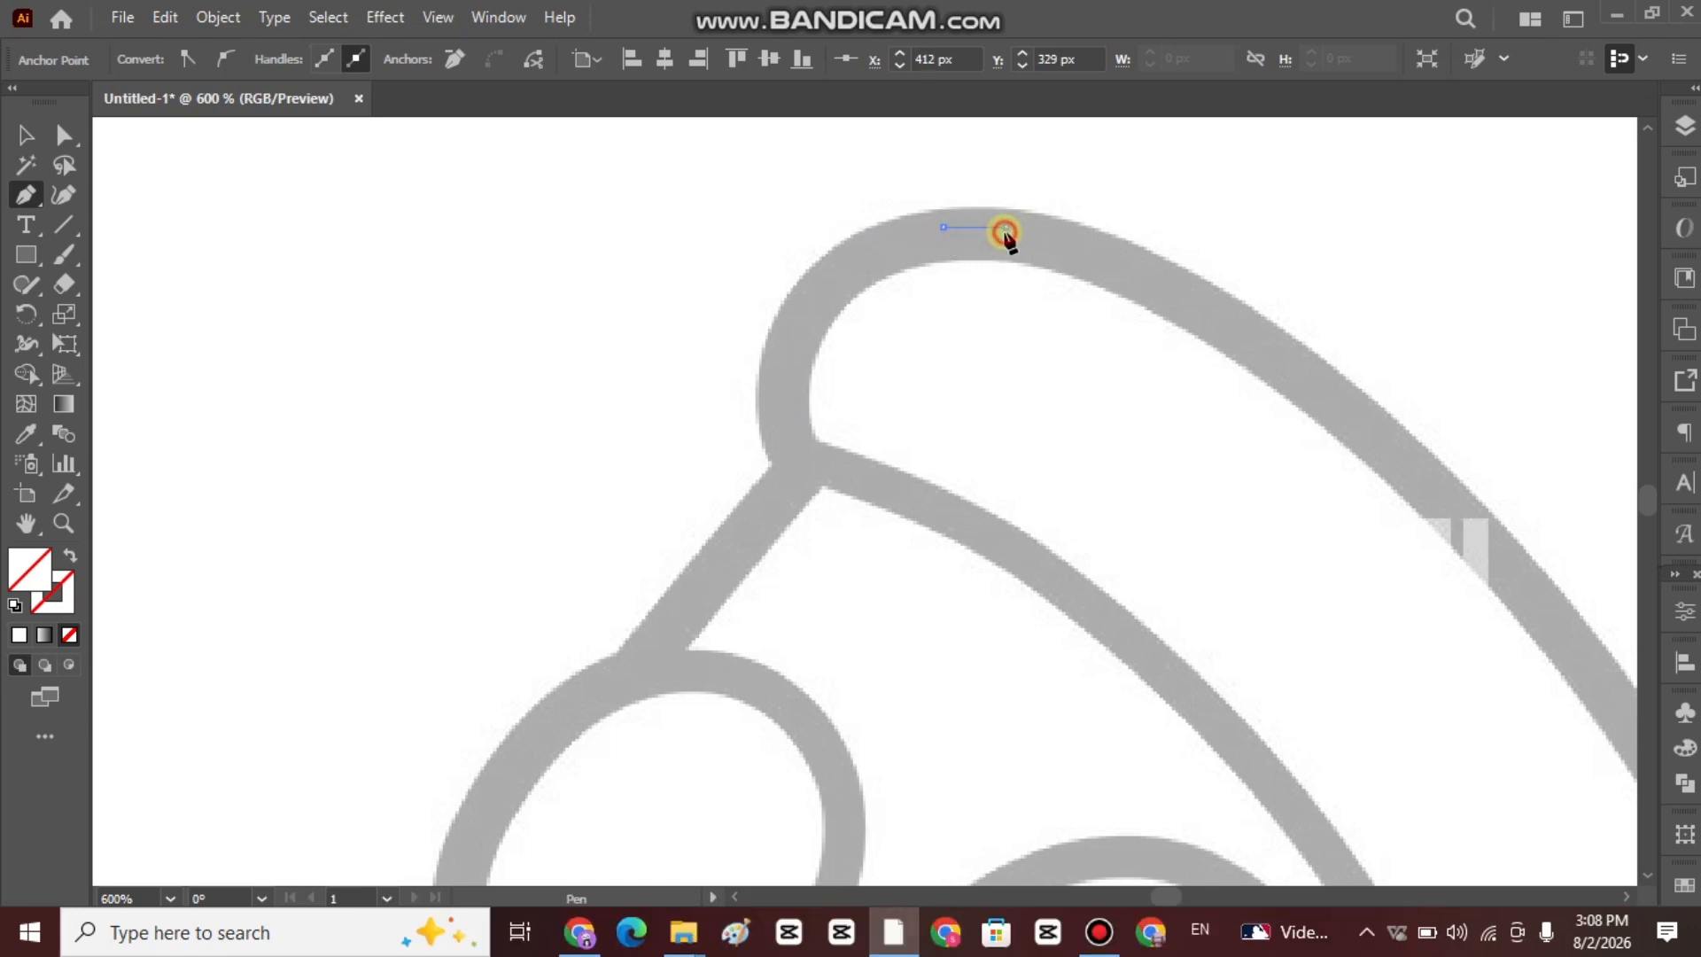
left_click(1057, 248)
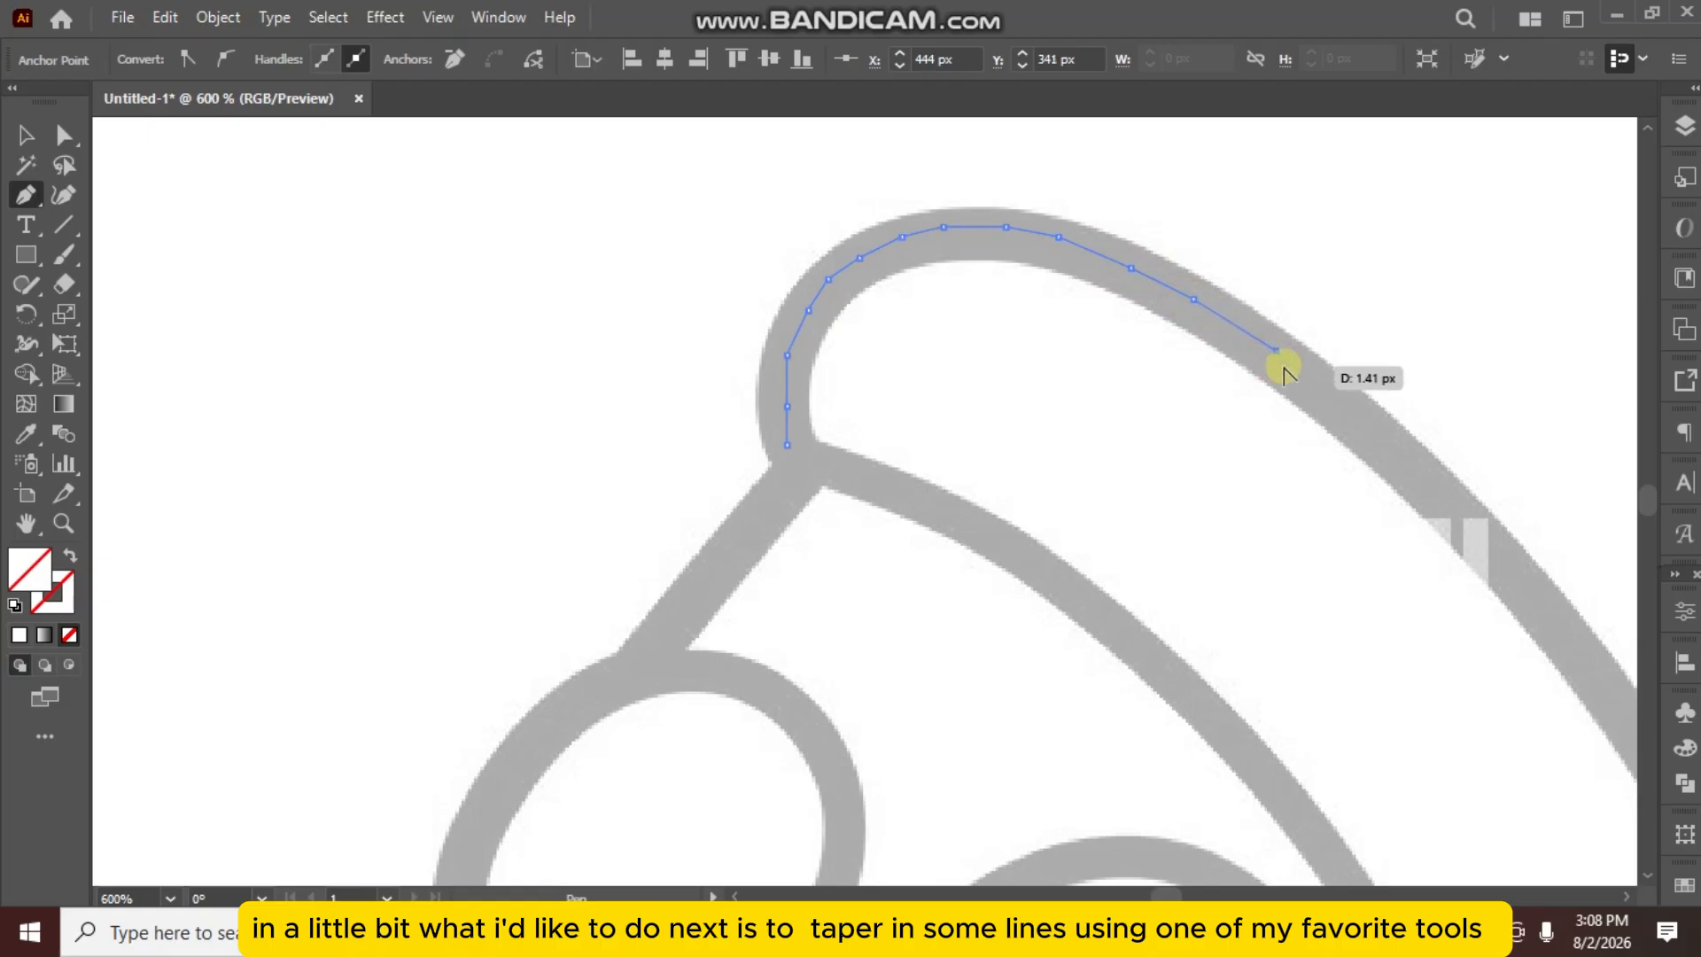
scroll(1283, 377, "down", 2)
scroll(1010, 304, "up", 4)
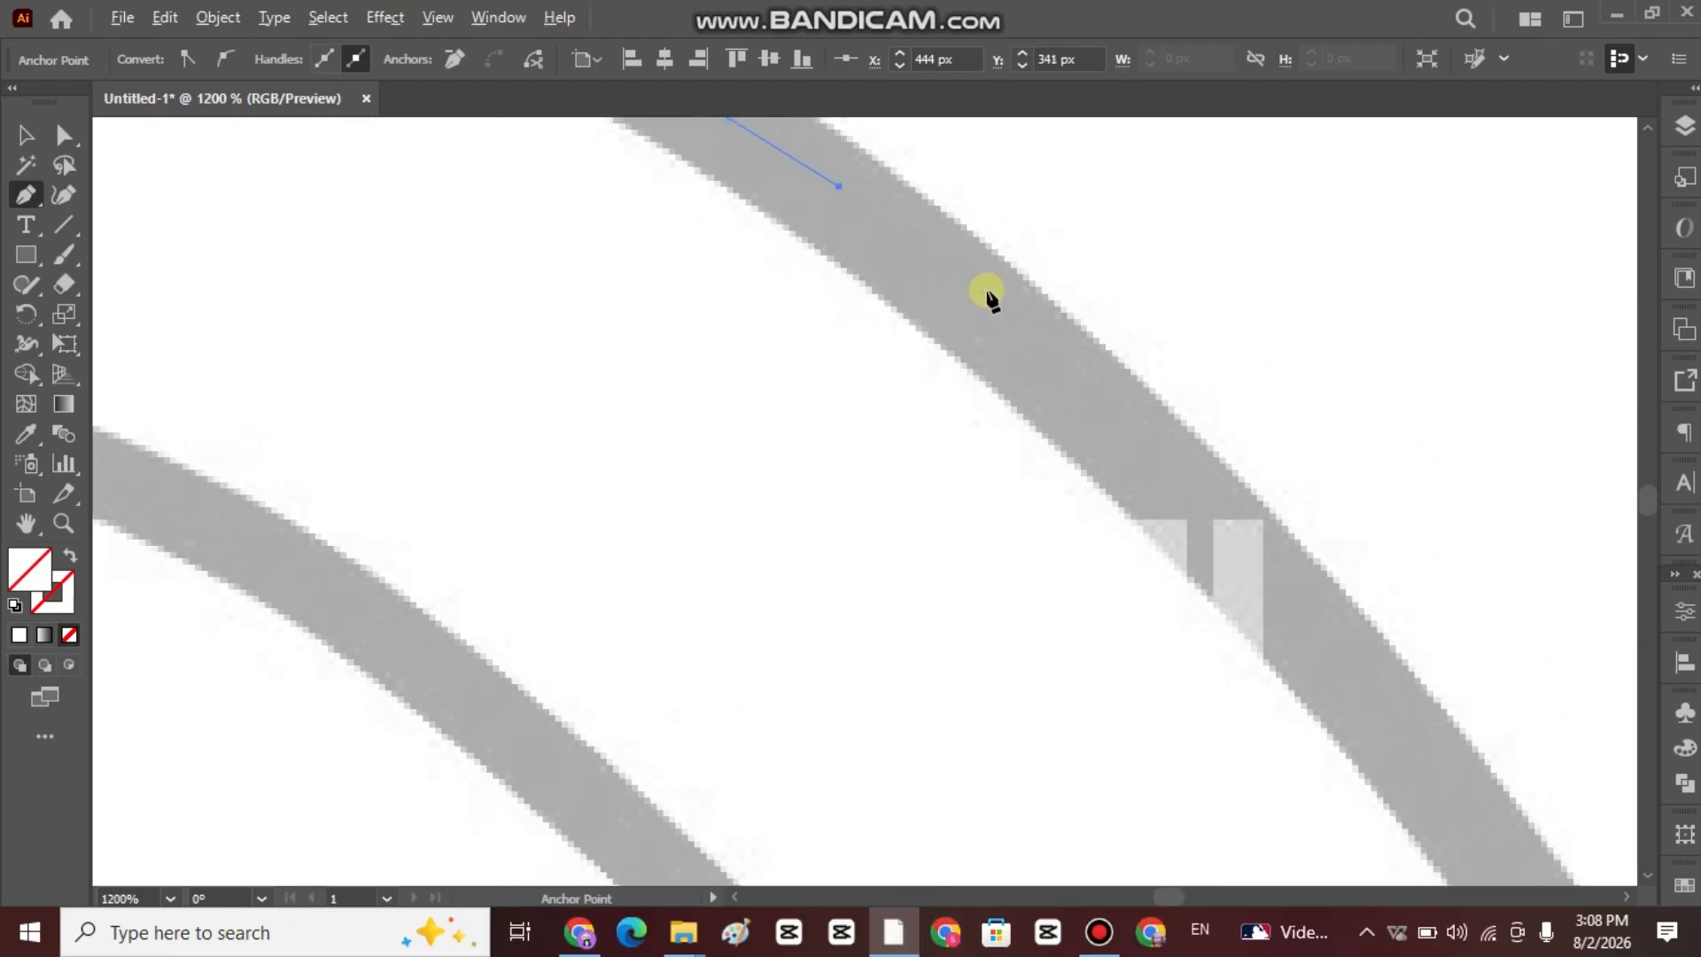
left_click(1242, 549)
scroll(1237, 551, "down", 3)
left_click_drag(1296, 691, 1088, 436)
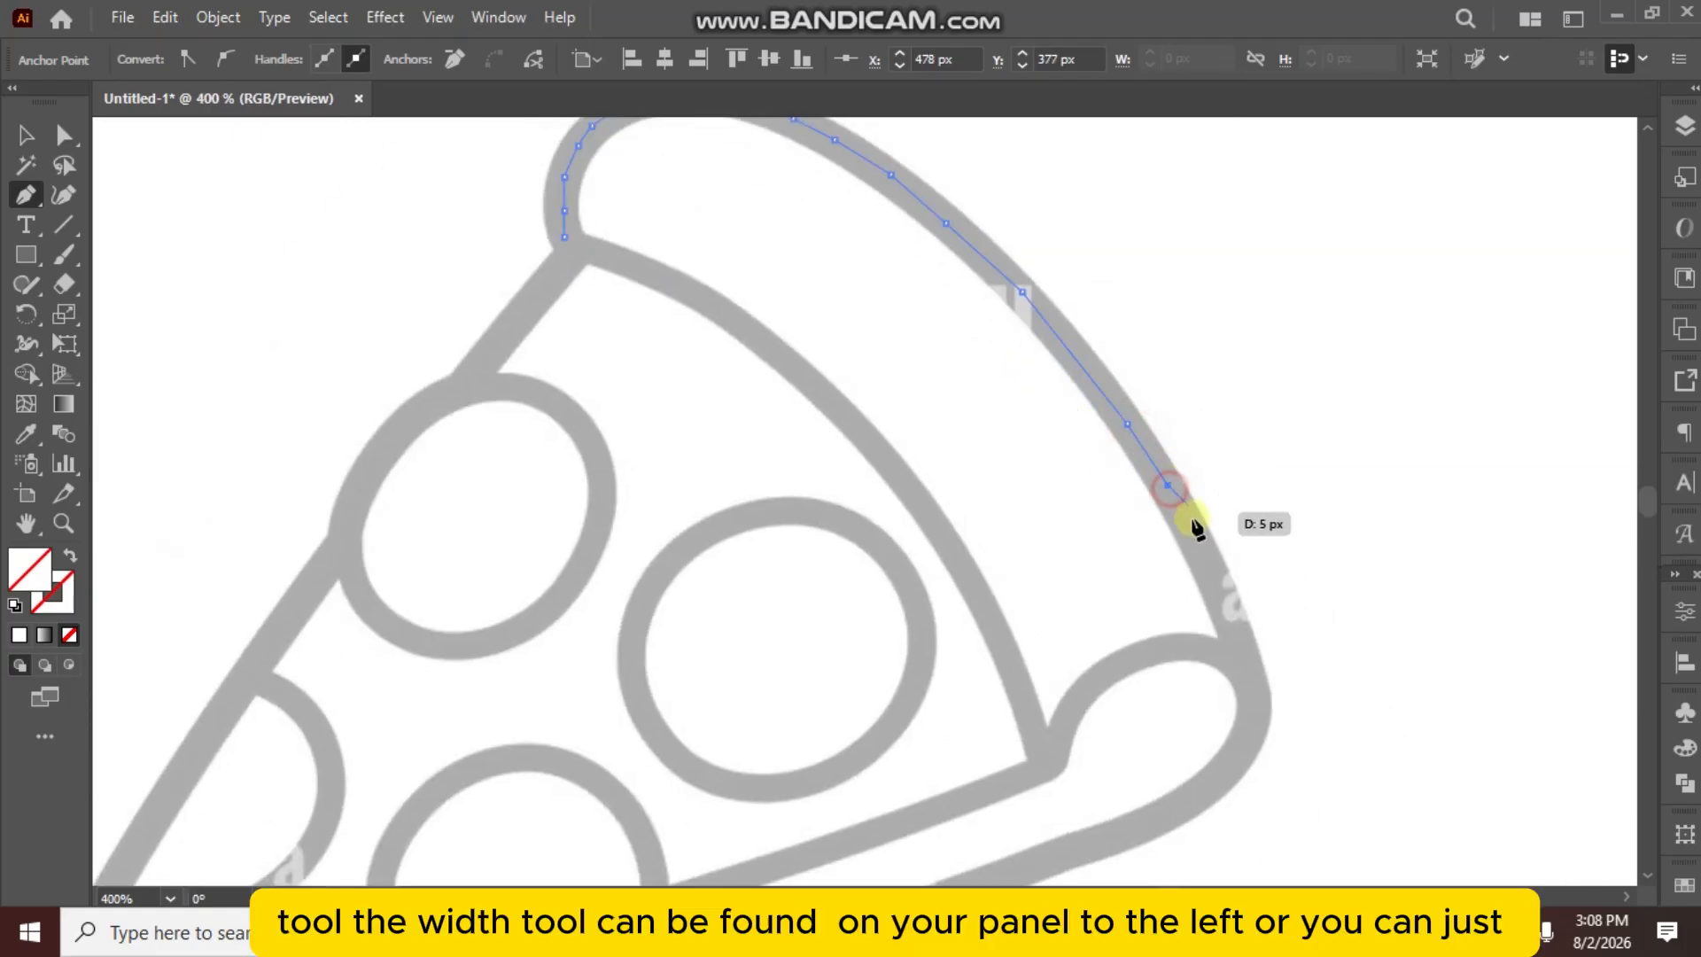
left_click(1219, 587)
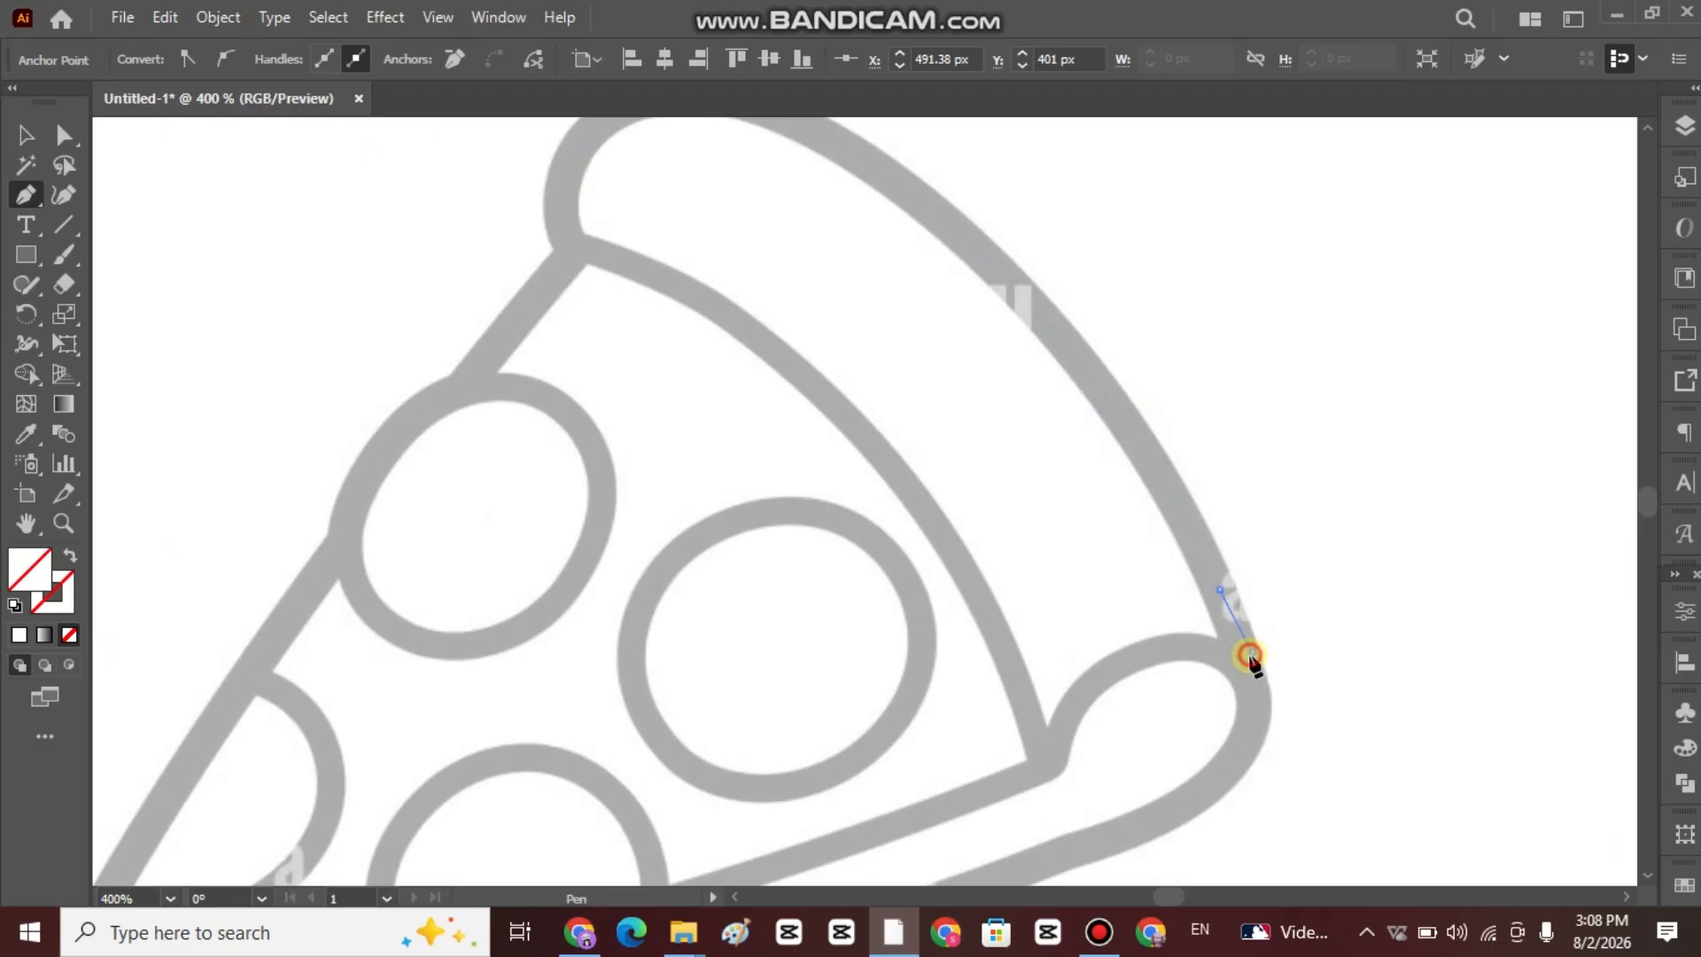
Extend the path to the arc's lower end and around the upper side of the crust's curl onto the slice's lower edge.
left_click_drag(1249, 656, 1241, 608)
left_click(1087, 693)
key("space")
left_click(1217, 612)
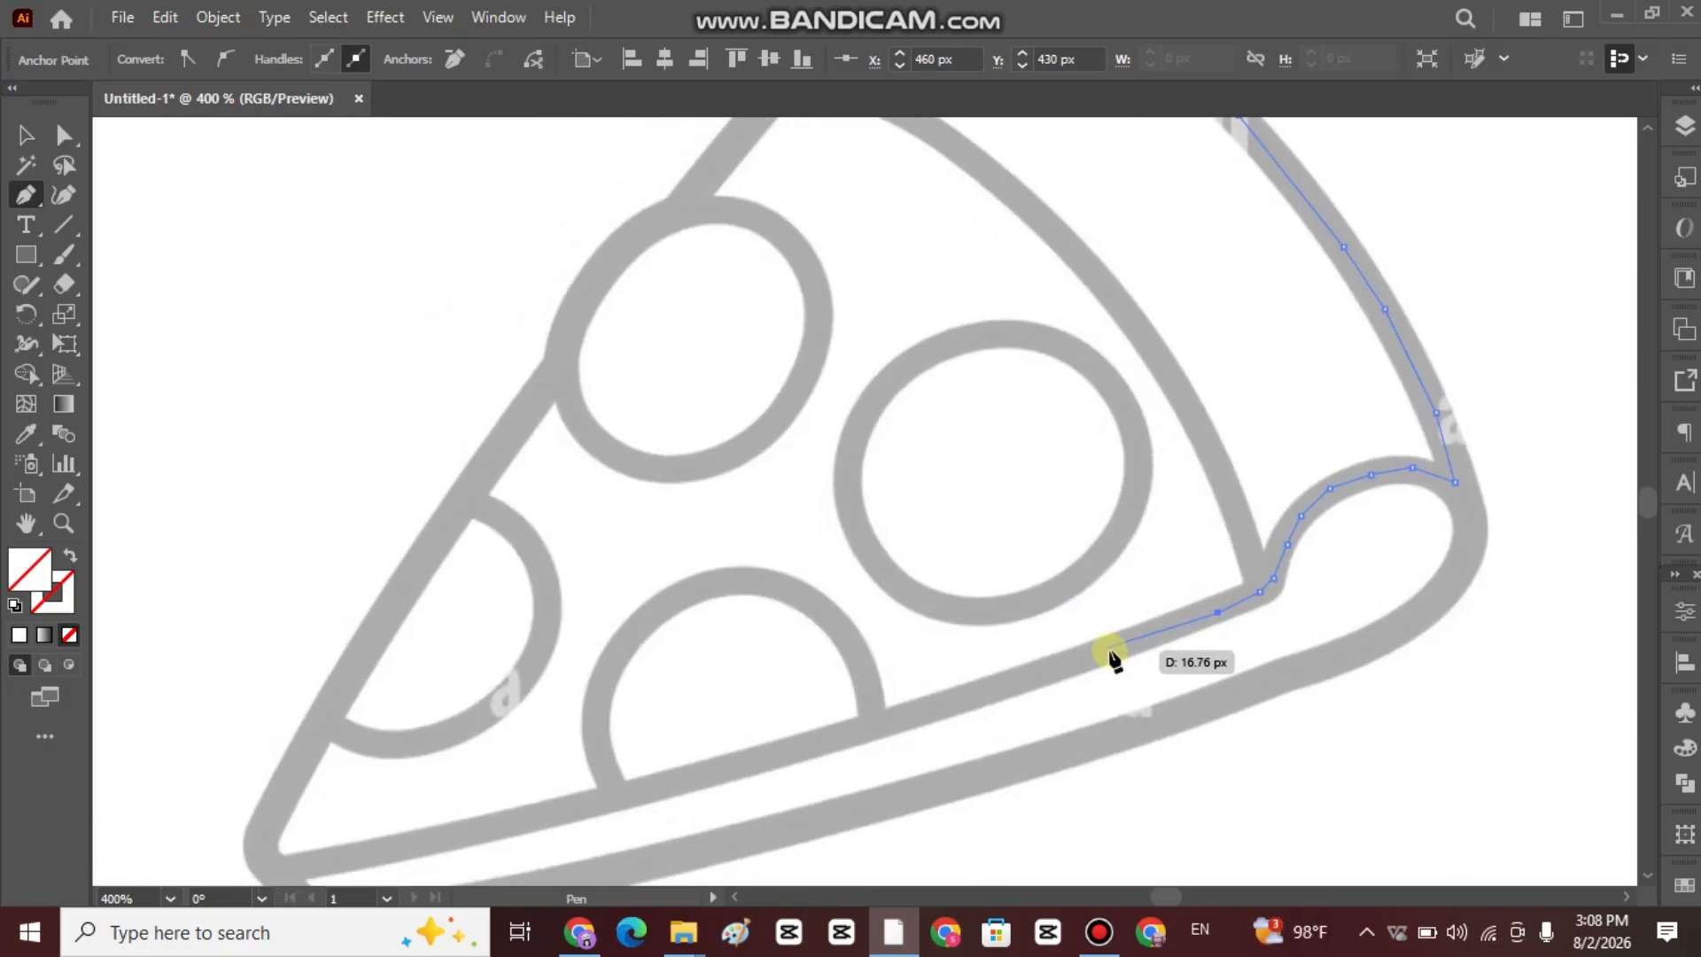
Trace the slice's lower edge down to its pointed tip and place anchors around the tip.
left_click(905, 714)
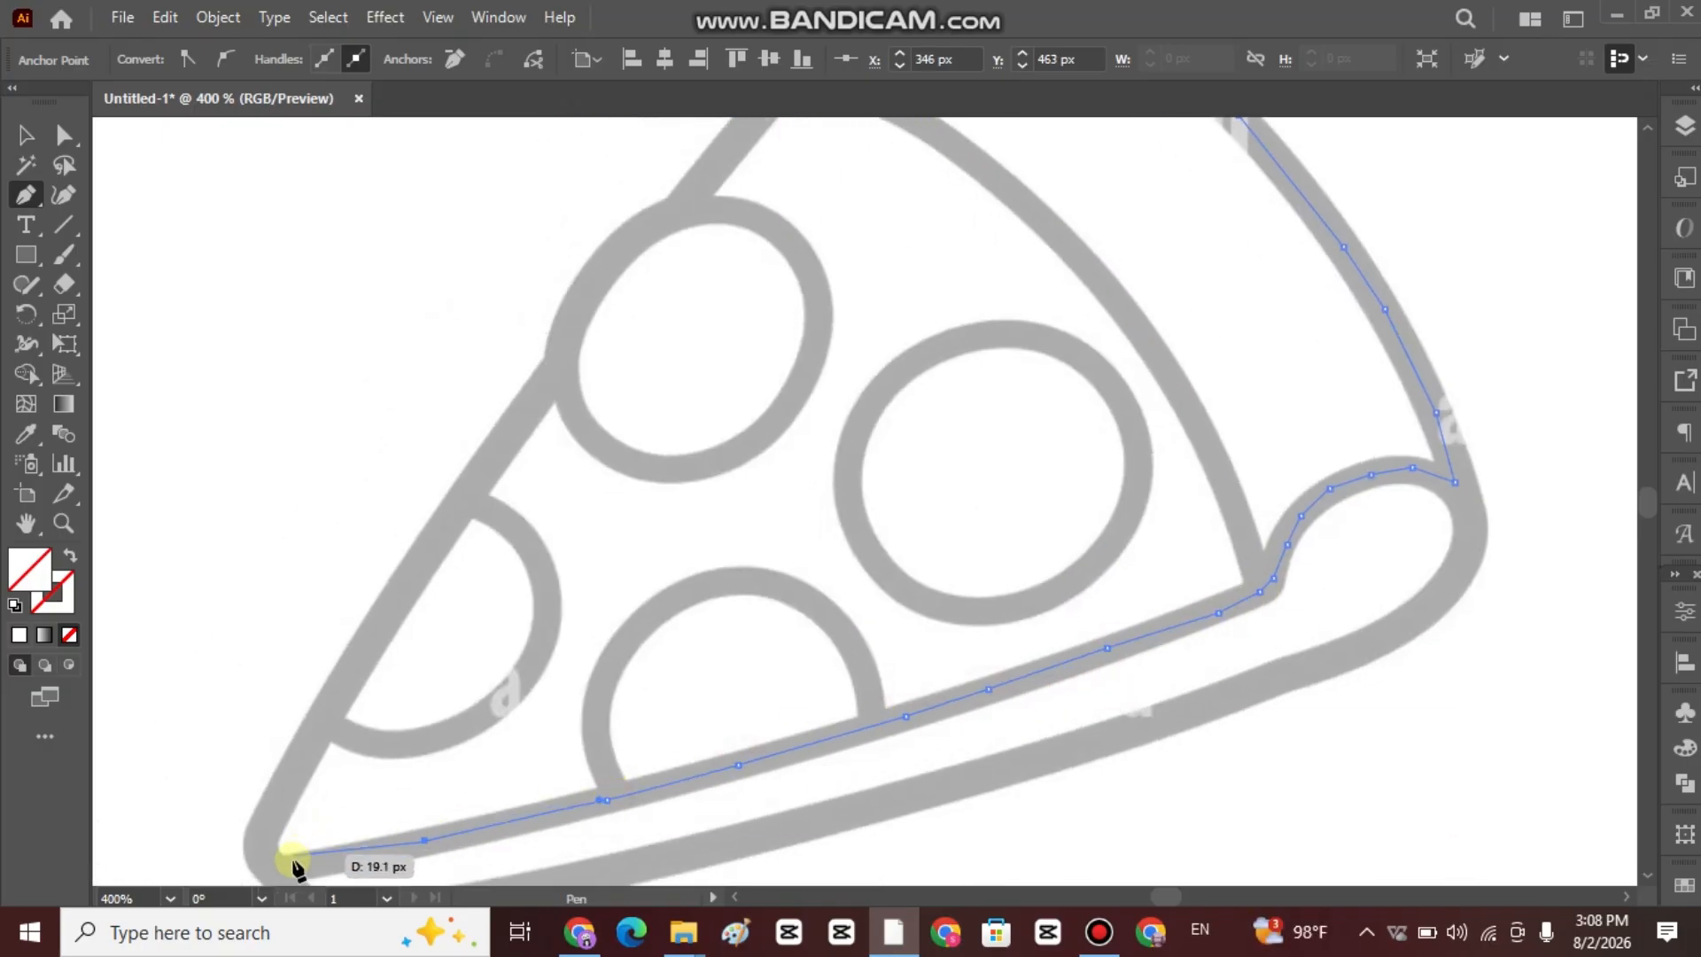
left_click(265, 869)
left_click(251, 847)
key("space")
left_click_drag(356, 656, 306, 763)
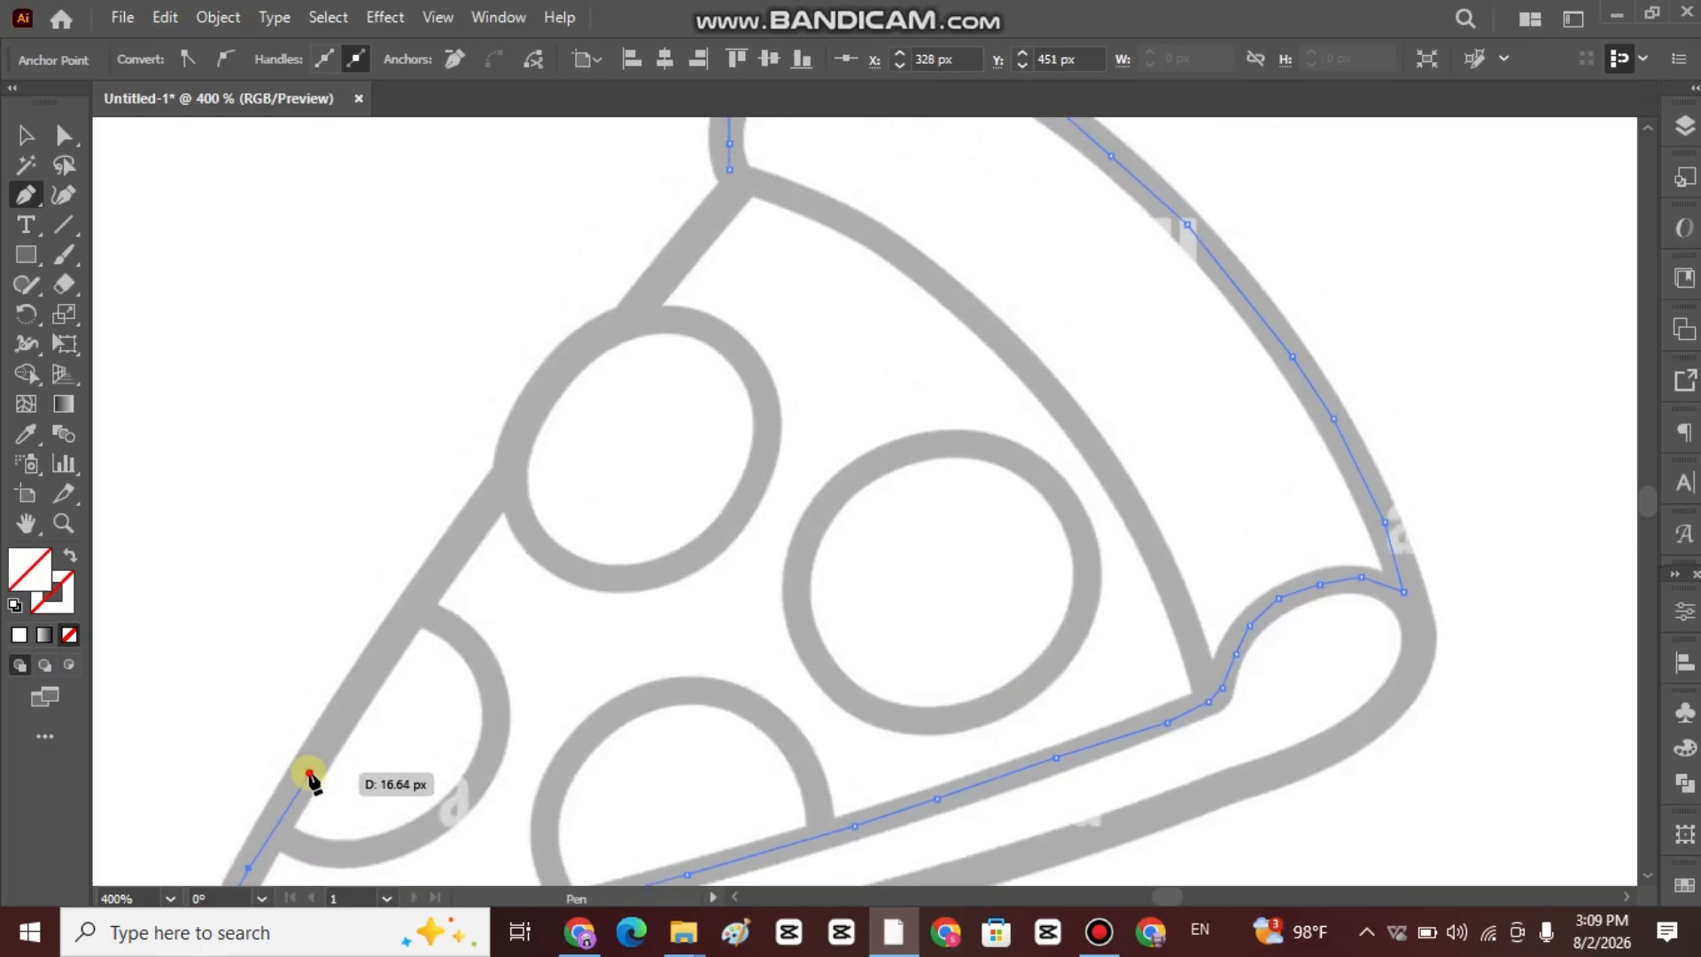
left_click(312, 769)
left_click(403, 630)
left_click_drag(417, 612, 346, 838)
left_click(427, 730)
scroll(576, 578, "down", 2)
scroll(575, 570, "down", 2)
key("ctrl+z")
key("ctrl+z")
key("ctrl+z")
key("ctrl+z")
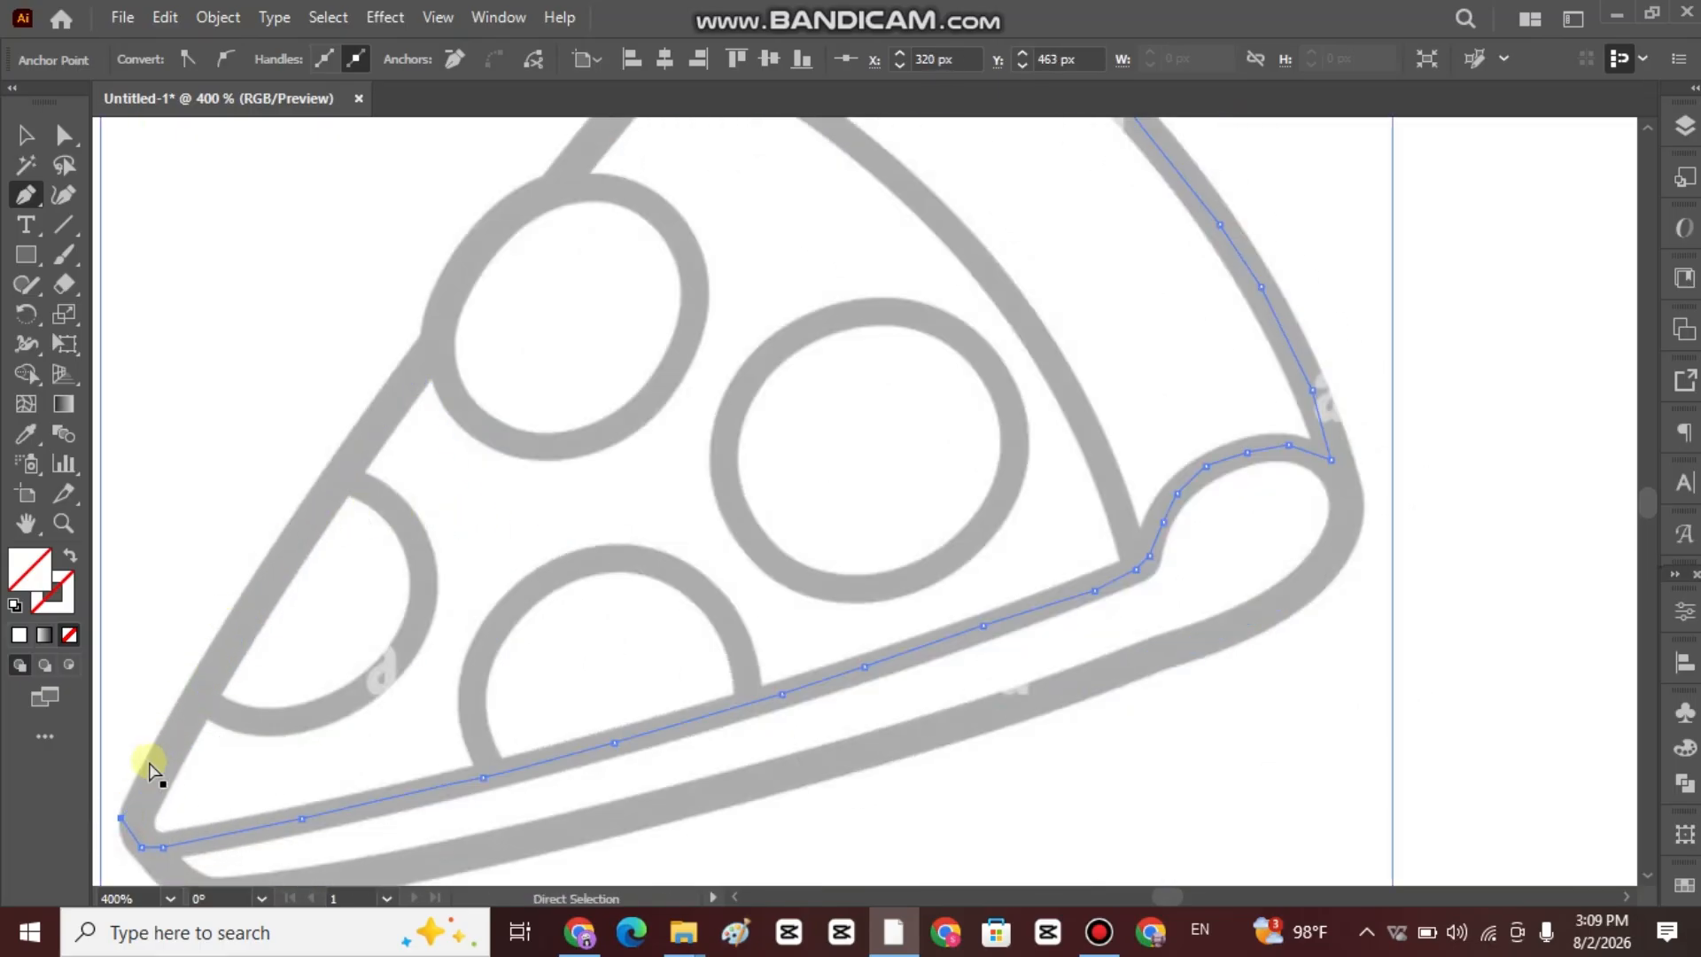
Trace the slice's left edge in a straight run past the toppings and close the path at the crust's starting anchor.
left_click(190, 713)
left_click(357, 453)
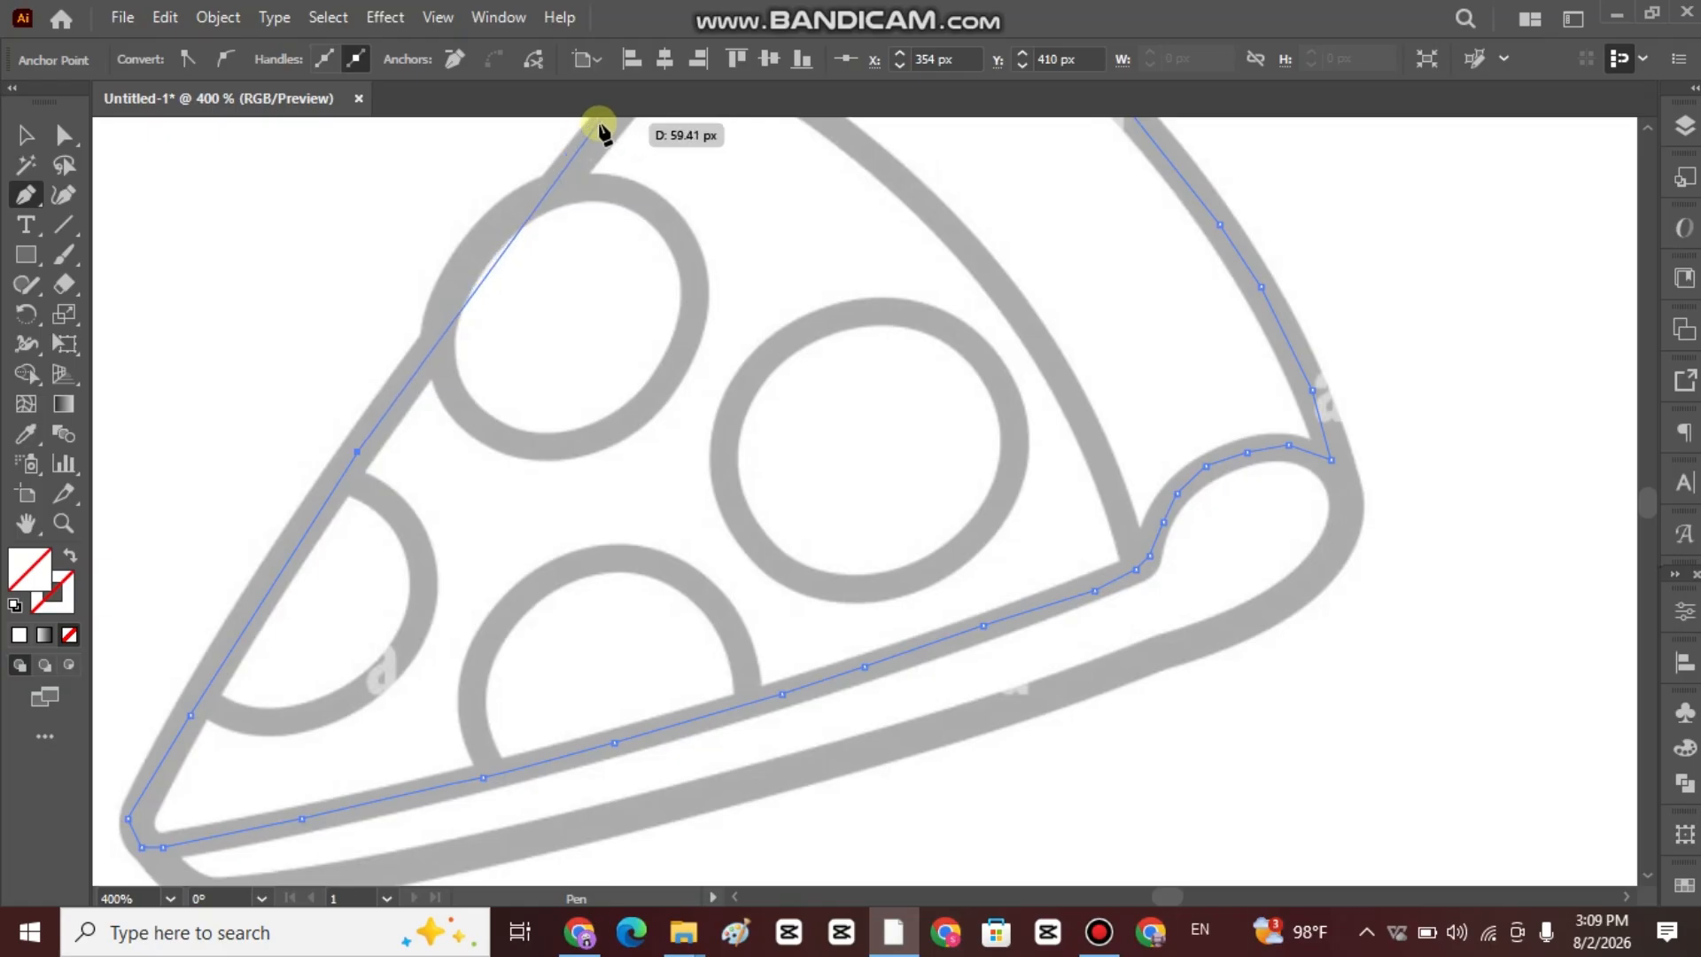
left_click(600, 121)
scroll(651, 286, "up", 3)
left_click(34, 140)
scroll(896, 395, "down", 2)
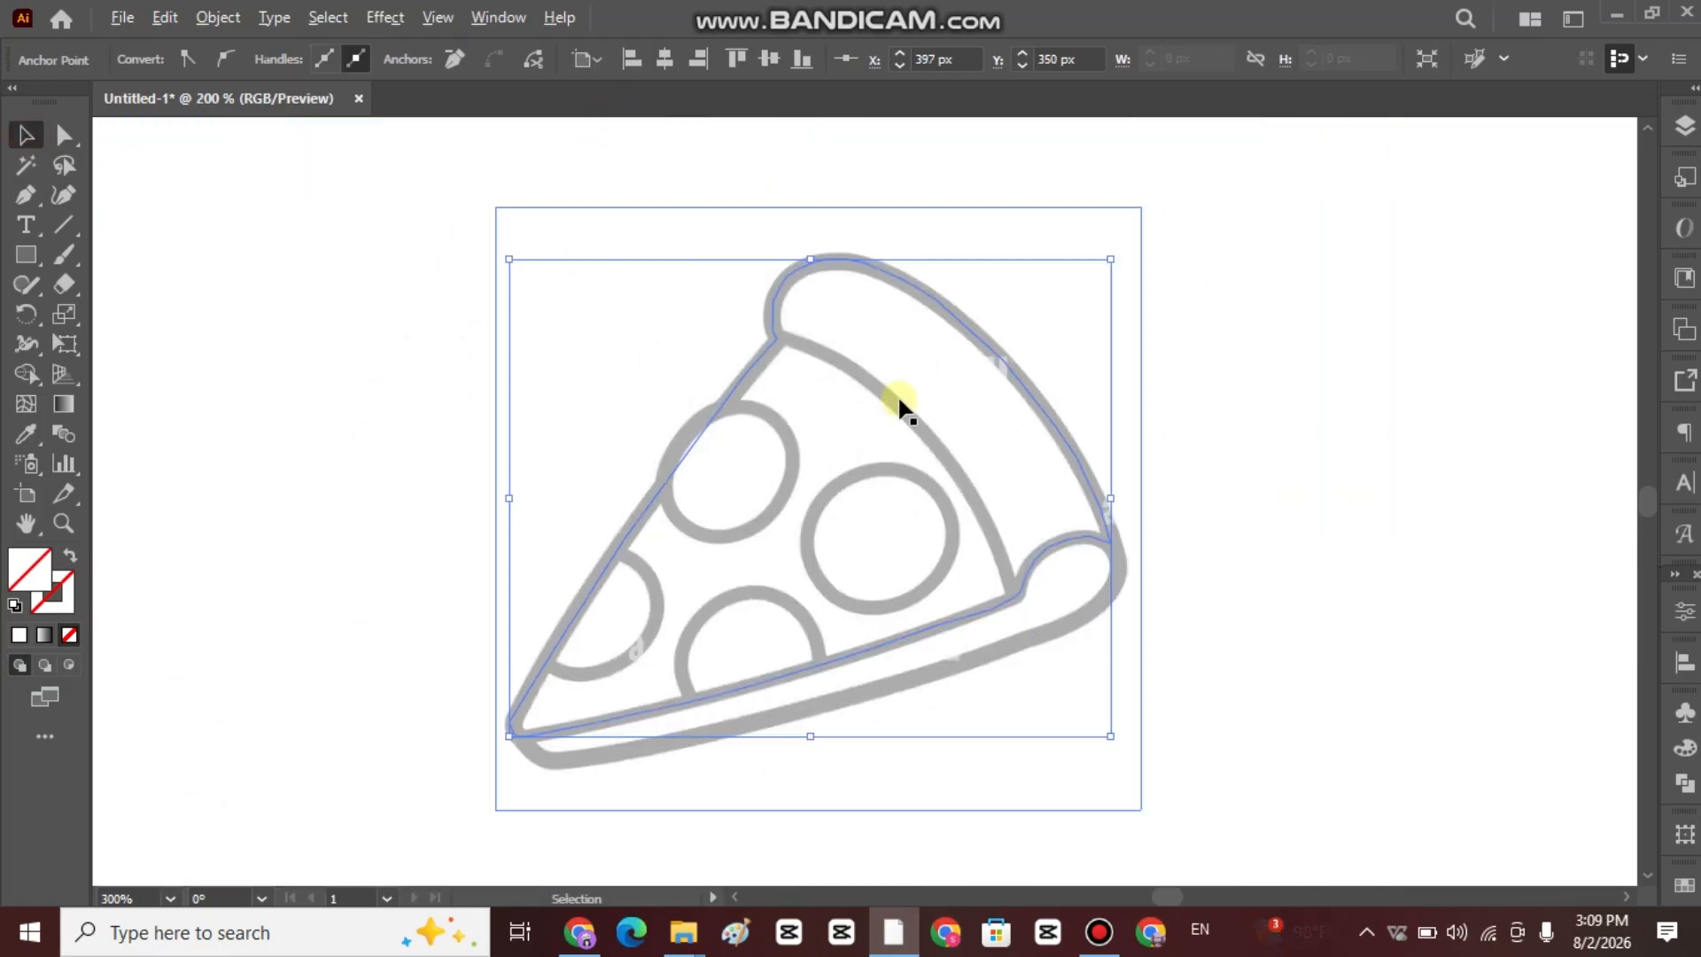
Round the path's corner anchors at the crust's junction with the left edge and on the lower part of the crust's left bend.
scroll(896, 395, "up", 1)
left_click(61, 140)
scroll(817, 394, "up", 3)
scroll(780, 372, "up", 1)
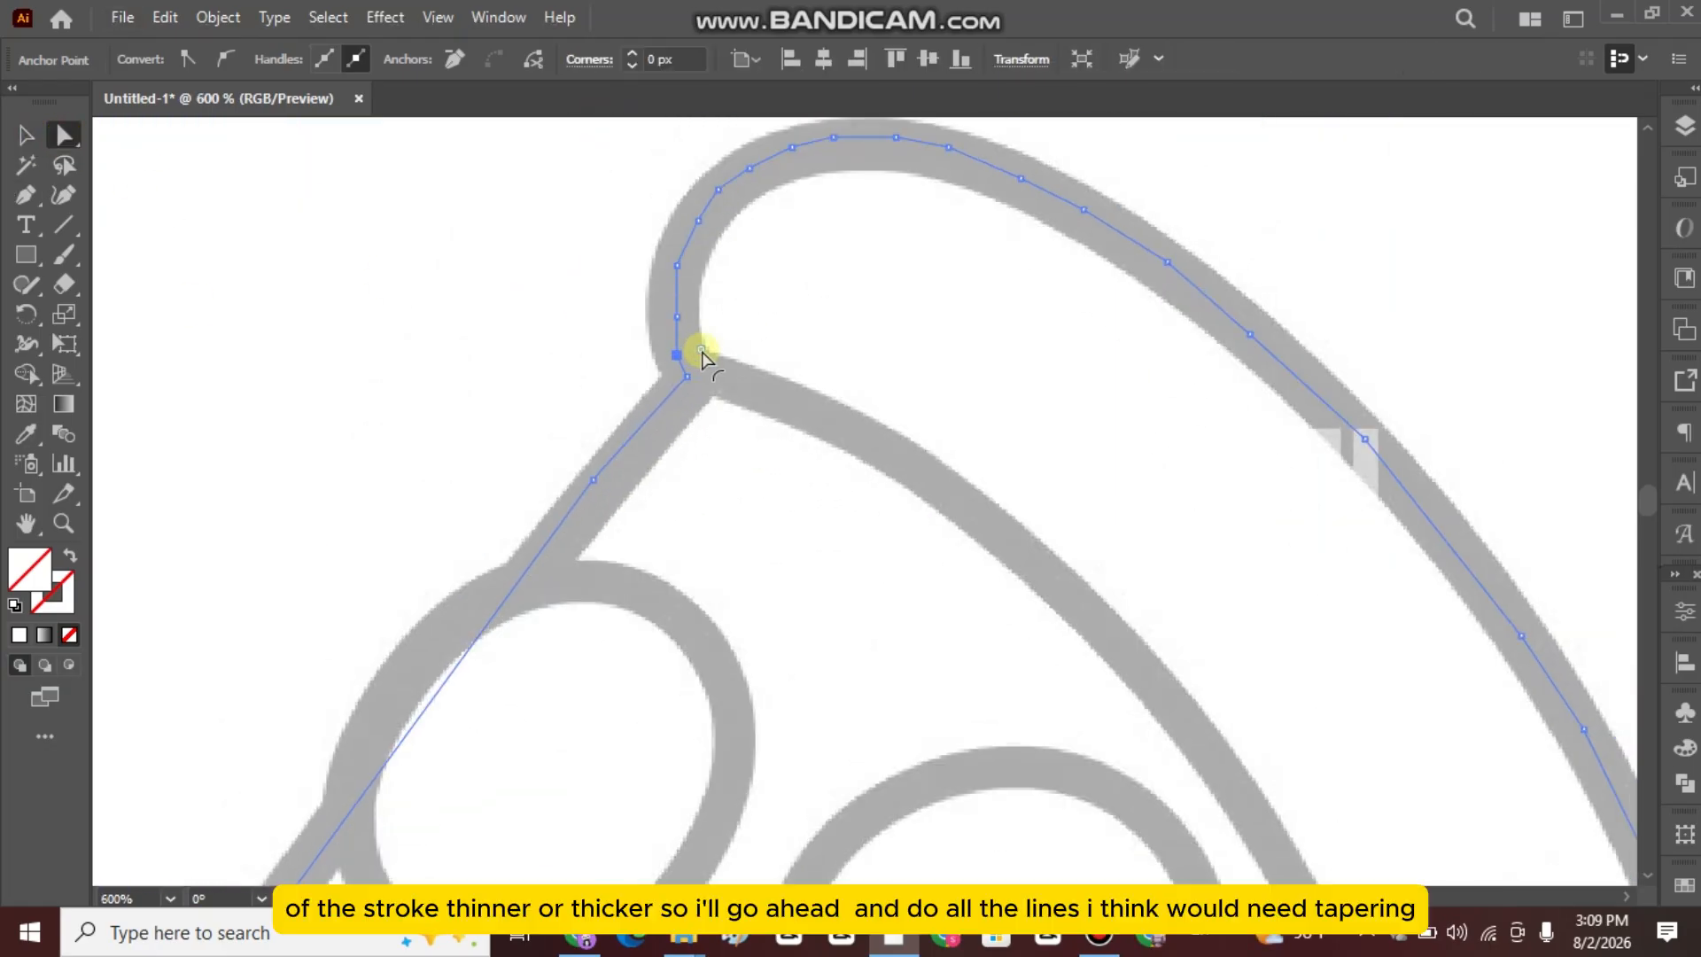
left_click_drag(702, 351, 926, 368)
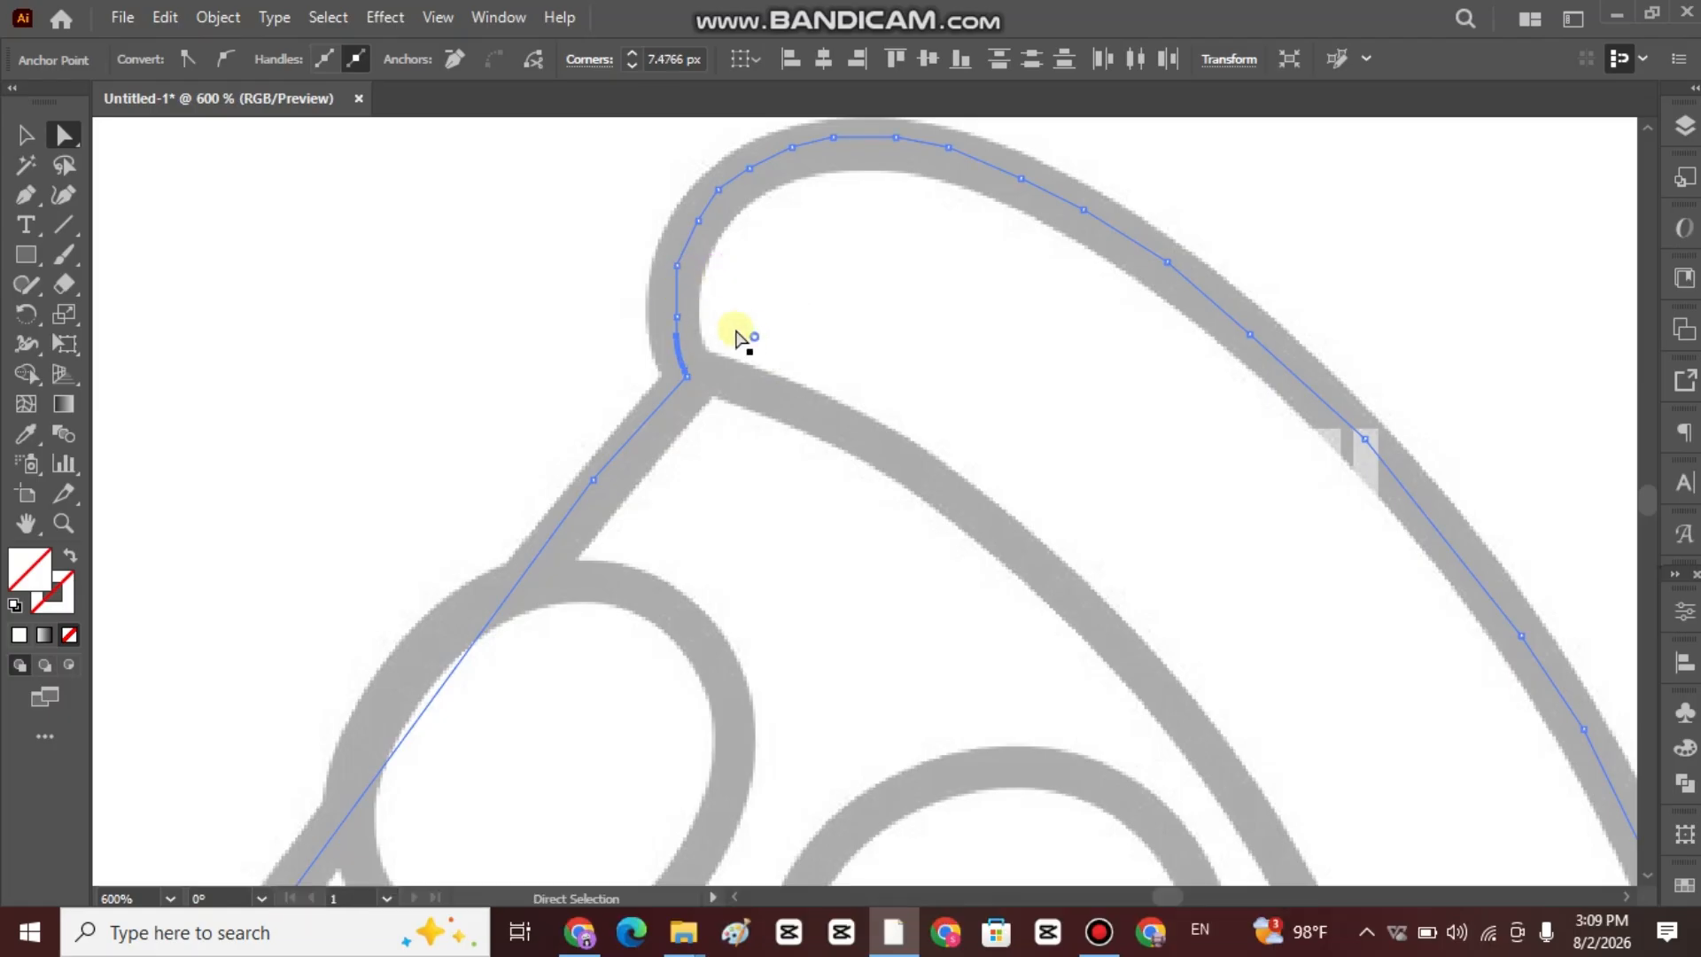
left_click(680, 311)
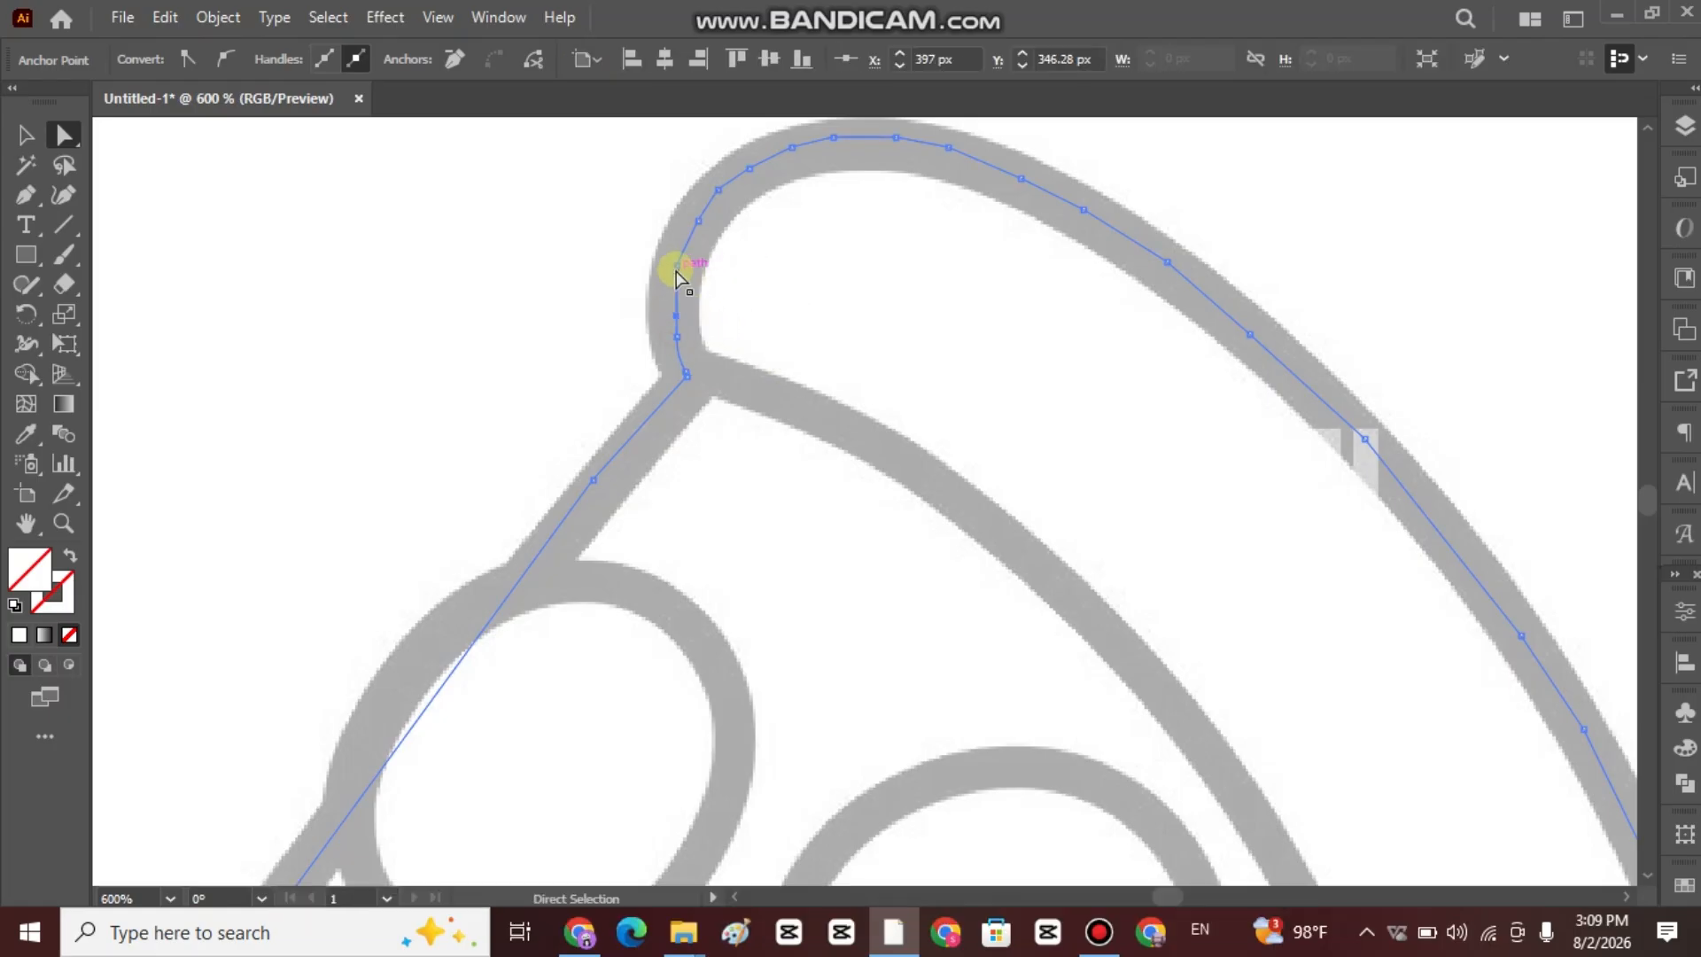
left_click_drag(676, 266, 714, 294)
left_click_drag(838, 319, 836, 331)
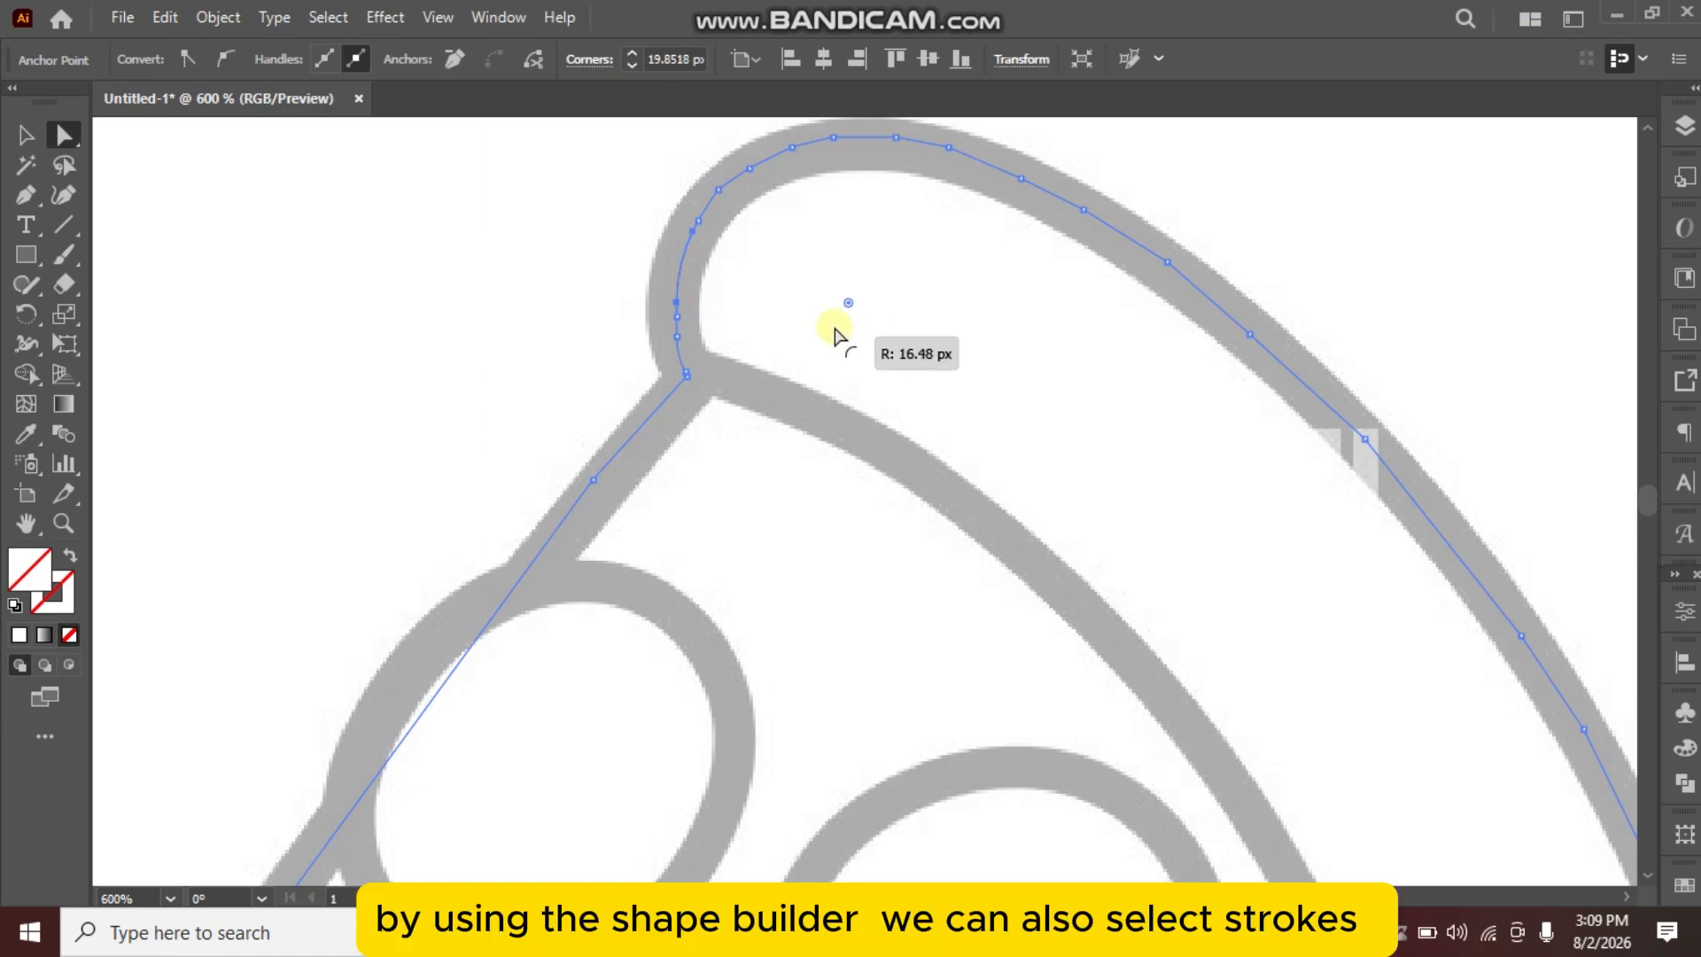
Round the corner anchors along the crust's upper-left shoulder and across its top.
left_click(719, 190)
left_click_drag(736, 206, 819, 324)
left_click(792, 148)
left_click_drag(800, 168, 829, 333)
scroll(915, 146, "up", 1)
left_click(897, 199)
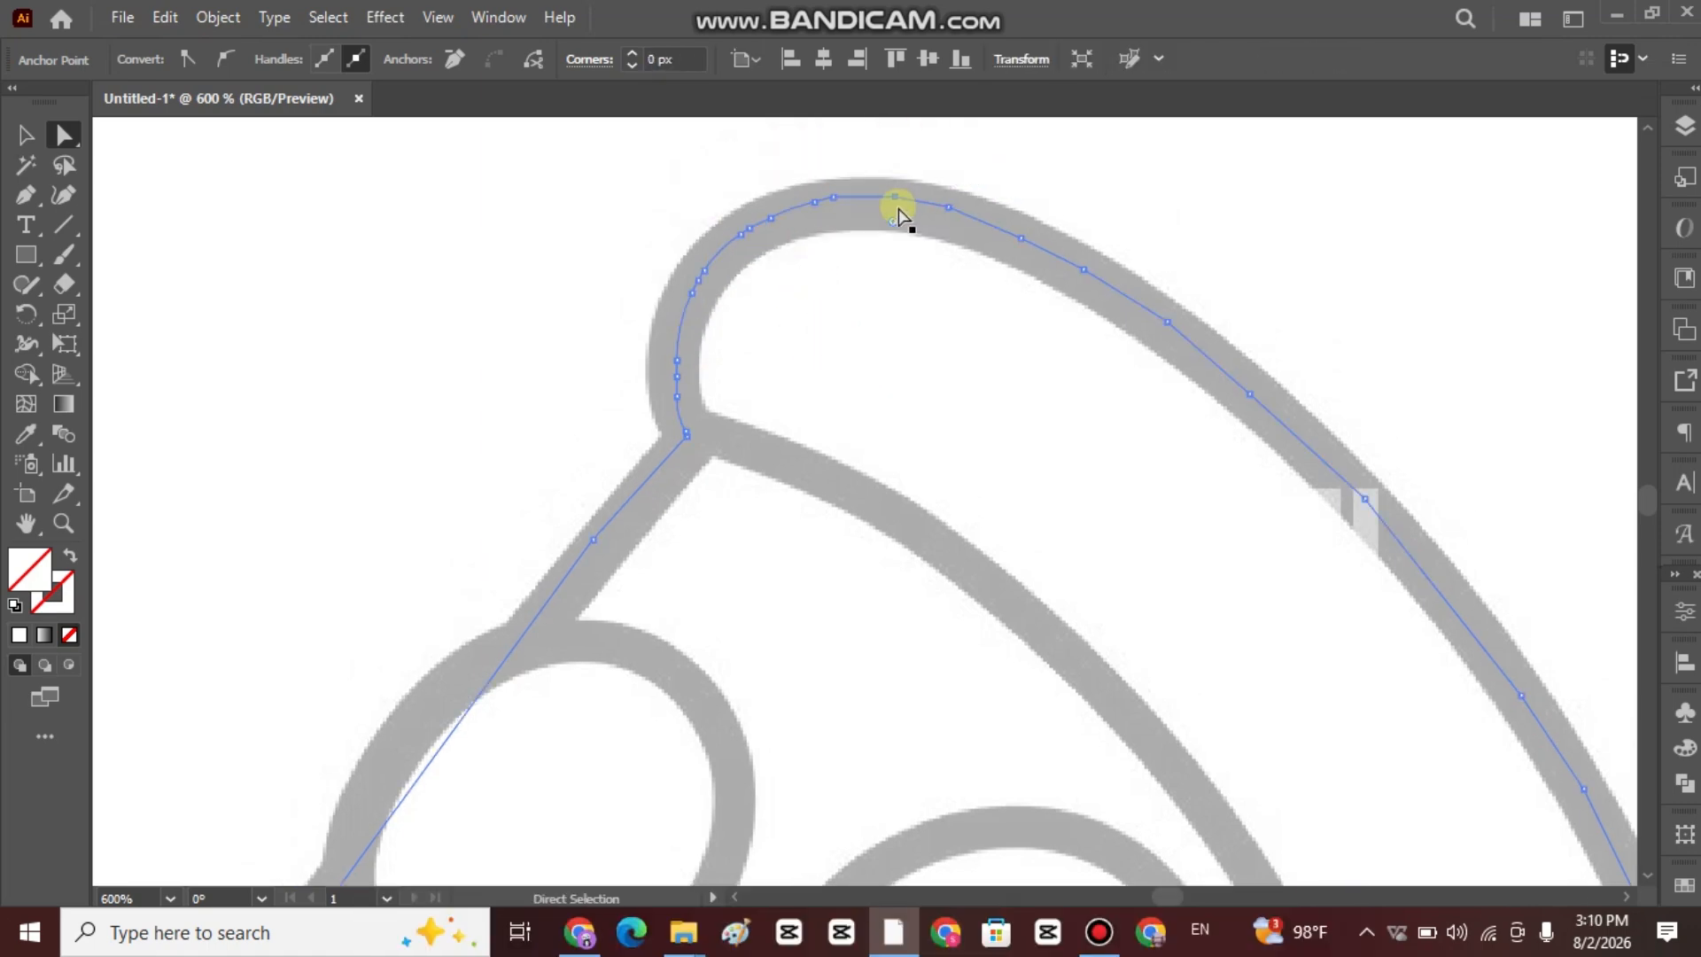
left_click_drag(895, 217, 302, 687)
Round the corner anchors on the upper half of the crust's outer arc so the path follows the grey line.
left_click(949, 208)
scroll(1164, 268, "down", 1)
left_click_drag(337, 494, 40, 636)
scroll(1042, 392, "down", 1)
left_click(1365, 379)
left_click_drag(1350, 392, 651, 479)
scroll(873, 495, "down", 3)
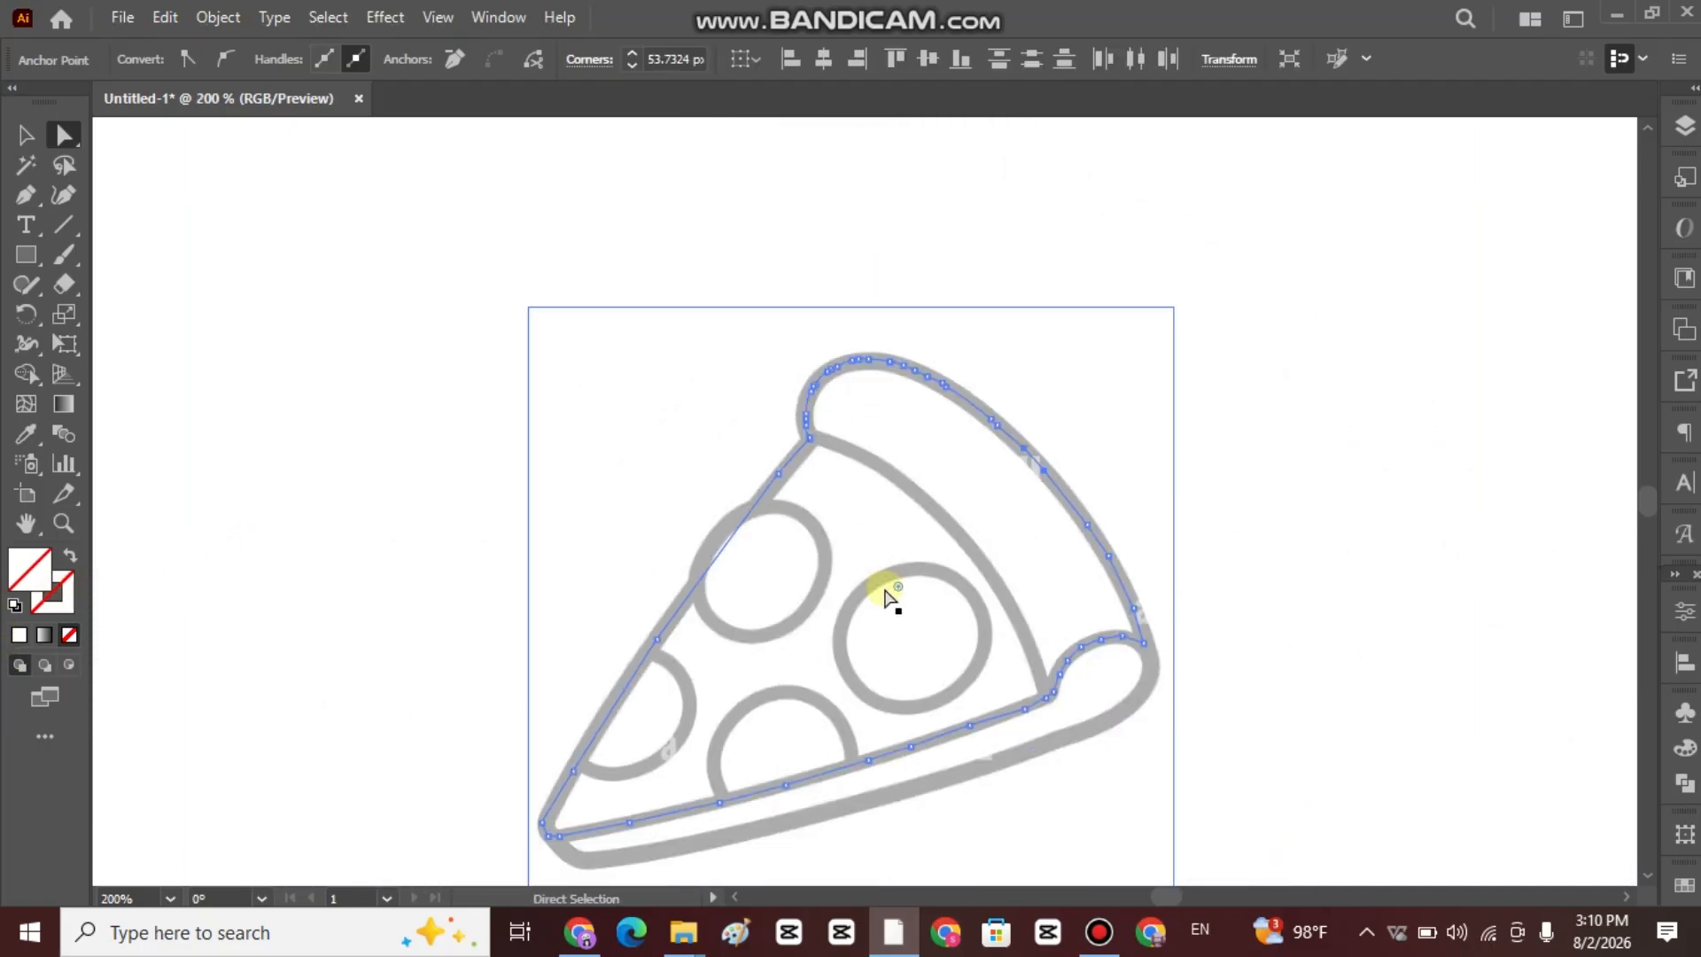
left_click_drag(888, 592, 234, 758)
Round the corner anchors on the lower half of the crust's outer arc, down towards the curl.
scroll(1070, 565, "up", 3)
left_click(1173, 540)
left_click_drag(1149, 552, 695, 568)
scroll(722, 565, "down", 2)
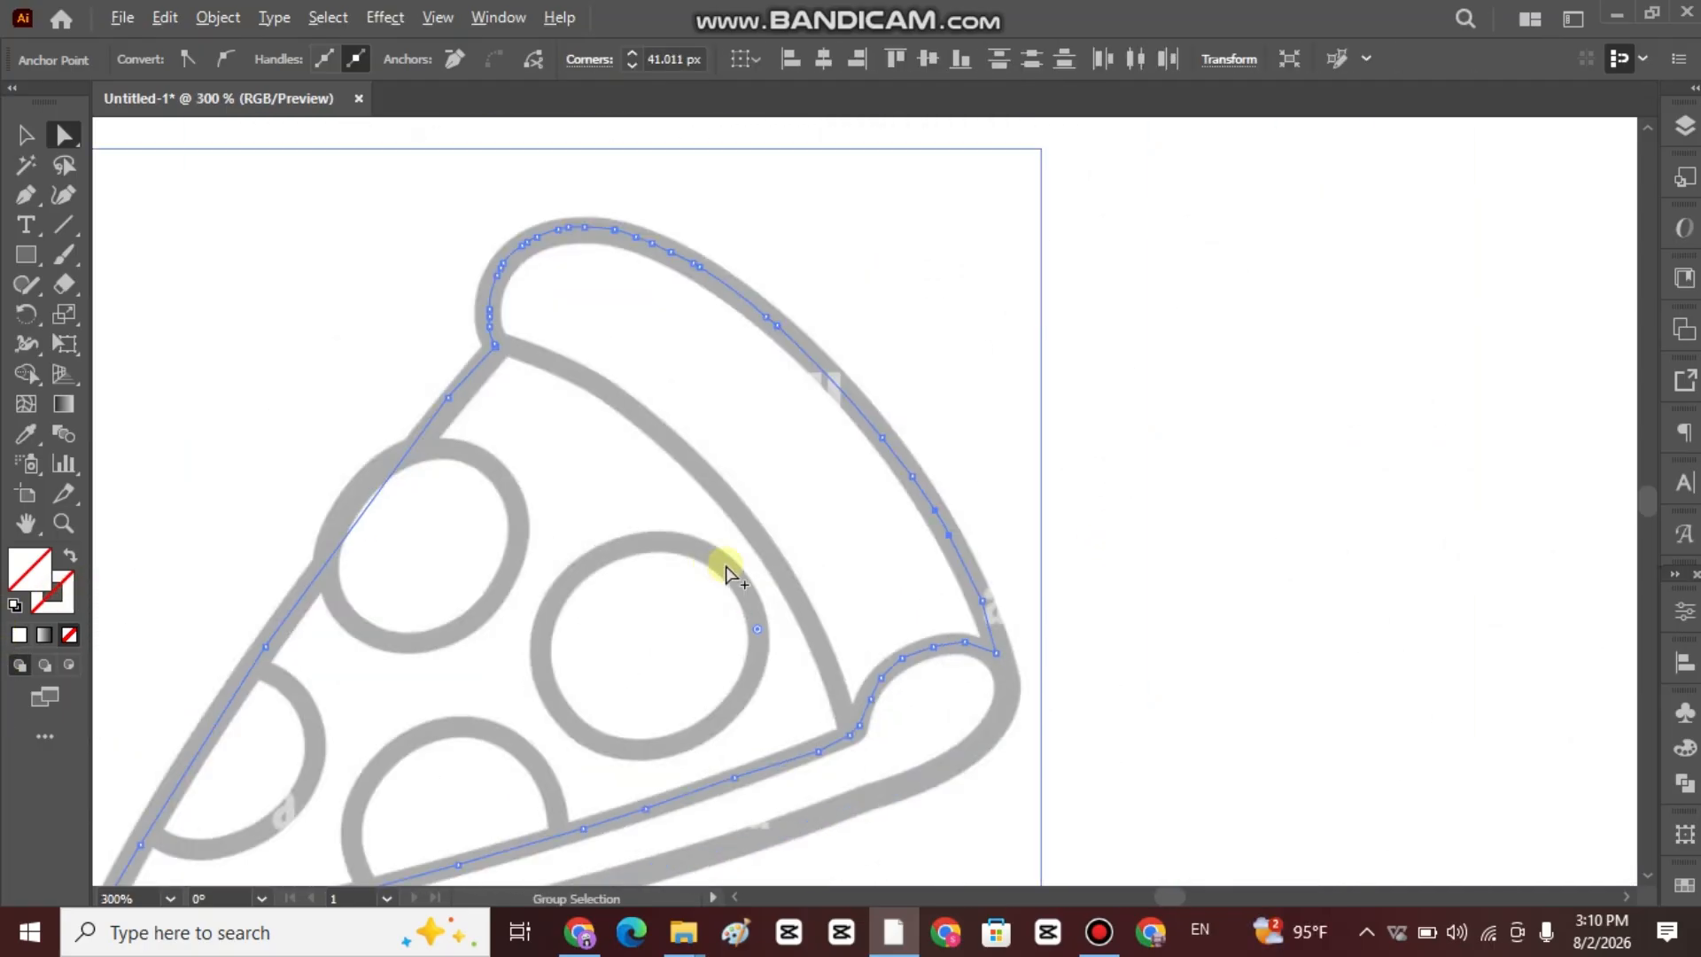
left_click_drag(760, 627, 270, 707)
scroll(992, 638, "up", 3)
left_click(1066, 712)
left_click_drag(1043, 716, 7, 416)
scroll(296, 439, "down", 2)
left_click_drag(637, 602, 1218, 522)
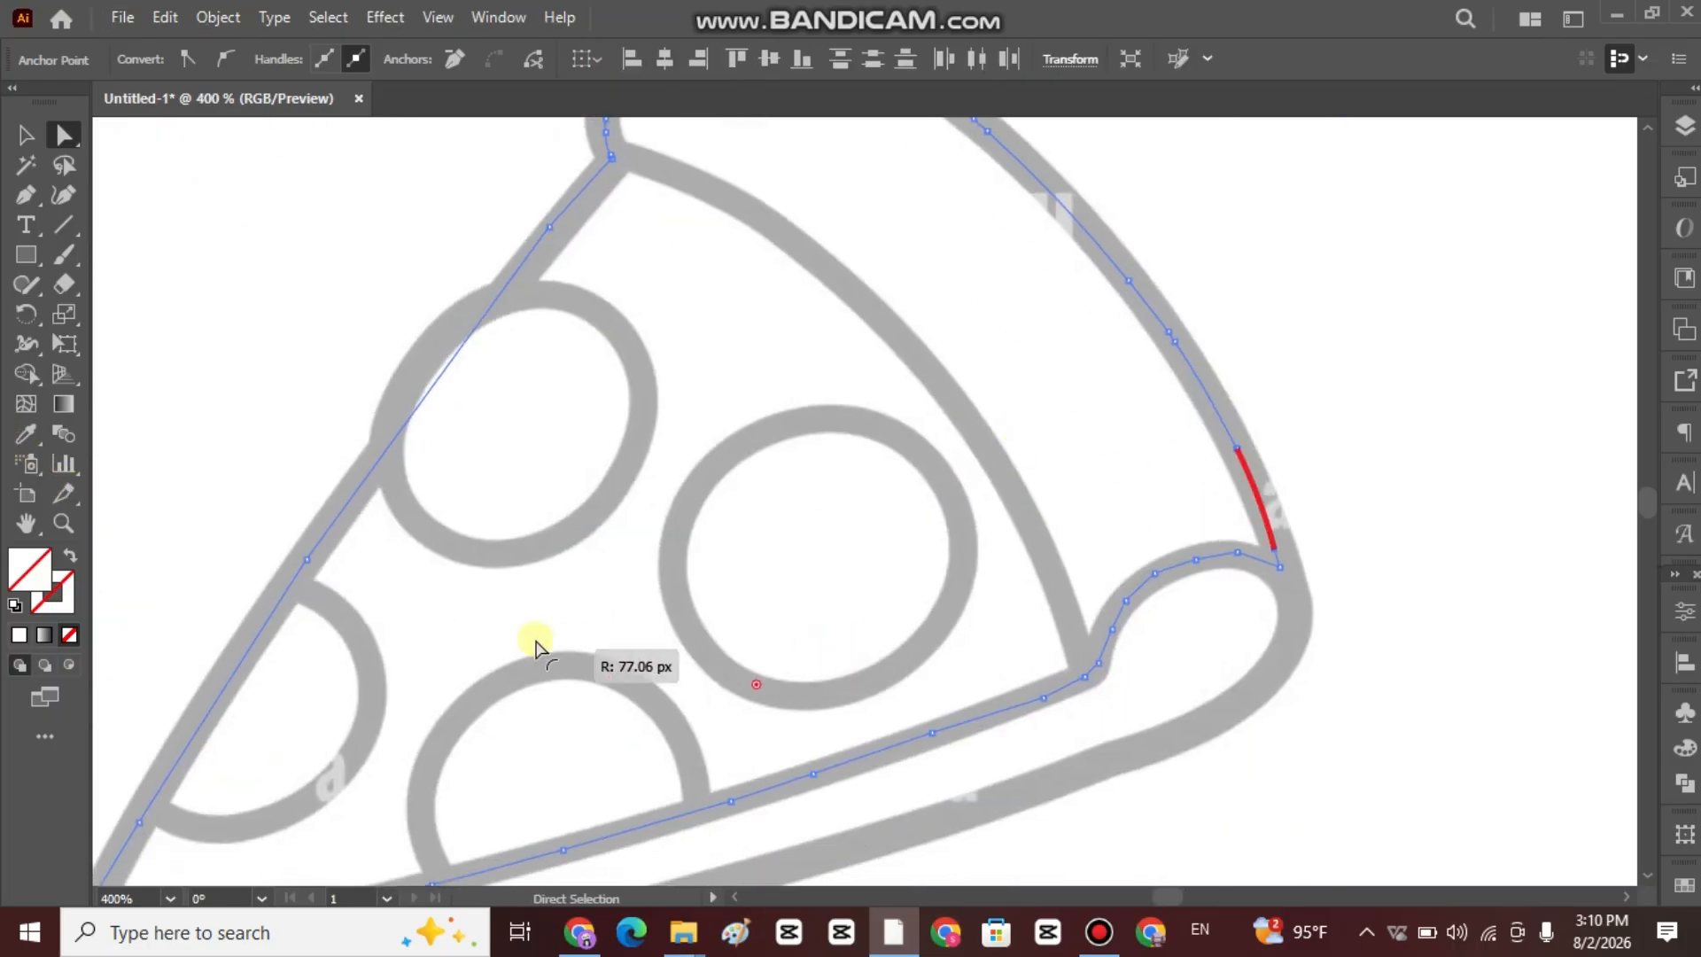
left_click_drag(536, 640, 534, 640)
Round the corner anchors where the outer arc reaches the curl and along the curl's upper edge.
scroll(1067, 585, "up", 4)
left_click_drag(1067, 585, 997, 553)
scroll(996, 553, "down", 2)
left_click(1340, 488)
left_click_drag(1341, 505, 1371, 824)
left_click(1117, 585)
left_click_drag(1131, 597, 1460, 788)
left_click_drag(1051, 729, 997, 701)
key("Delete")
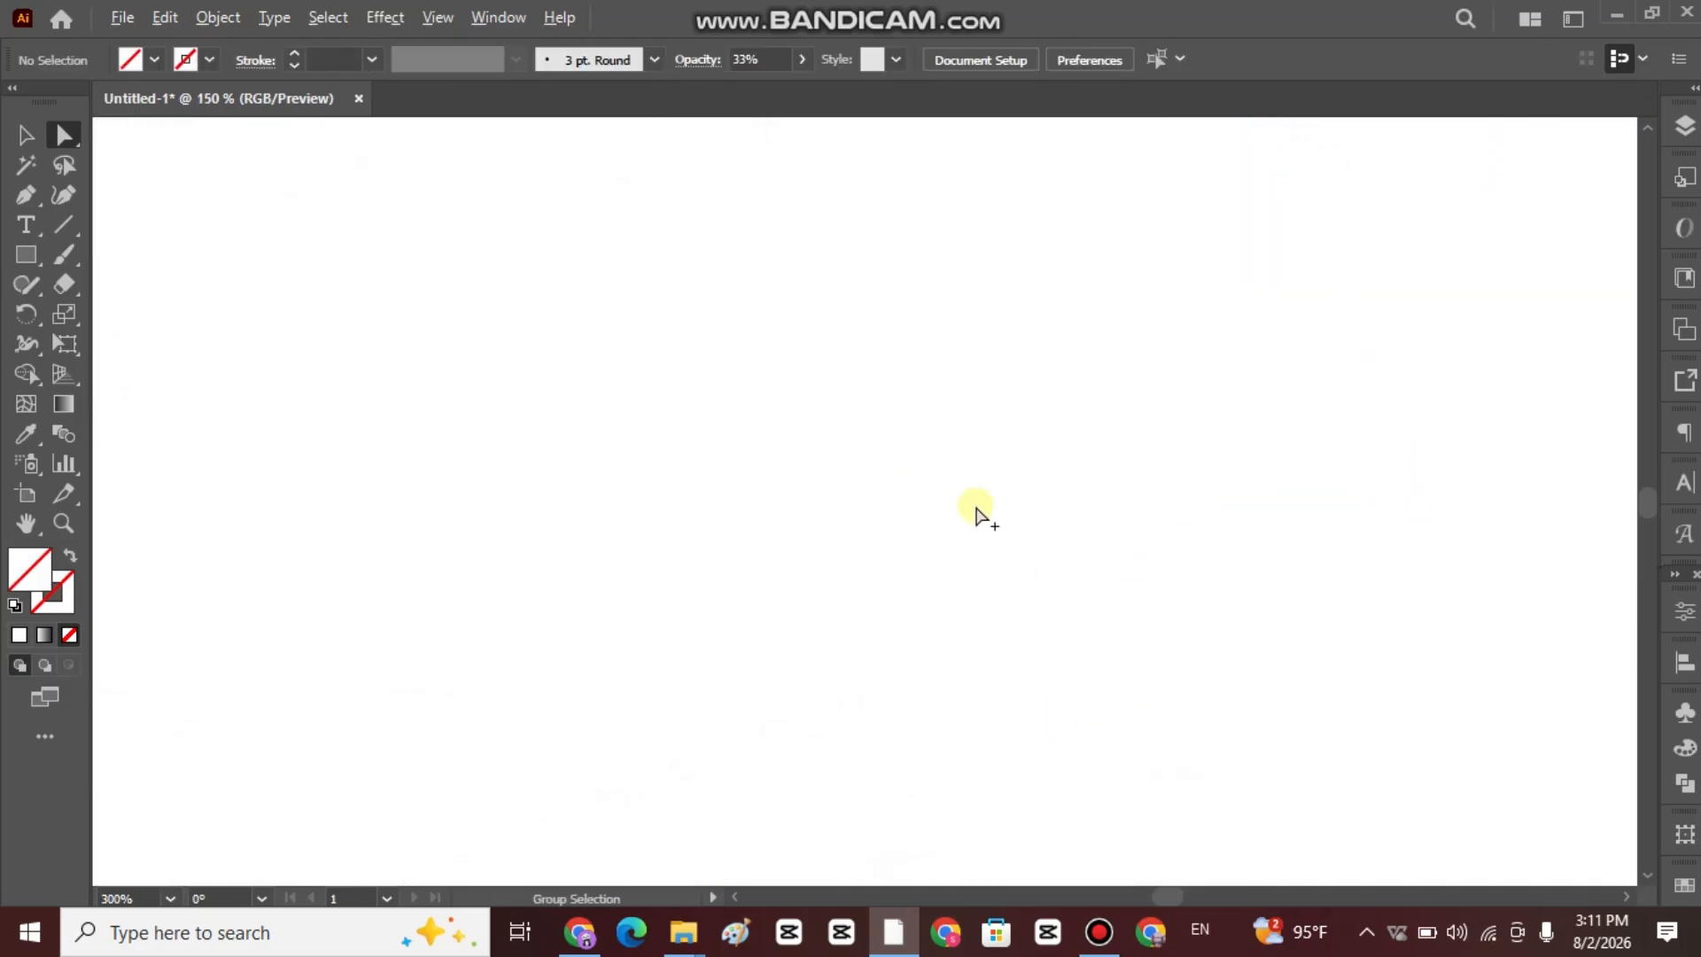
scroll(976, 505, "down", 2)
scroll(873, 470, "down", 4)
scroll(1022, 503, "right", 3)
left_click_drag(479, 211, 1027, 567)
key("ctrl+z")
Reselect the traced path at the crust's lower end and smooth the remaining corner anchors on the curl.
key("ctrl+space")
left_click(1005, 463)
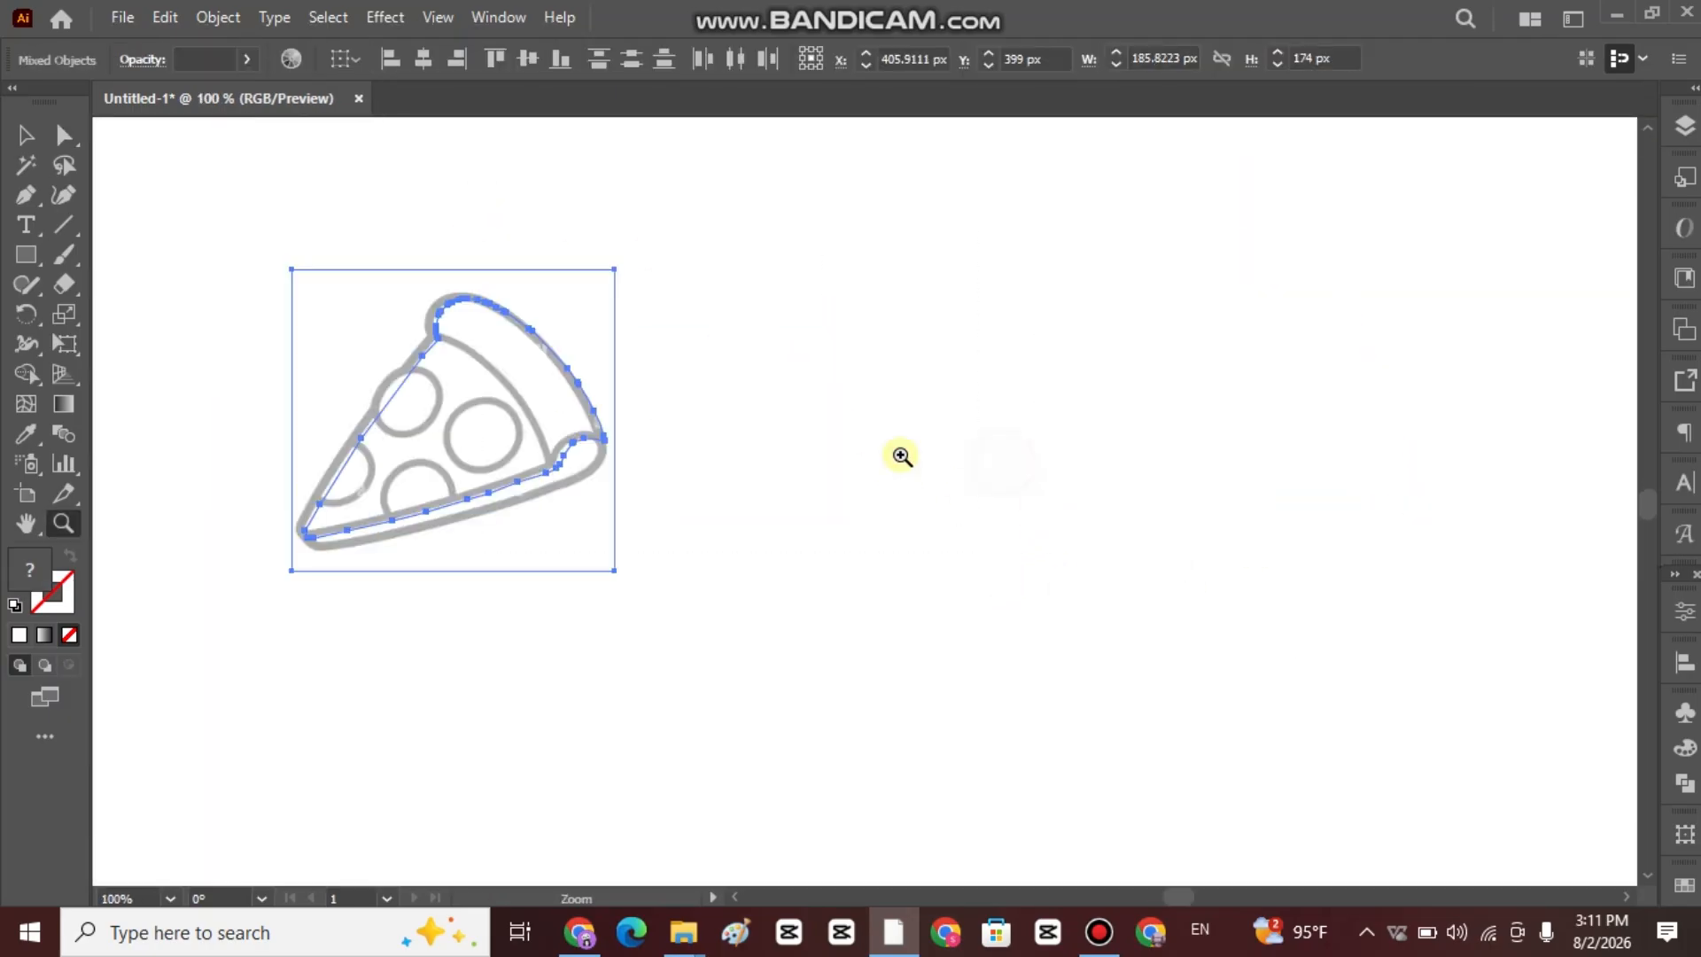
left_click(540, 476)
left_click_drag(450, 407, 756, 543)
double_click(755, 543)
left_click(67, 144)
double_click(826, 548)
left_click_drag(1398, 486, 1439, 505)
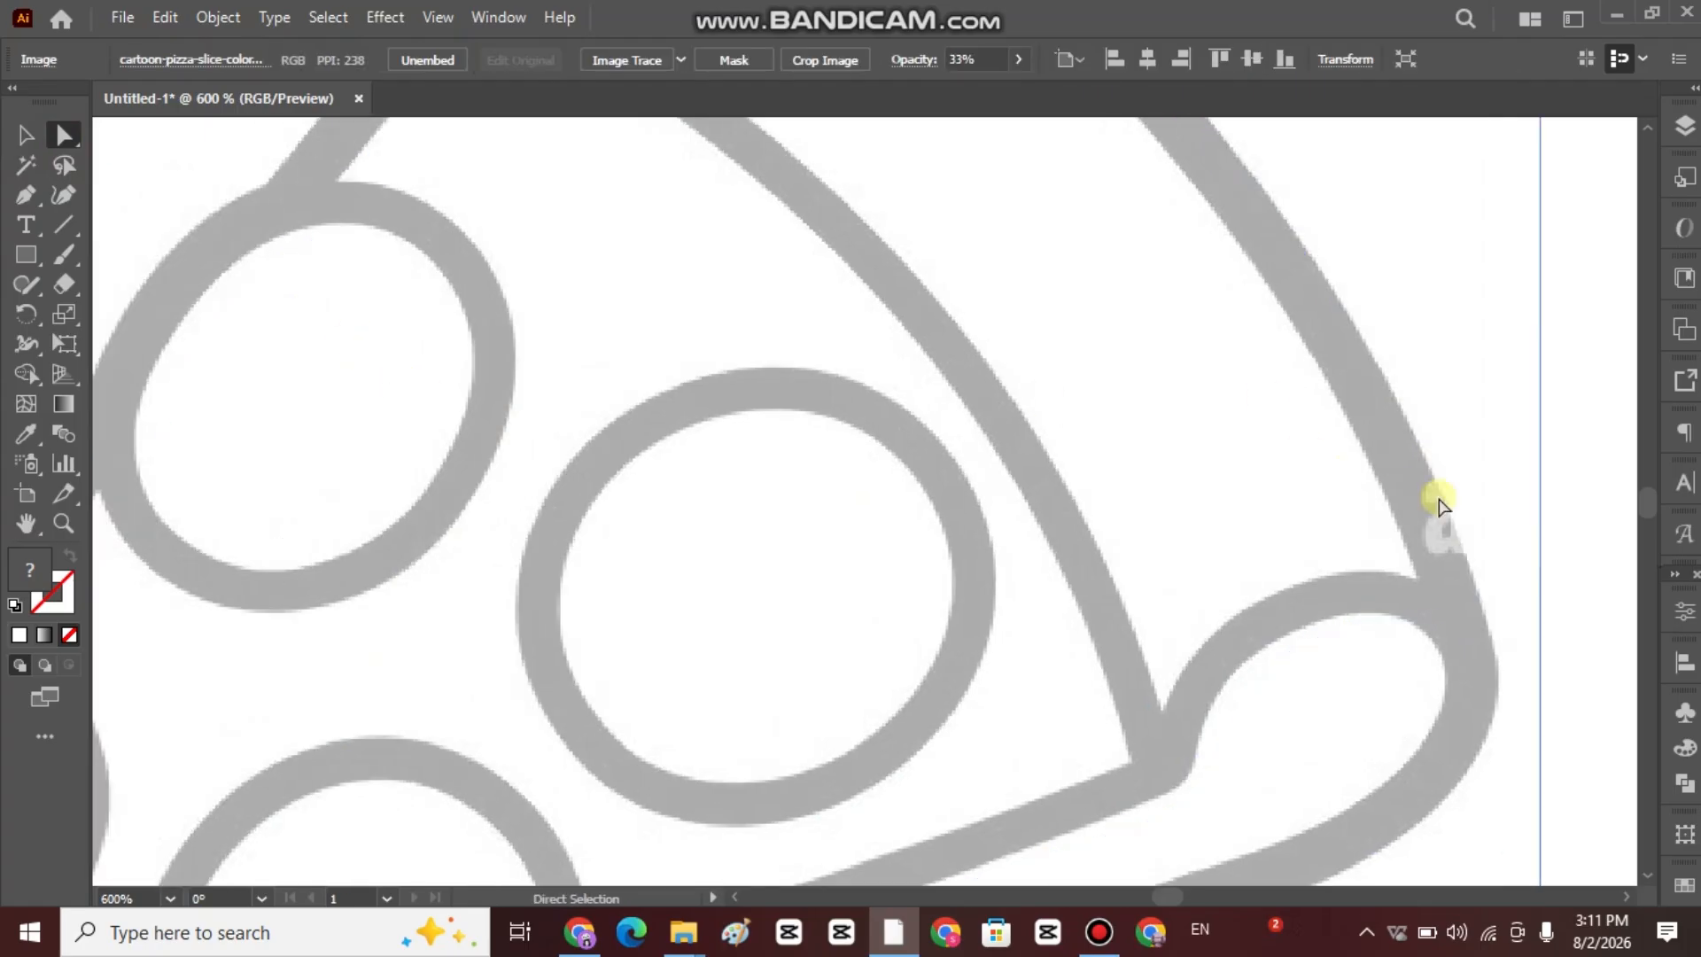
scroll(1462, 487, "down", 2)
left_click(1327, 556)
scroll(1325, 565, "up", 3)
scroll(1409, 567, "up", 2)
left_click_drag(1238, 496, 1356, 574)
scroll(1298, 542, "down", 3)
left_click(1332, 493)
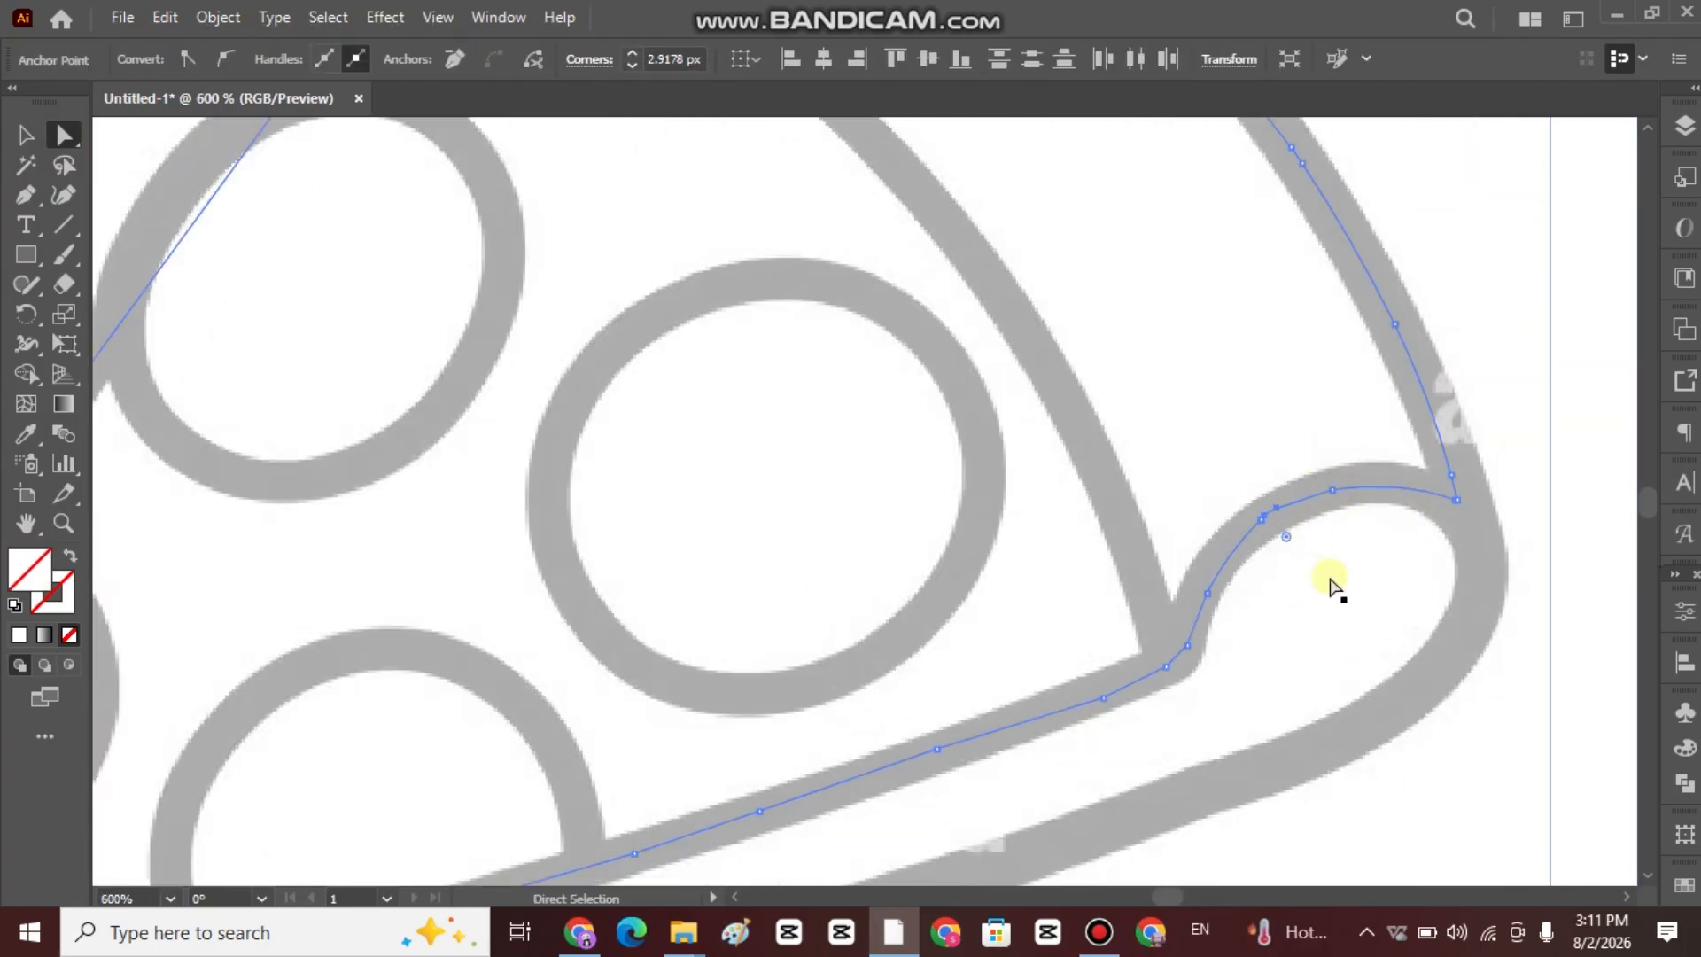
left_click_drag(1553, 766, 1553, 763)
Round the corner anchors where the crust's curl runs into the slice's lower edge.
left_click(1166, 666)
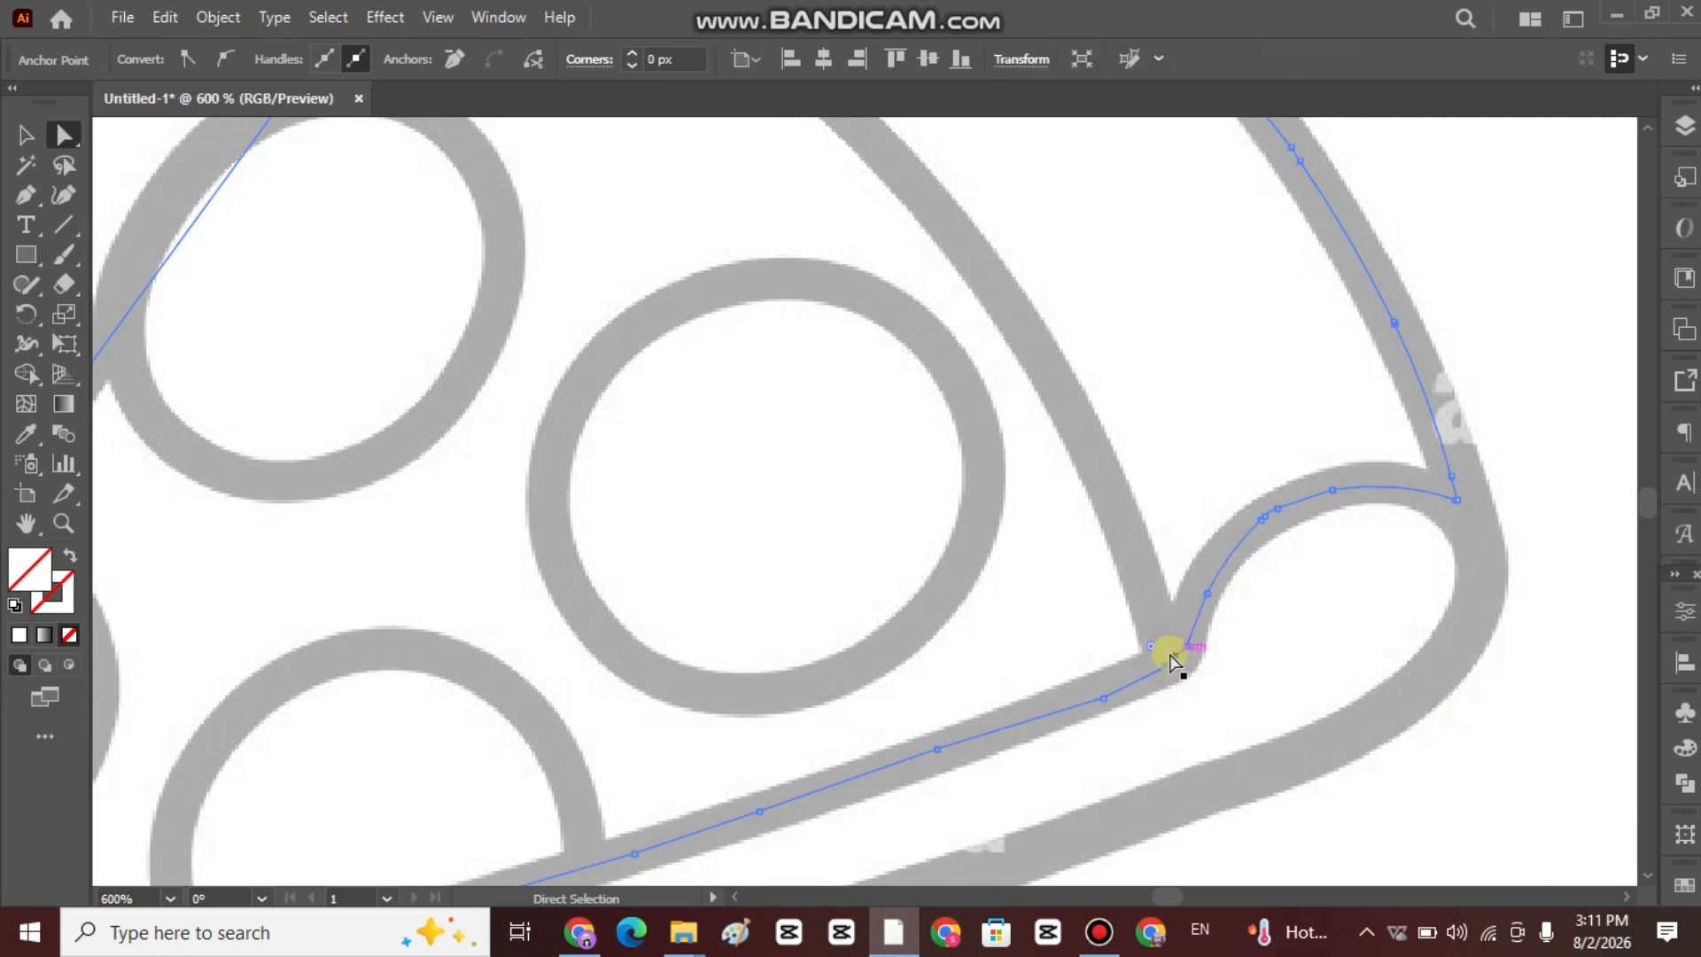
left_click_drag(1155, 652, 1002, 467)
left_click(1104, 698)
left_click_drag(1097, 677, 866, 313)
left_click(759, 809)
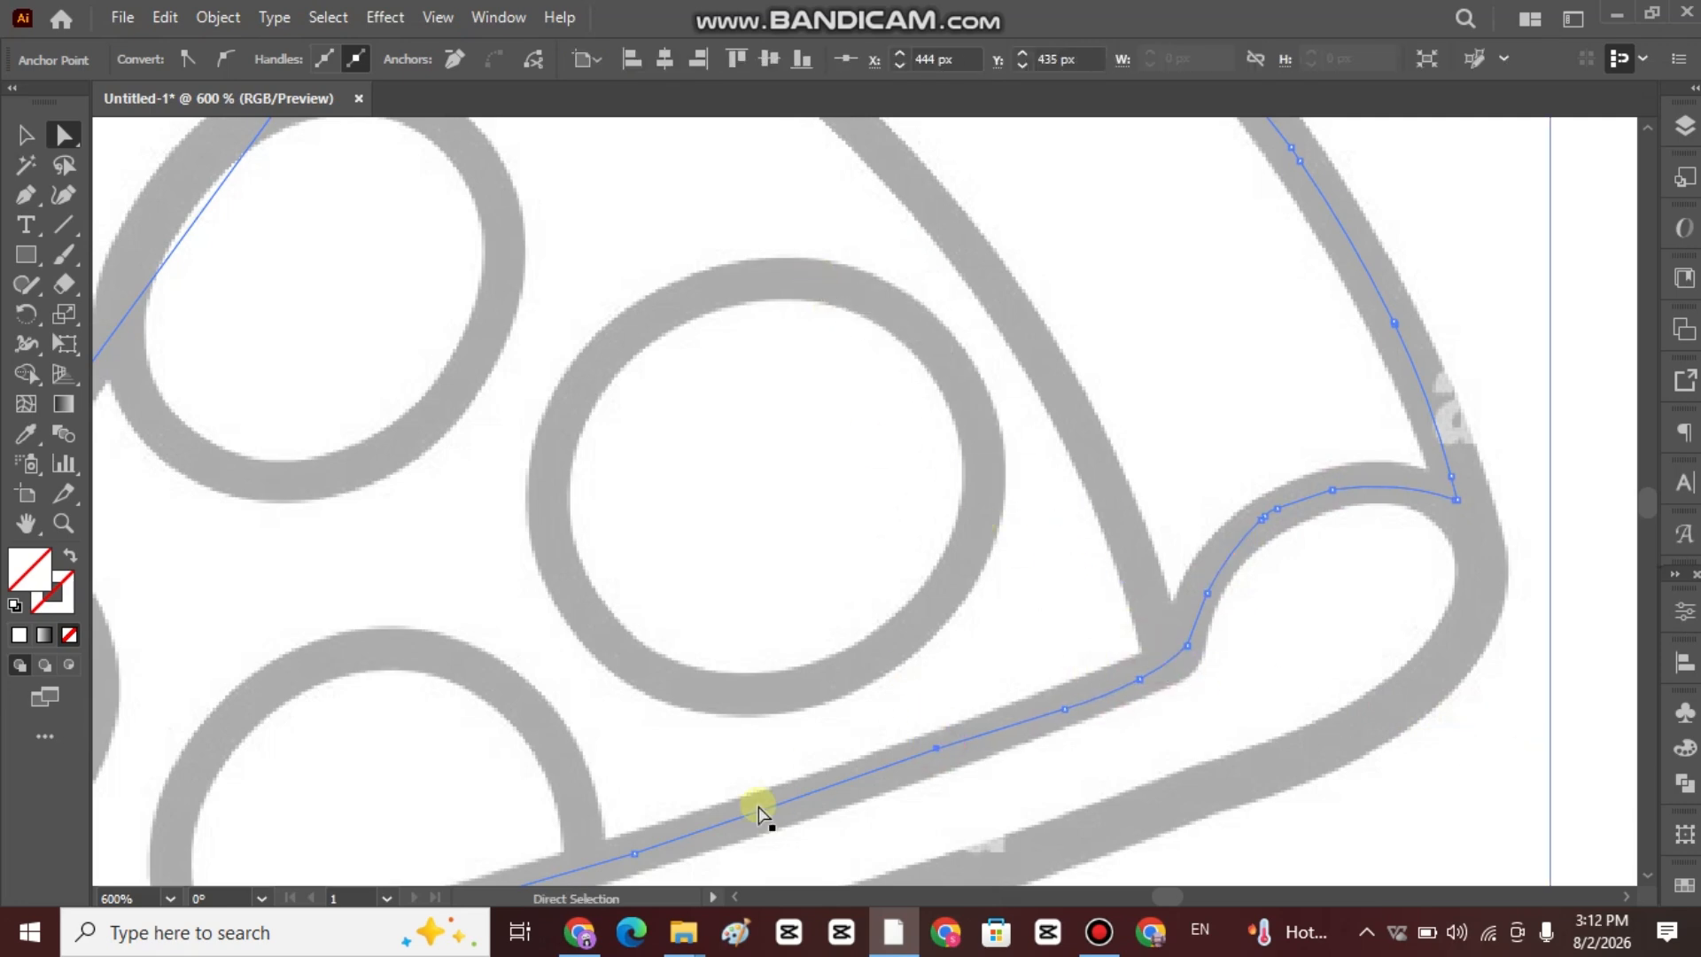
left_click_drag(816, 786, 1310, 456)
Round the corner anchors around the slice's pointed tip.
left_click(1212, 581)
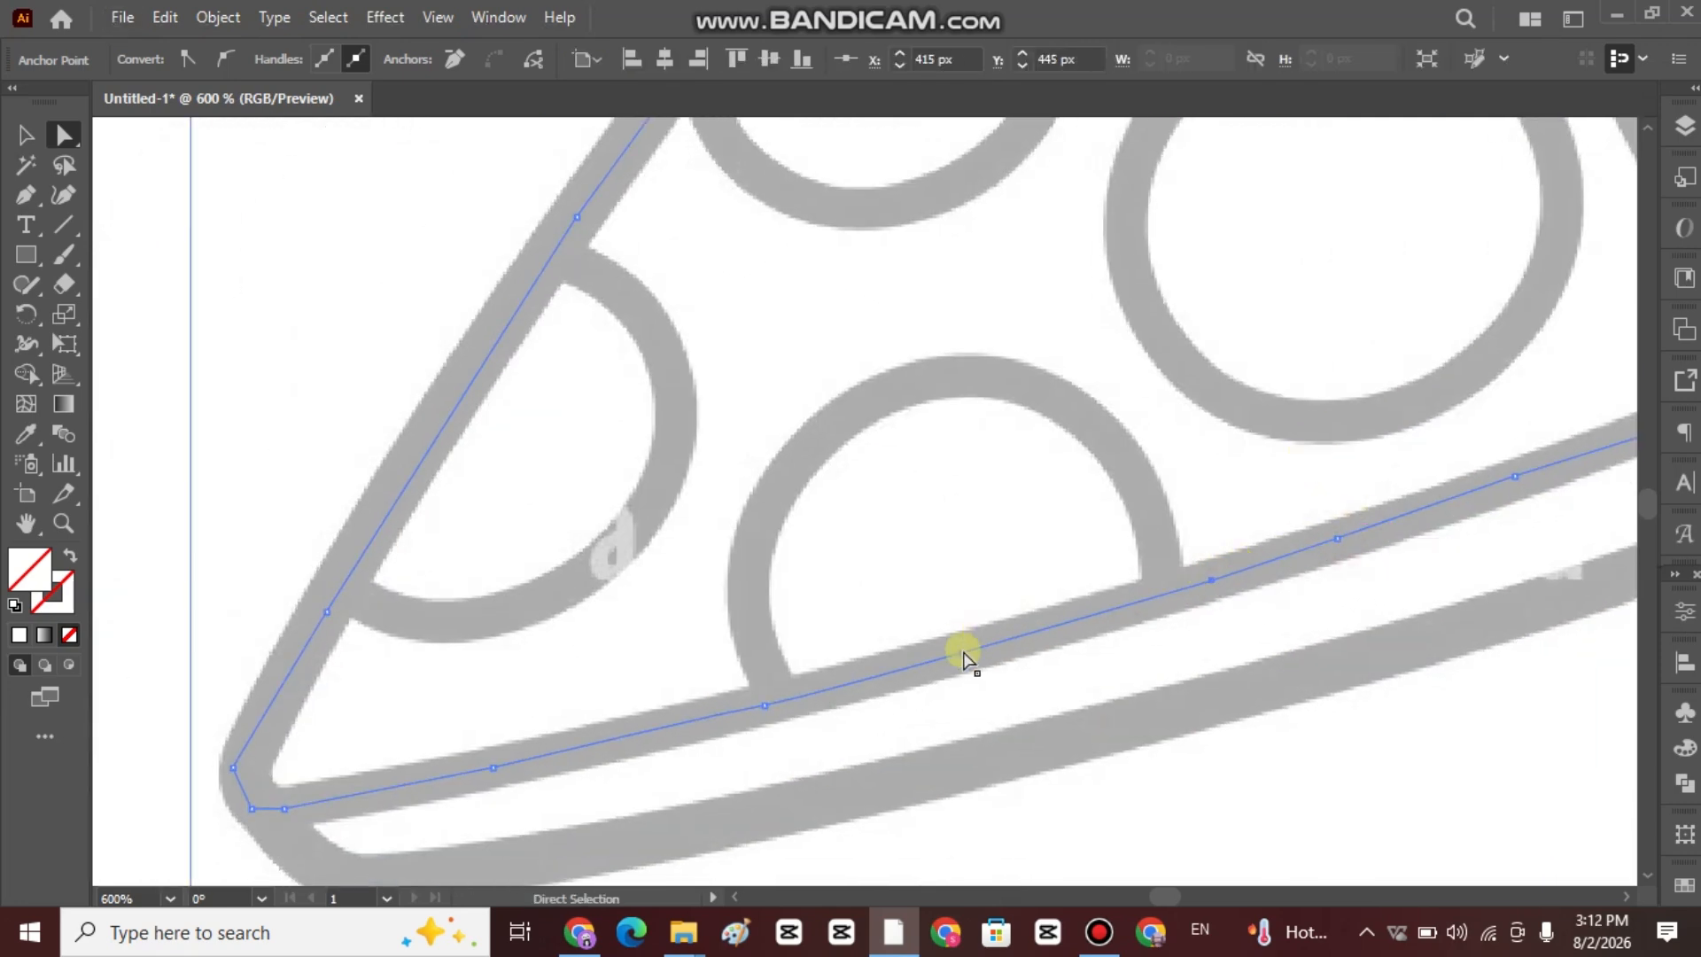
left_click(763, 706)
left_click(285, 808)
left_click_drag(281, 788, 306, 753)
left_click(253, 807)
left_click(233, 767)
Round the corner anchors along the slice's left edge, between the half topping and the upper topping.
left_click(327, 611)
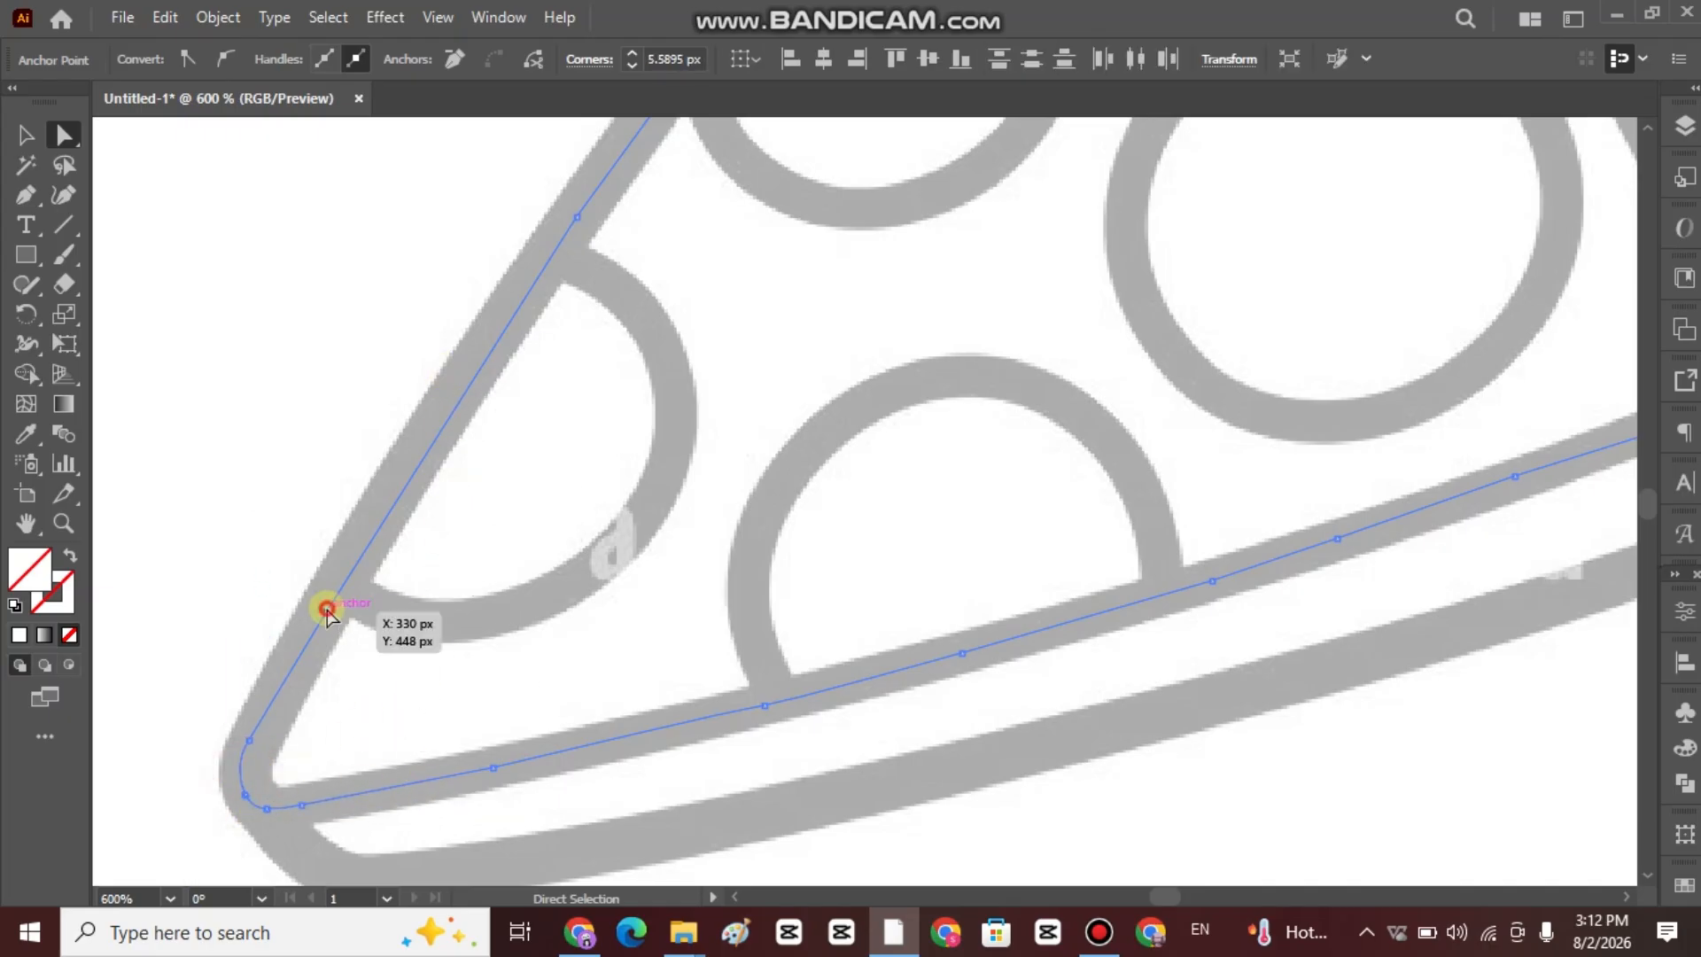
scroll(670, 568, "up", 3)
left_click_drag(603, 585, 1591, 680)
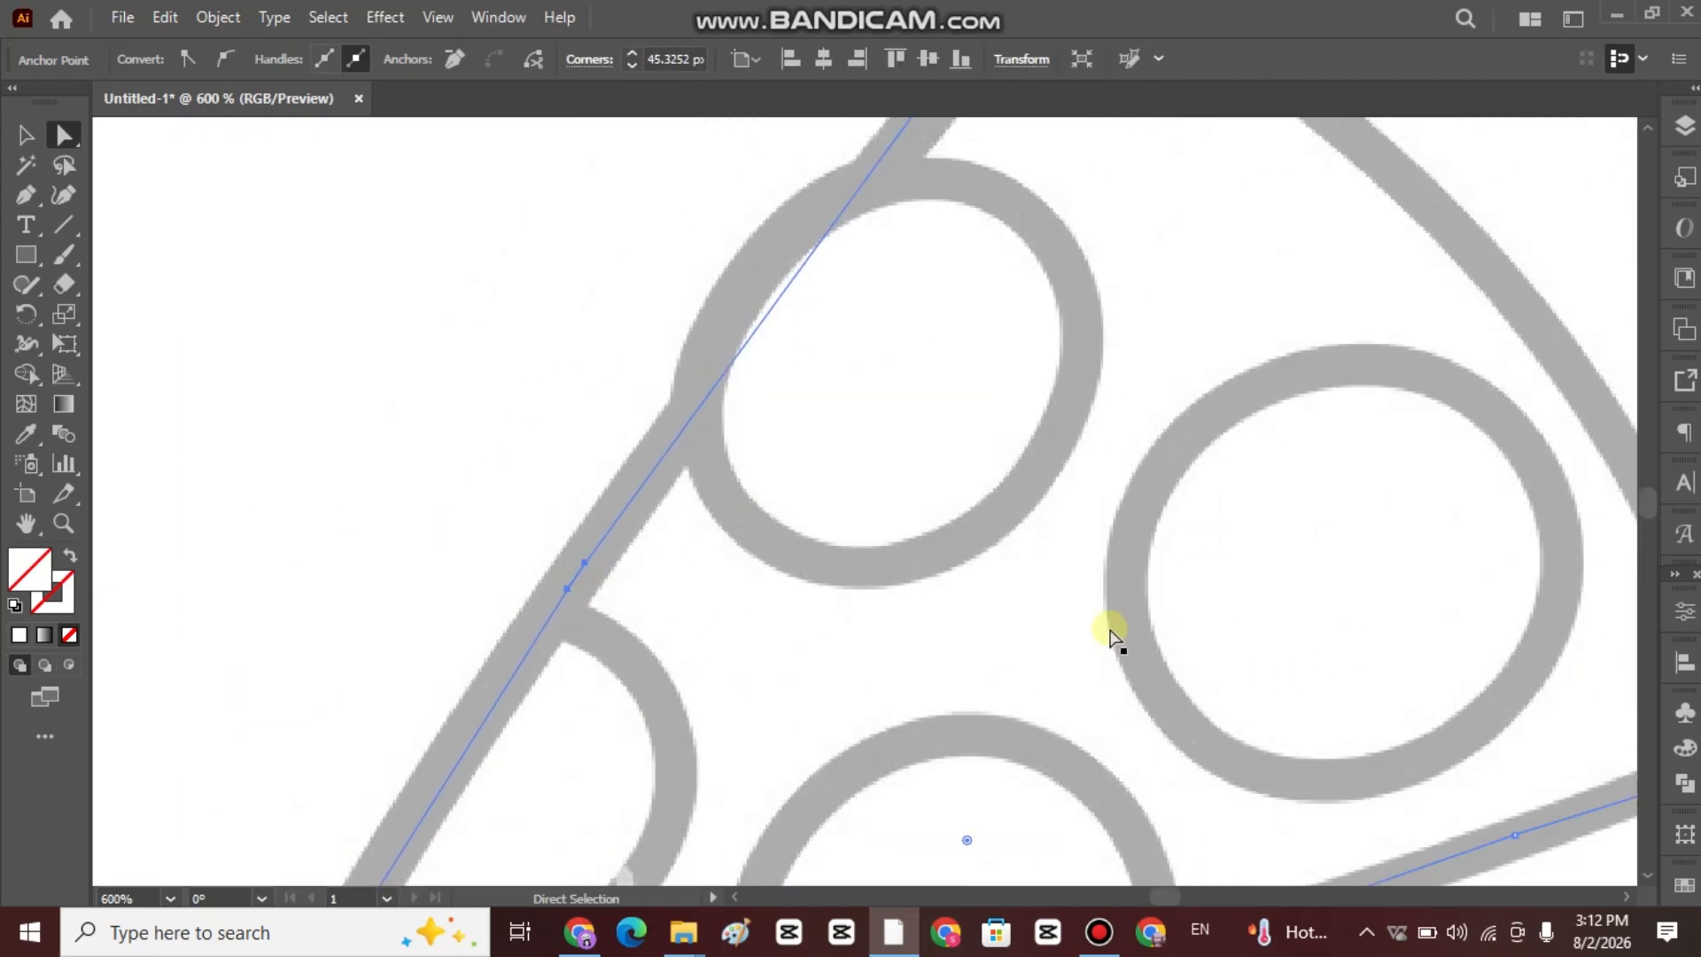
scroll(1110, 629, "down", 3)
left_click_drag(1064, 696, 1699, 873)
left_click_drag(1024, 499, 1147, 805)
Round the remaining corner anchors near the top of the left edge, at its junction with the crust, and on the crust's left bend.
left_click(519, 623)
scroll(736, 613, "down", 3)
scroll(526, 475, "up", 3)
scroll(540, 472, "up", 5)
left_click(566, 462)
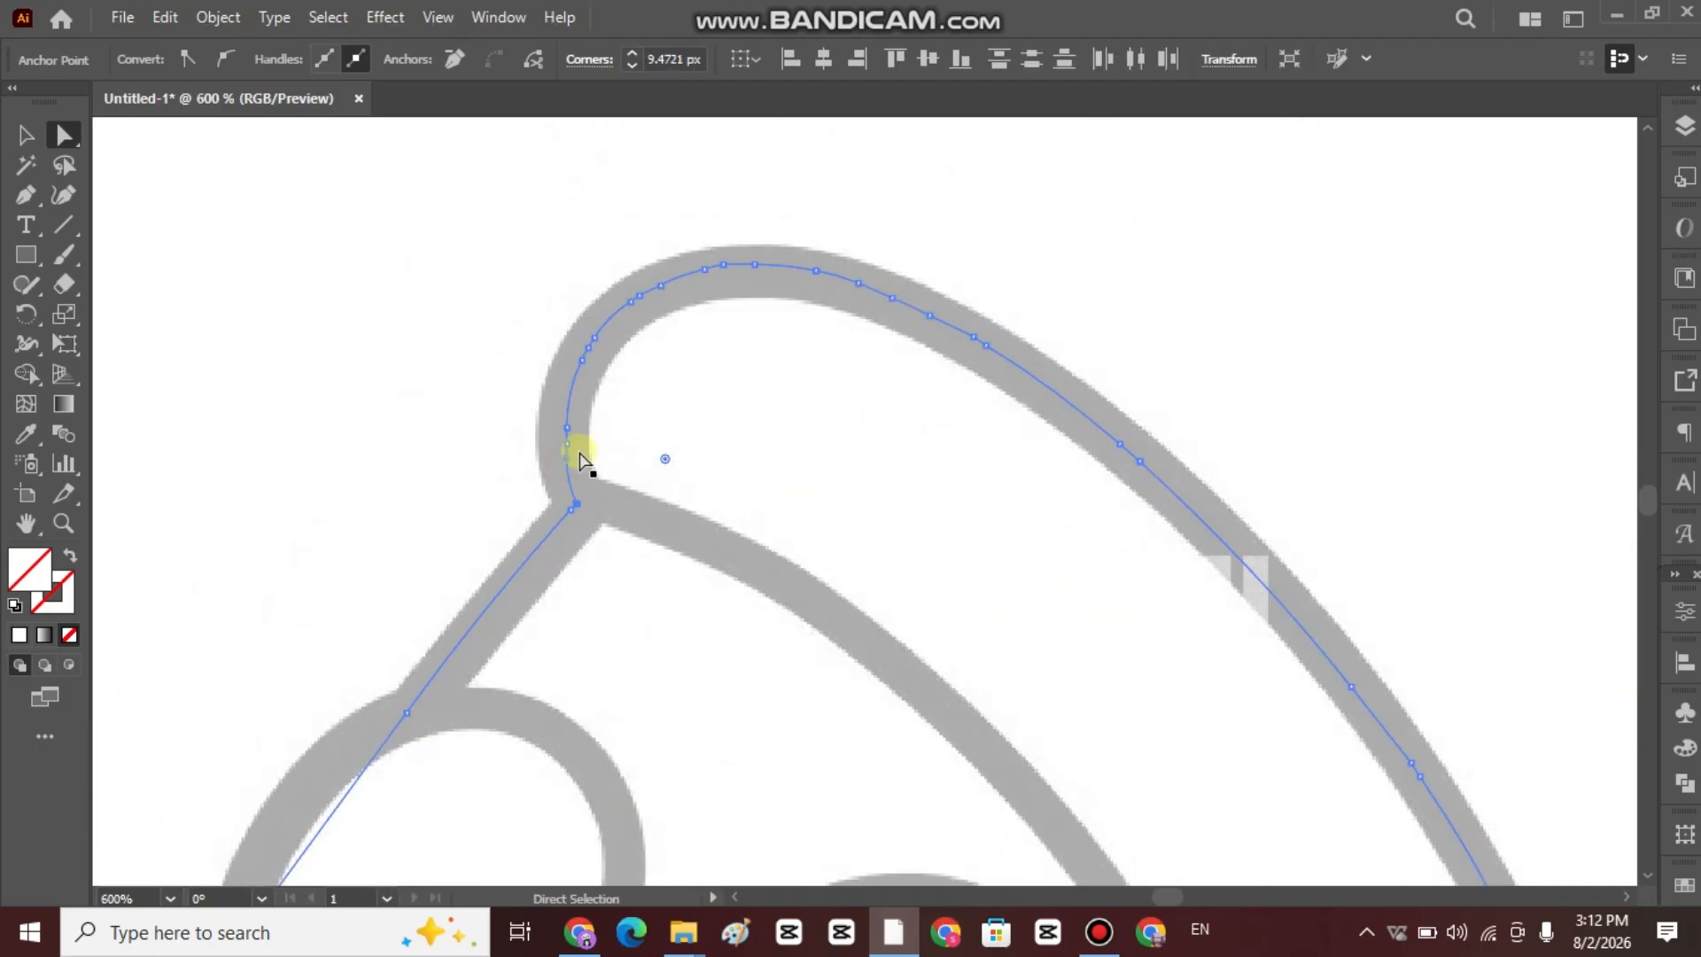
left_click(569, 429)
left_click_drag(726, 429, 793, 441)
scroll(796, 443, "down", 3)
left_click_drag(804, 515, 786, 338)
left_click(843, 381)
left_click(866, 249)
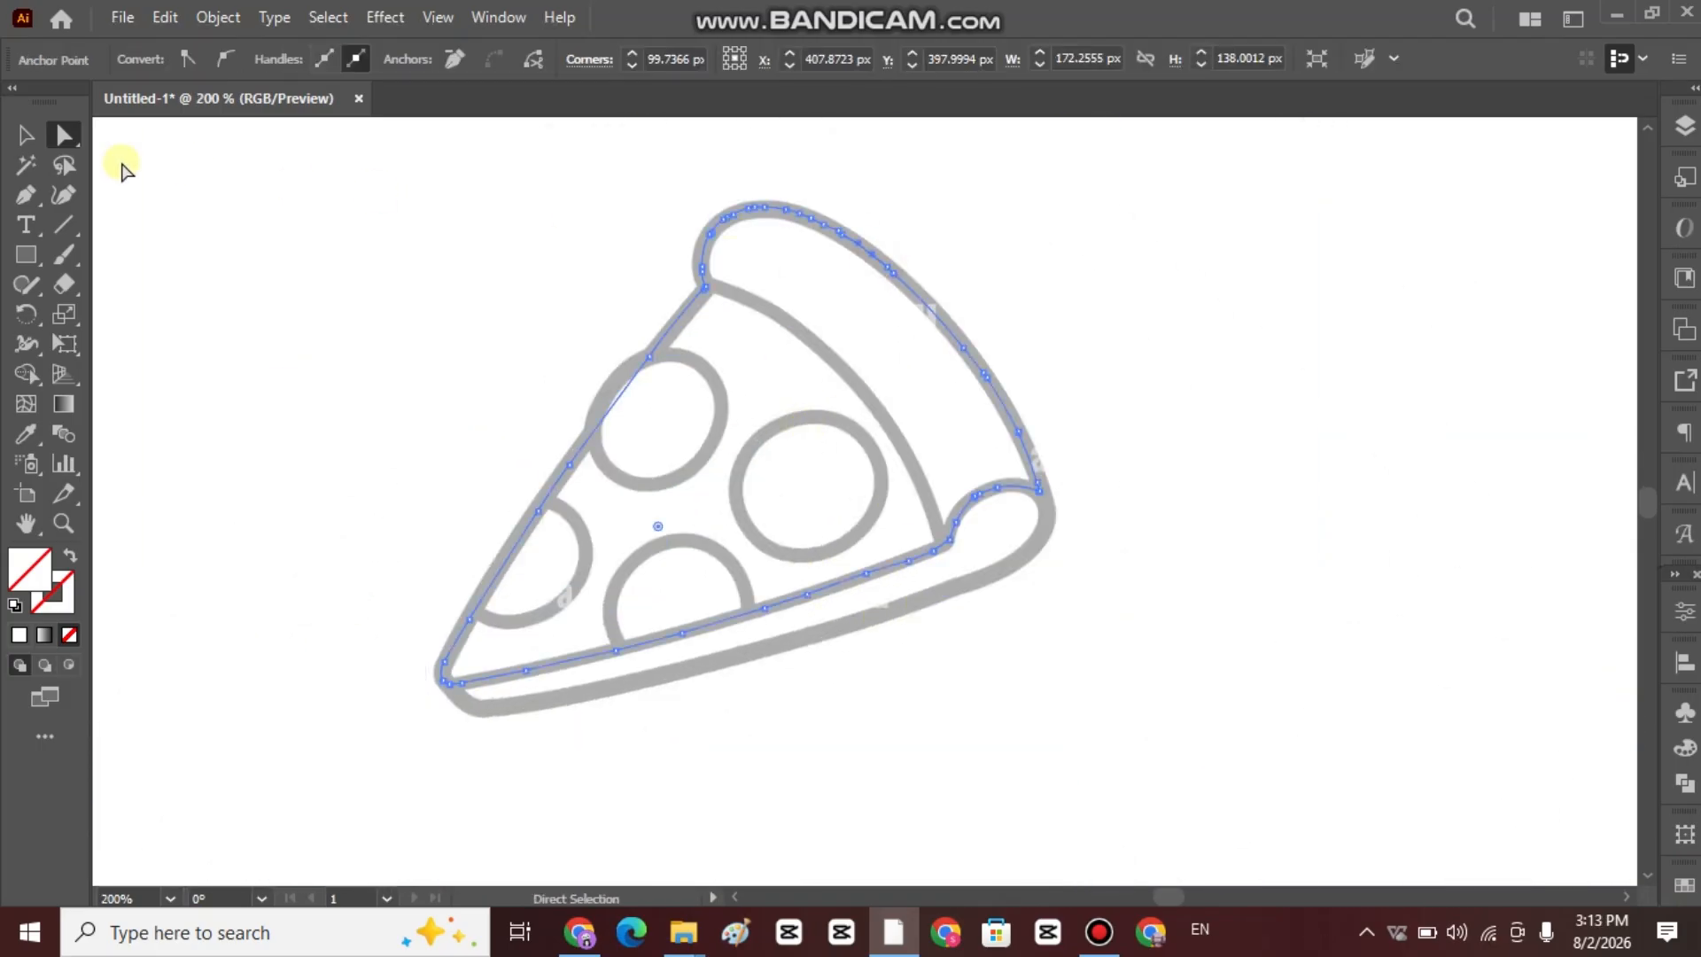
Give the traced slice outline a black stroke.
left_click(26, 136)
left_click(1252, 320)
left_click(937, 317)
left_click(209, 59)
left_click(69, 102)
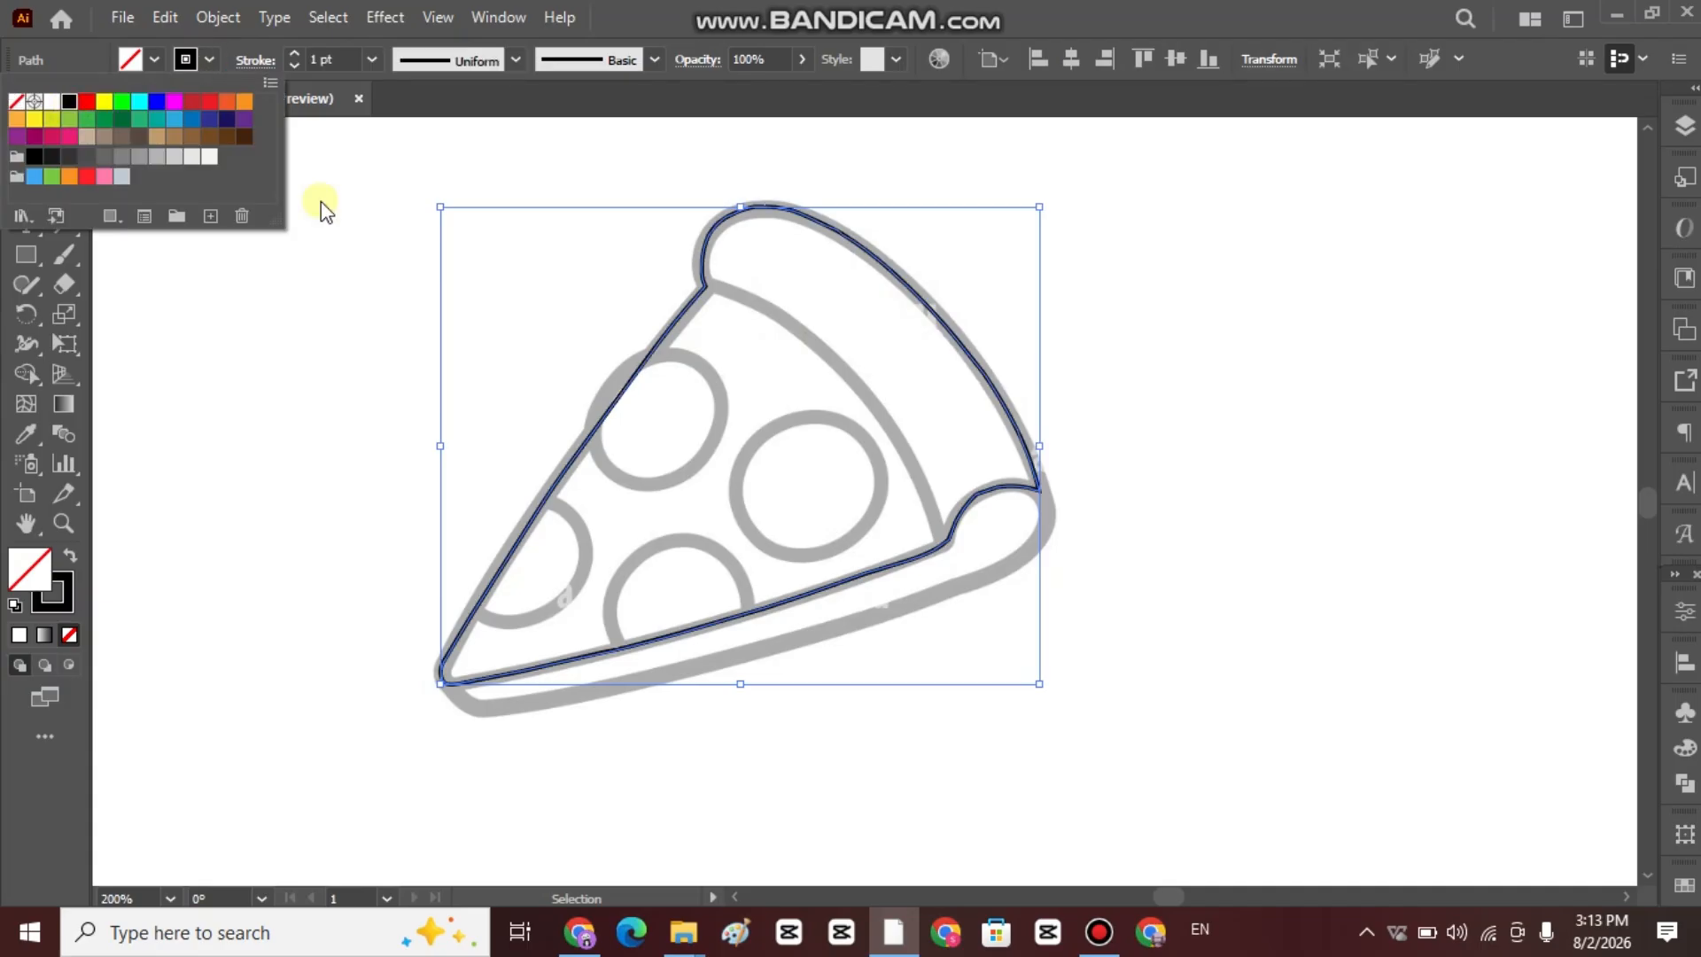
left_click(1109, 383)
Start tracing the slice's underside with the Pen tool, from the pointed tip around its bend and along the lower grey line.
scroll(380, 673, "up", 2)
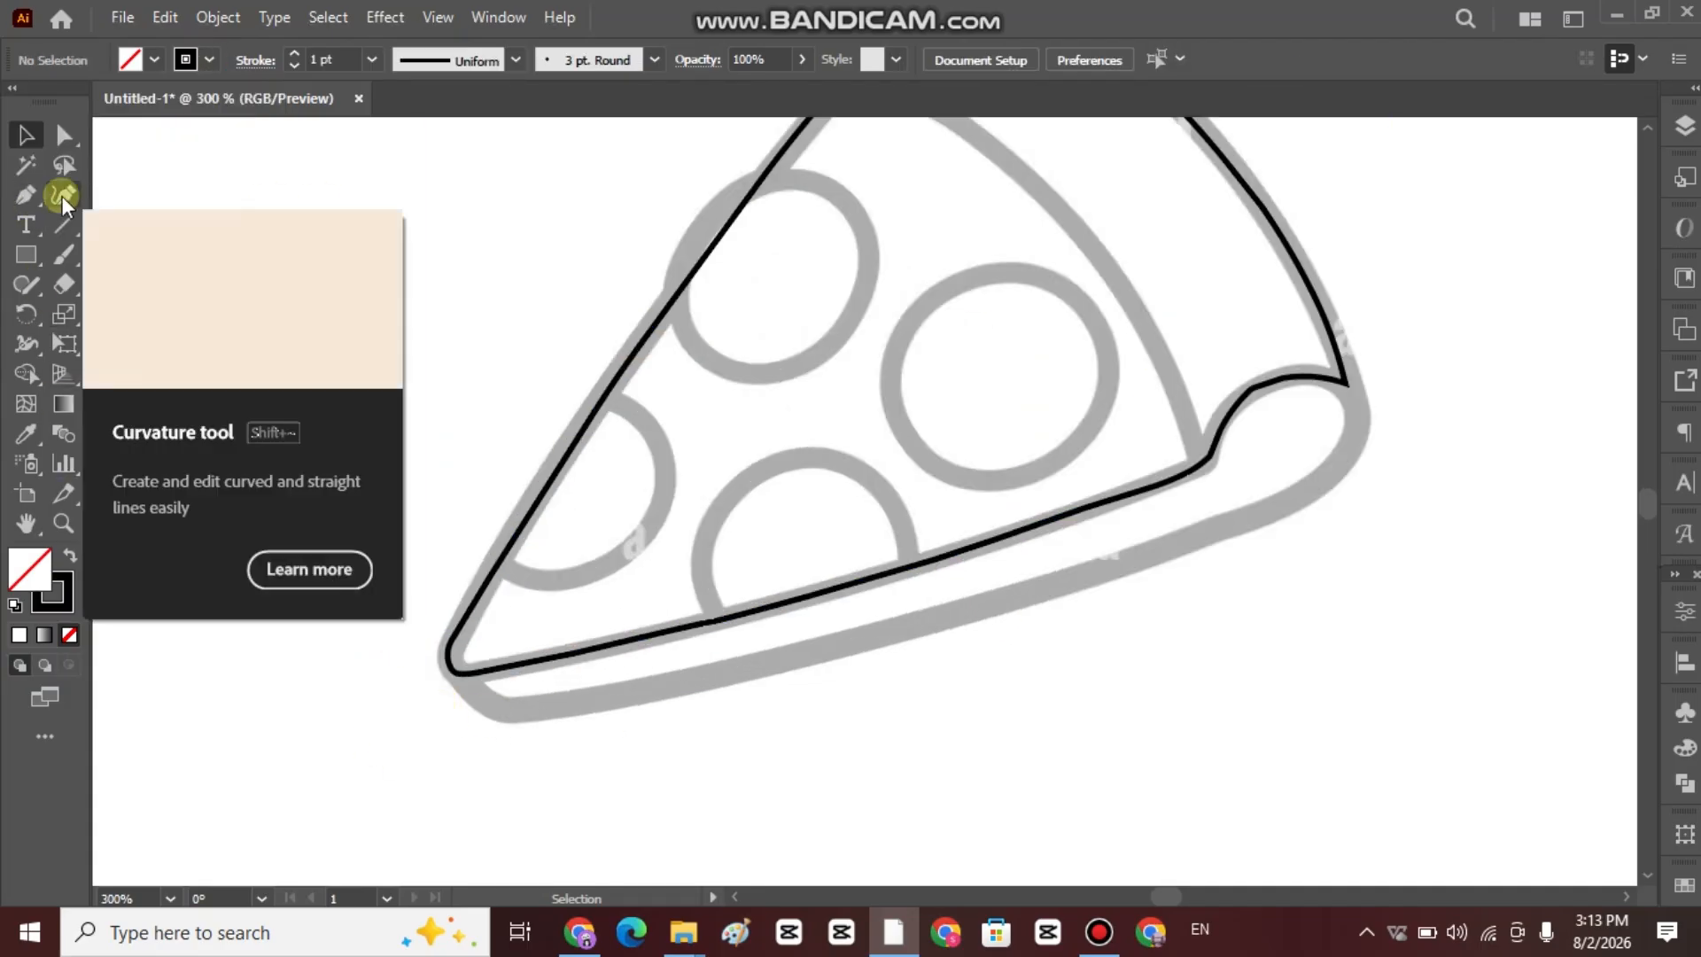
left_click(27, 196)
scroll(452, 663, "up", 1)
left_click(464, 680)
left_click(487, 710)
left_click(506, 730)
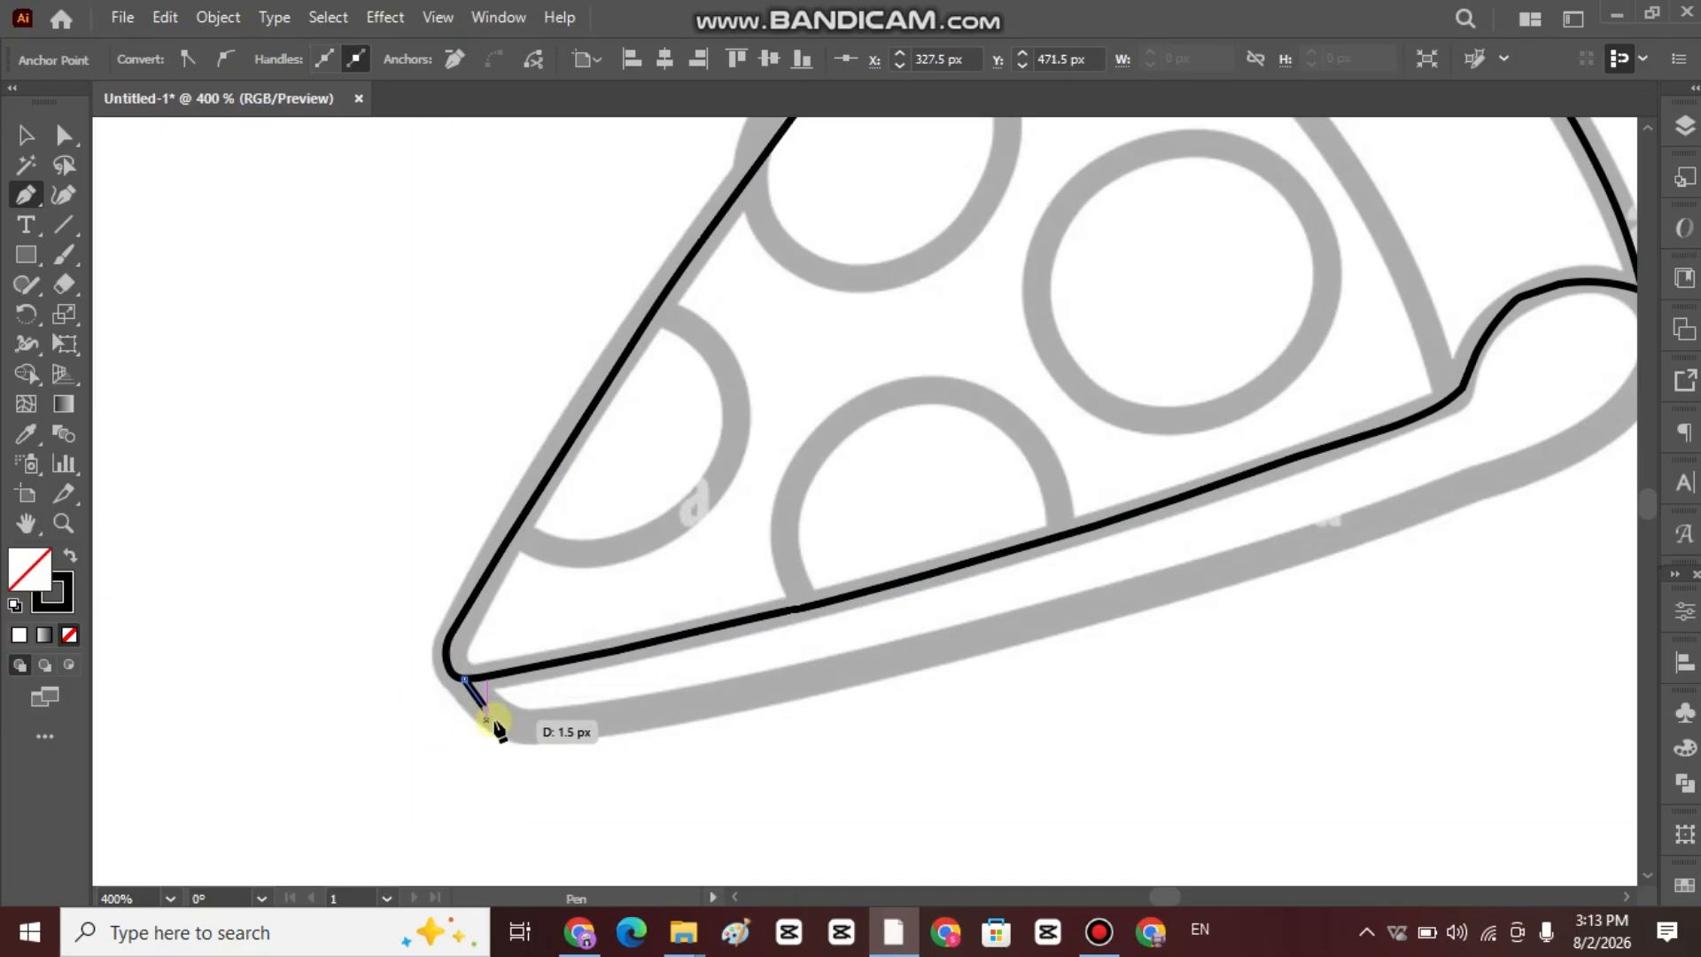
left_click(633, 717)
left_click(785, 690)
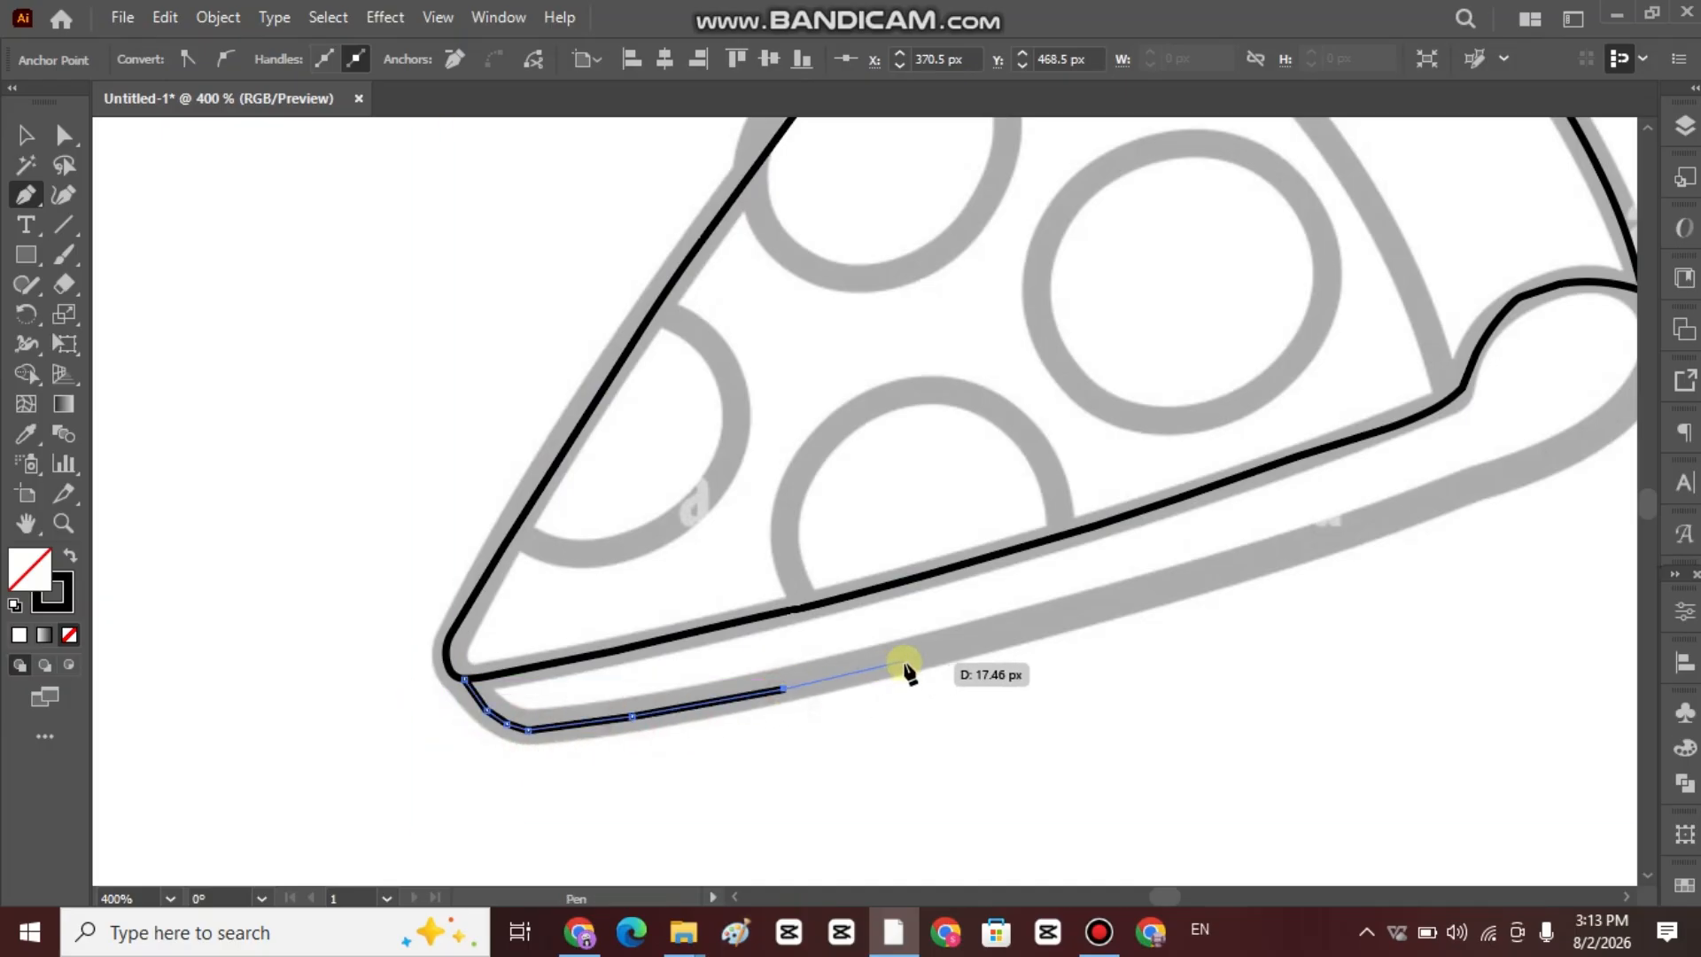
left_click(903, 662)
left_click(1058, 620)
Continue the underside path along the lower grey line up to the bend at the crust's rounded end.
scroll(824, 676, "right", 4)
left_click(823, 675)
left_click(939, 639)
left_click(1029, 611)
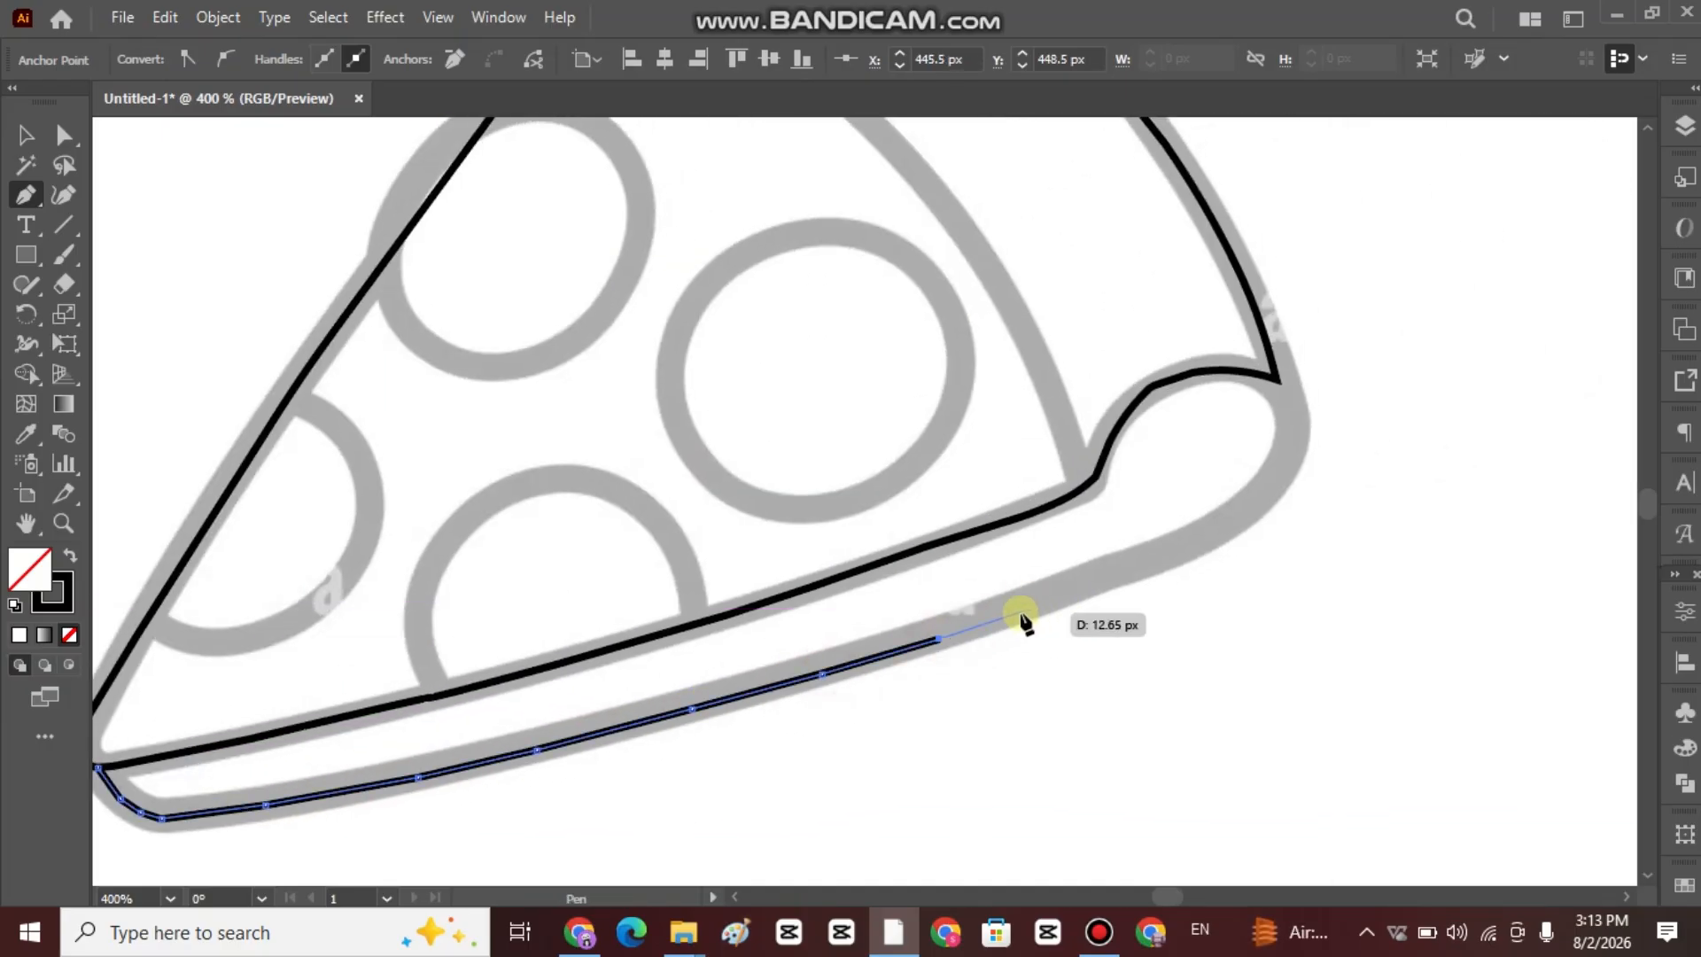
left_click(1138, 567)
left_click(1249, 517)
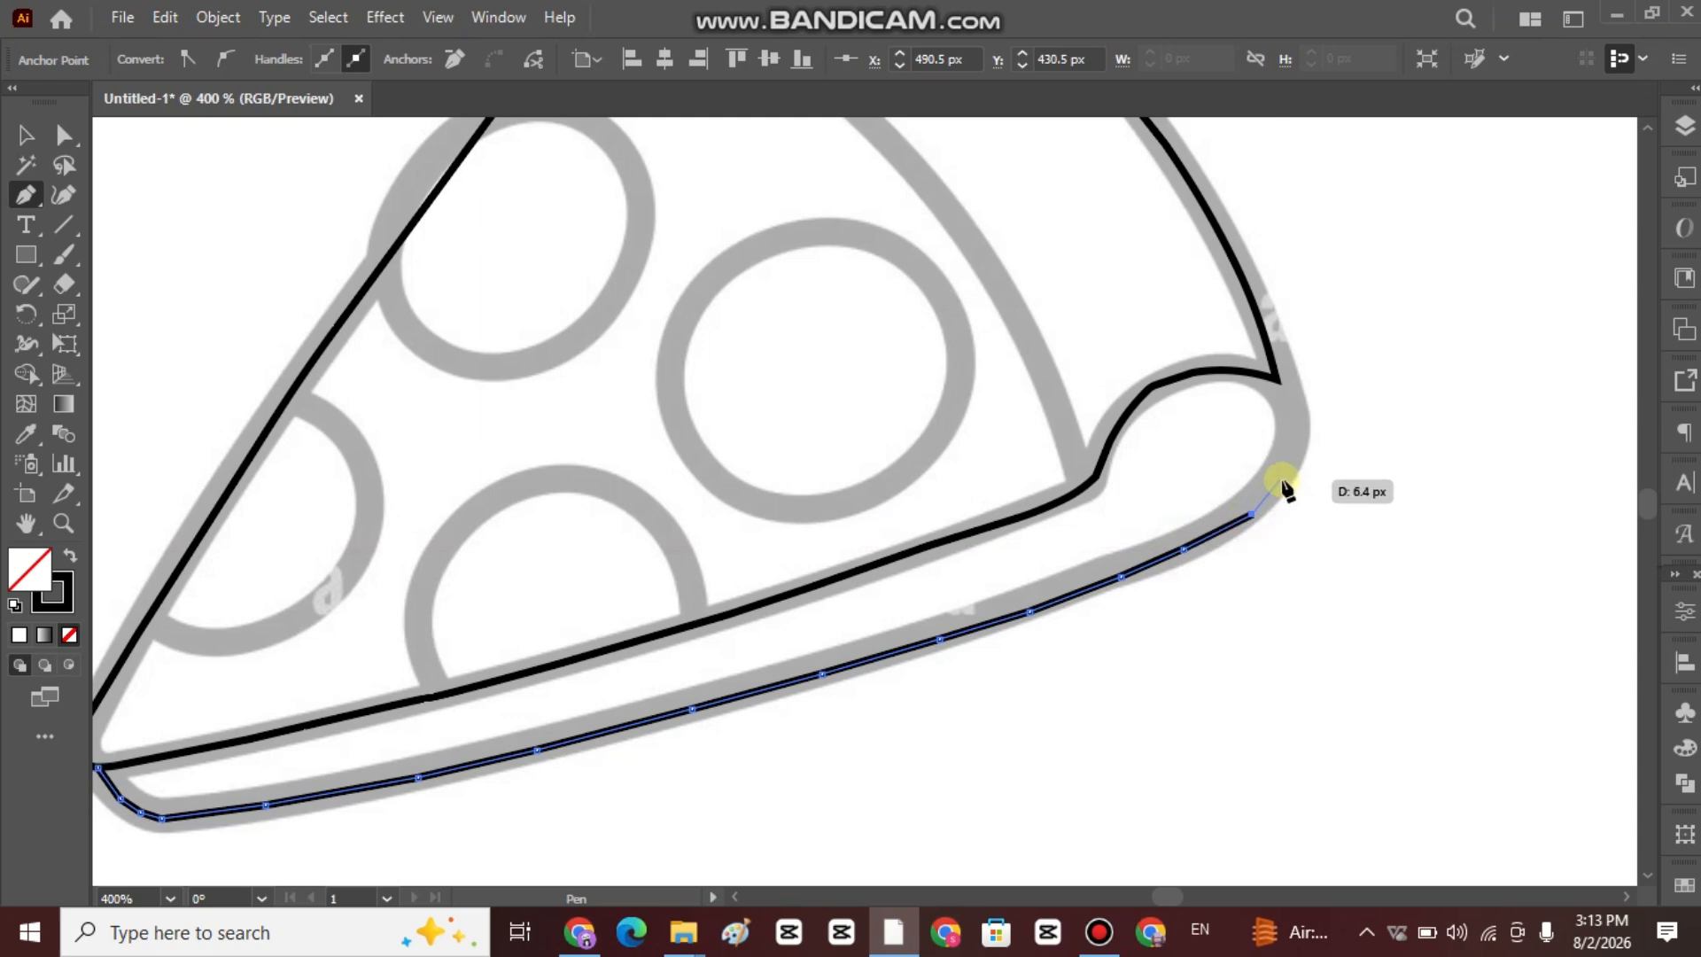
Trace around the crust's rounded end and finish the underside path on top of the crust's curl.
left_click(1294, 426)
left_click(1288, 404)
left_click(1277, 380)
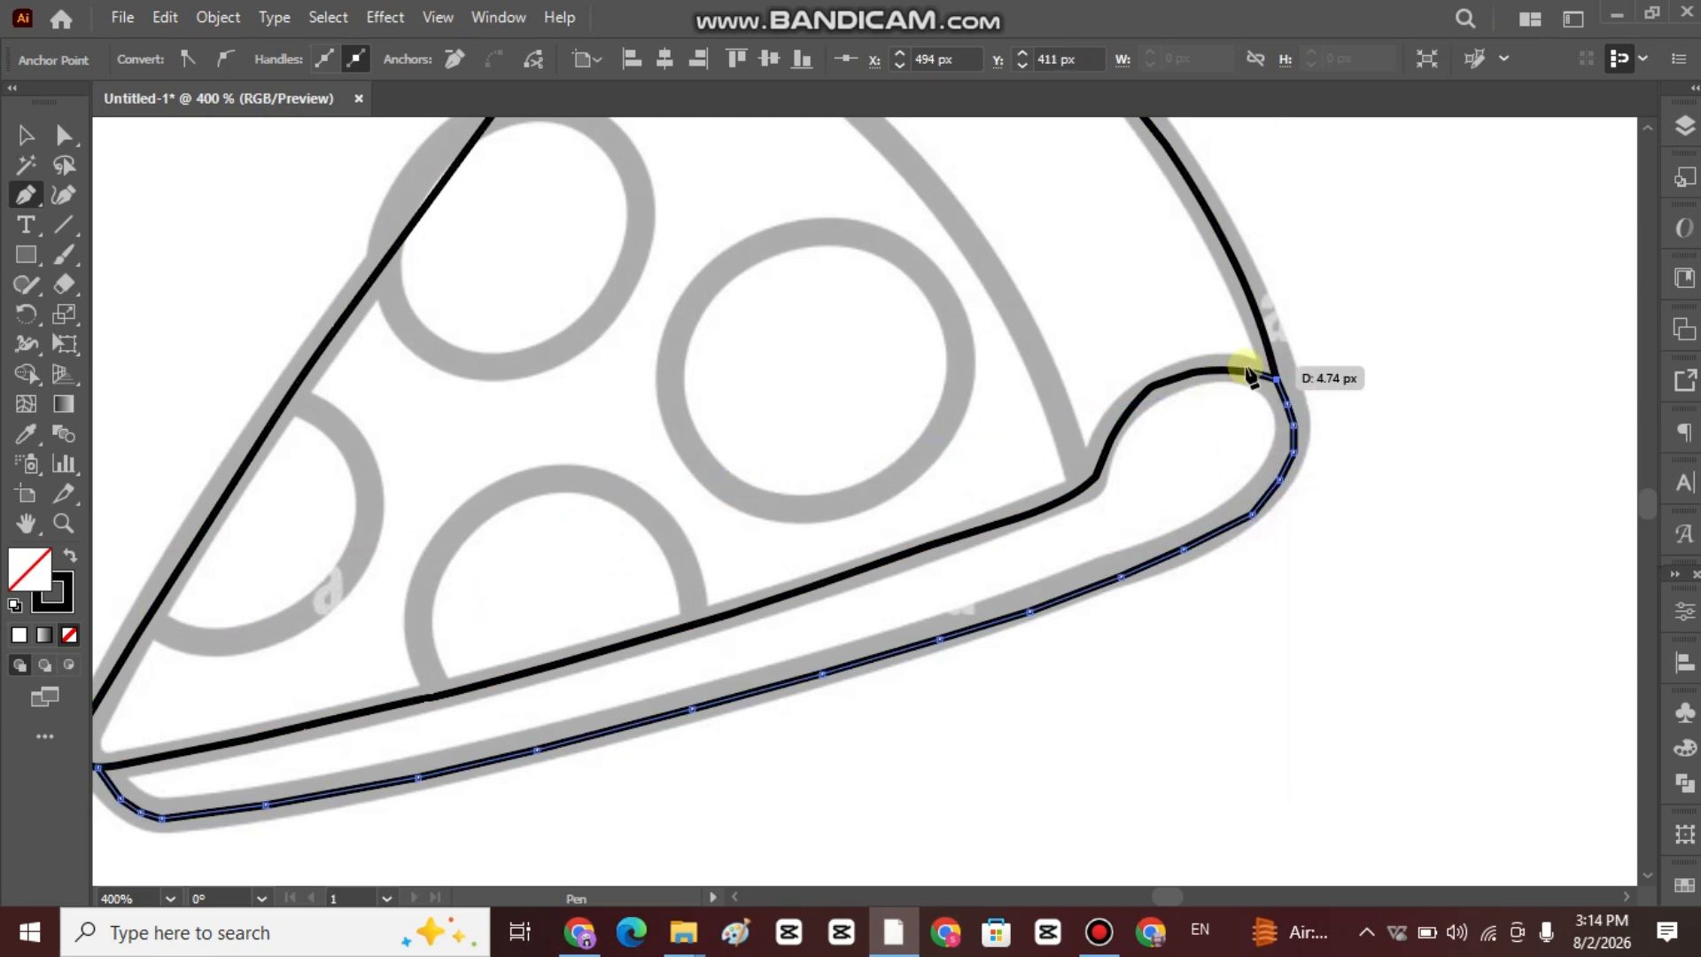
left_click(1245, 372)
left_click(1218, 369)
Round the corner anchors of the underside path at the slice's pointed tip.
left_click(63, 135)
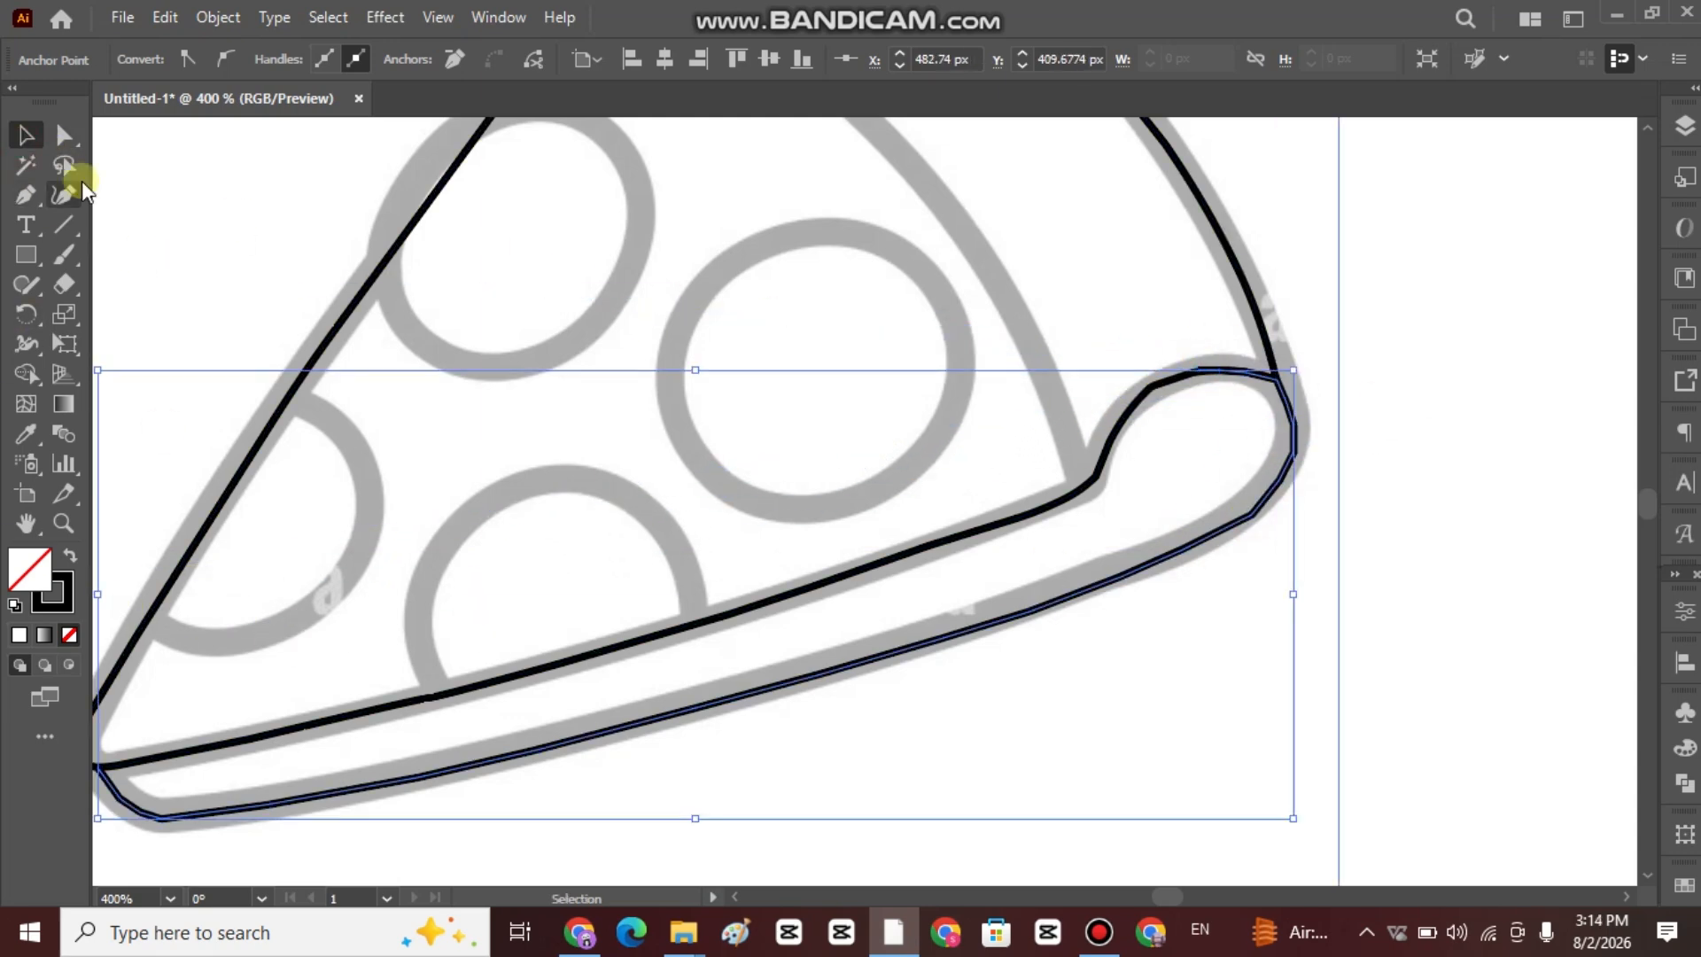
left_click_drag(576, 635, 775, 490)
left_click(320, 654)
left_click_drag(339, 638, 425, 500)
left_click(361, 673)
Round the corner anchor on the underside path's long edge, shortly before the crust end, to about 31 px.
left_click(468, 661)
left_click(617, 634)
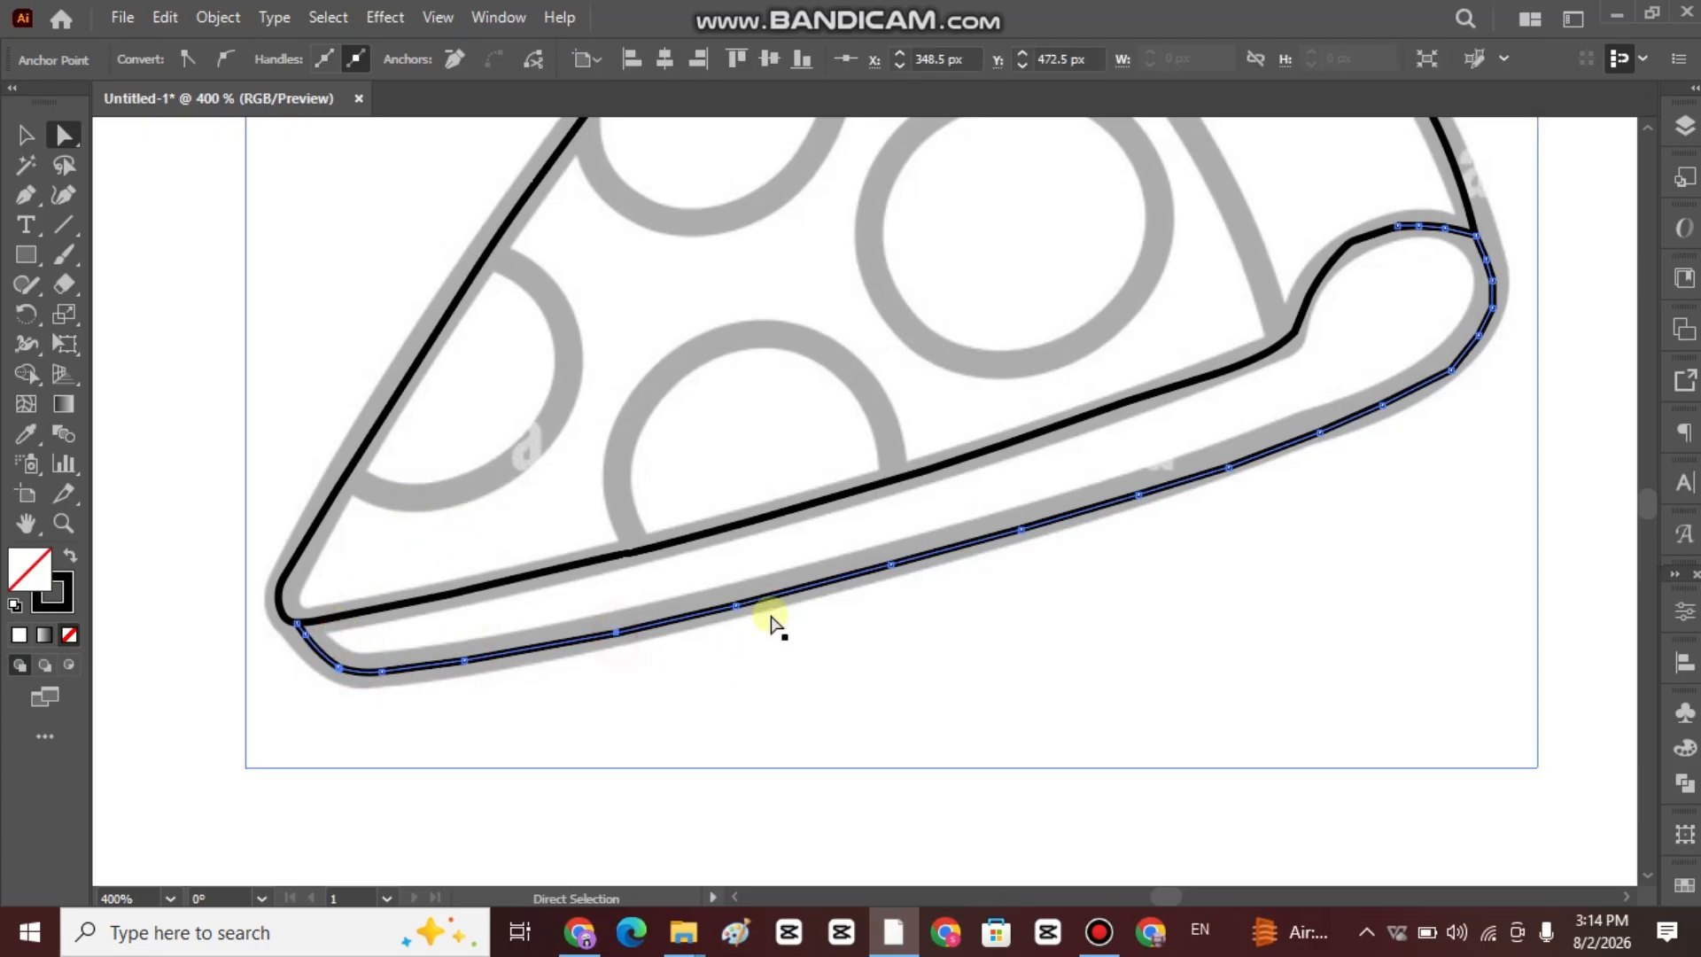
left_click(736, 606)
left_click(897, 563)
left_click(1021, 530)
left_click(1141, 495)
left_click(1229, 467)
left_click_drag(1219, 450, 1098, 321)
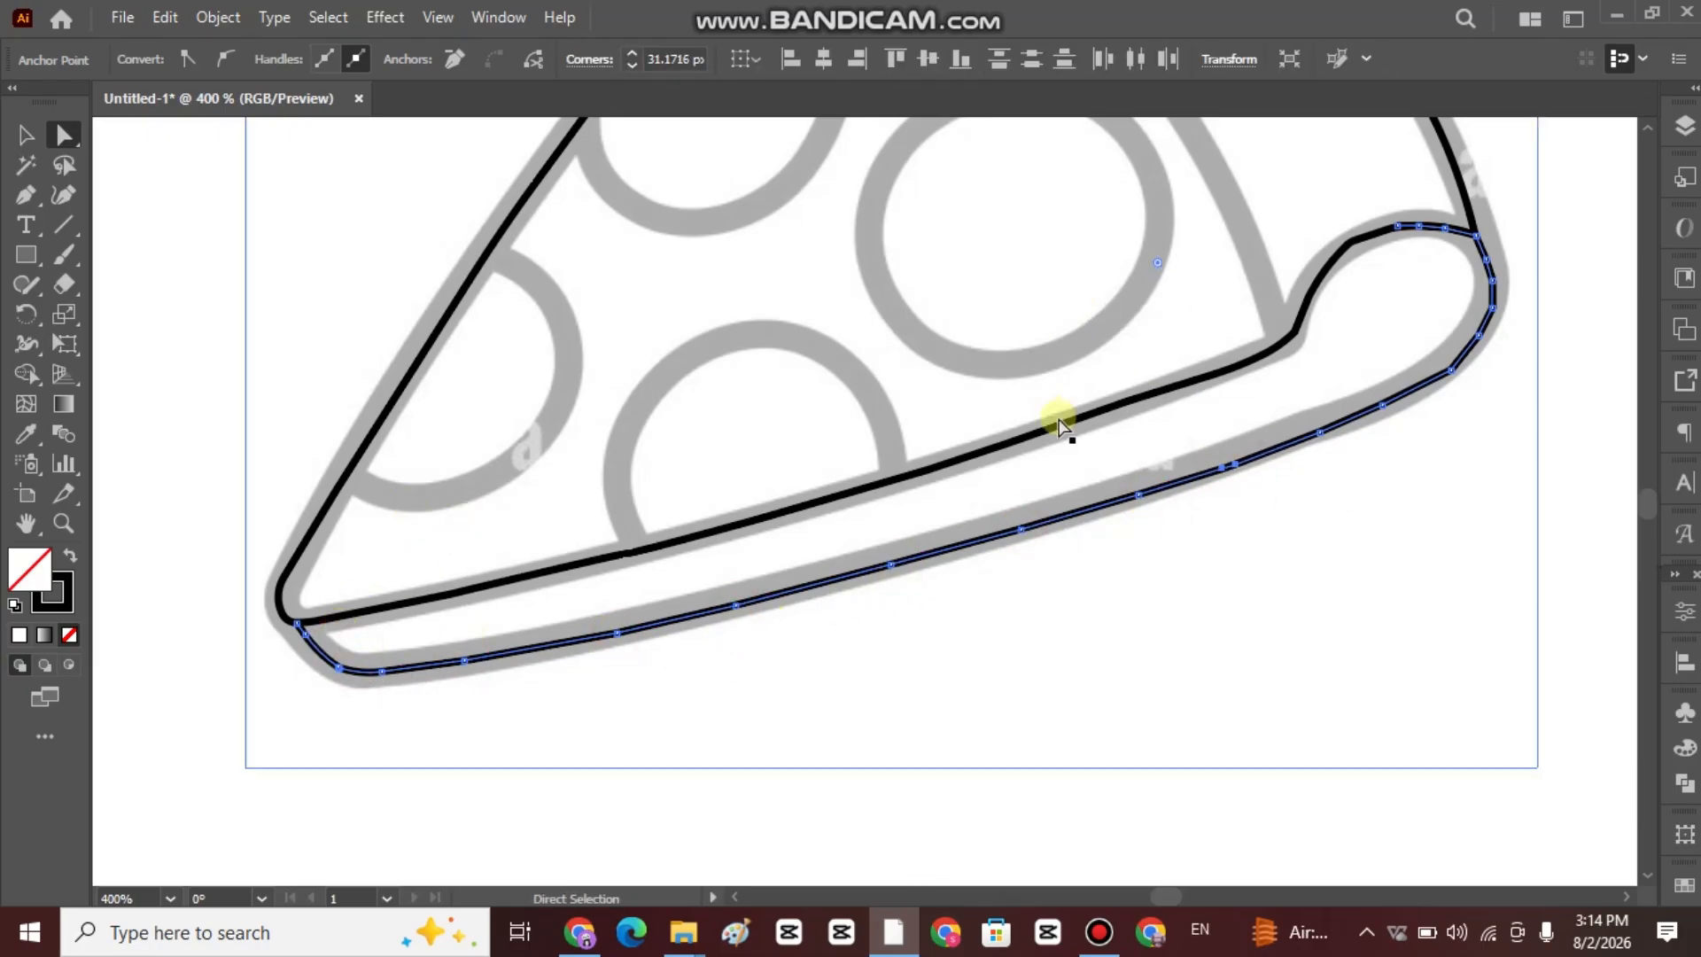
Enlarge the corner rounding on the underside path's long edge to about 227 px.
scroll(1103, 376, "down", 2)
scroll(1130, 354, "up", 5)
scroll(1129, 354, "right", 6)
left_click_drag(942, 481, 816, 229)
scroll(818, 232, "up", 5)
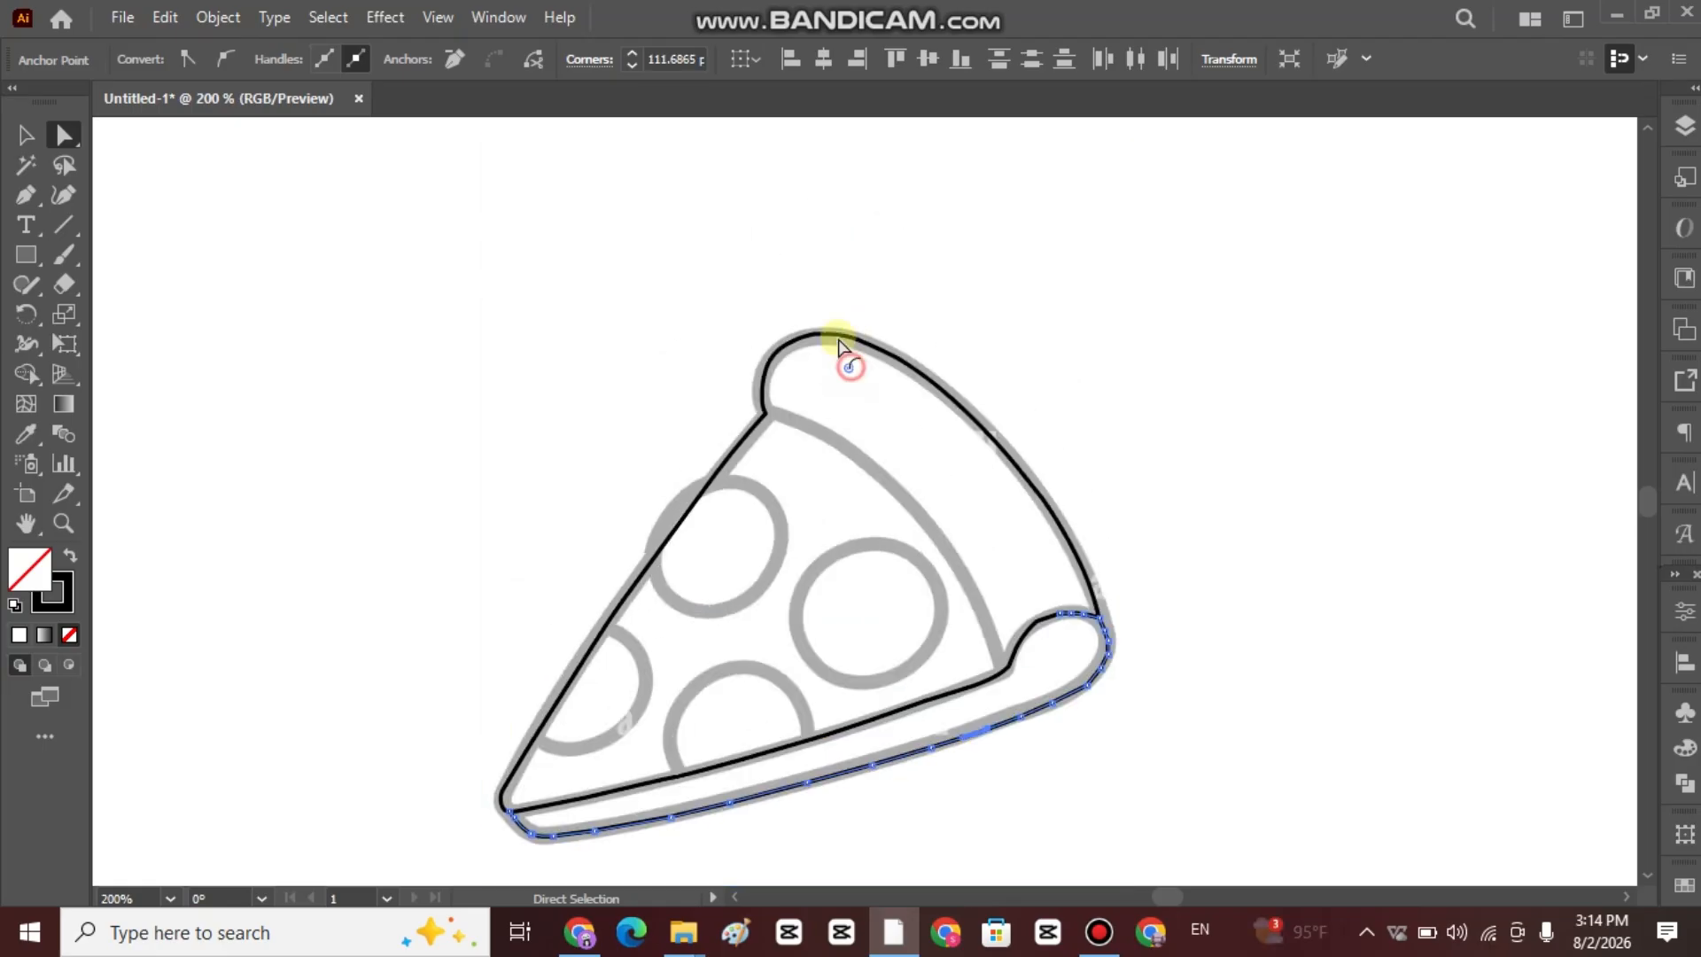
left_click_drag(843, 353, 758, 163)
Round the underside path's corner anchors where the long edge bends up into the crust's rounded end, to about 29 px.
scroll(787, 207, "up", 1)
scroll(831, 399, "up", 3)
scroll(752, 645, "down", 1)
scroll(797, 570, "up", 2)
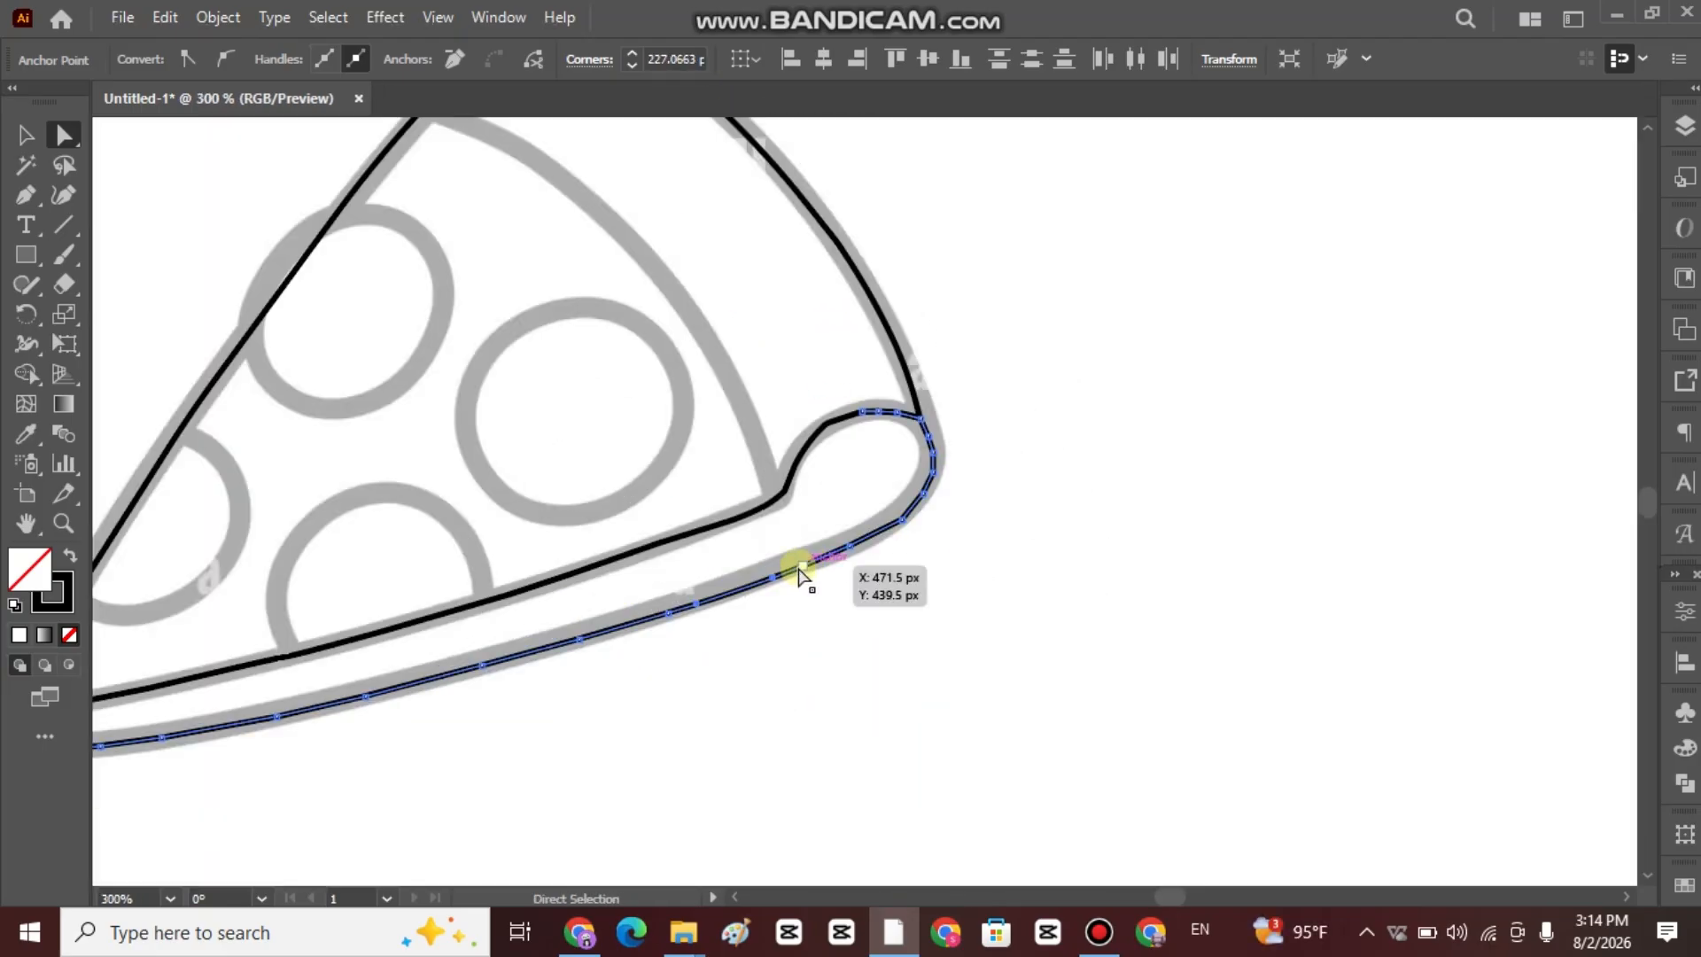
left_click(800, 564)
left_click(850, 546)
left_click(902, 520)
left_click_drag(886, 498, 696, 391)
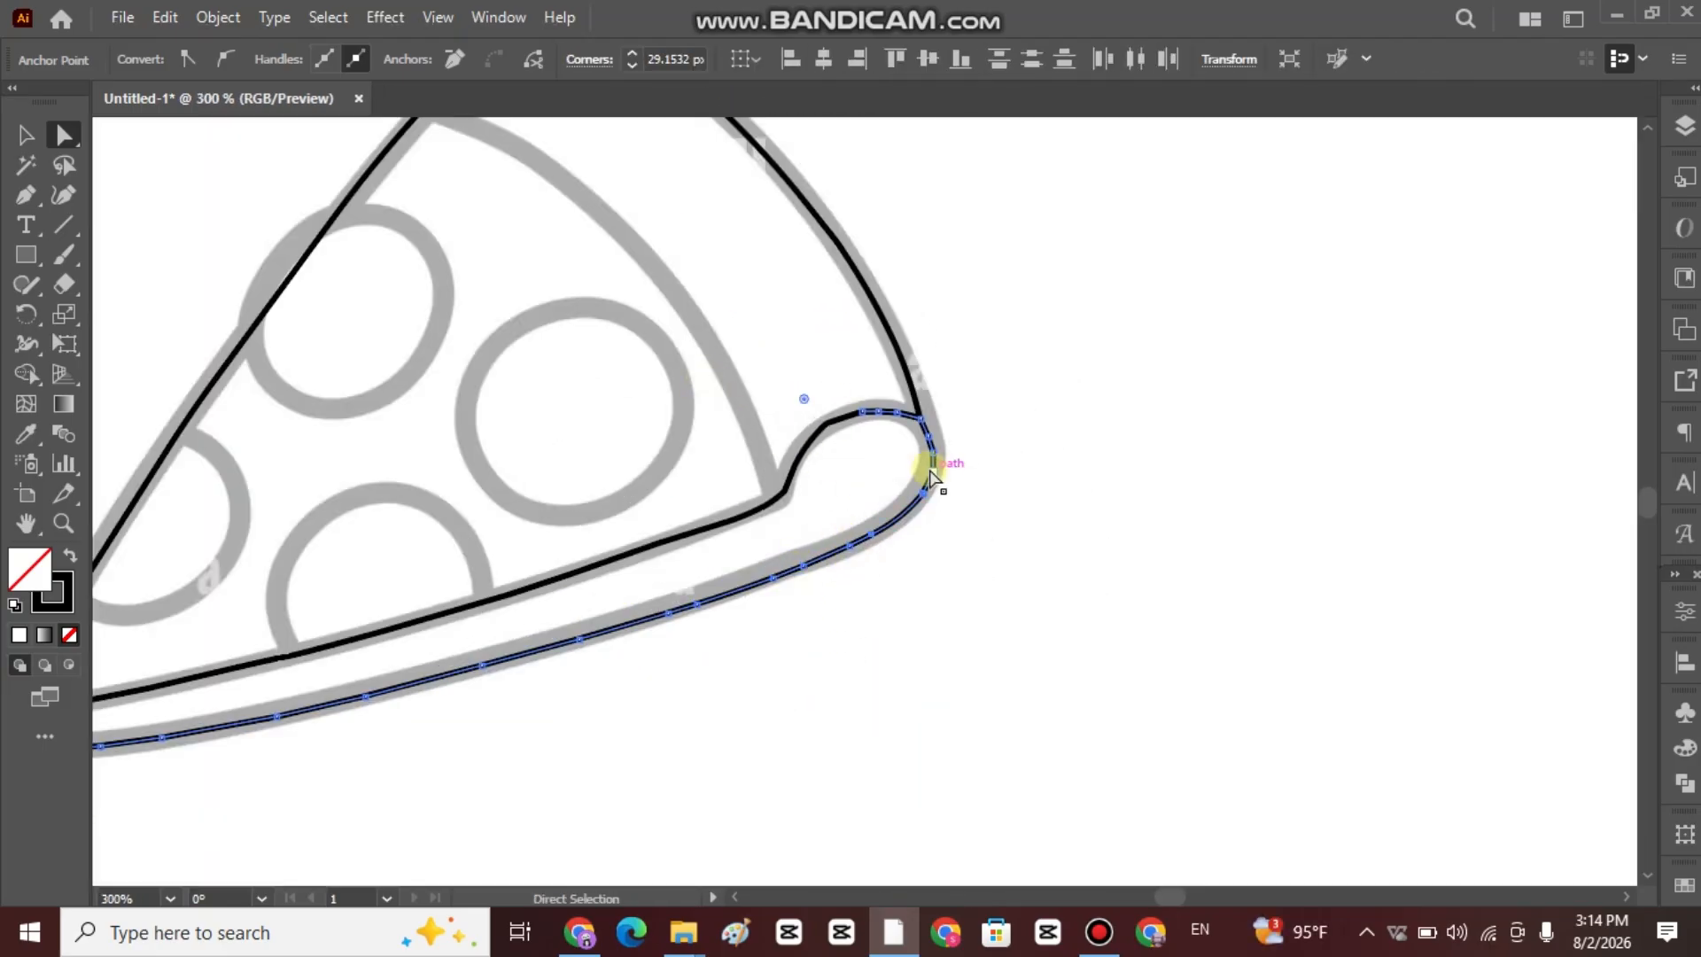
Round the corner anchors around the crust's rounded end and where the underside path meets the curl.
left_click(932, 472)
left_click_drag(908, 467, 801, 520)
left_click(927, 436)
left_click(920, 419)
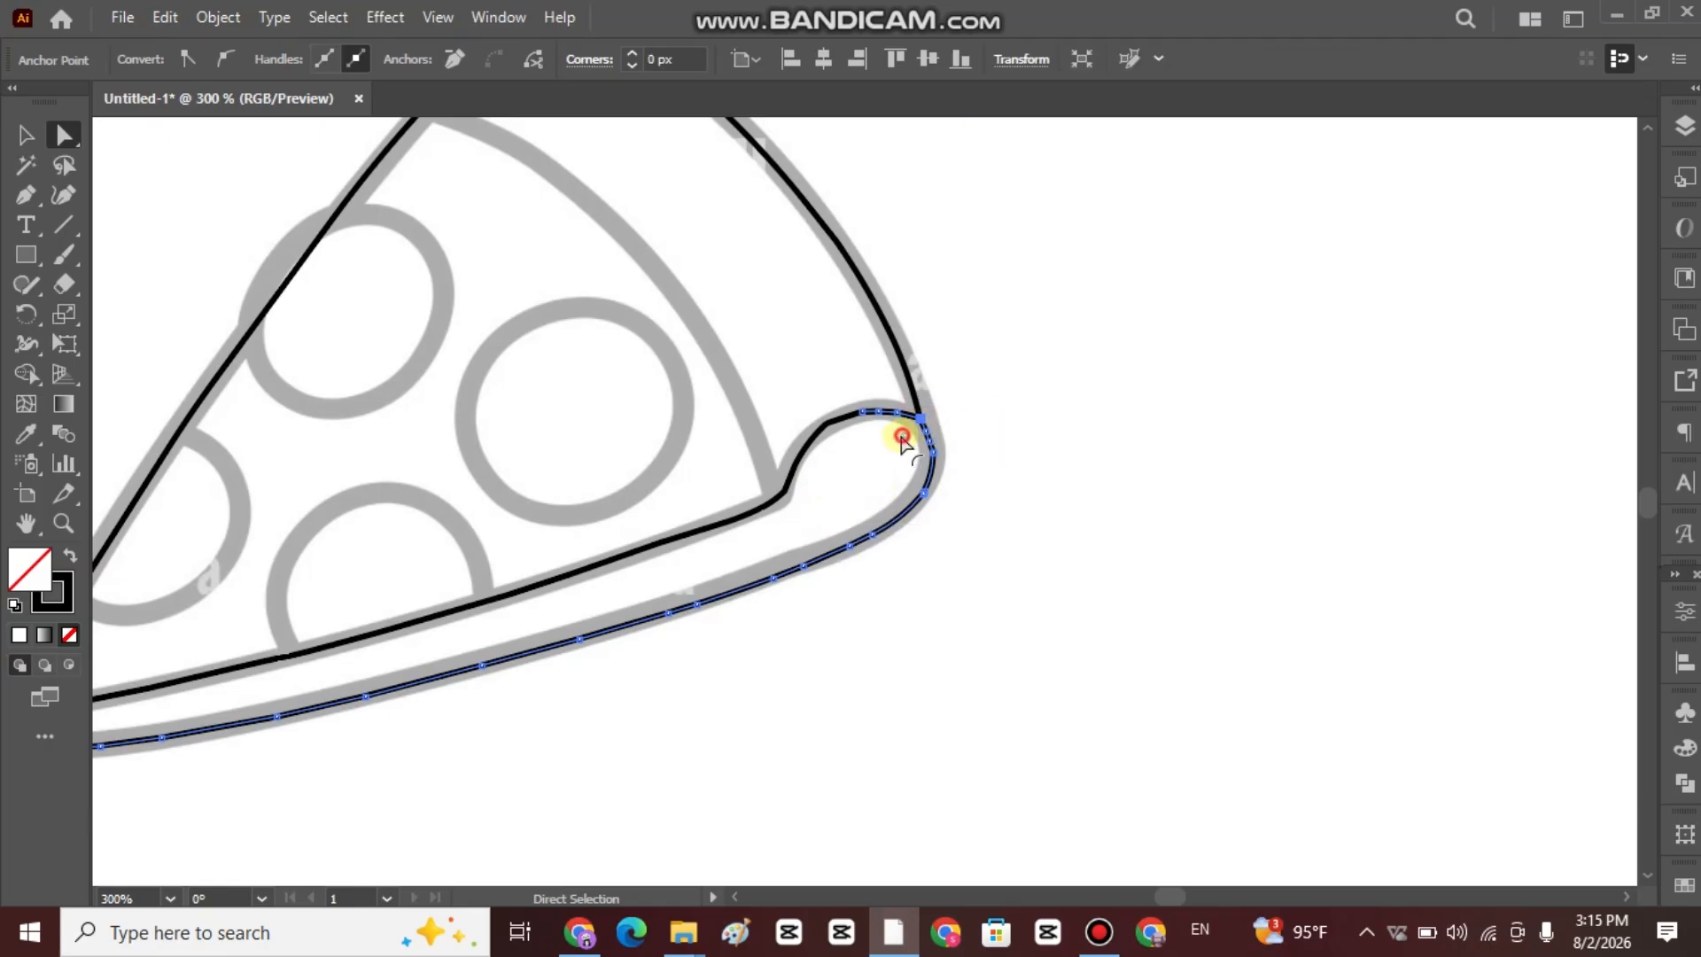
left_click_drag(904, 435, 881, 481)
left_click(878, 411)
left_click(862, 412)
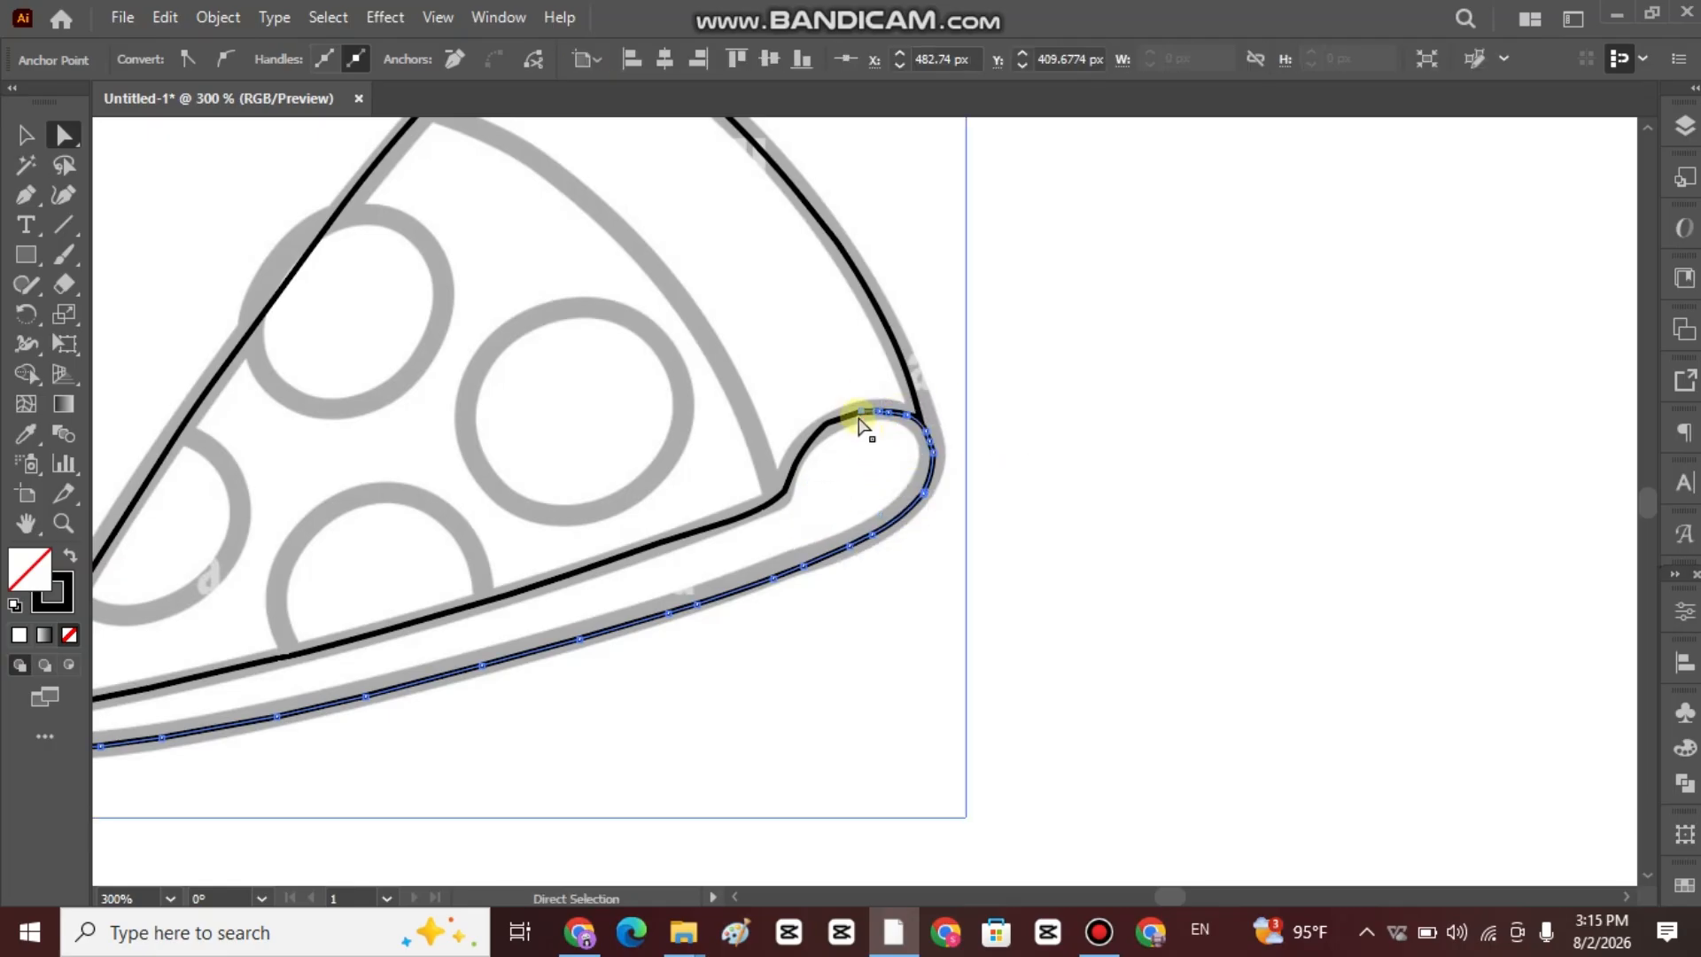
Group the slice outline with the underside path.
scroll(853, 444, "down", 2)
left_click(1096, 445)
left_click(26, 134)
left_click(816, 486)
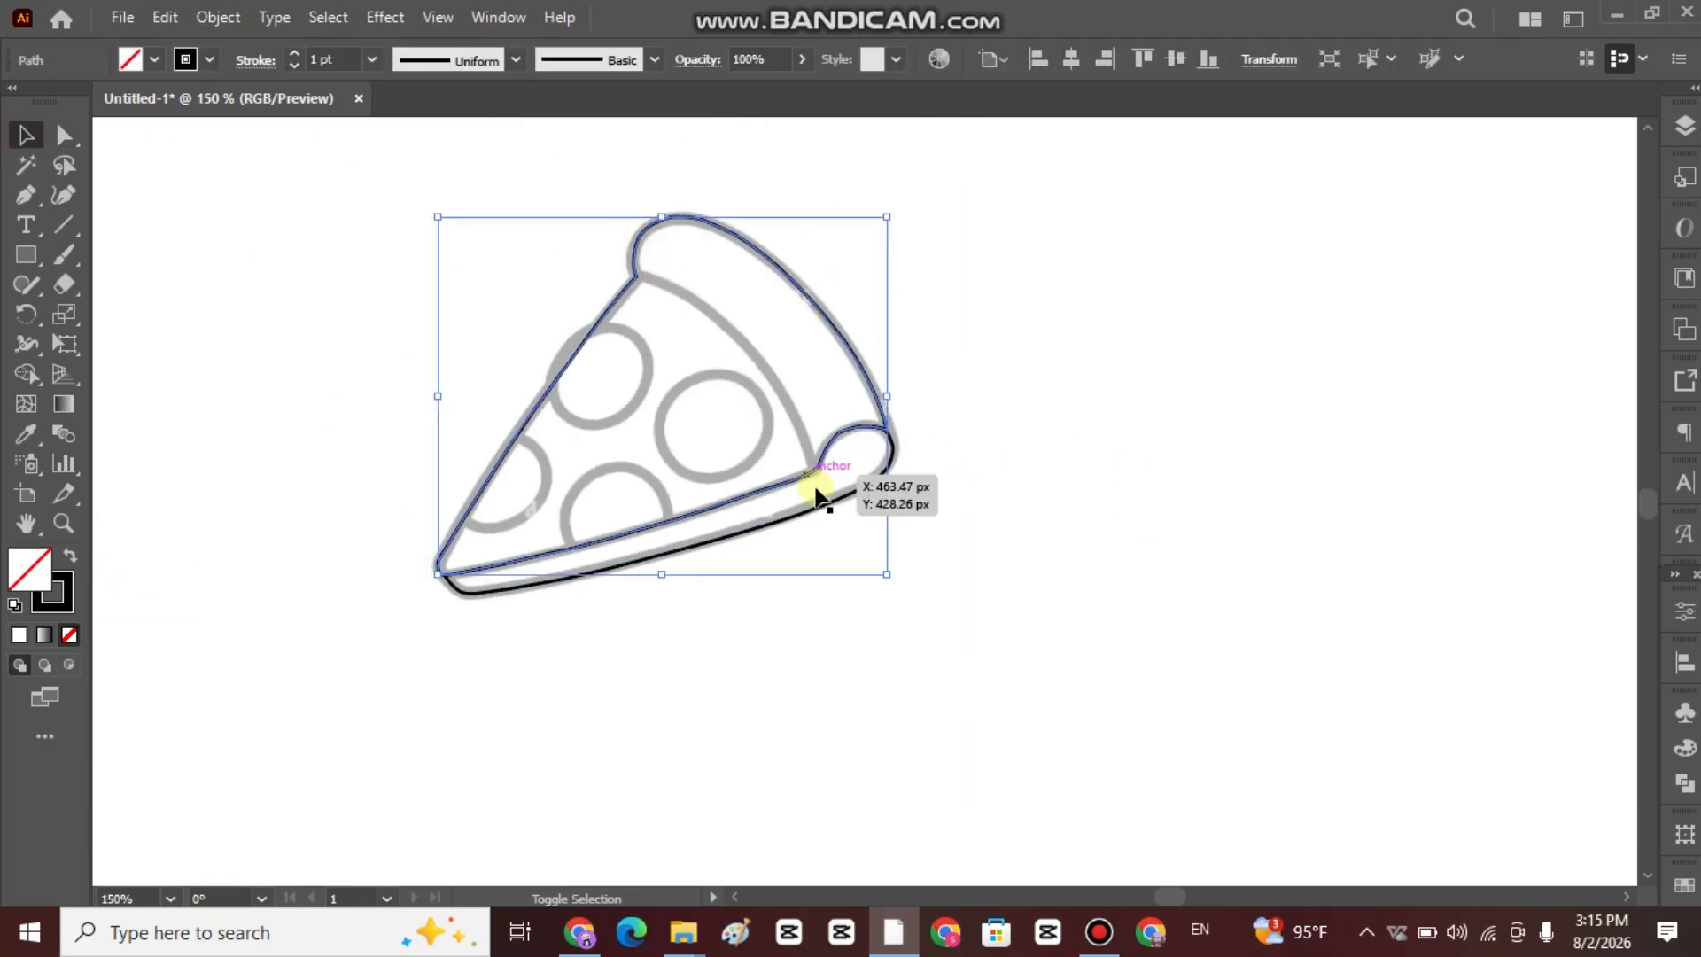
right_click(796, 319)
left_click(873, 543)
left_click(983, 522)
Trace the upper part of the inner crust line with the Pen tool, starting where the crust meets the slice's left edge.
scroll(700, 429, "up", 2)
left_click_drag(696, 335, 799, 447)
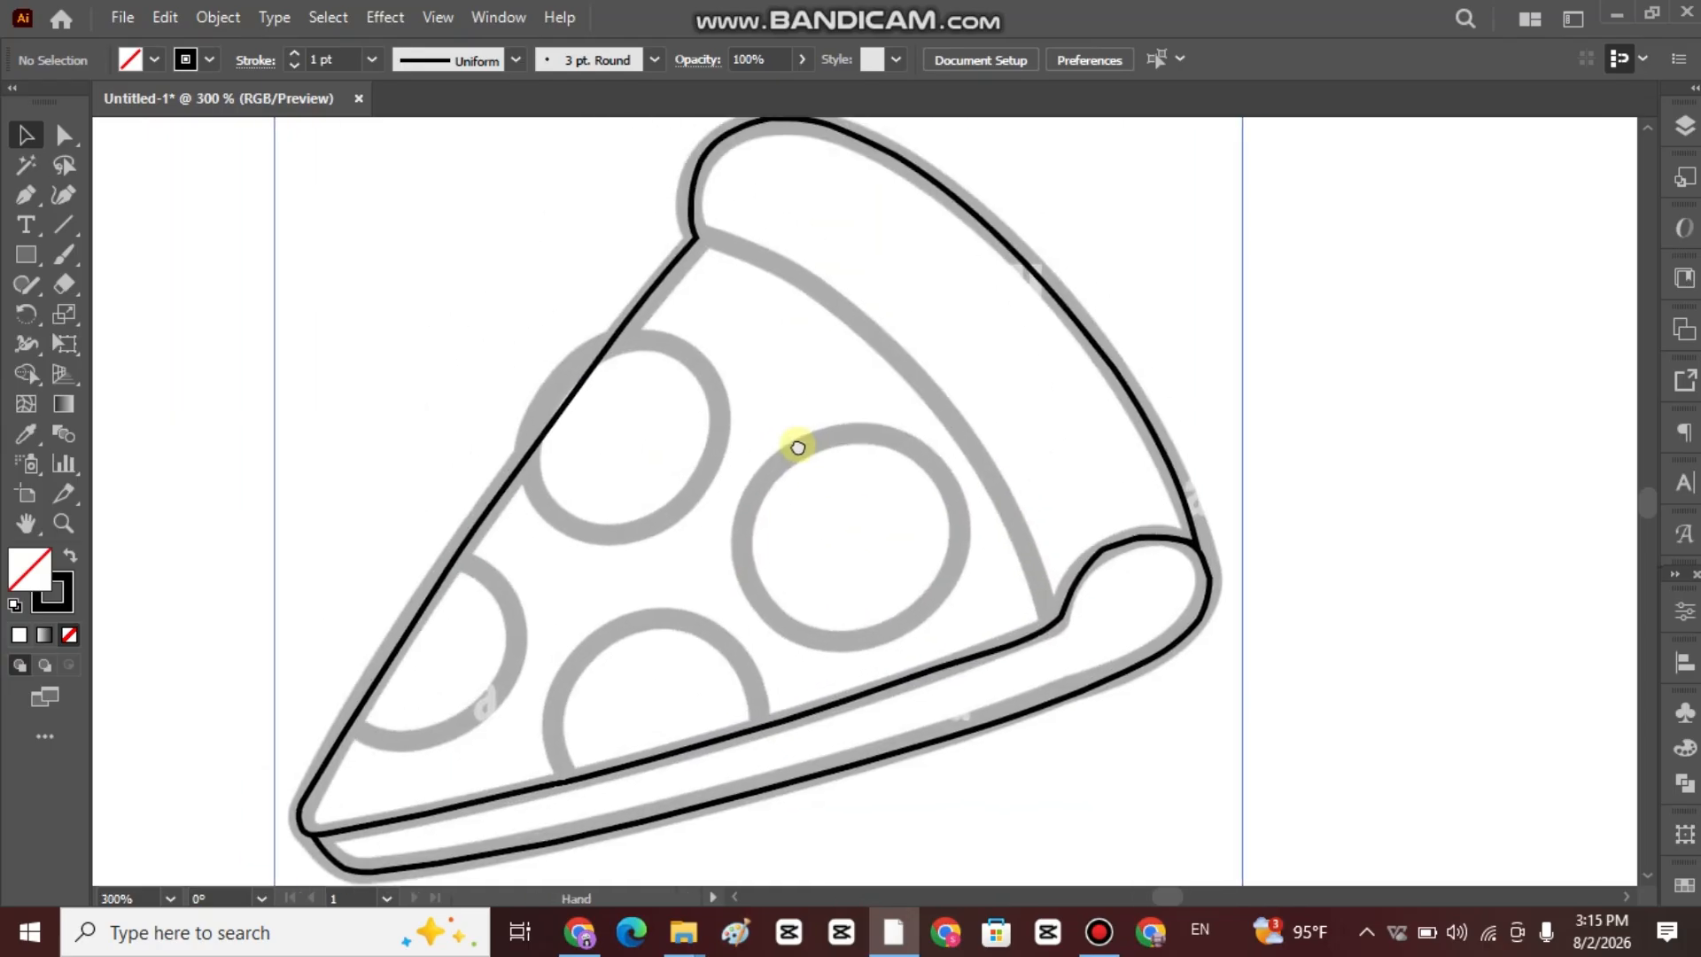
left_click(697, 237)
left_click(709, 238)
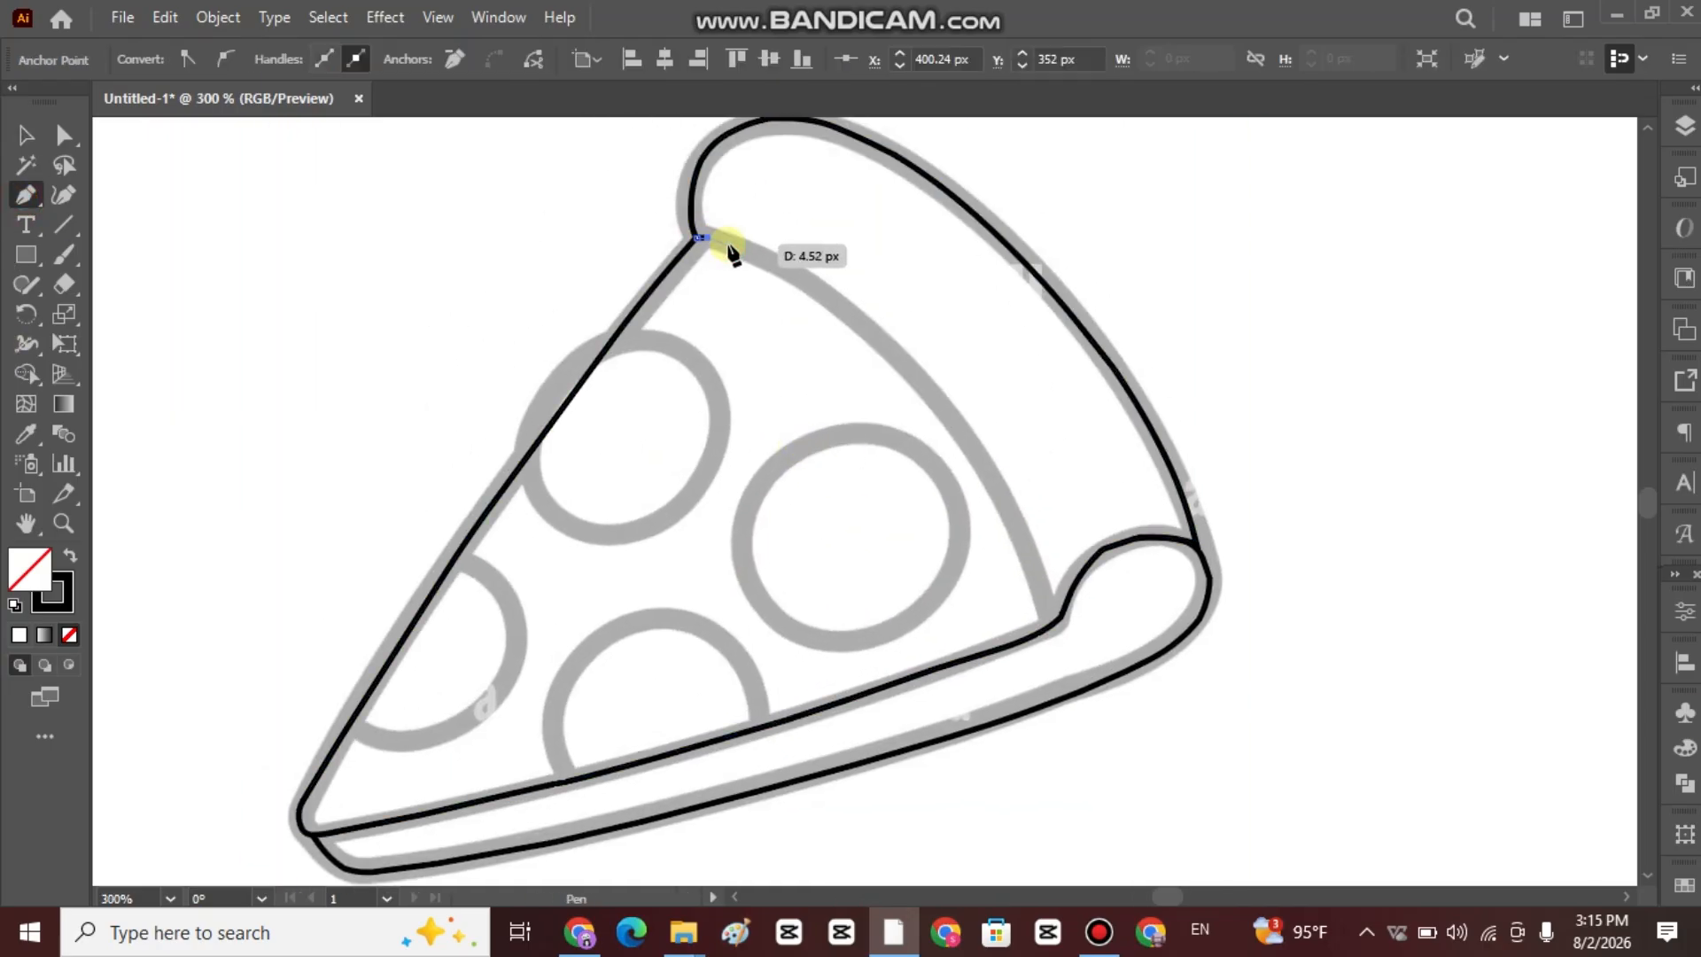
left_click(736, 246)
scroll(758, 267, "up", 4)
left_click(803, 229)
left_click(948, 310)
left_click(1116, 433)
left_click(1243, 537)
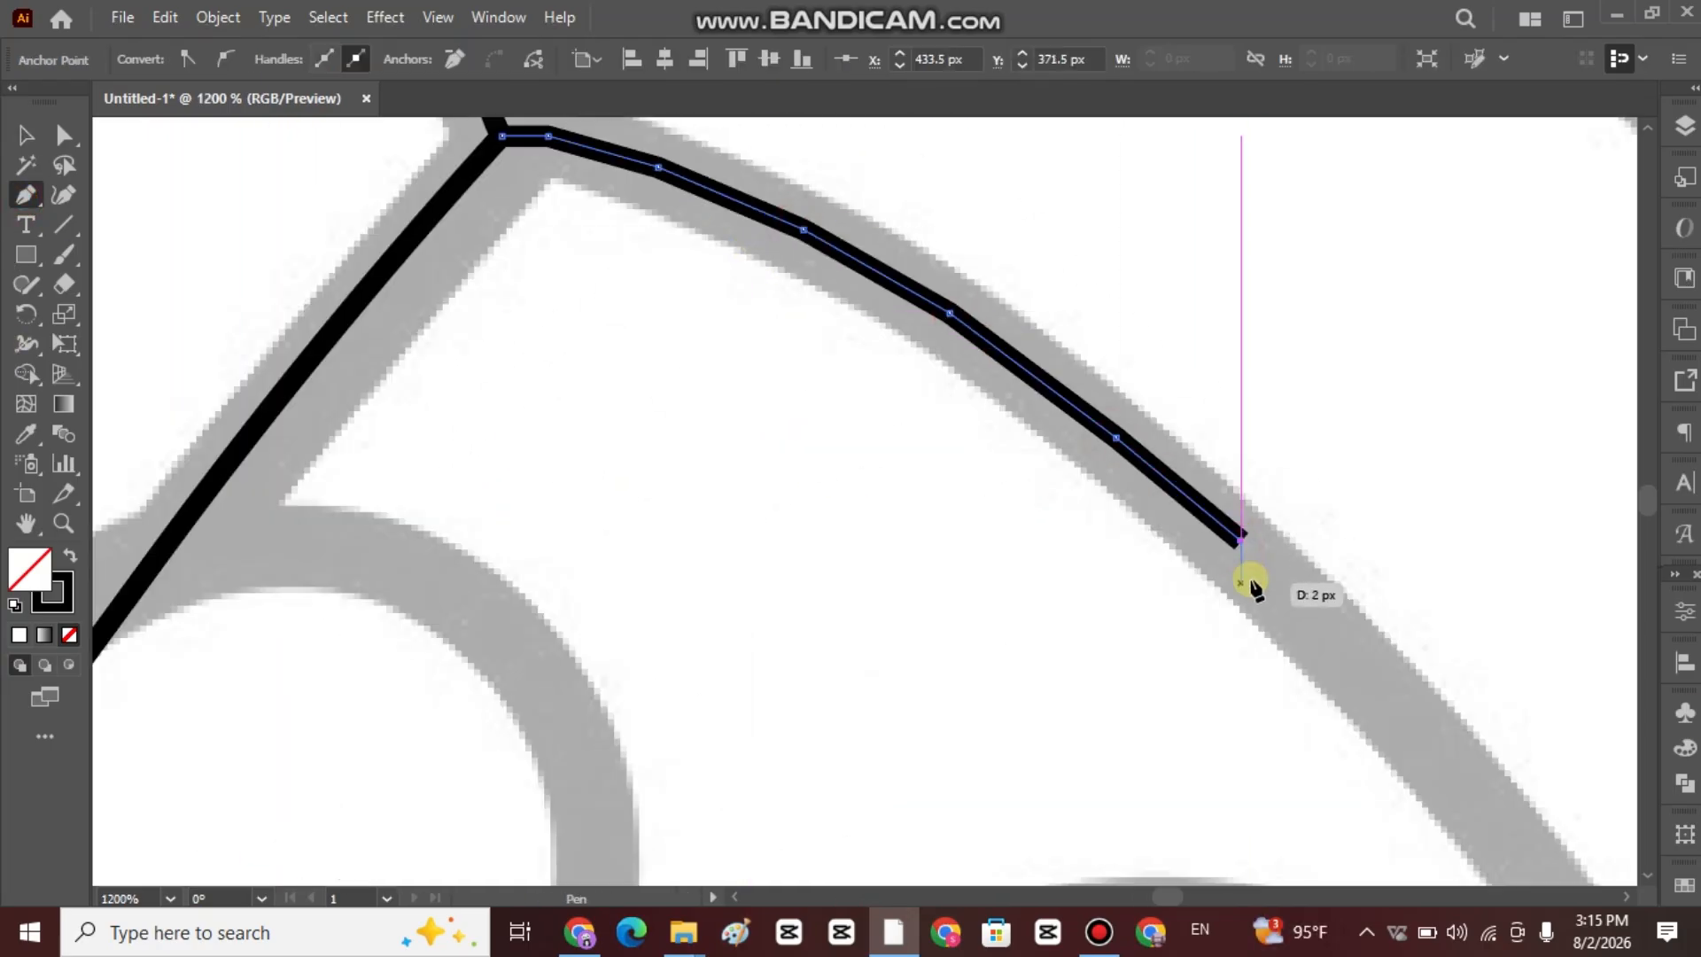
Continue the inner crust line down to the curl and finish it on the slice's lower edge.
left_click_drag(1413, 709, 748, 363)
left_click(748, 364)
left_click(994, 688)
left_click_drag(1007, 702, 682, 149)
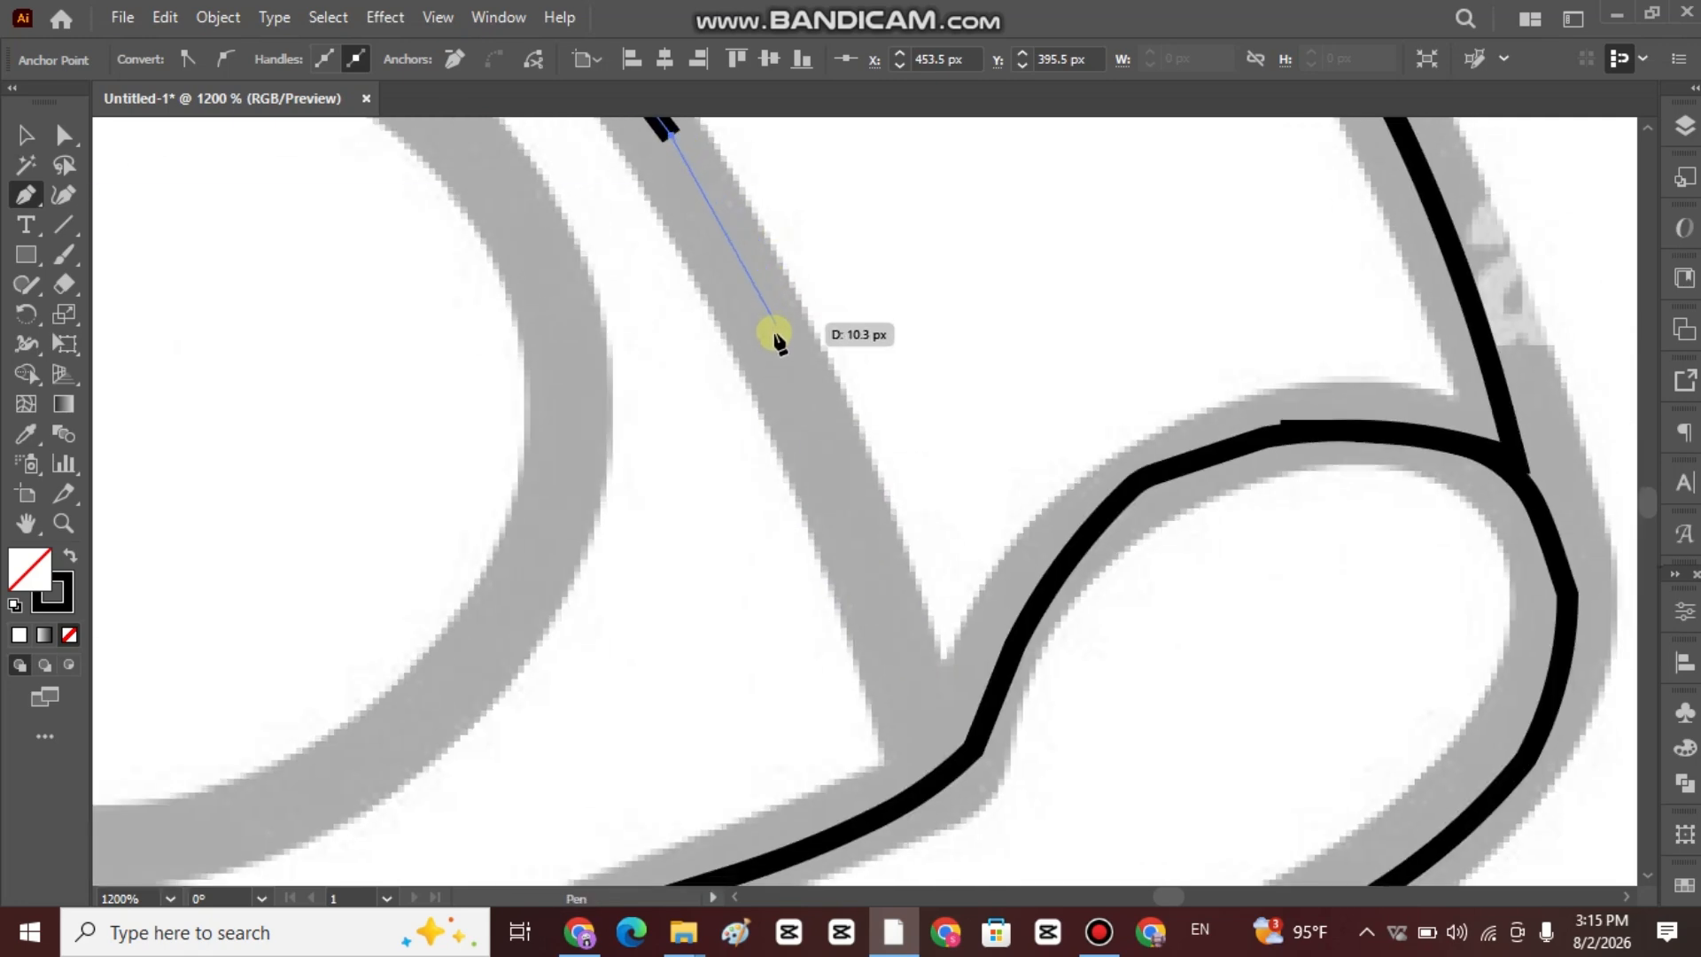
left_click(777, 340)
left_click(838, 467)
left_click(880, 592)
left_click(922, 717)
left_click(945, 770)
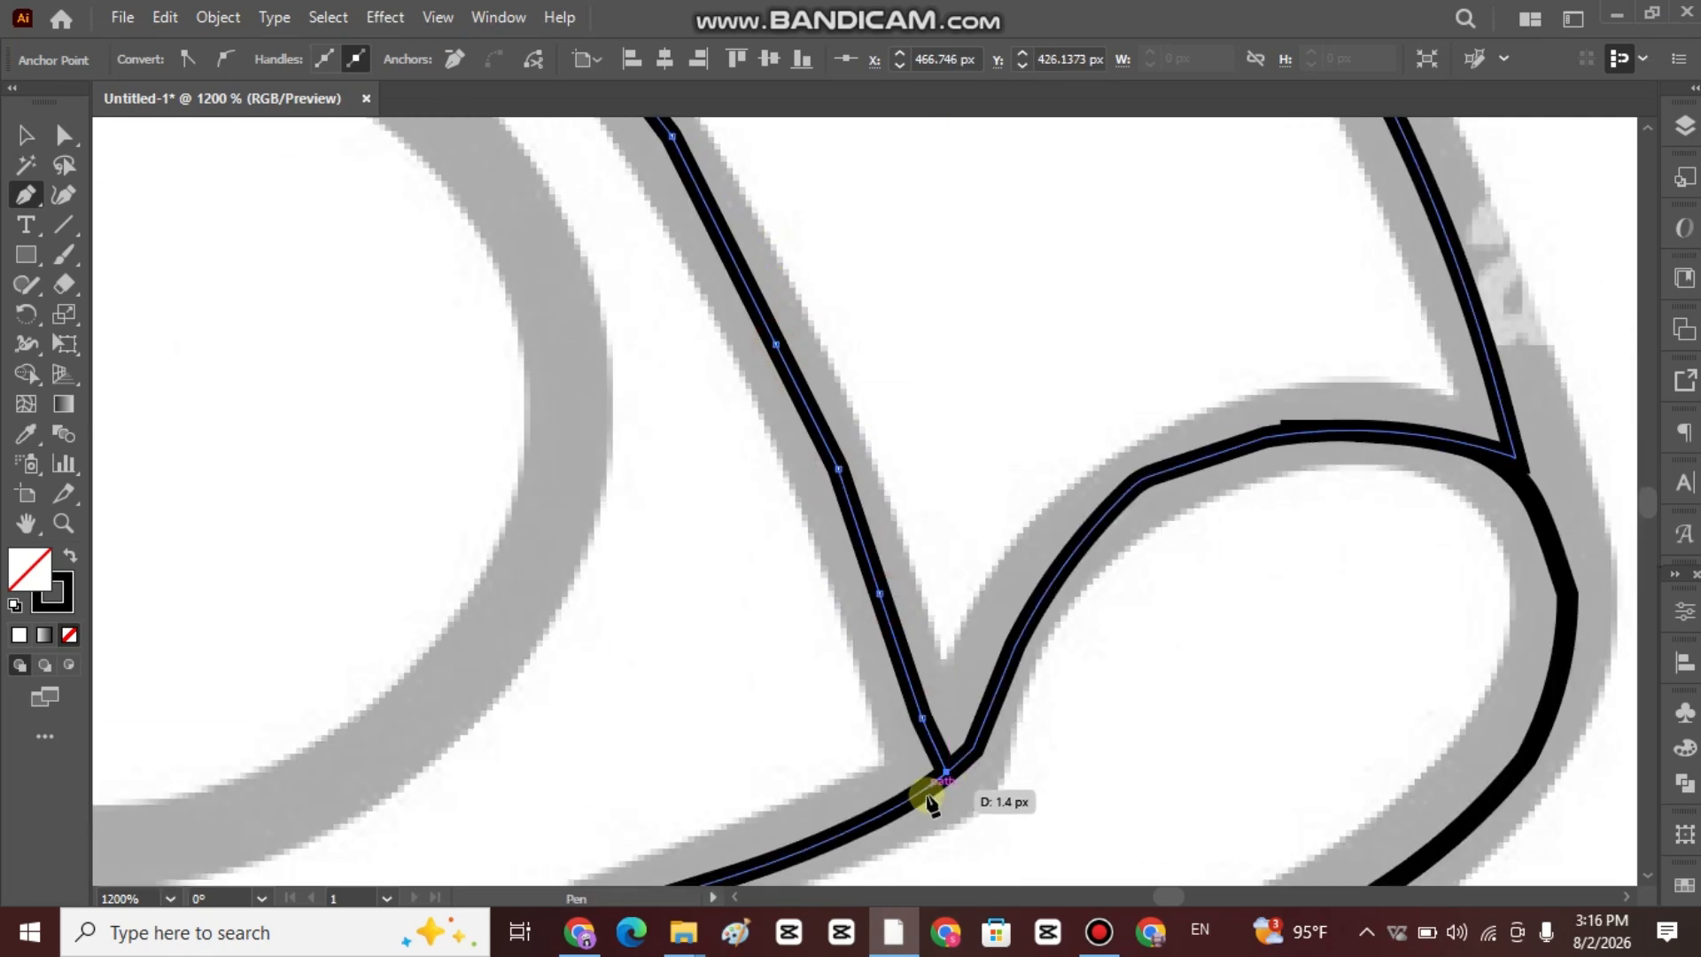
left_click(858, 827)
left_click(26, 136)
Round the corner anchors at the upper end of the inner crust line.
scroll(316, 353, "down", 2)
left_click_drag(296, 217, 841, 577)
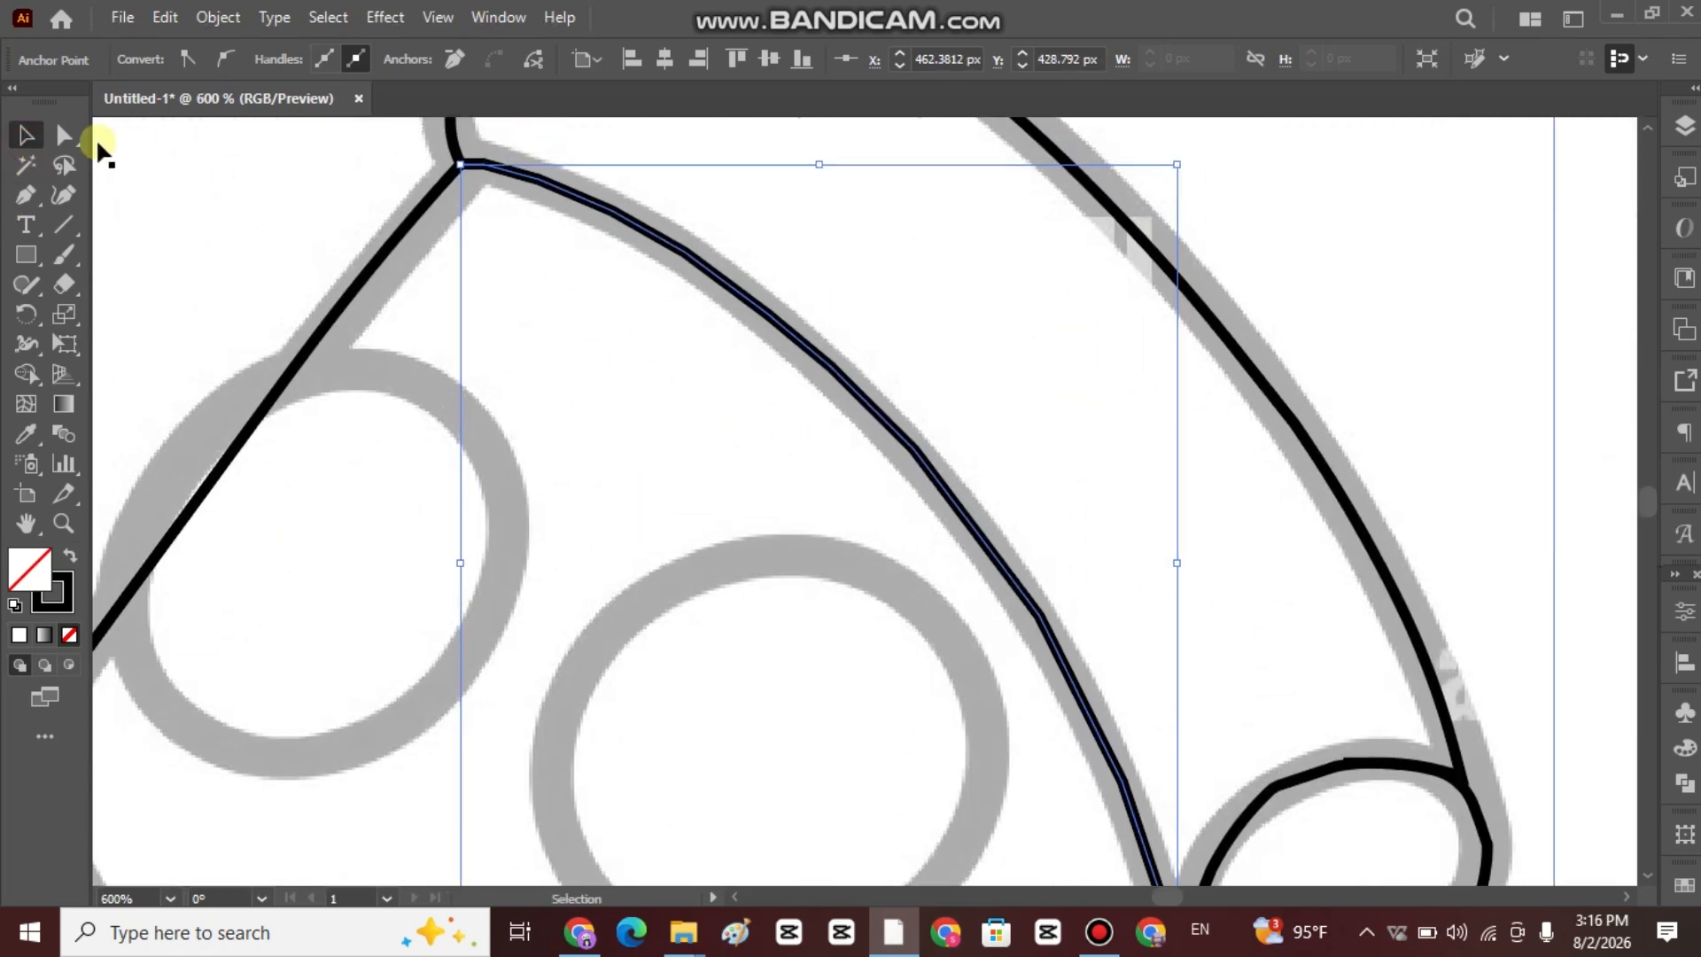
left_click(64, 136)
left_click(483, 166)
left_click_drag(484, 194, 323, 618)
scroll(429, 540, "down", 2)
left_click(562, 360)
left_click_drag(550, 386, 372, 620)
Round the corner anchors along the middle of the inner crust line.
left_click(605, 392)
left_click(636, 416)
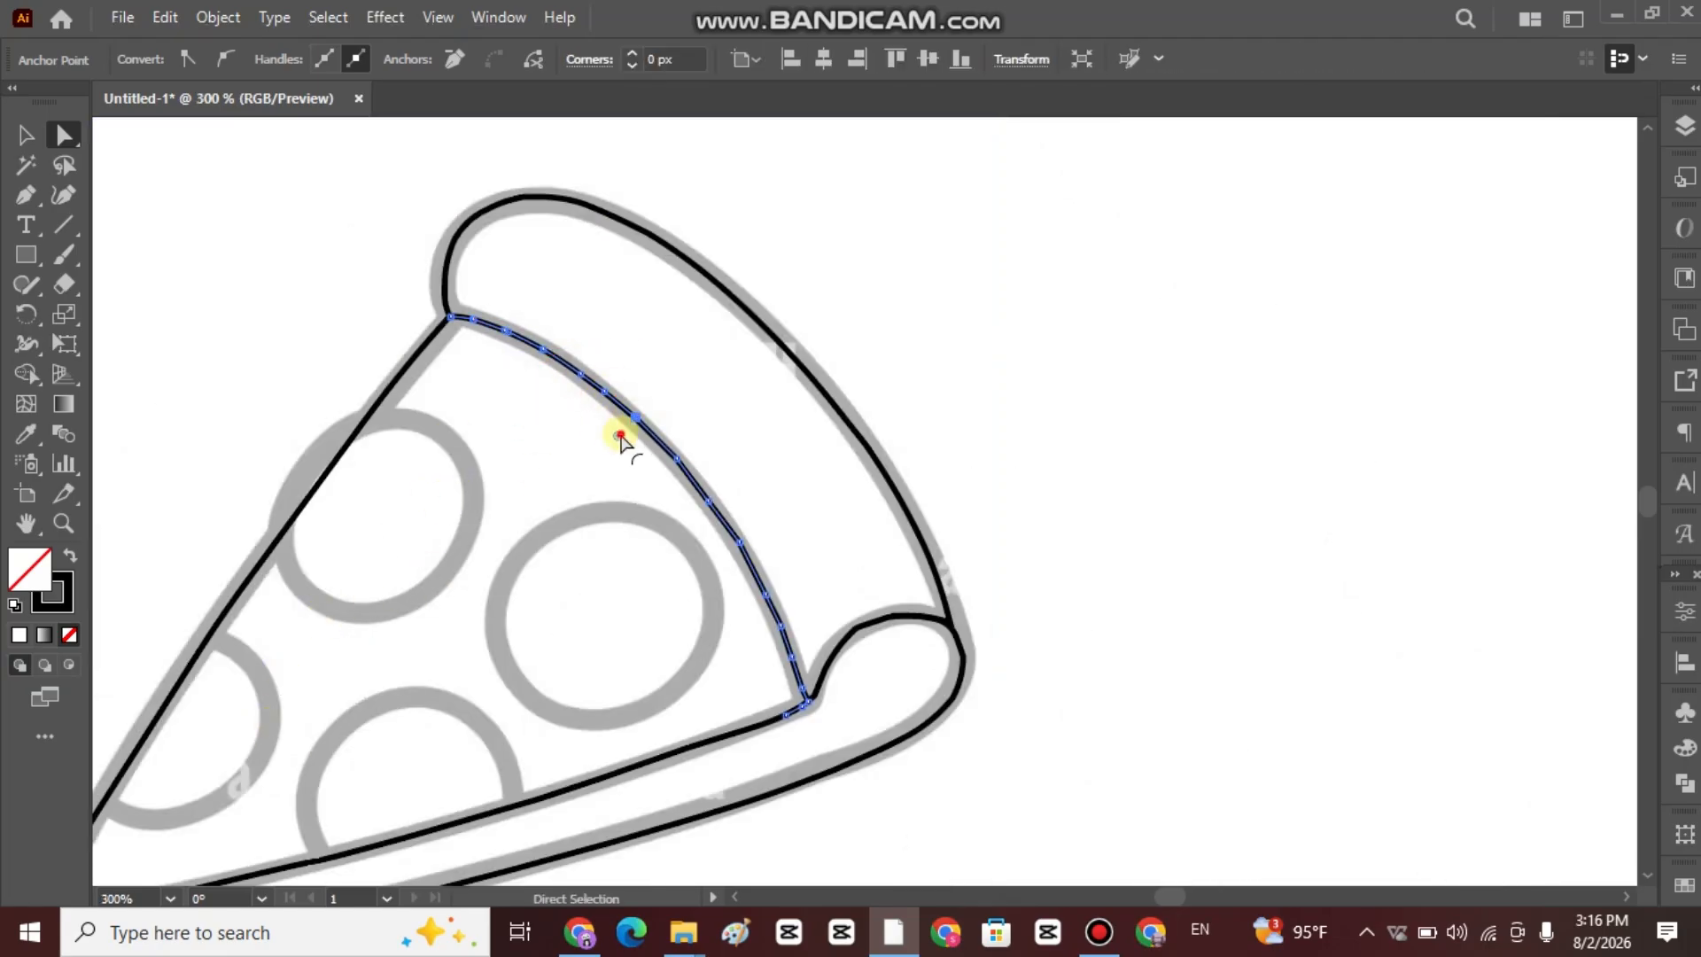
left_click_drag(619, 434, 259, 709)
left_click(677, 461)
left_click_drag(661, 474, 364, 706)
Round the remaining corner anchors on the lower part of the inner crust line, down to the curl.
left_click(709, 505)
left_click(739, 543)
left_click_drag(722, 557, 228, 736)
left_click(783, 627)
left_click_drag(762, 634, 323, 683)
left_click(803, 689)
left_click_drag(817, 681, 996, 630)
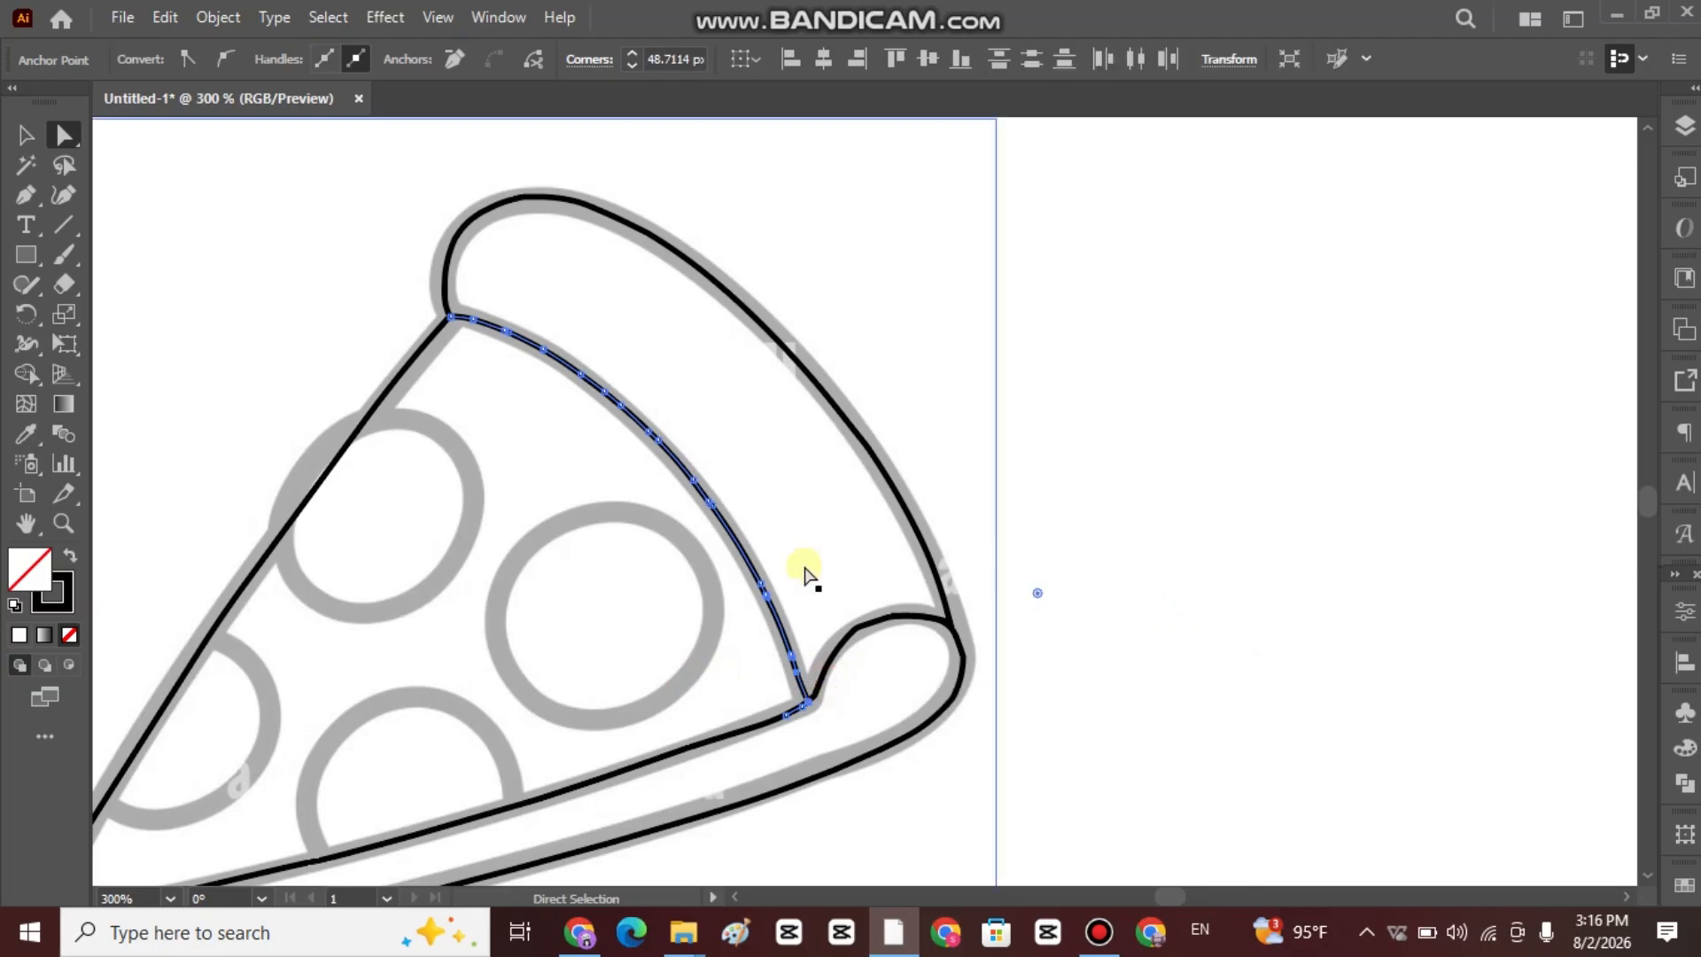
Group all the traced slice paths, including the inner crust line.
scroll(807, 570, "down", 2)
left_click(772, 435, "shift")
left_click(26, 134)
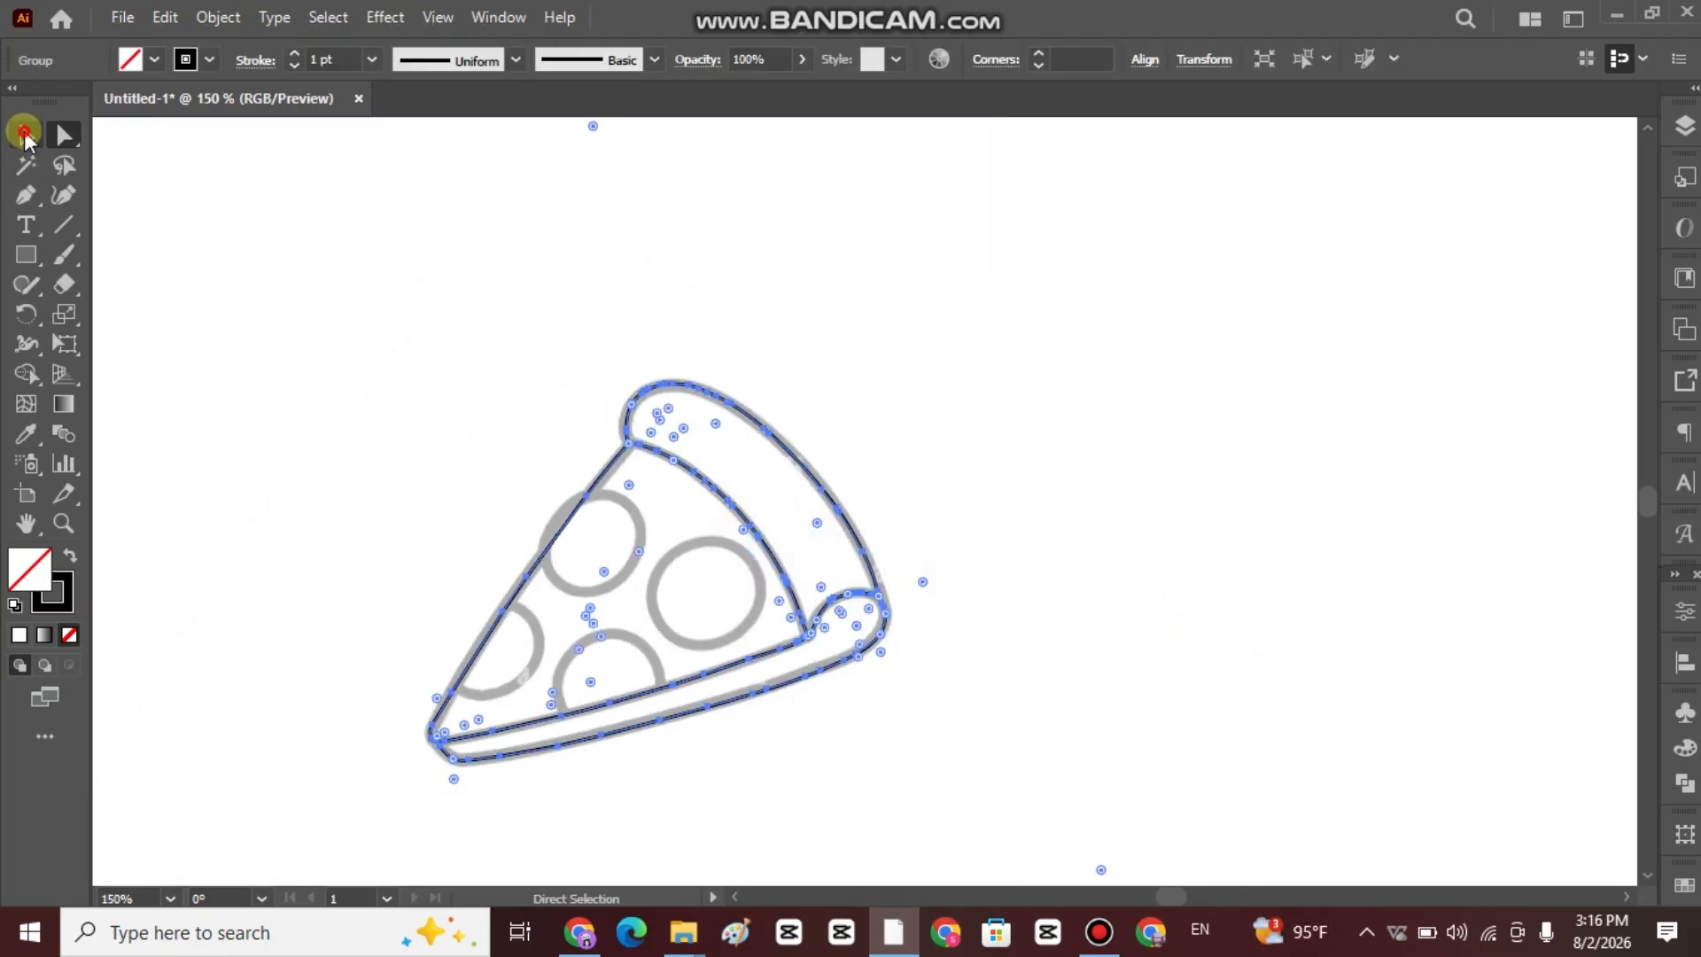
left_click(899, 294)
Draw a circle with the Ellipse tool over the full round topping nearest the crust.
left_click_drag(30, 258, 115, 315)
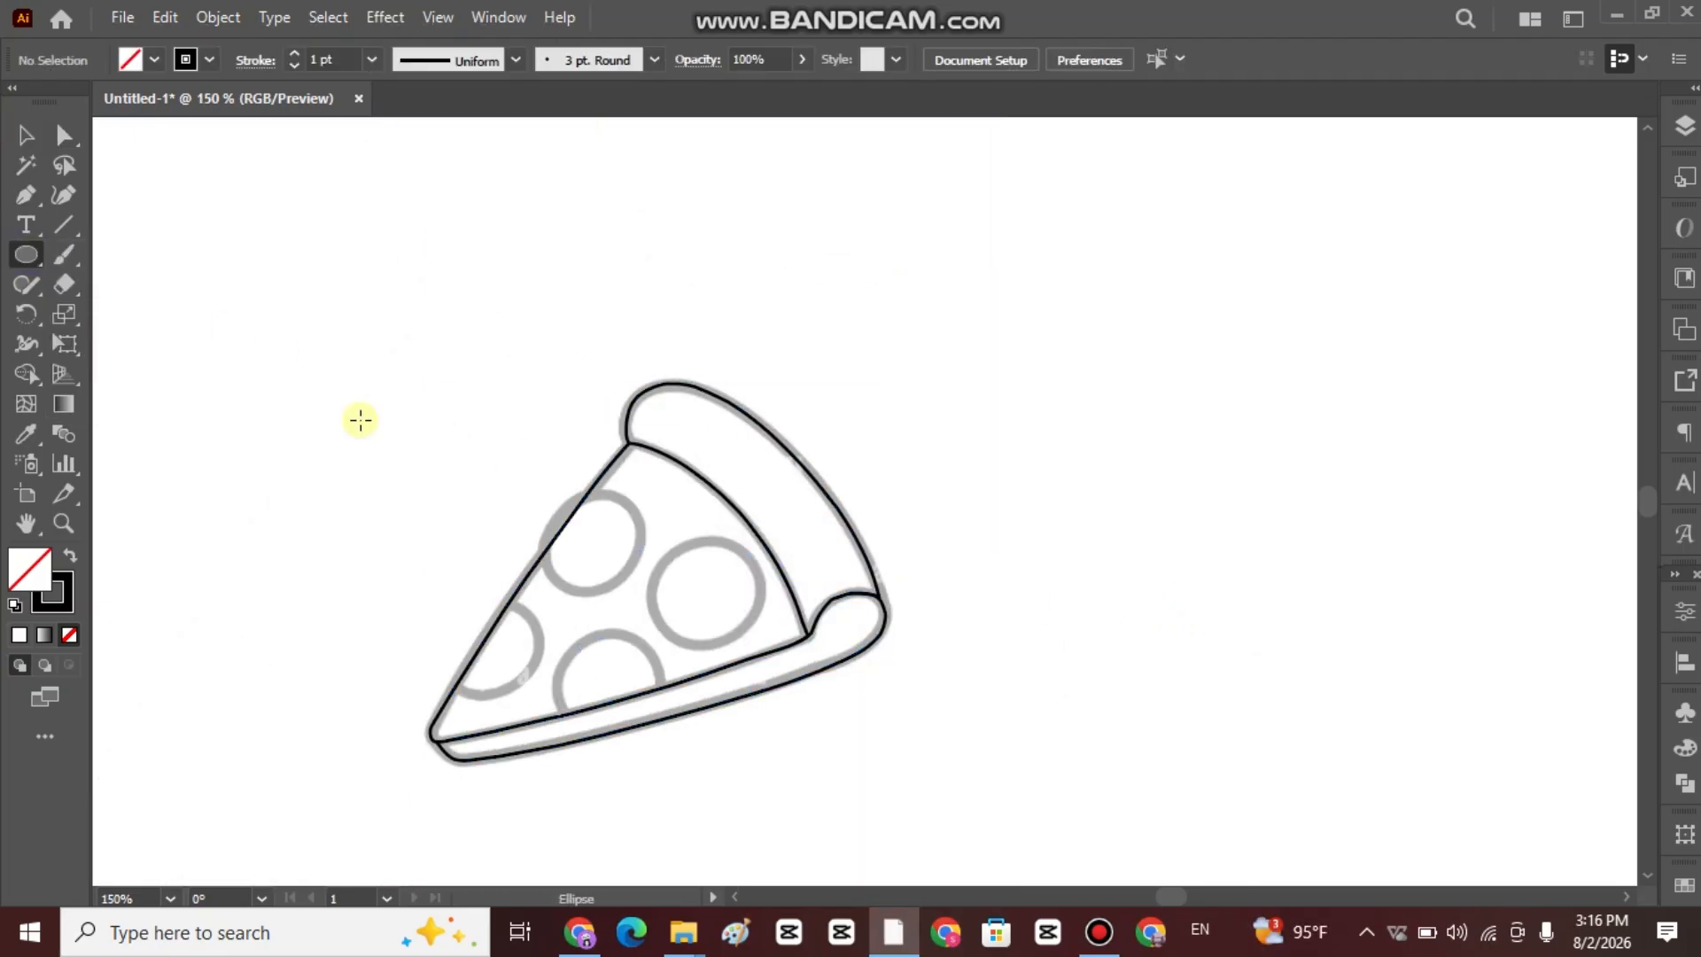
scroll(478, 434, "up", 2)
scroll(585, 450, "down", 6)
left_click_drag(850, 287, 1038, 474)
Draw a circle over the upper topping on the slice's left edge, then enlarge and move it to match.
mouse_move(627, 221)
left_mouse_down()
mouse_move(816, 369)
mouse_move(803, 397)
left_mouse_up()
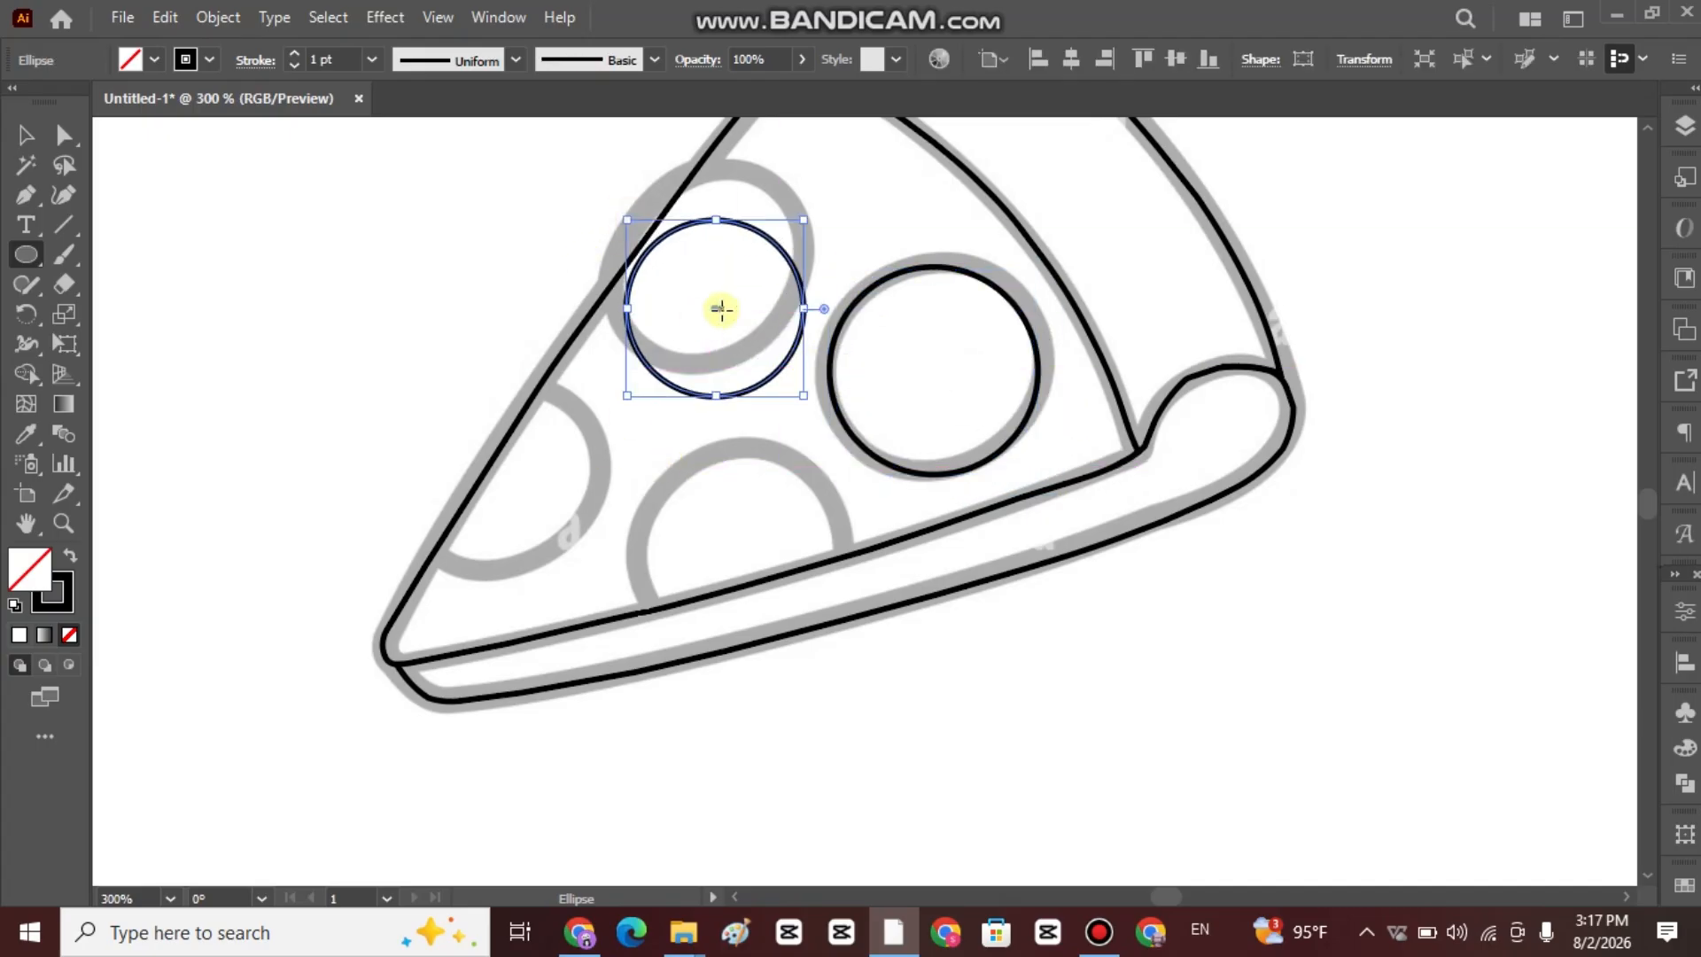
left_click_drag(715, 308, 705, 266)
left_click_drag(794, 355, 810, 370)
left_click_drag(713, 274, 707, 264)
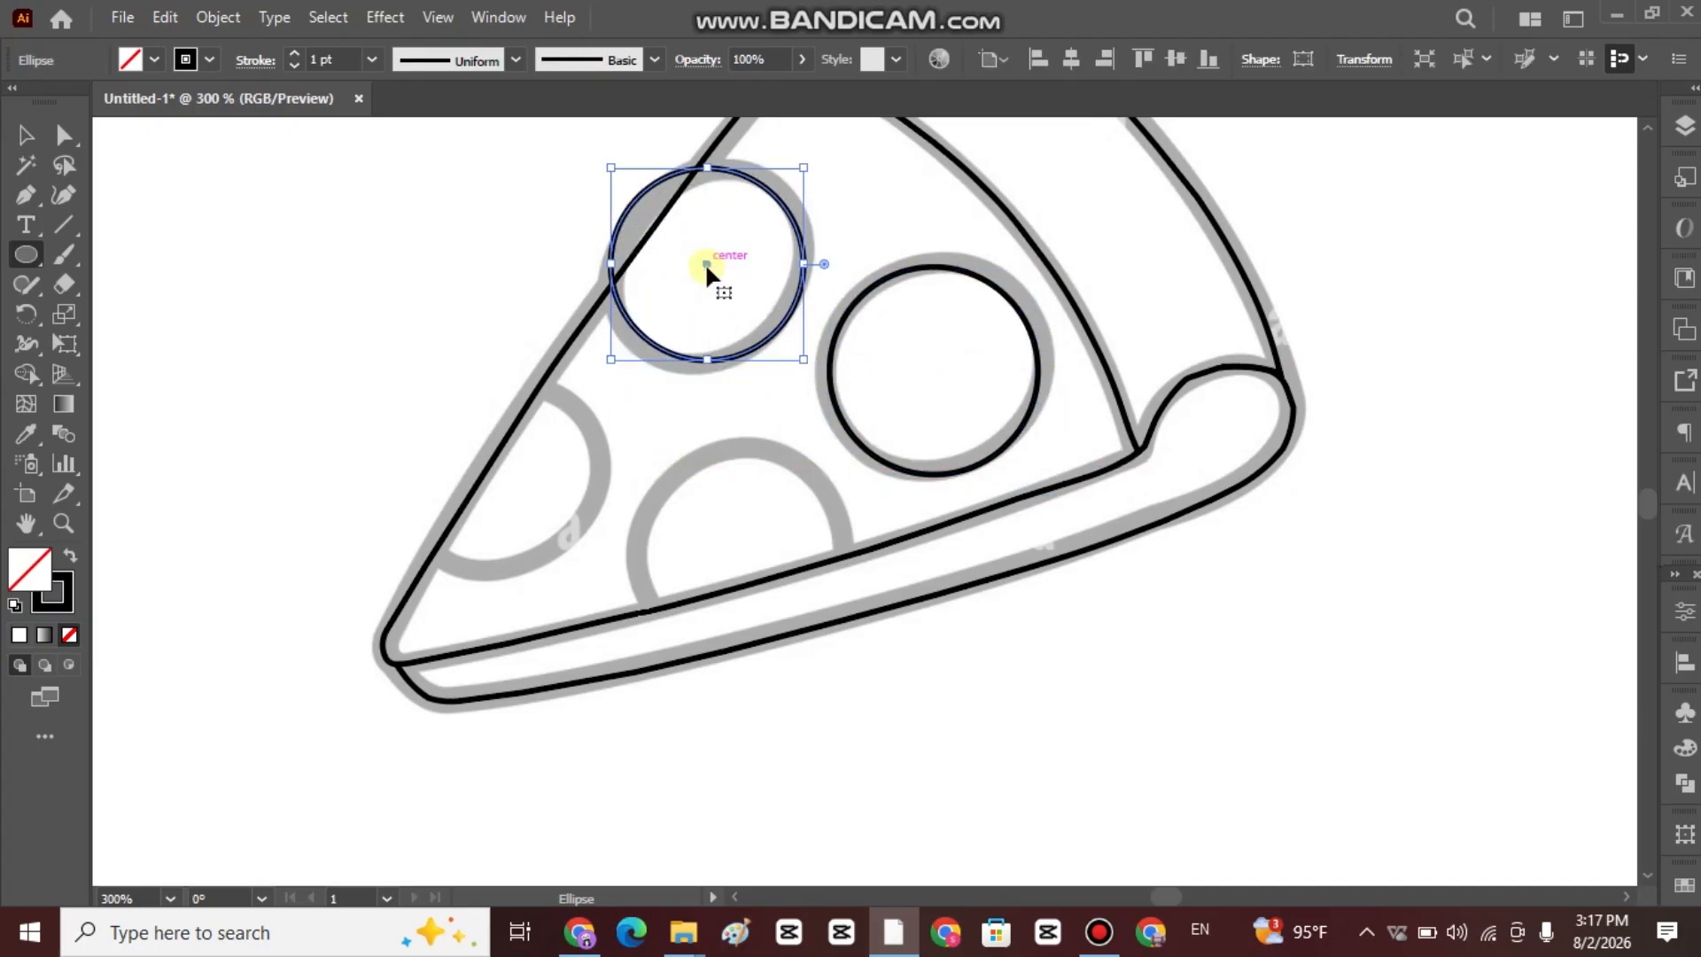
Draw an ellipse over the half topping on the slice's left edge and stretch it outward past the edge.
mouse_move(397, 411)
left_mouse_down()
mouse_move(533, 547)
mouse_move(576, 562)
mouse_move(565, 576)
left_mouse_up()
left_click_drag(479, 497, 511, 466)
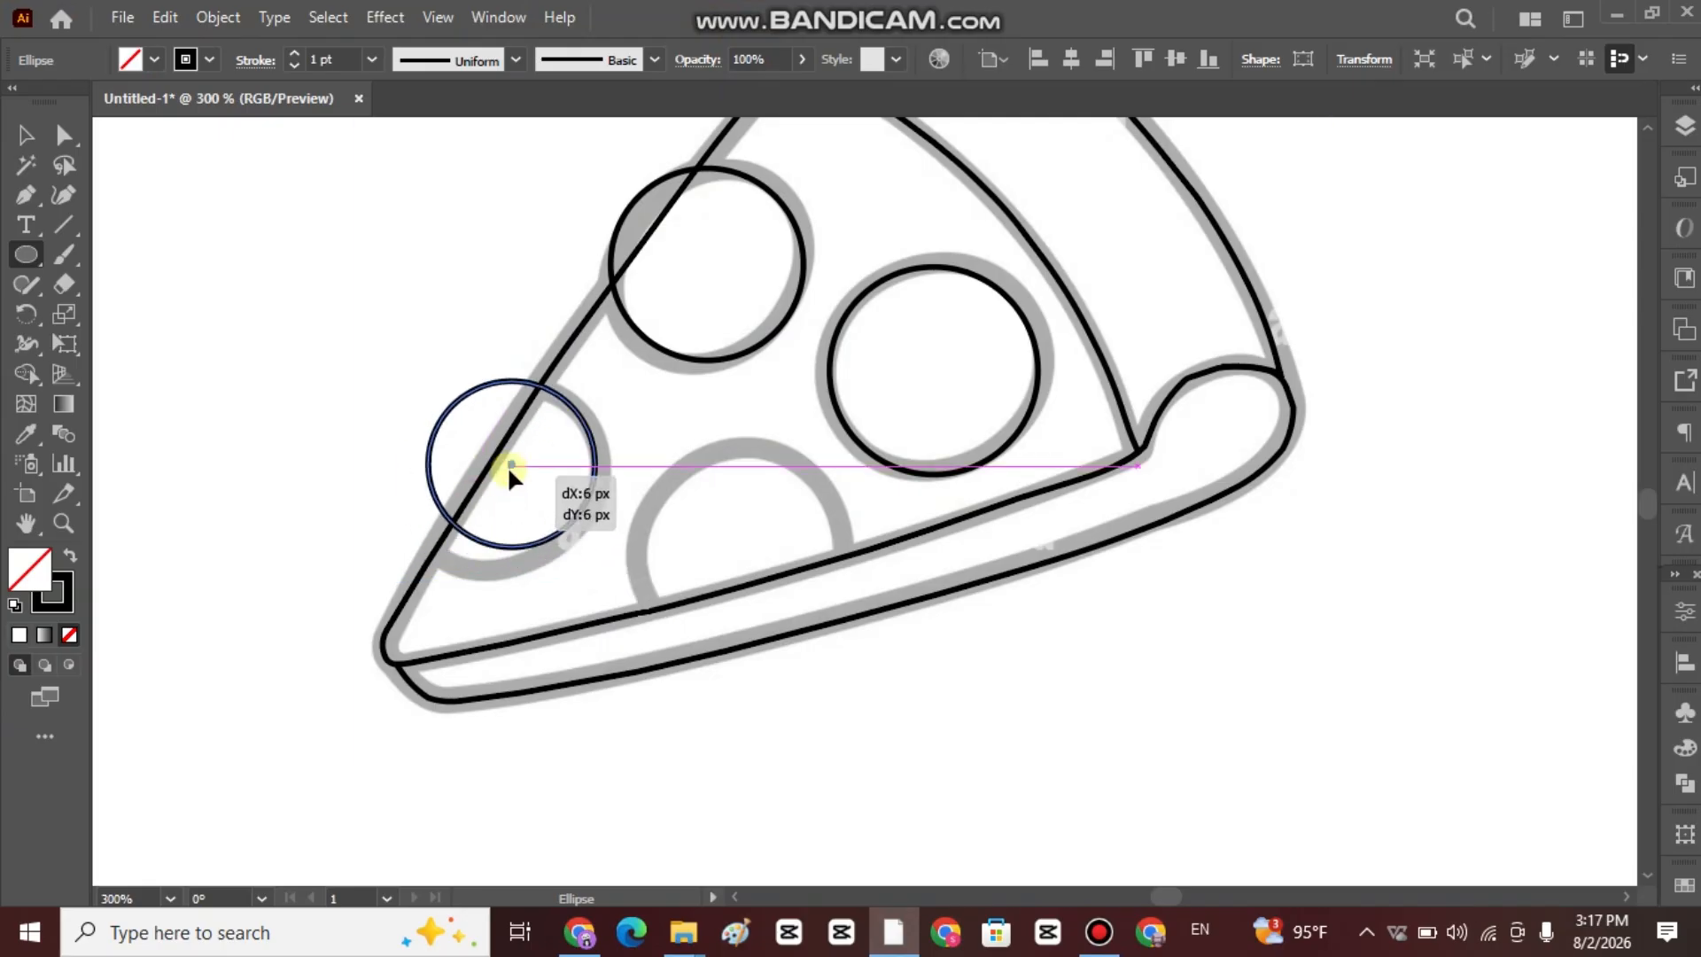
mouse_move(595, 546)
left_mouse_down()
mouse_move(613, 562)
mouse_move(601, 551)
left_mouse_up()
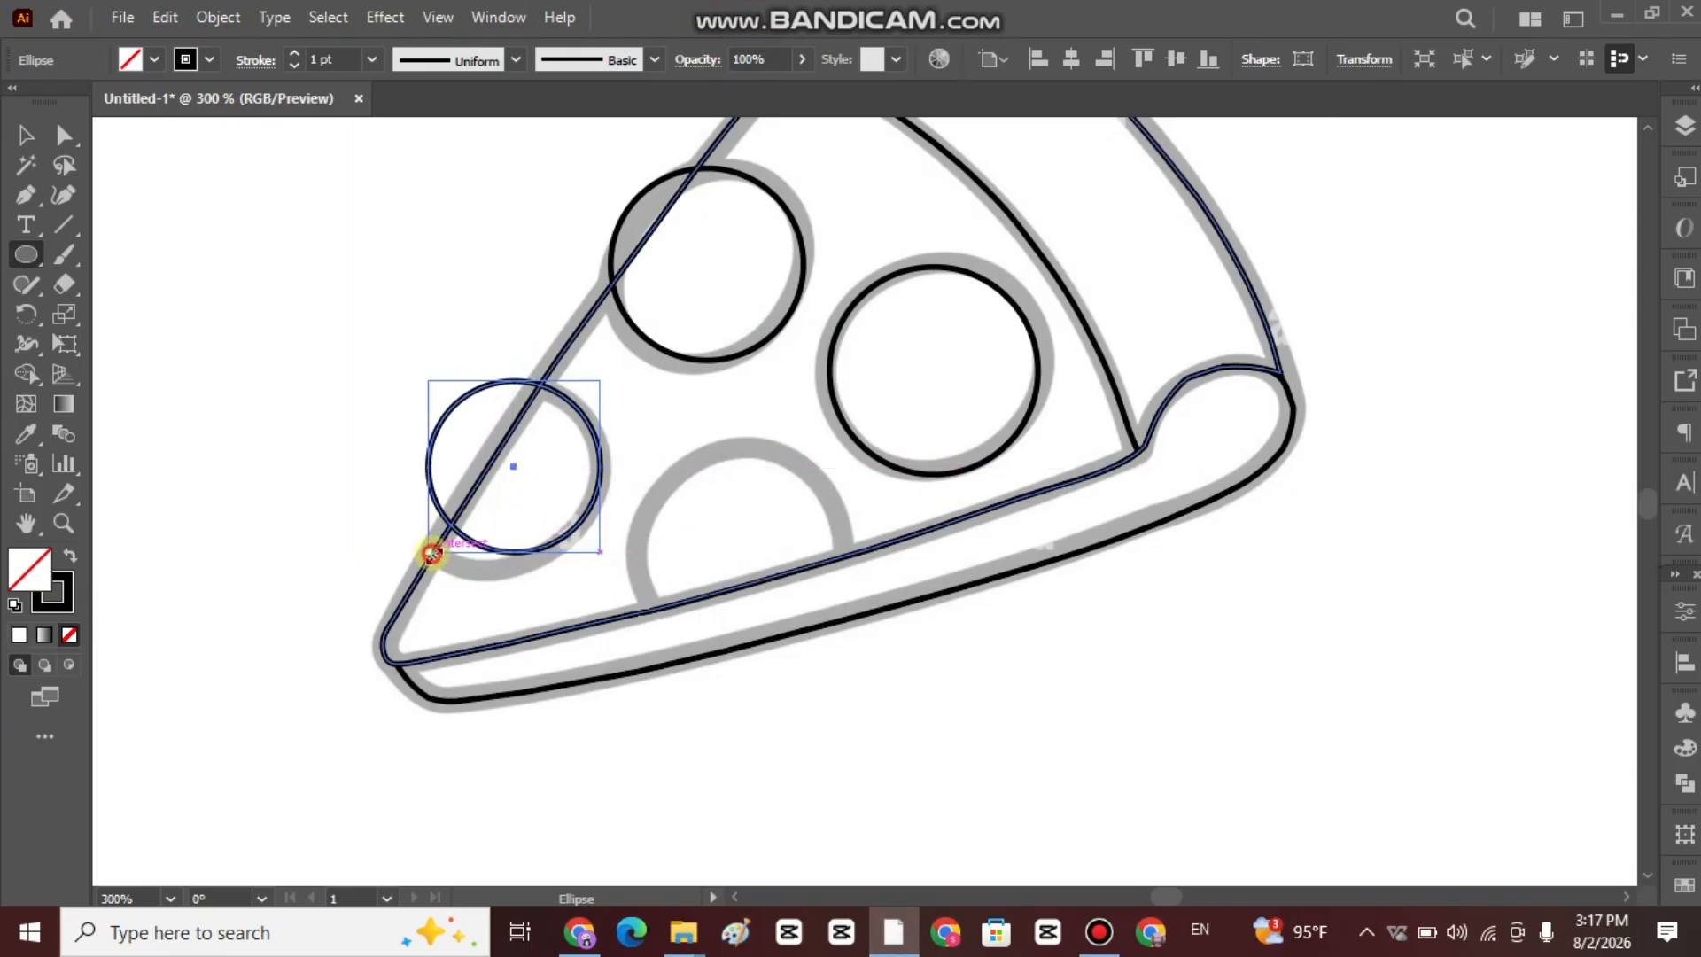
left_click_drag(429, 550, 377, 573)
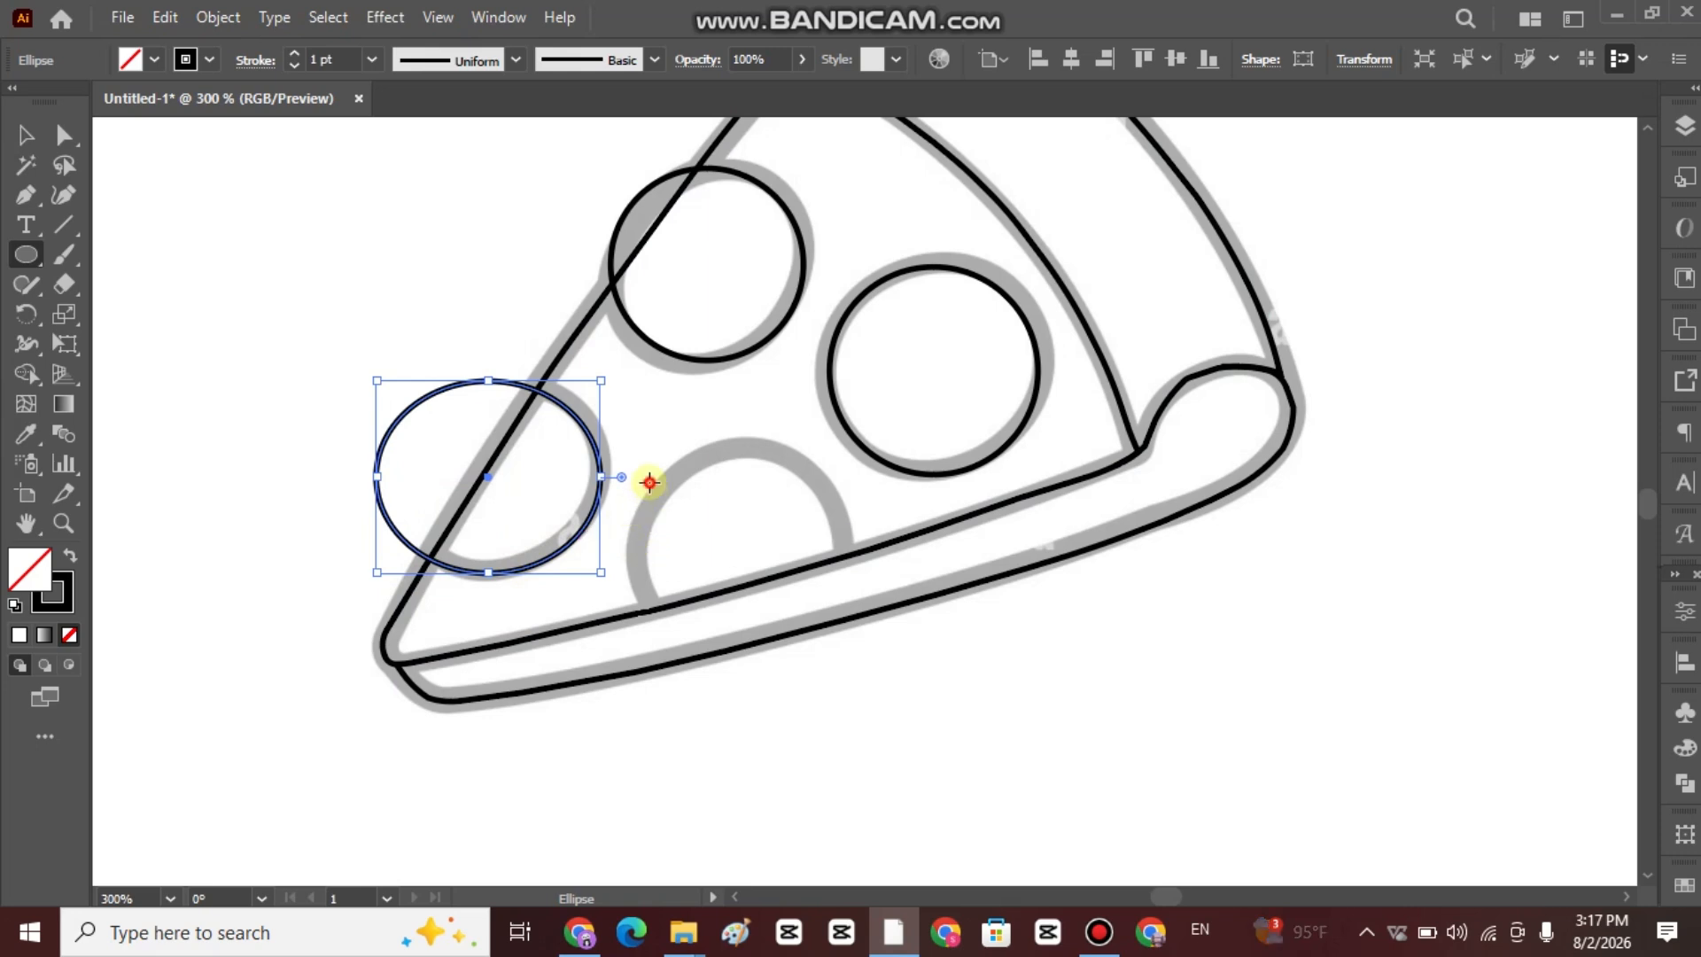
Draw an ellipse over the half topping at the slice's lower edge and move it into place.
left_click_drag(649, 482, 843, 649)
left_click_drag(852, 661, 852, 661)
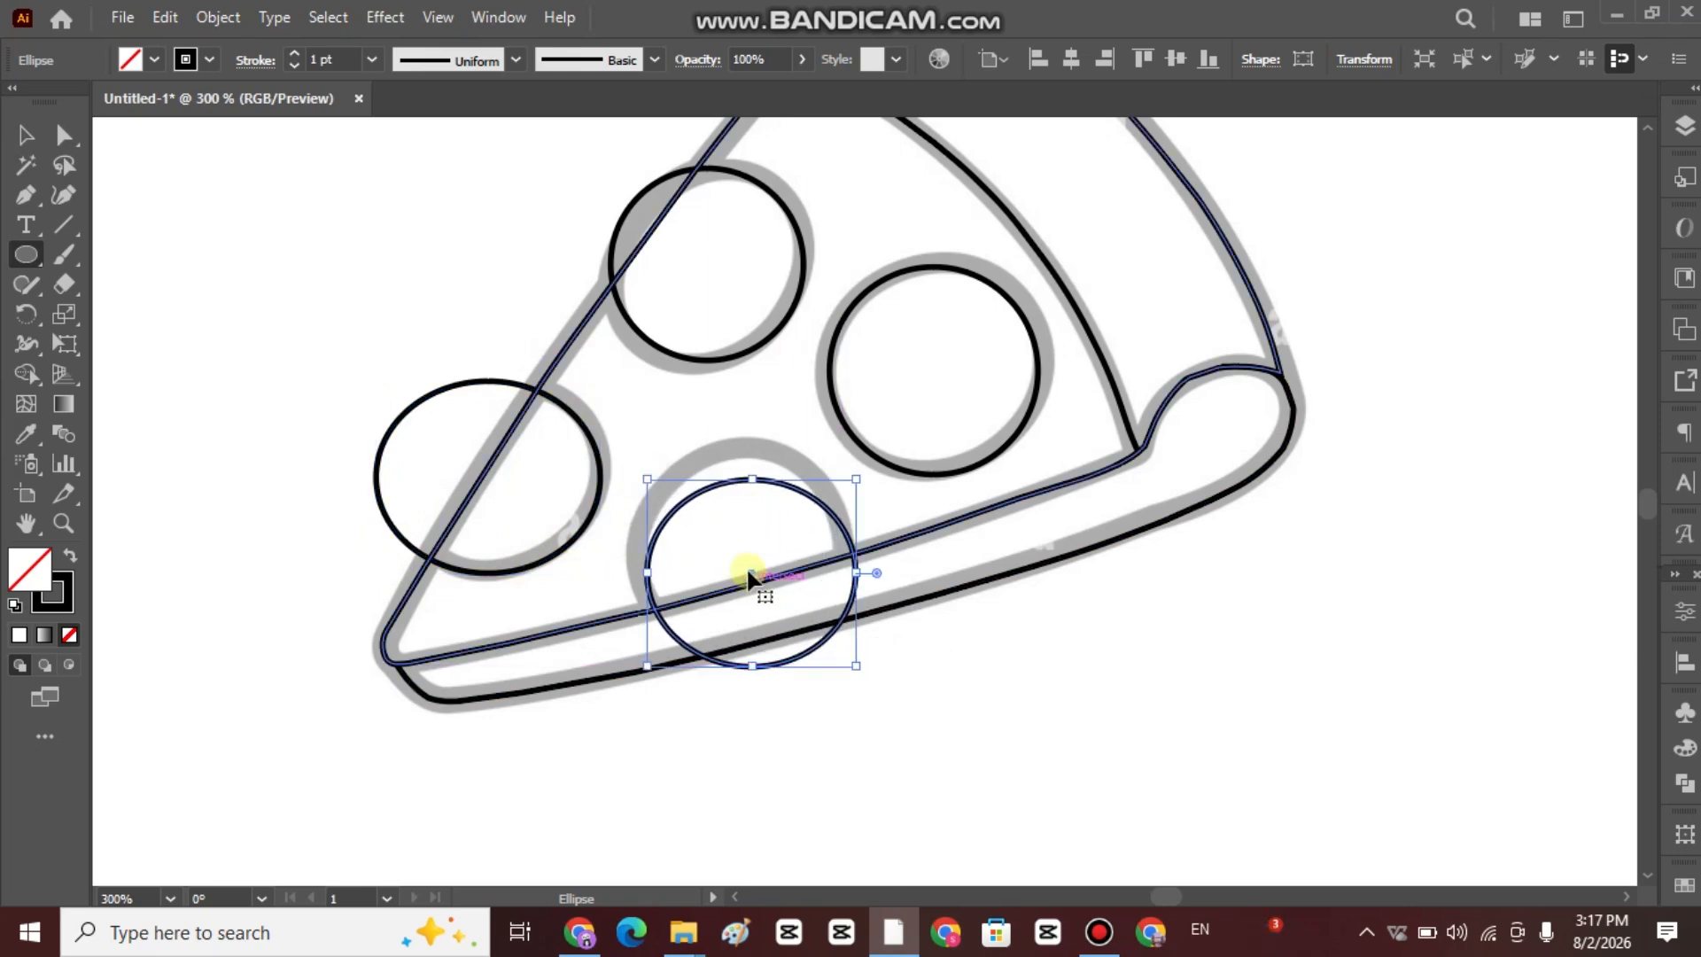
left_click_drag(746, 567, 736, 537)
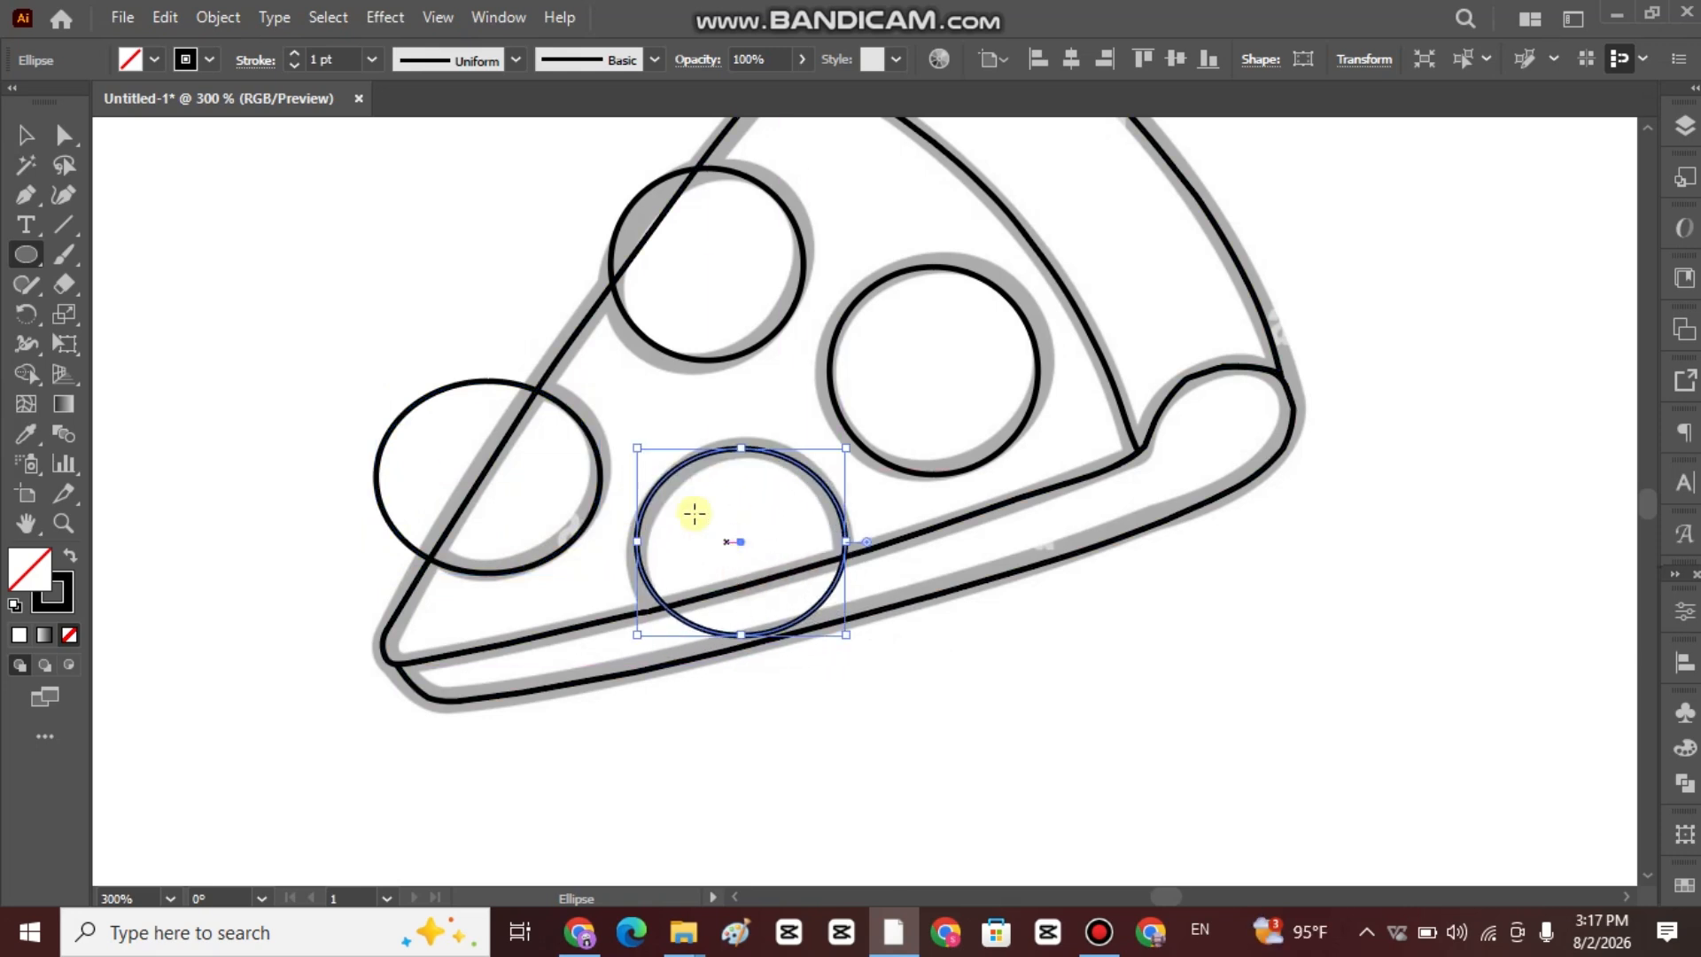
left_click(26, 135)
left_click(475, 334)
scroll(598, 394, "up", 3)
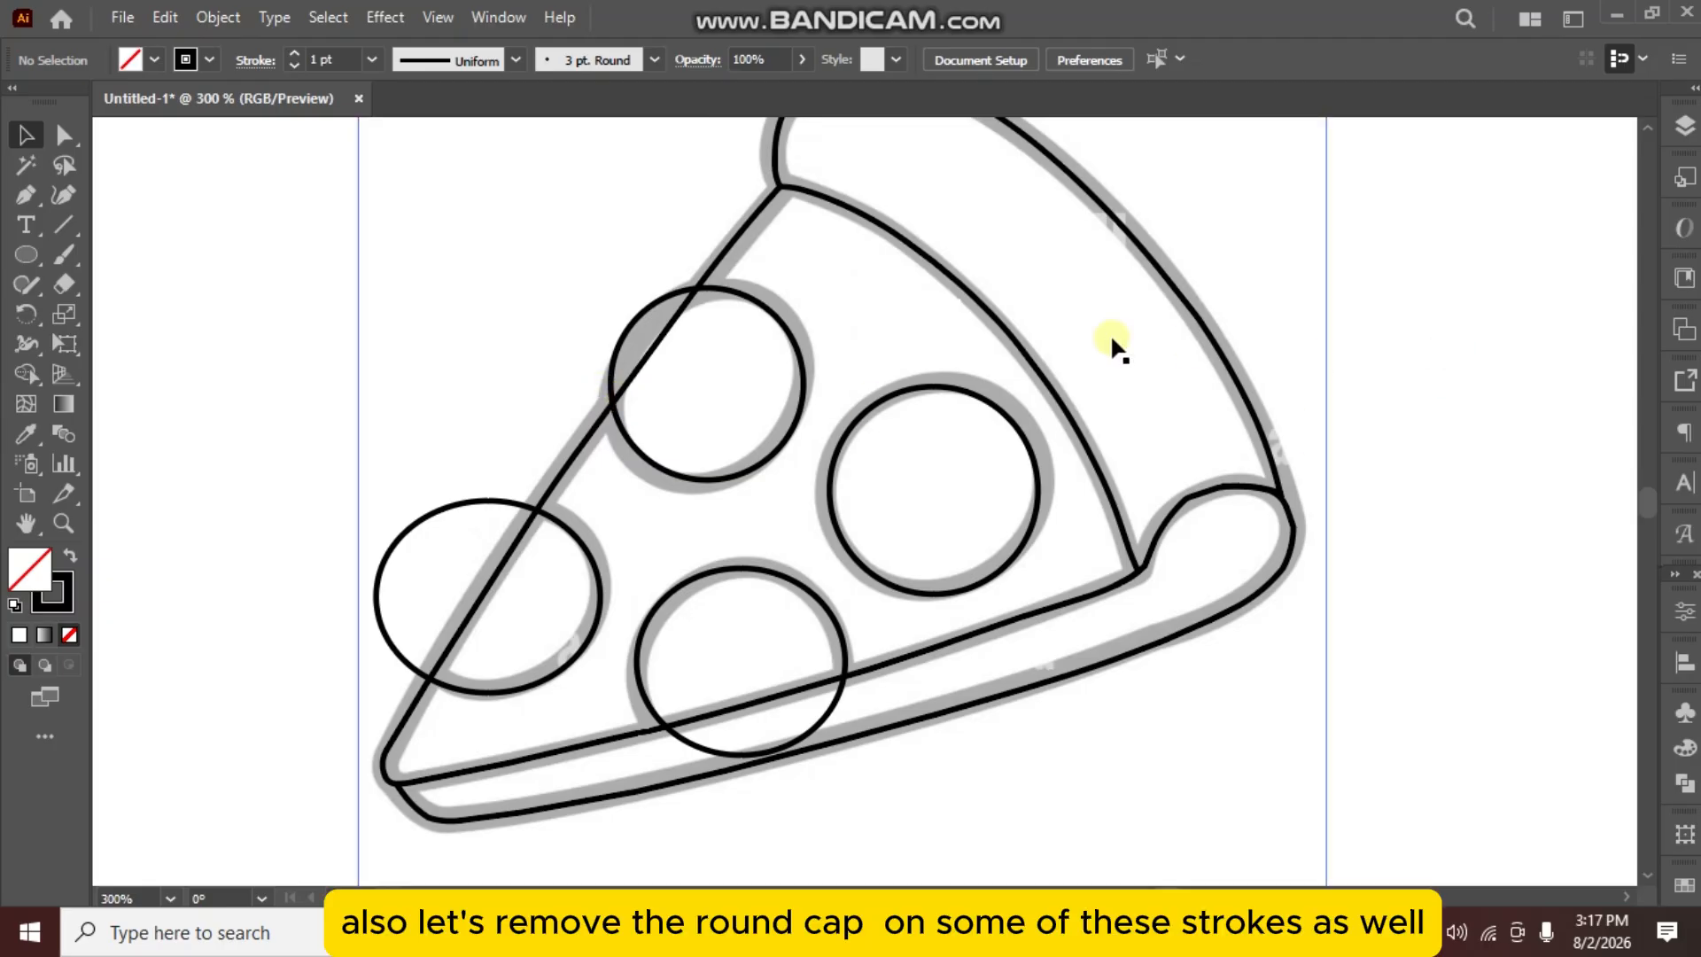
scroll(1038, 341, "down", 2)
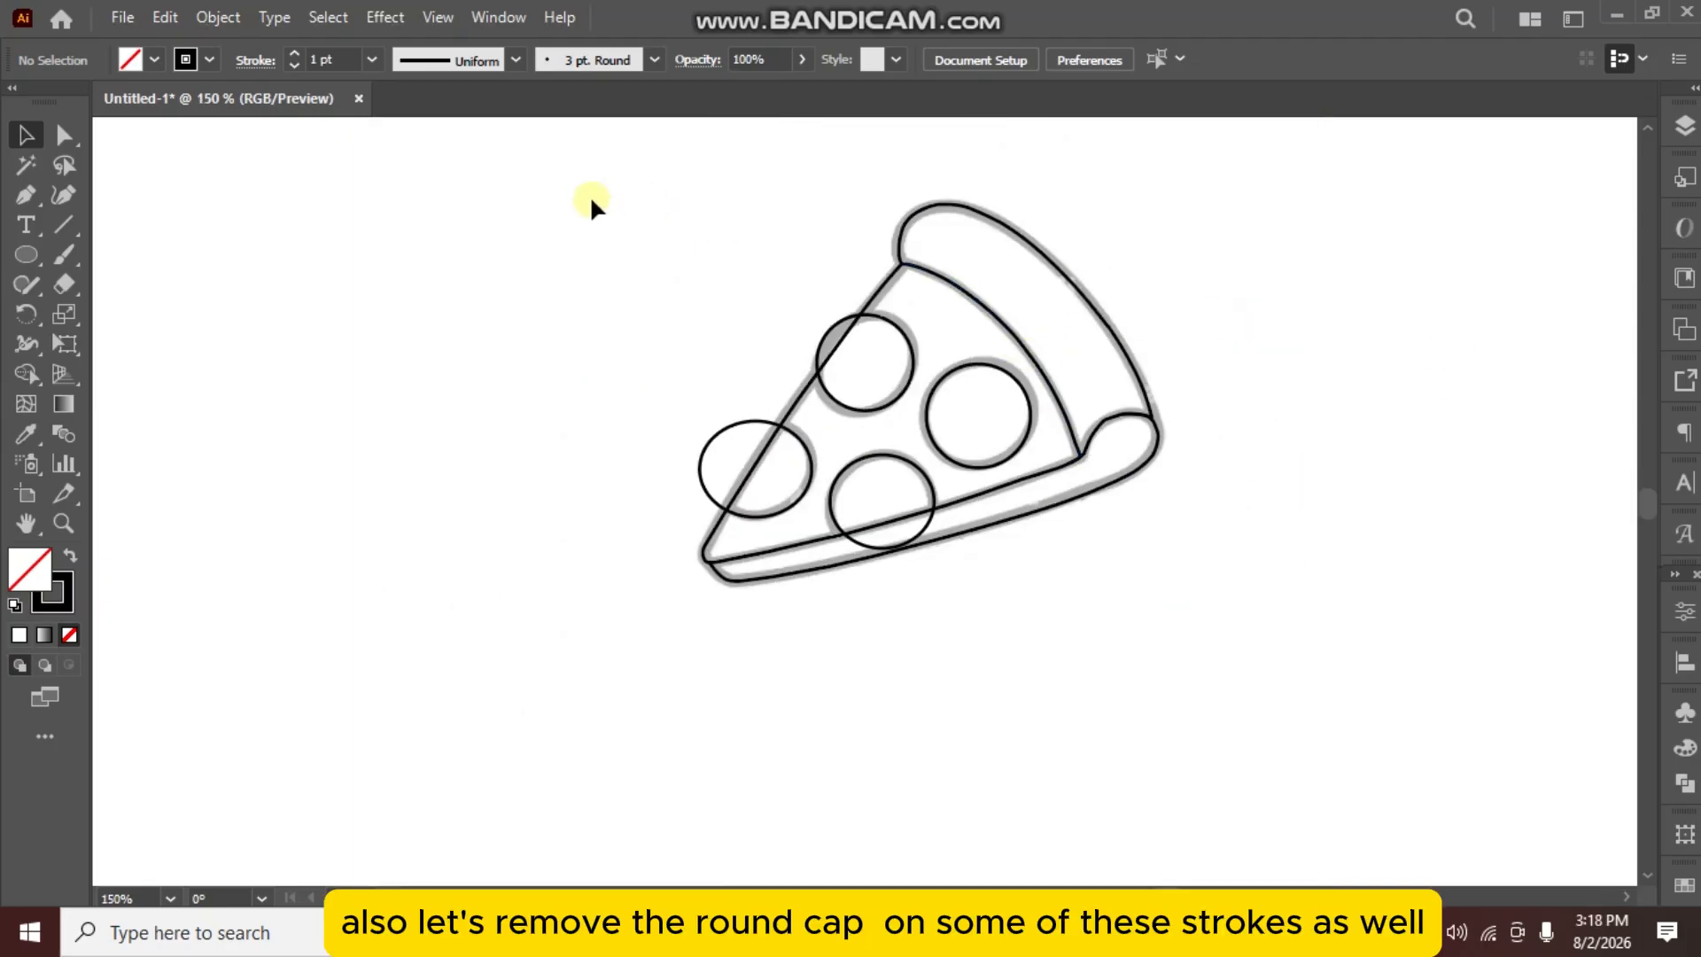
Select the traced slice artwork and use Shape Builder to trim the lower topping circle where it overlaps the bottom crust strip.
left_click_drag(1287, 536, 1288, 538)
left_click_drag(1151, 556, 961, 580)
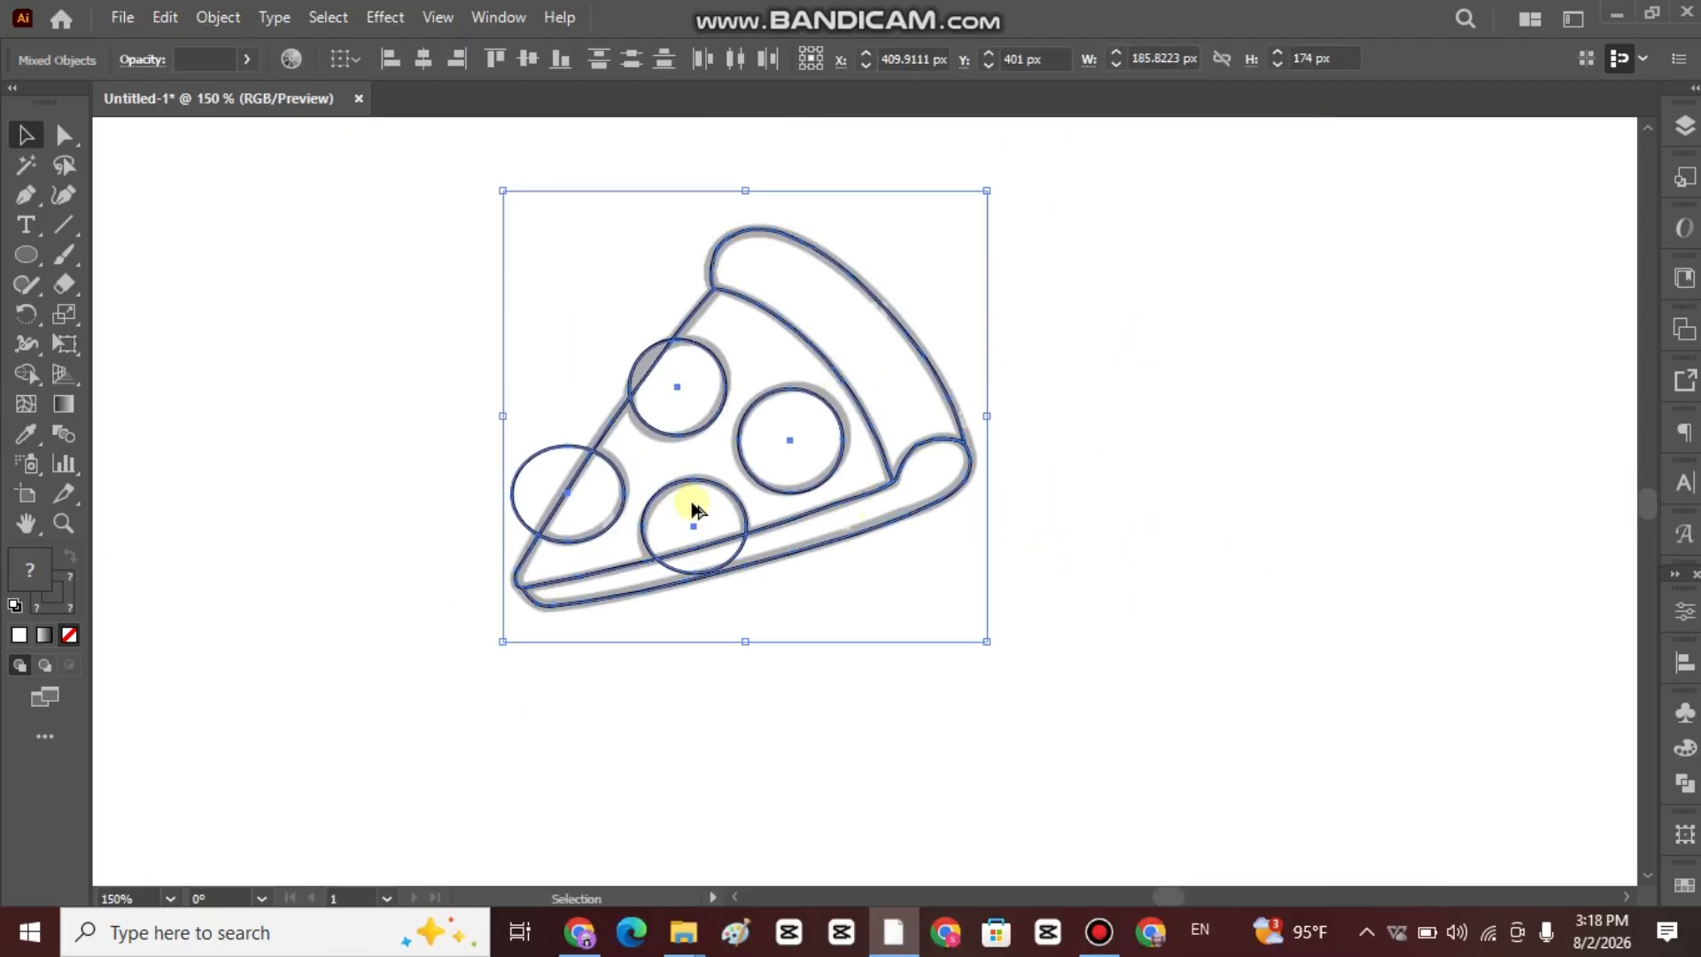
scroll(690, 501, "up", 2)
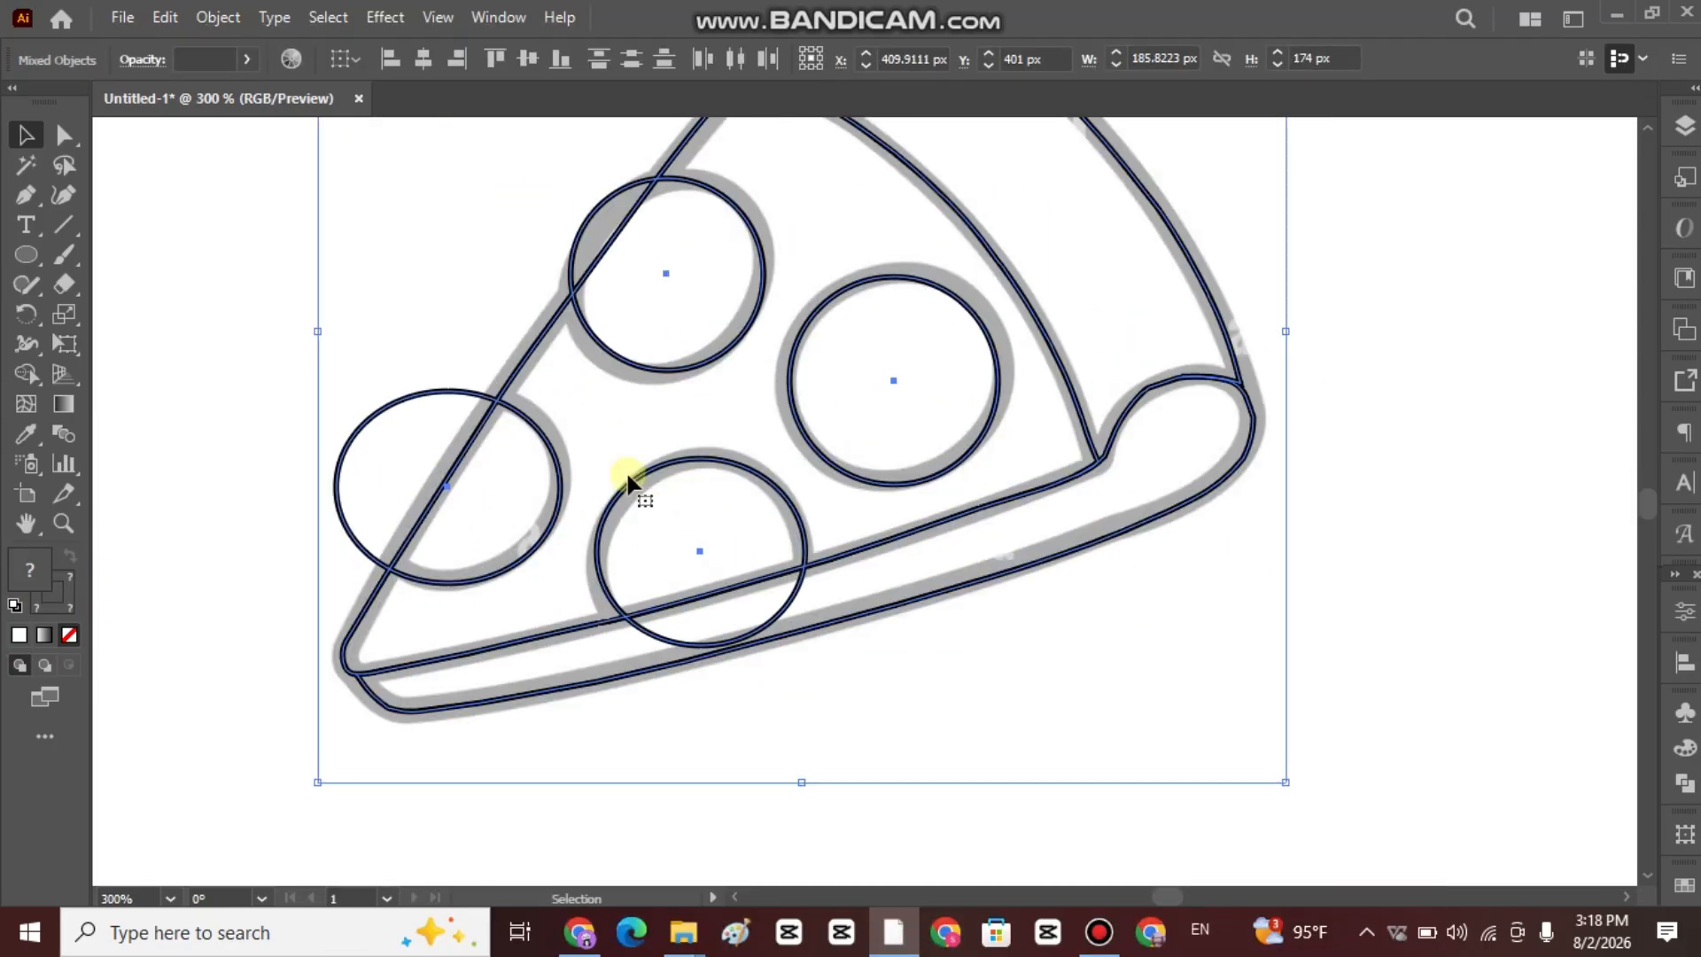
left_click(23, 374)
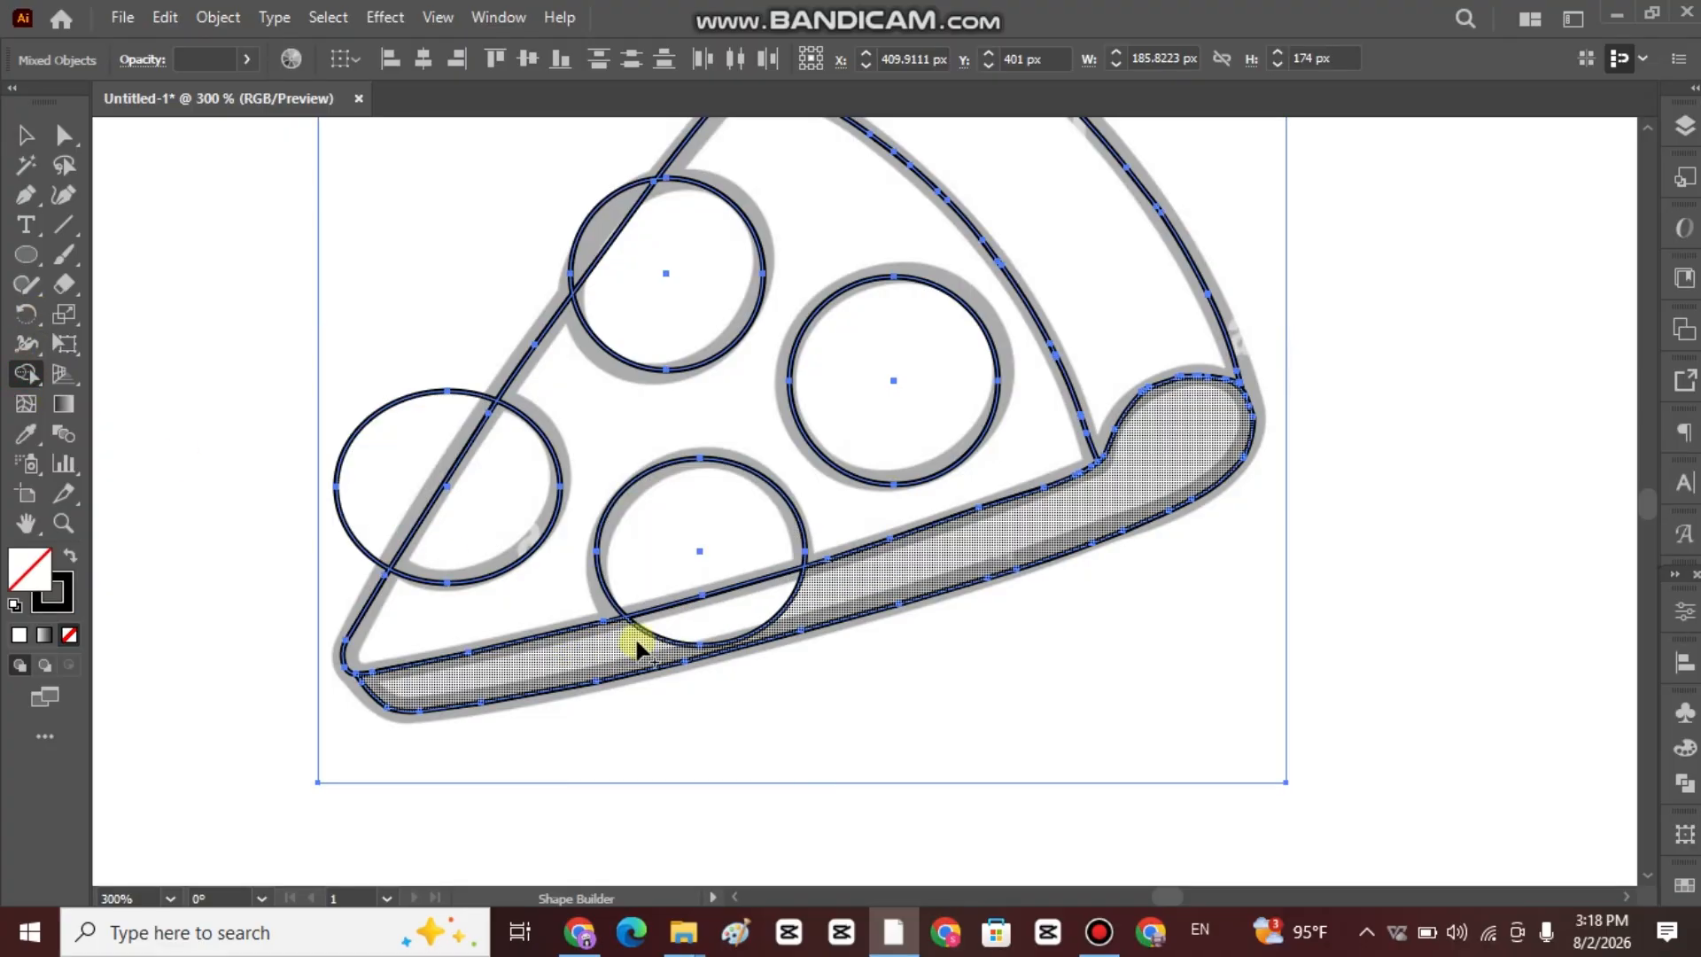
left_click_drag(638, 651, 804, 600)
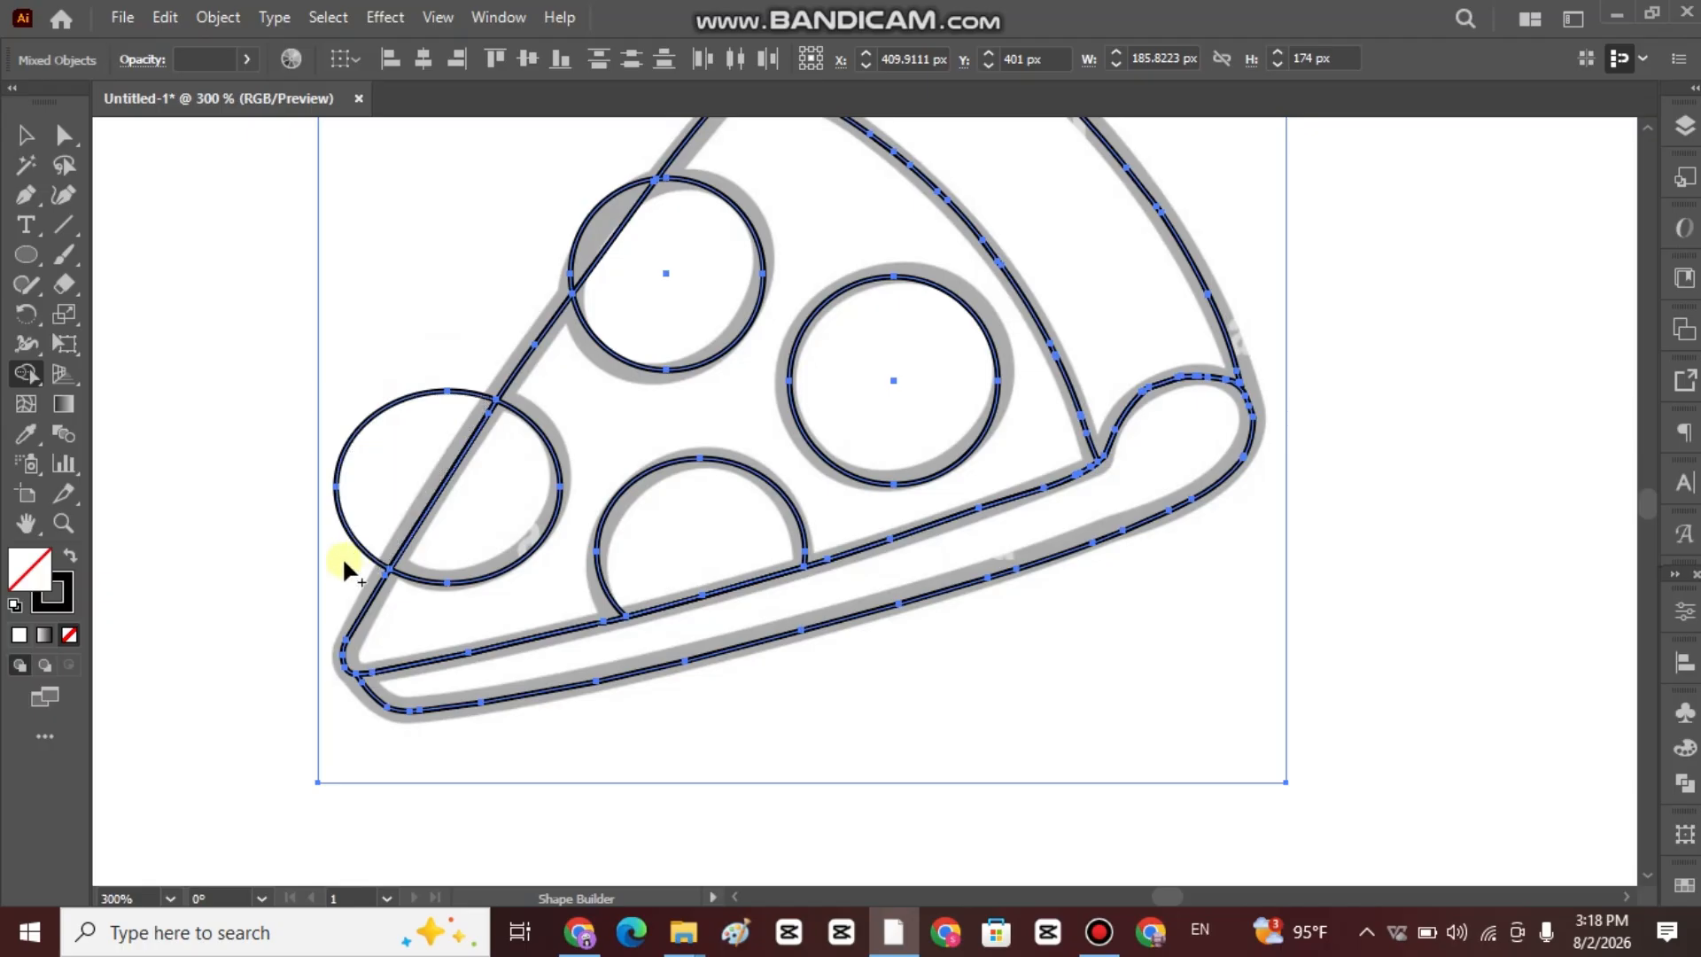
Trim away the parts of the two left-edge topping circles that extend outside the slice, then deselect the artwork.
left_click_drag(345, 558, 471, 354)
left_click_drag(570, 268, 577, 261)
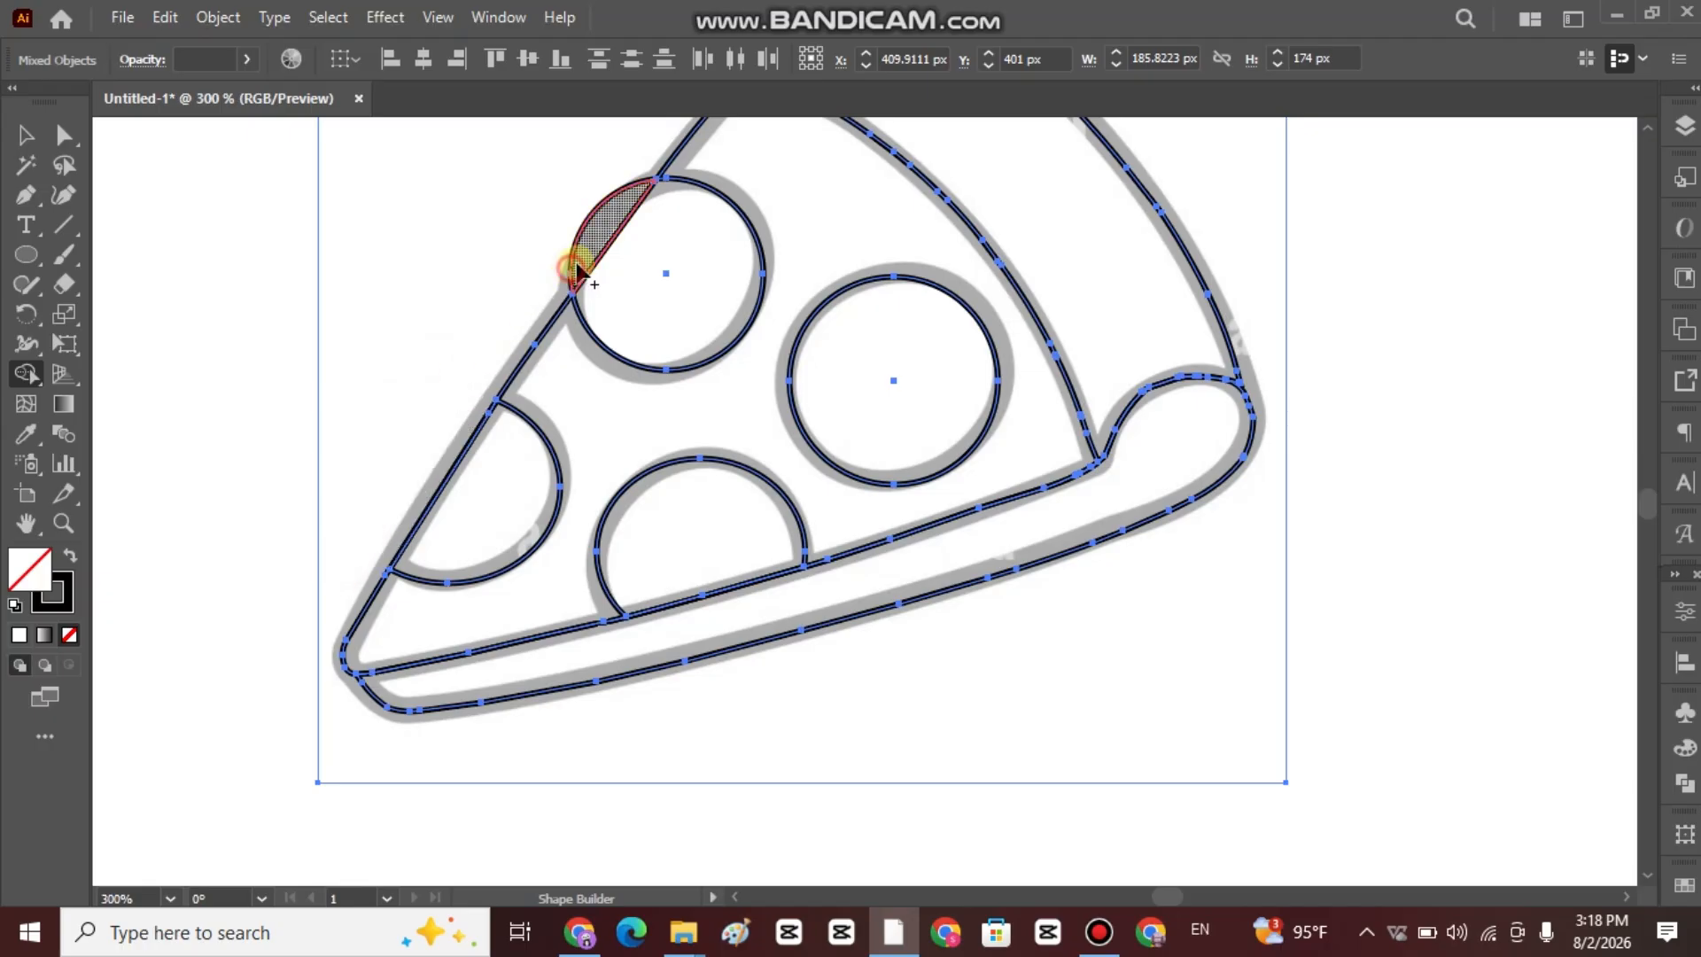
left_click_drag(625, 175, 557, 282)
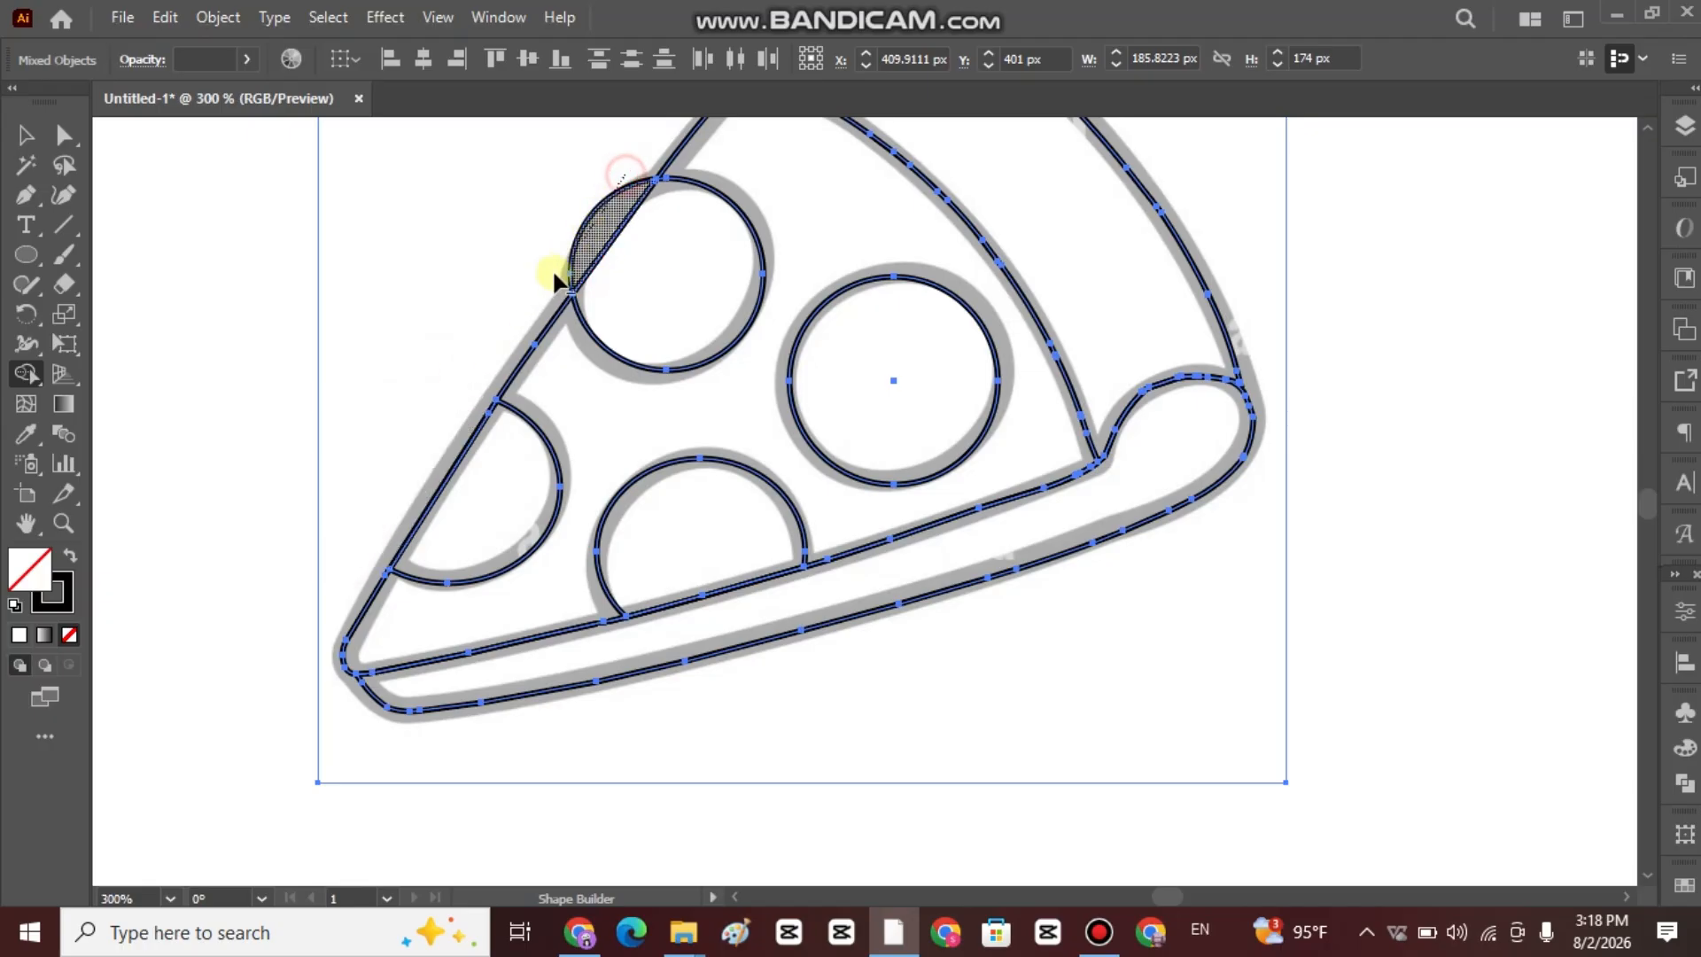
left_click(22, 130)
scroll(567, 236, "down", 2)
scroll(1132, 309, "up", 3)
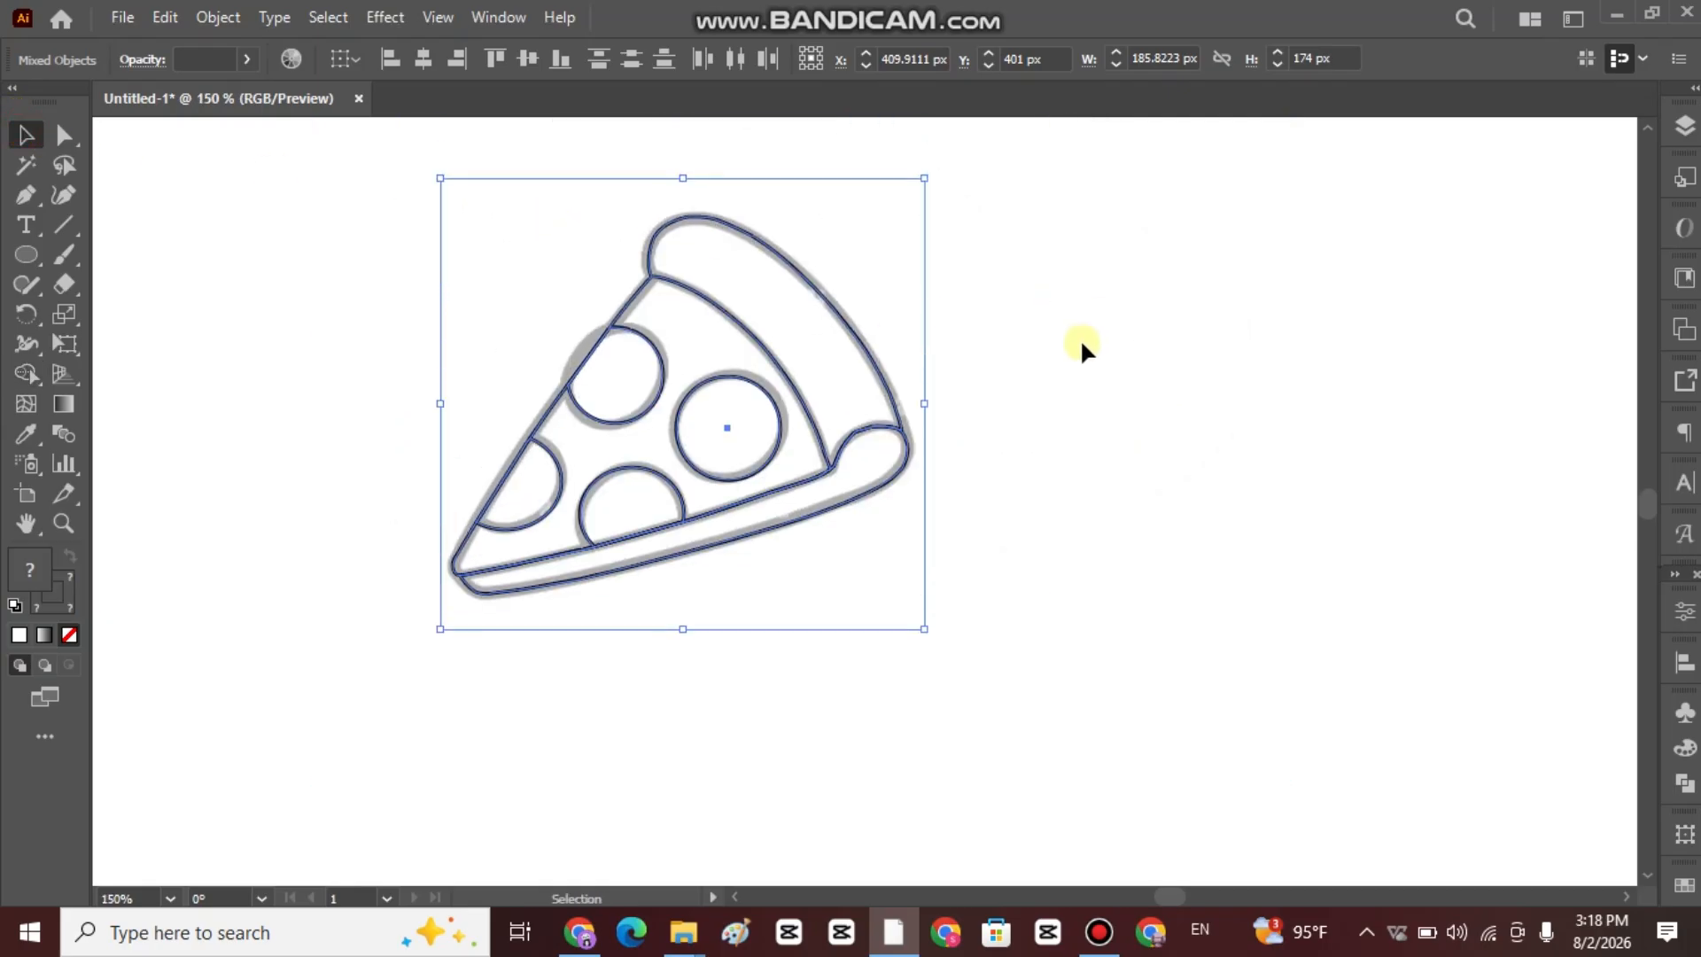
left_click(1081, 345)
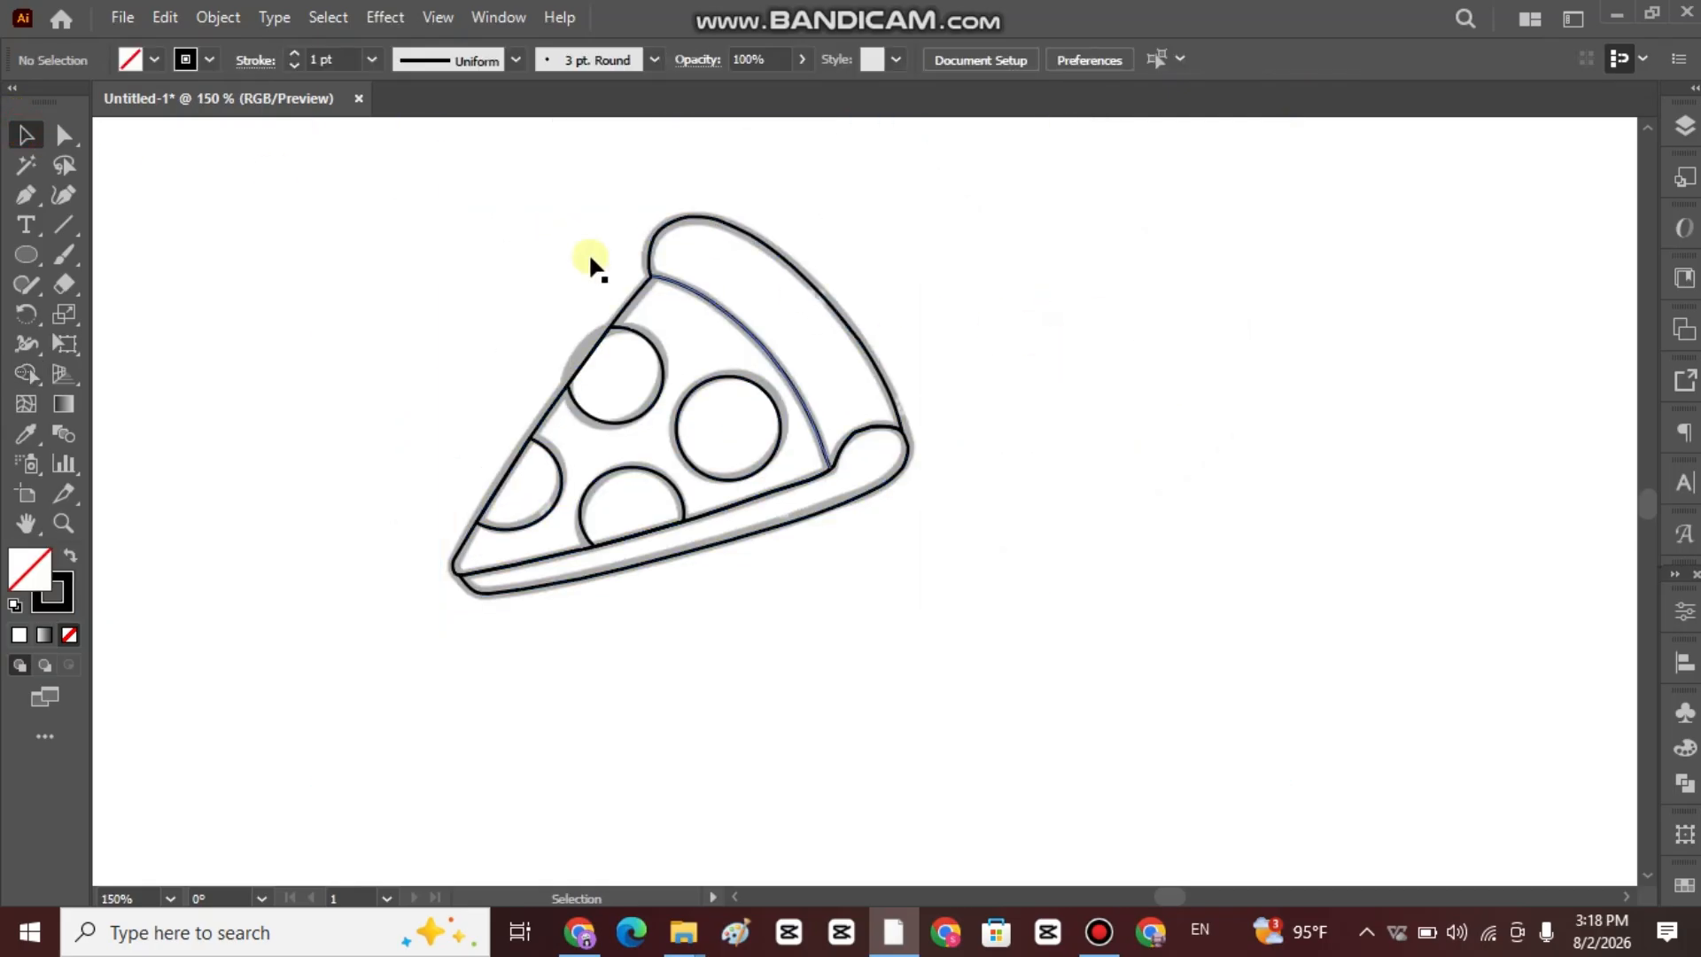
Move the faded pizza reference image off the line drawing, shrink it and delete it.
left_click(656, 282)
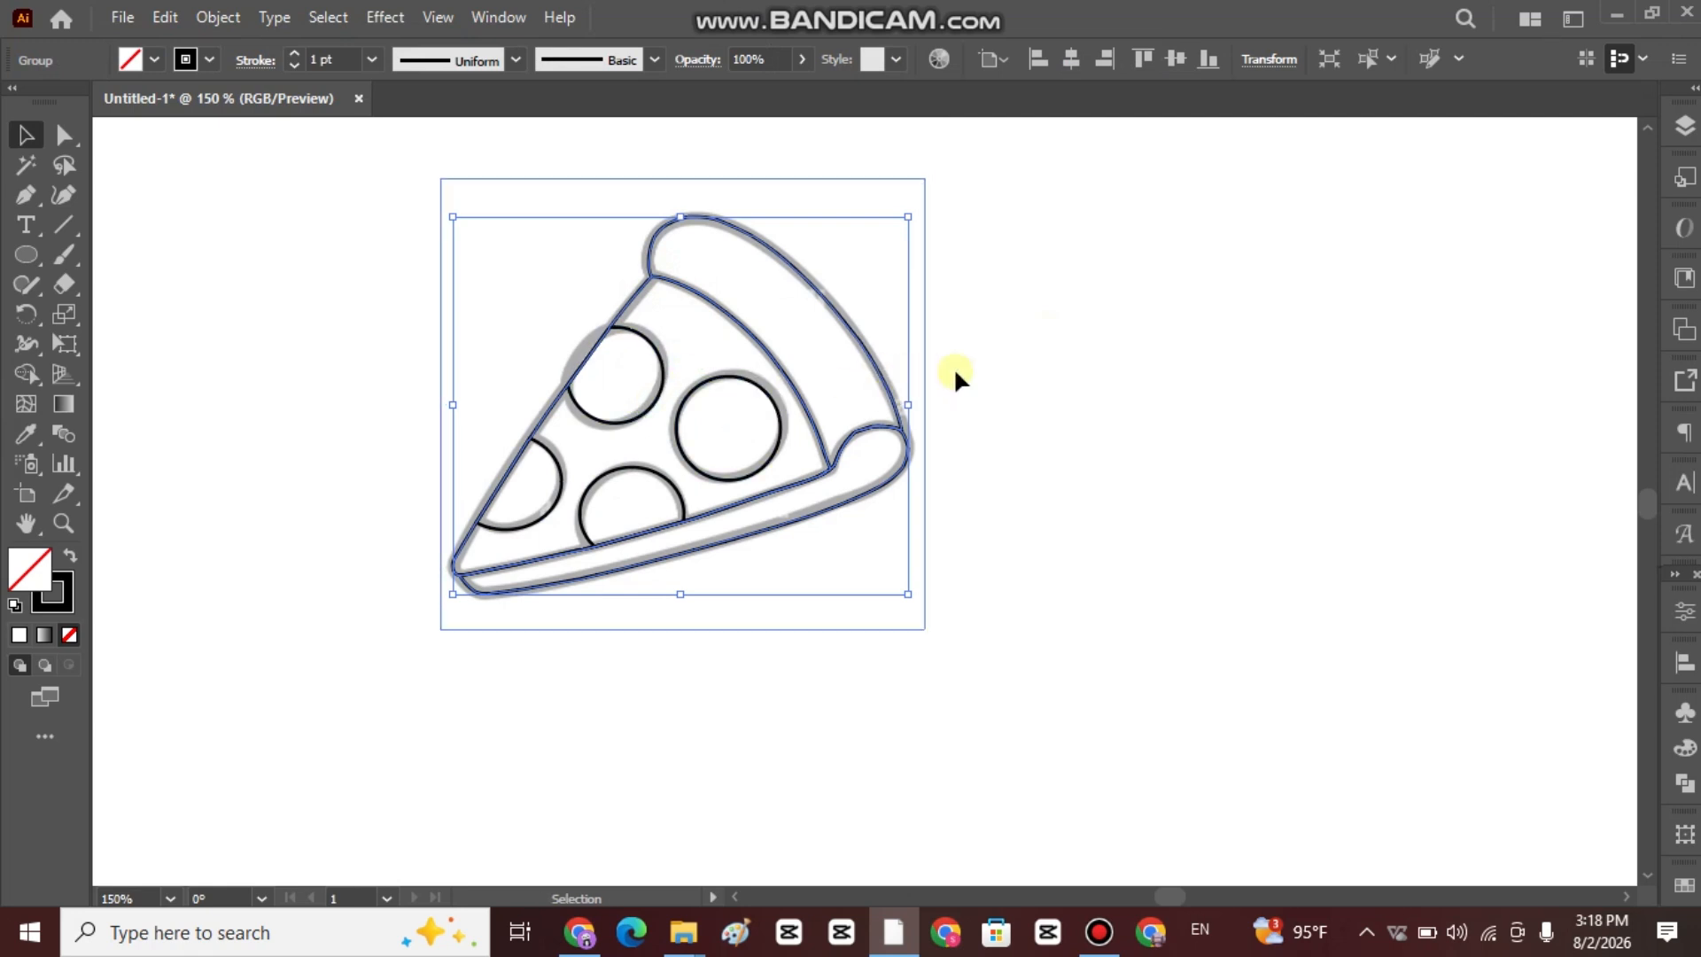
left_click(1006, 370)
left_click_drag(913, 383, 1466, 411)
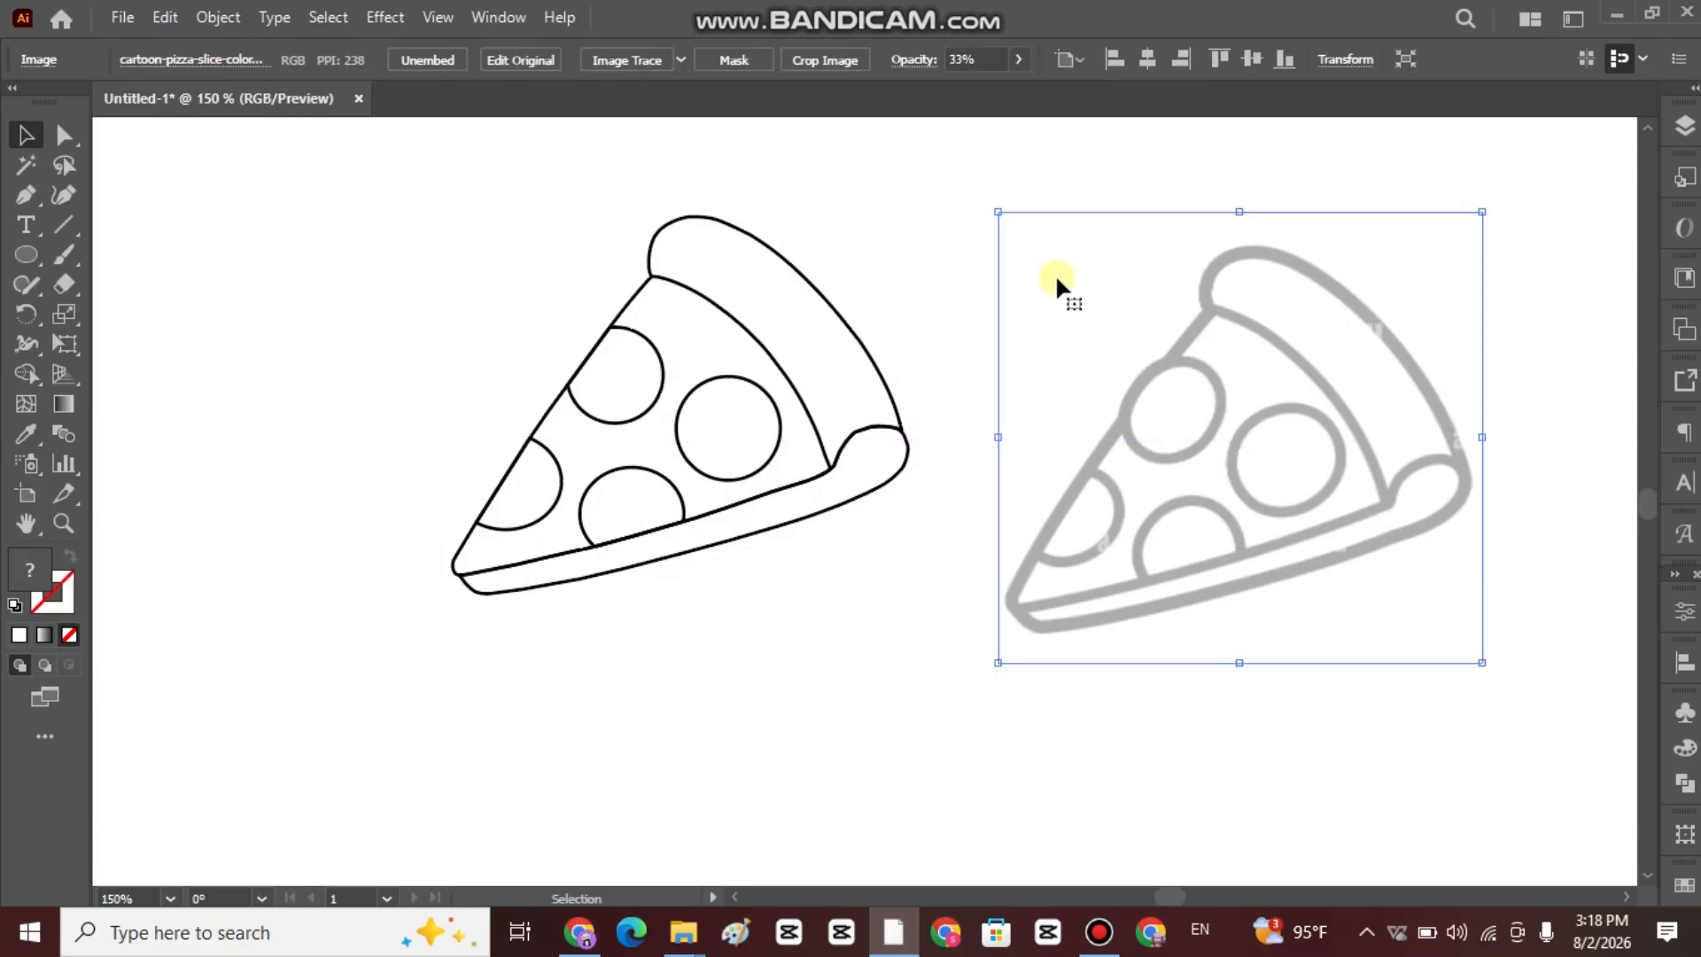
left_click(919, 253)
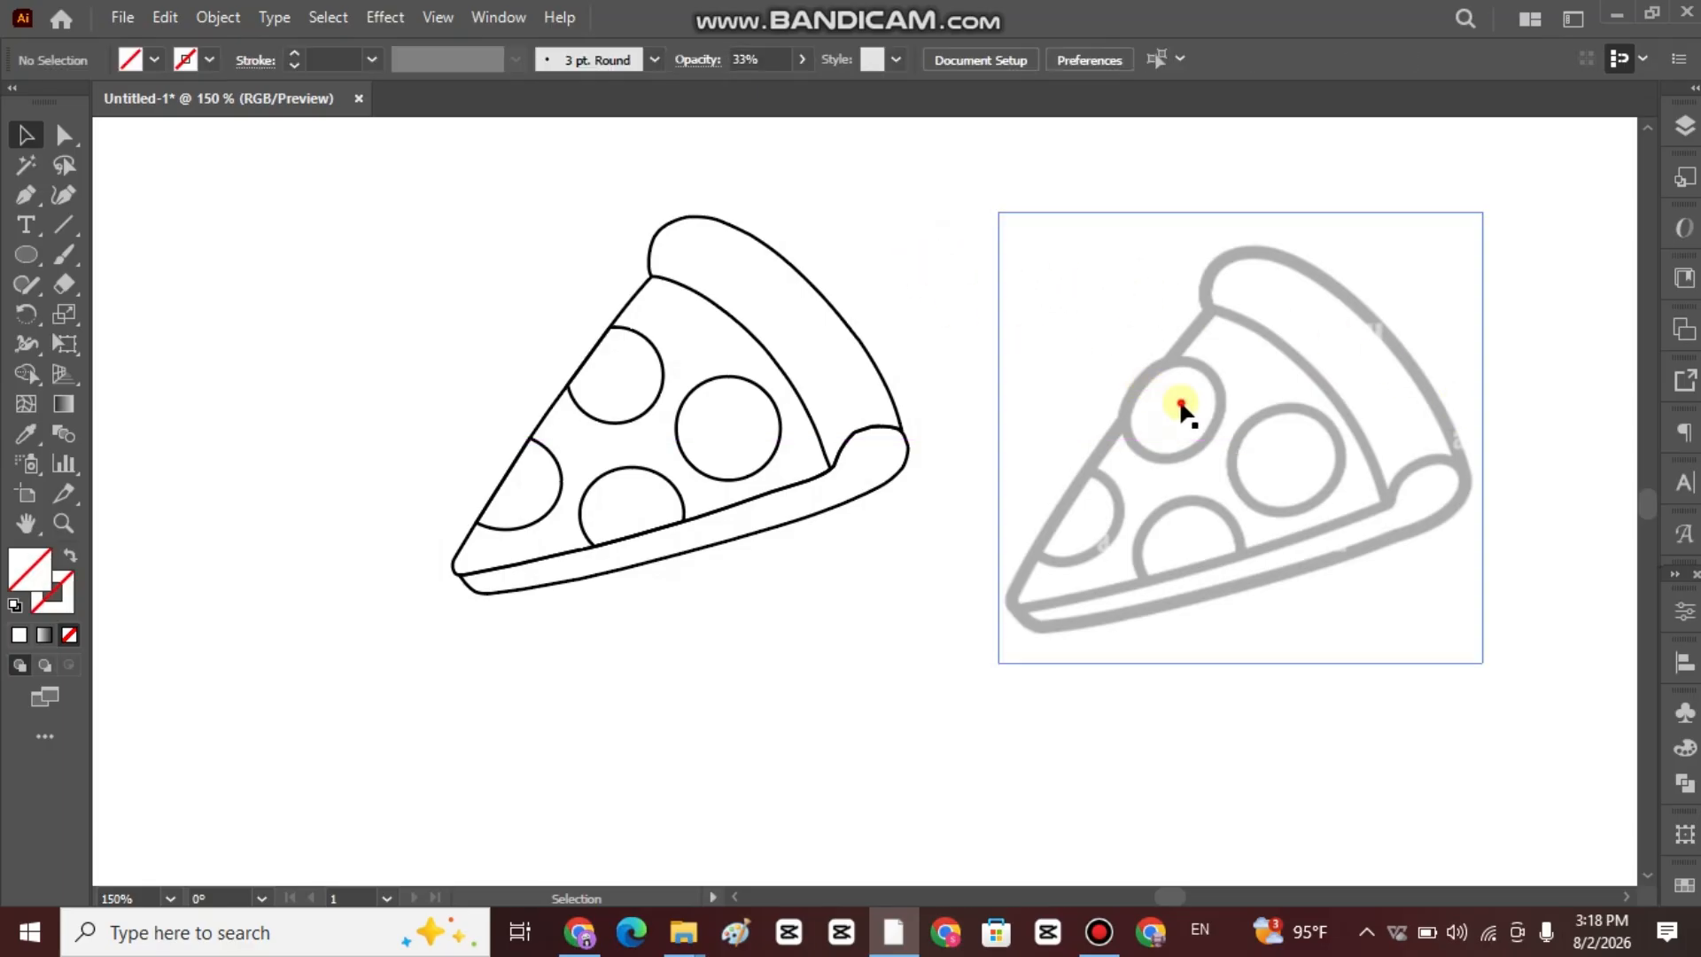
left_click_drag(1201, 439, 1216, 489)
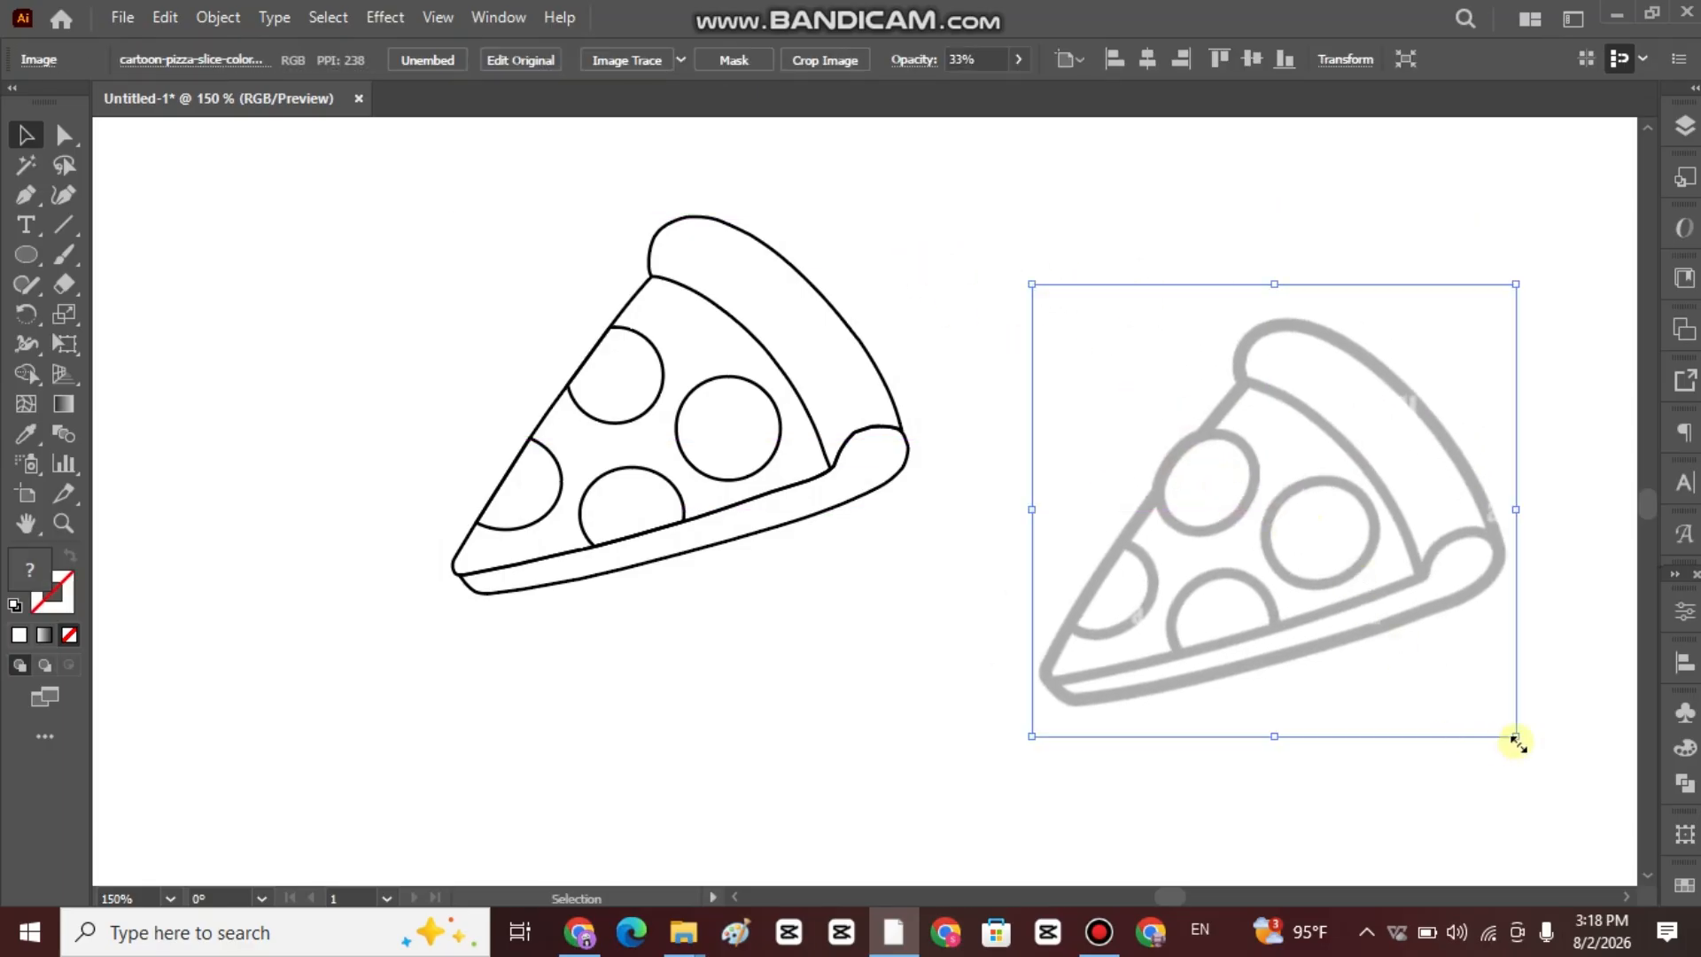
left_click_drag(1516, 736, 1145, 395)
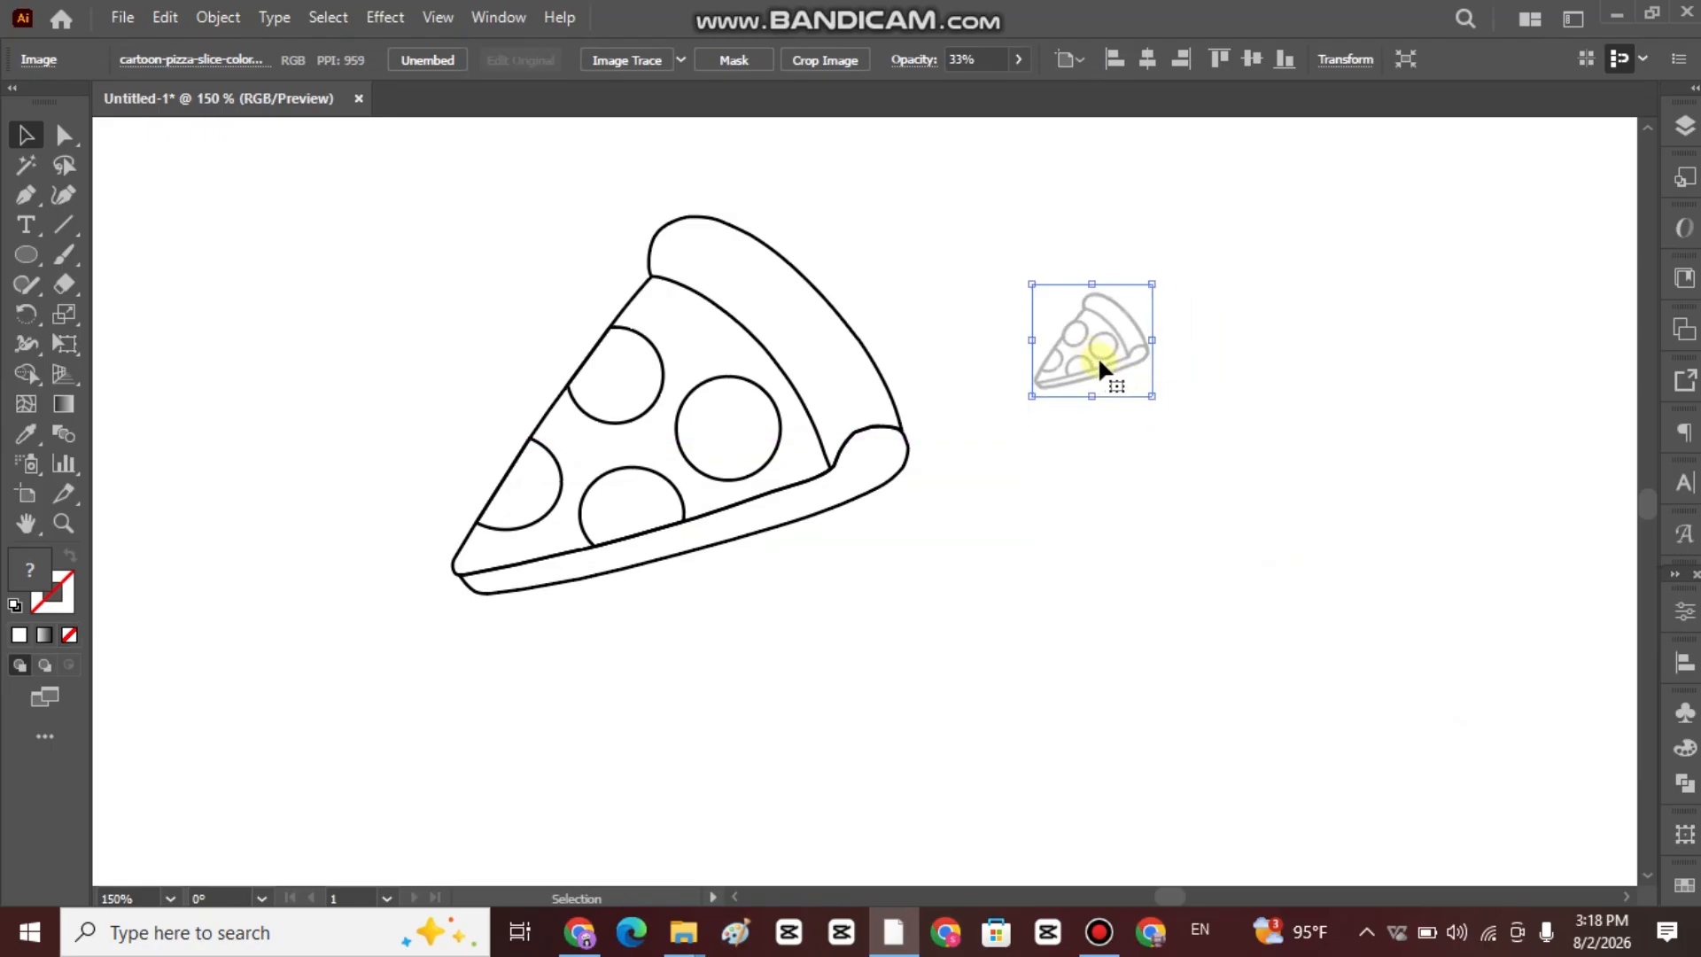
key("Delete")
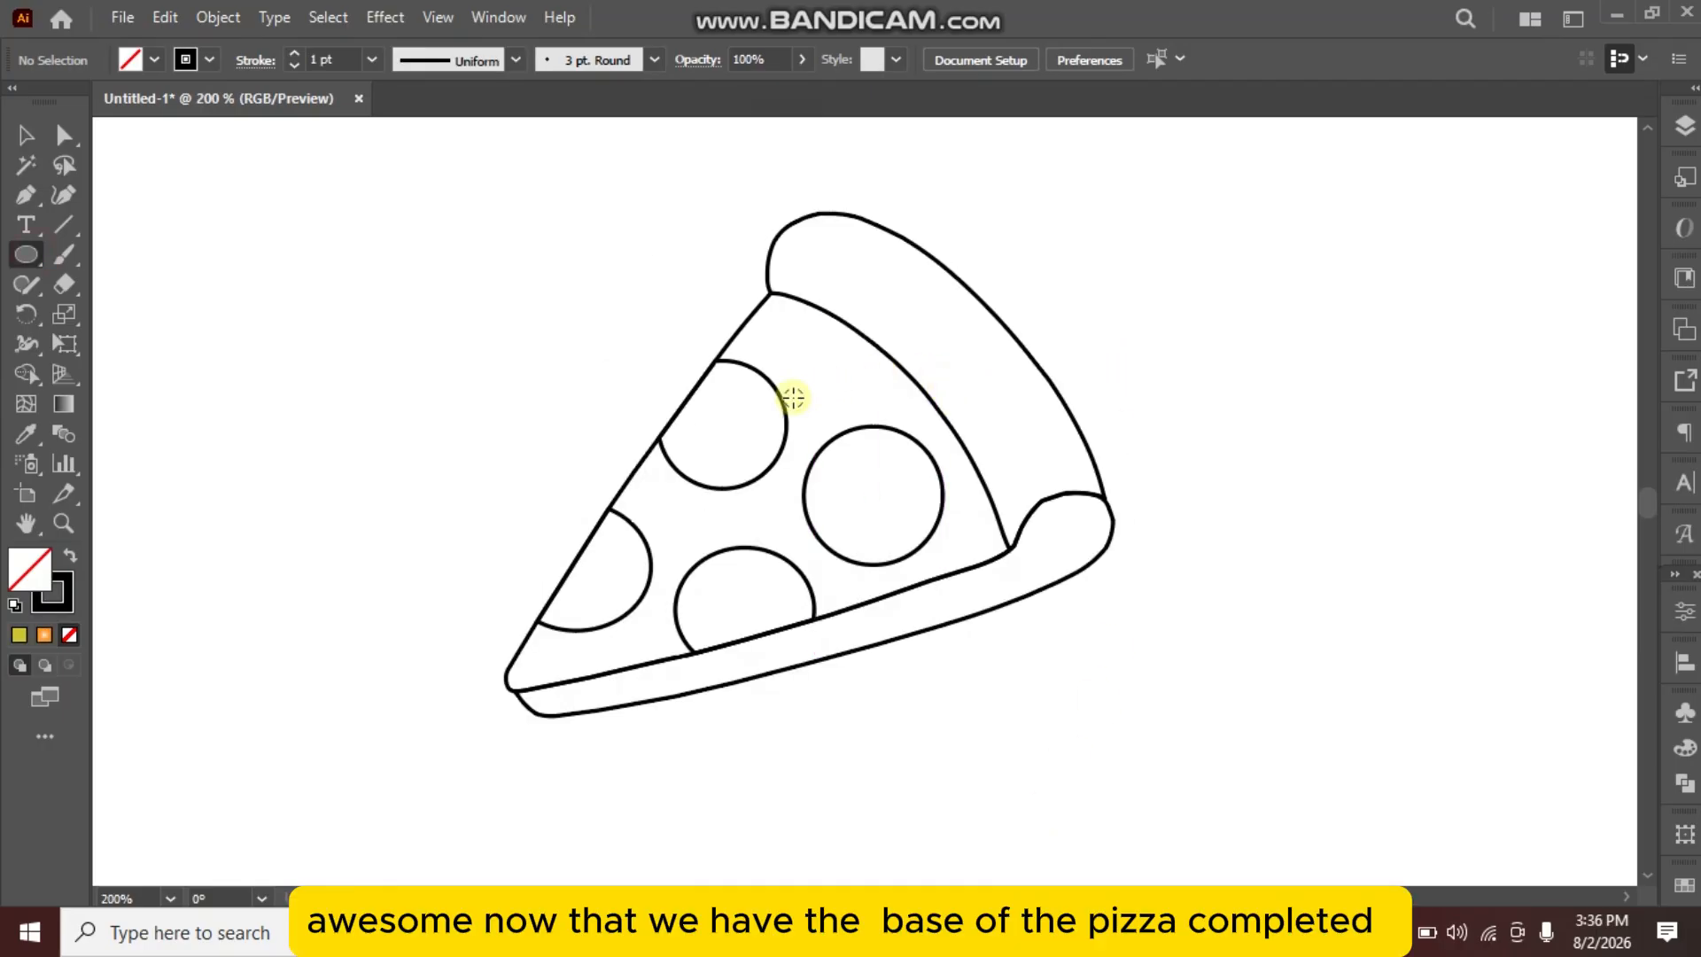
Draw three small circles inside the upper left-edge topping and four inside the full round topping with the Ellipse tool.
key("ctrl+plus")
mouse_move(695, 398)
left_mouse_down()
mouse_move(668, 465)
mouse_move(735, 478)
left_mouse_up()
left_click_drag(840, 540, 862, 564)
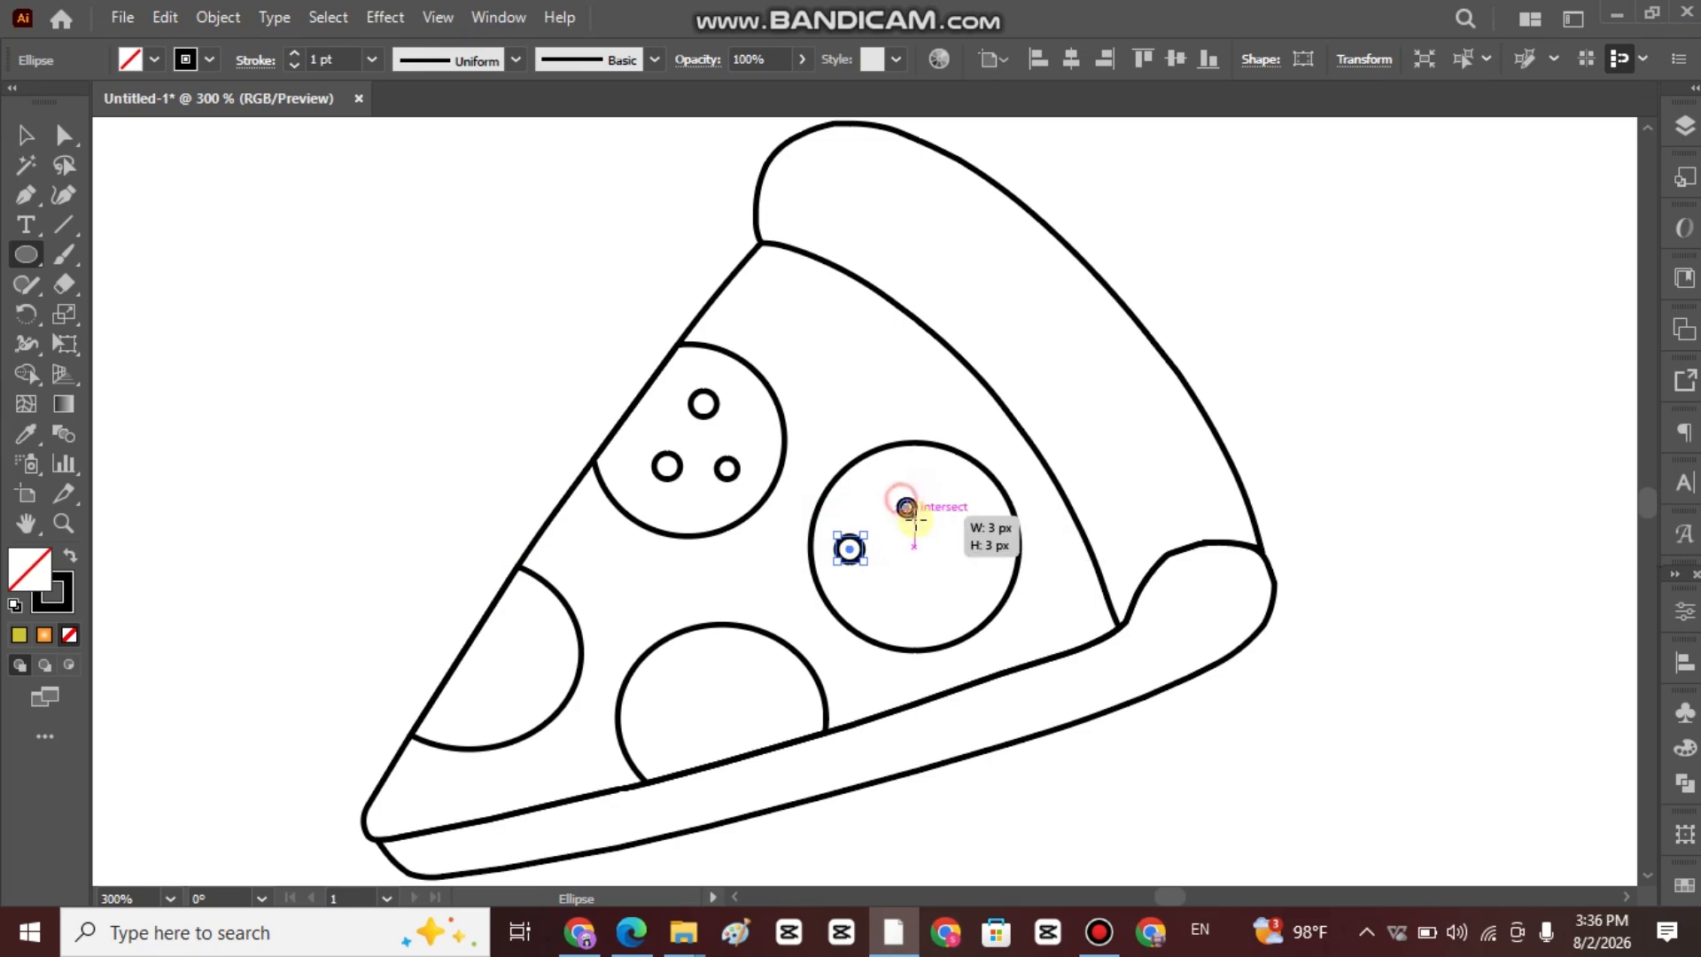
mouse_move(900, 497)
left_mouse_down()
mouse_move(984, 596)
mouse_move(912, 600)
mouse_move(926, 615)
left_mouse_up()
Draw three small circles inside the lower-edge topping and three inside the half topping near the slice's tip.
mouse_move(693, 668)
left_mouse_down()
mouse_move(787, 726)
mouse_move(722, 762)
mouse_move(694, 747)
mouse_move(707, 759)
left_mouse_up()
mouse_move(503, 656)
left_mouse_down()
mouse_move(524, 676)
mouse_move(488, 727)
left_mouse_up()
left_click_drag(529, 616, 544, 625)
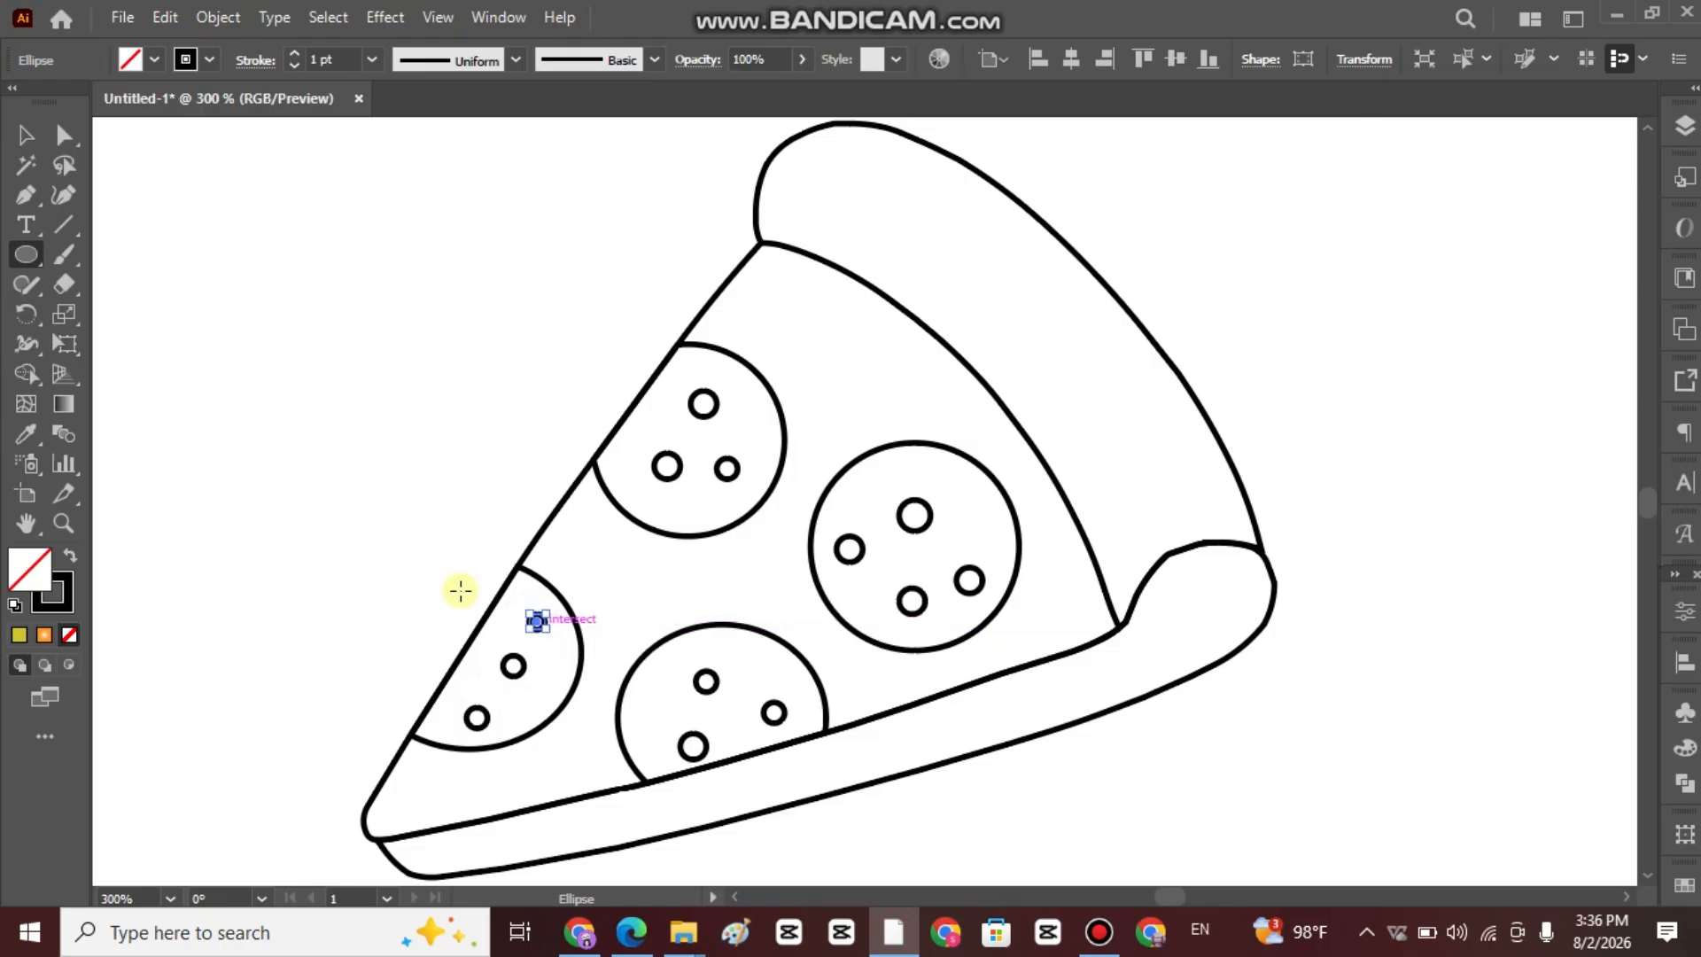
left_click(24, 135)
left_click(439, 300)
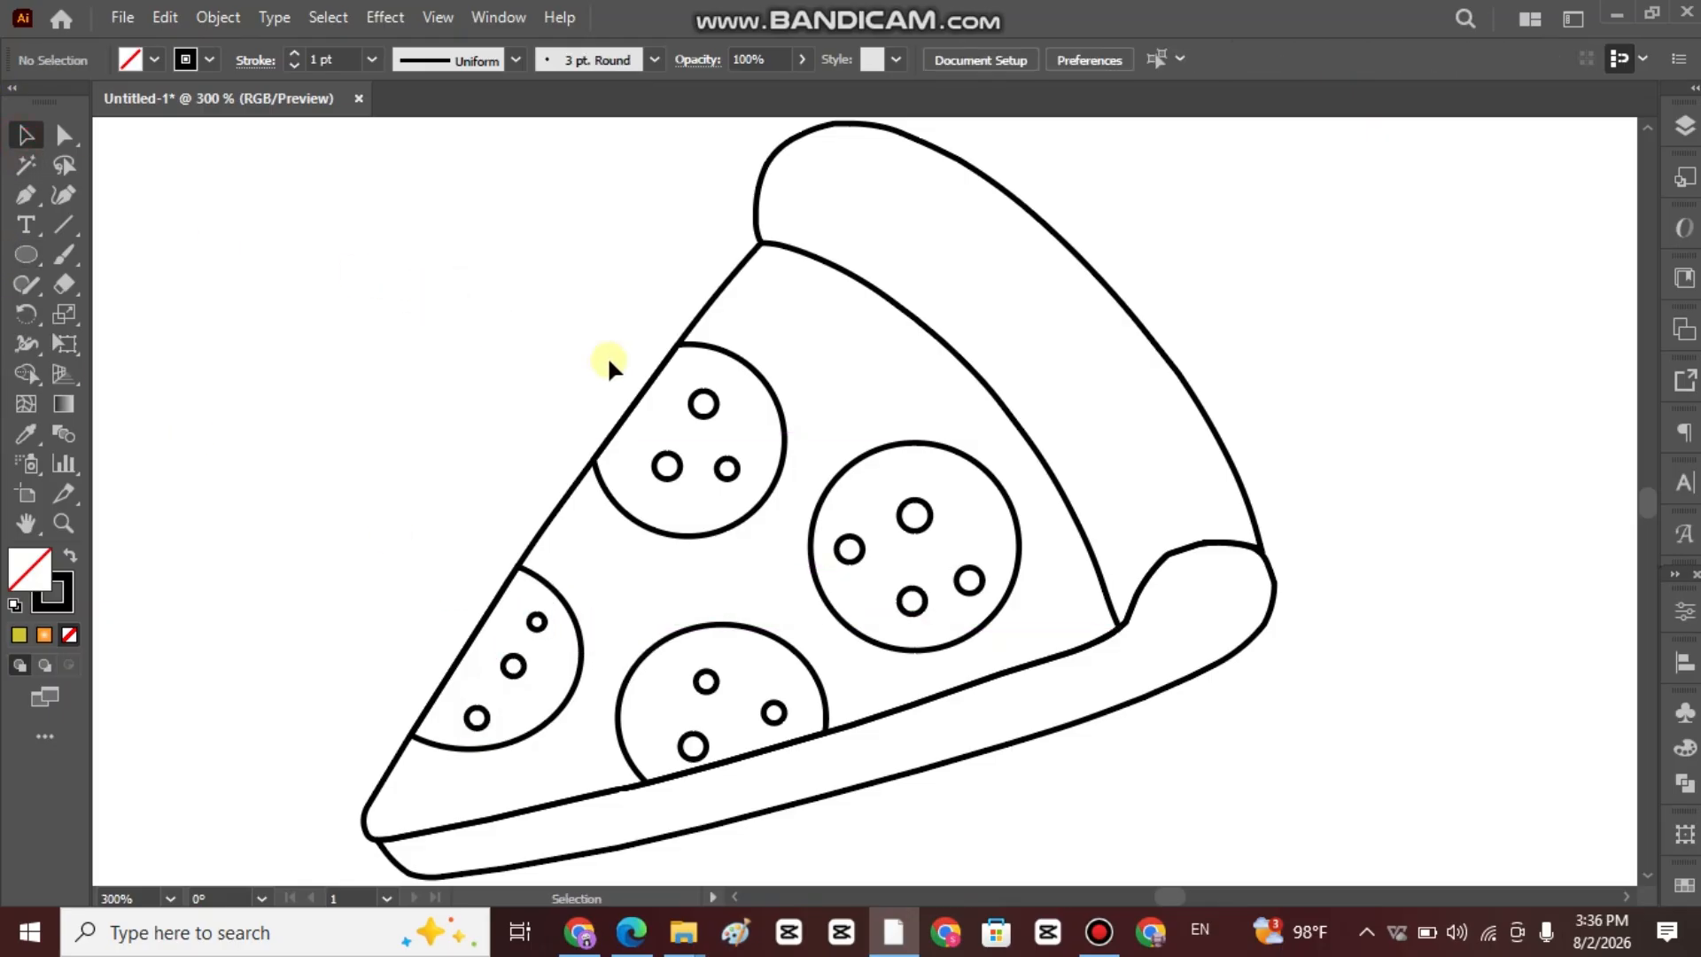
scroll(608, 355, "down", 2)
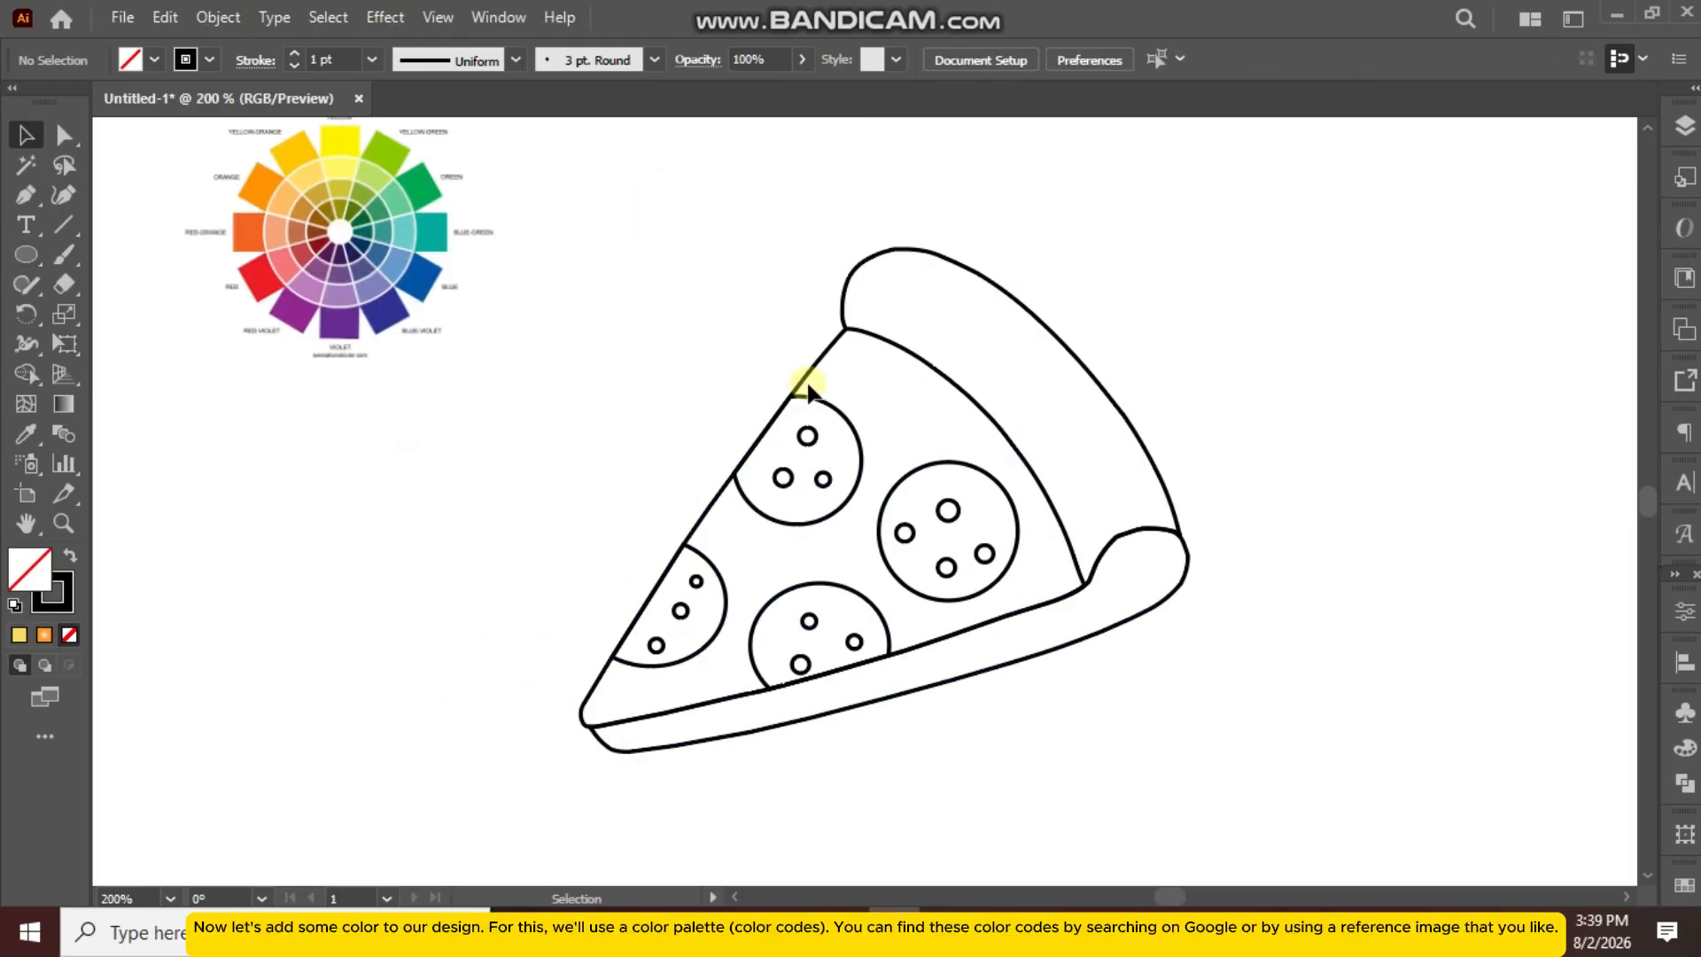
Fill the slice outline group with light yellow sampled from the color wheel using the Eyedropper.
left_click(808, 377)
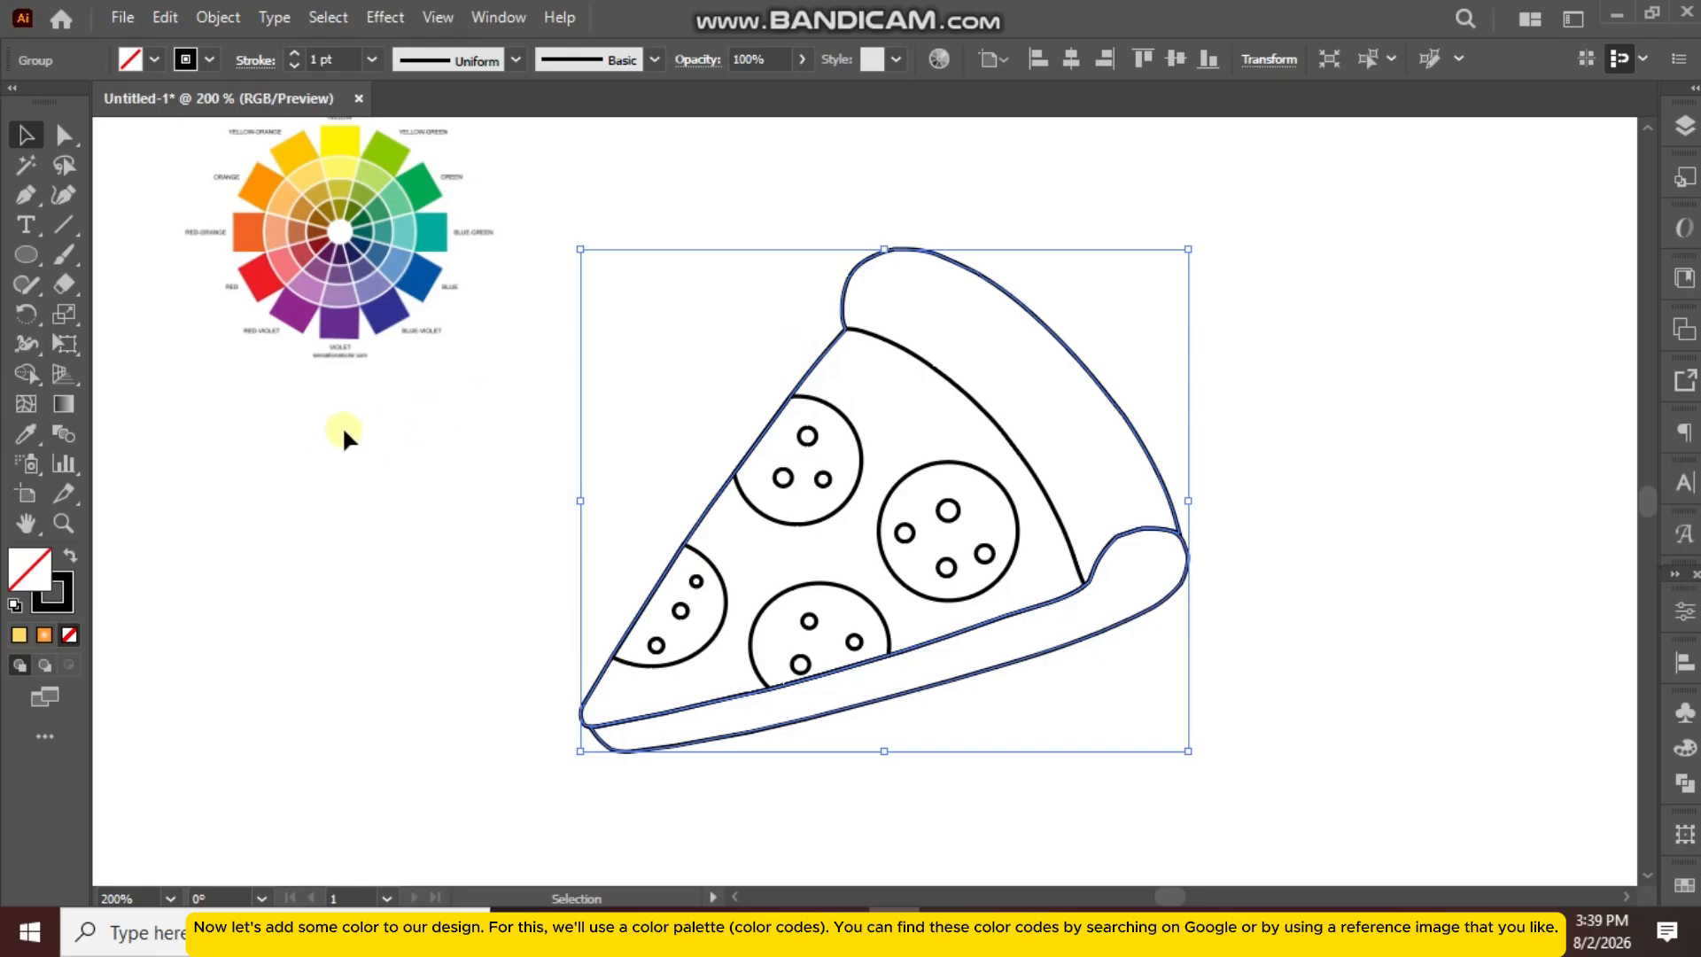
left_click(25, 433)
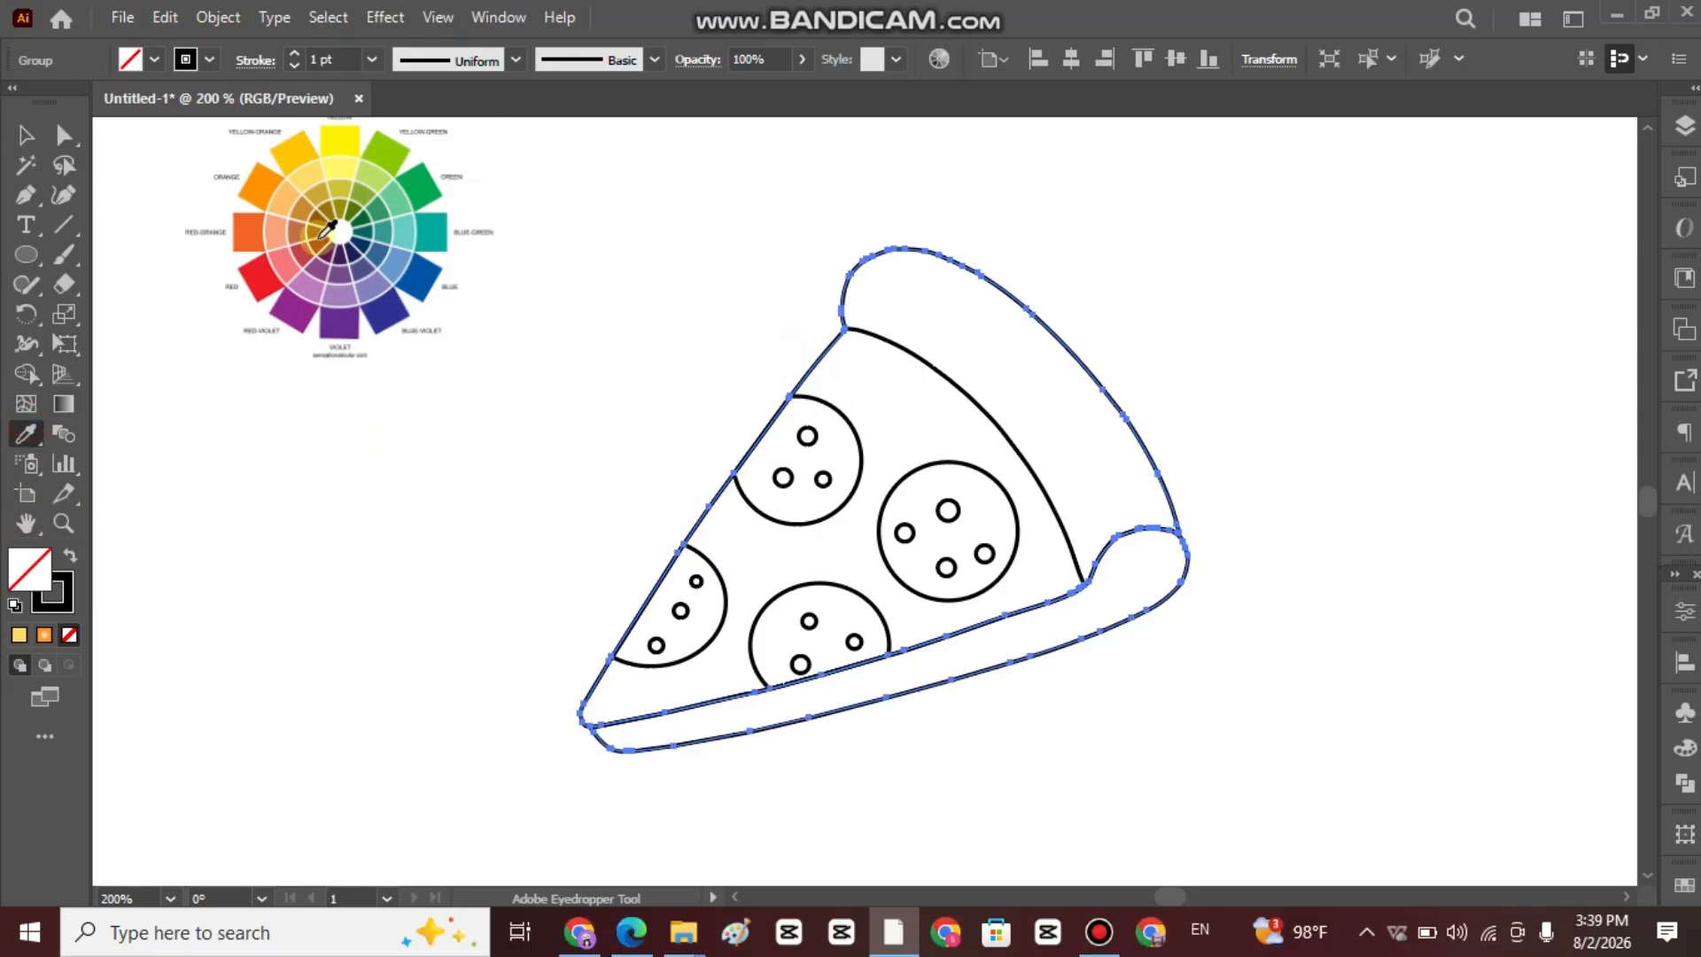
left_click(347, 167)
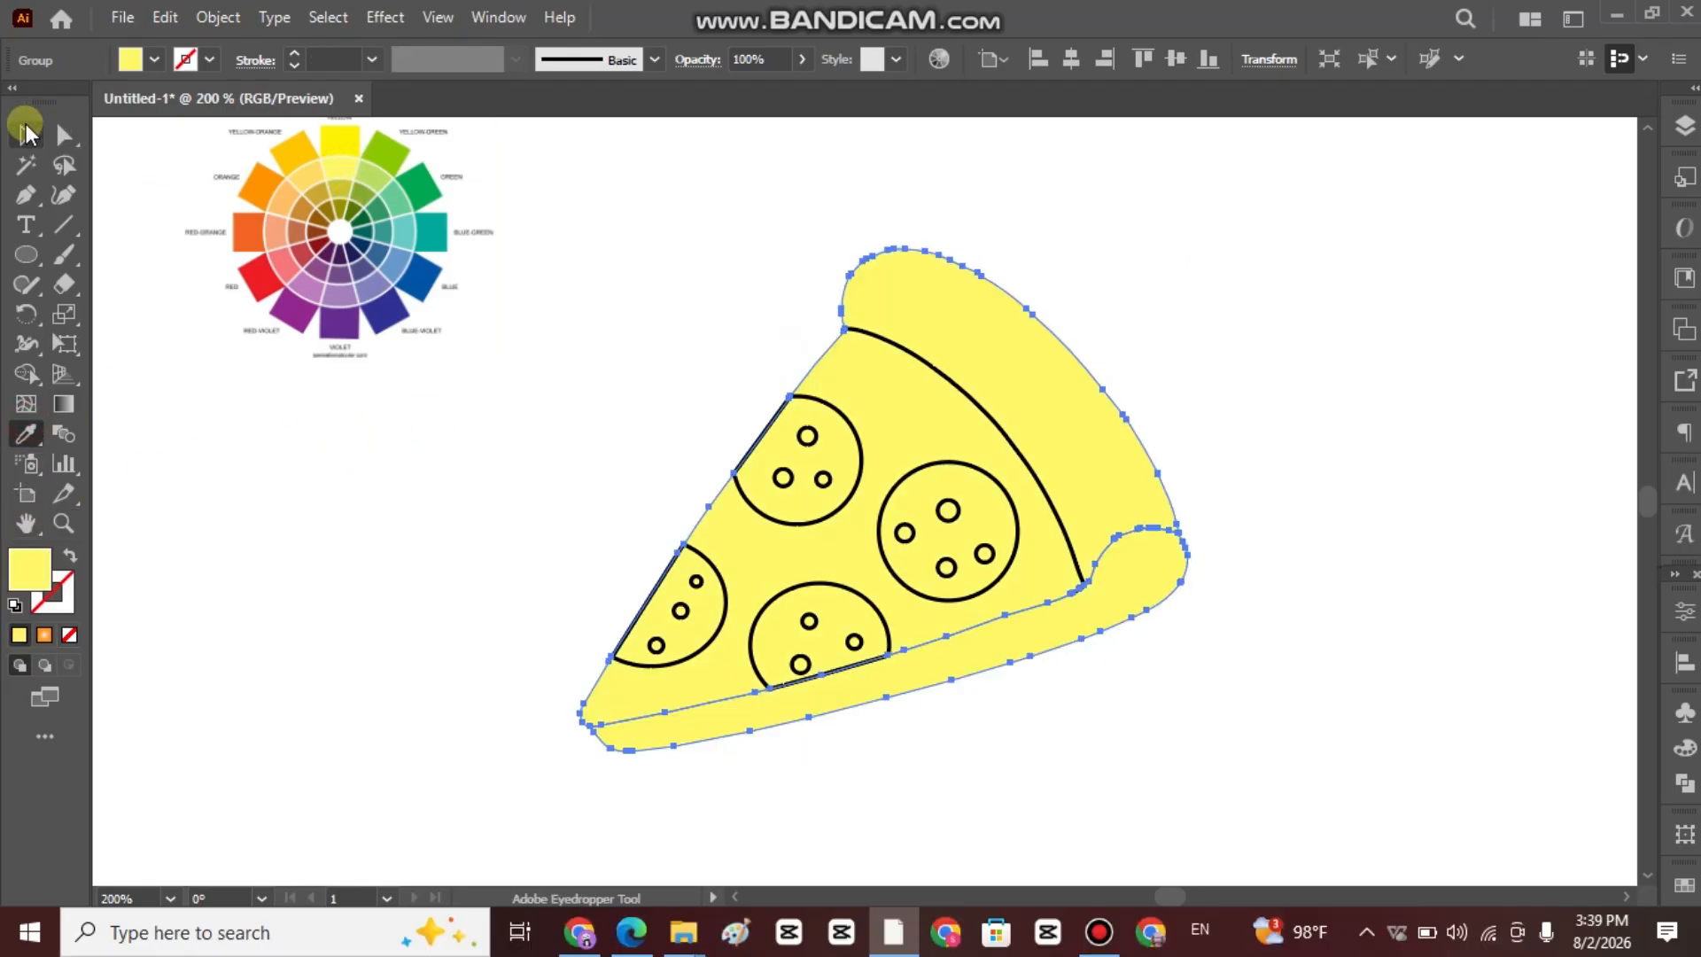
left_click(26, 134)
left_click(476, 482)
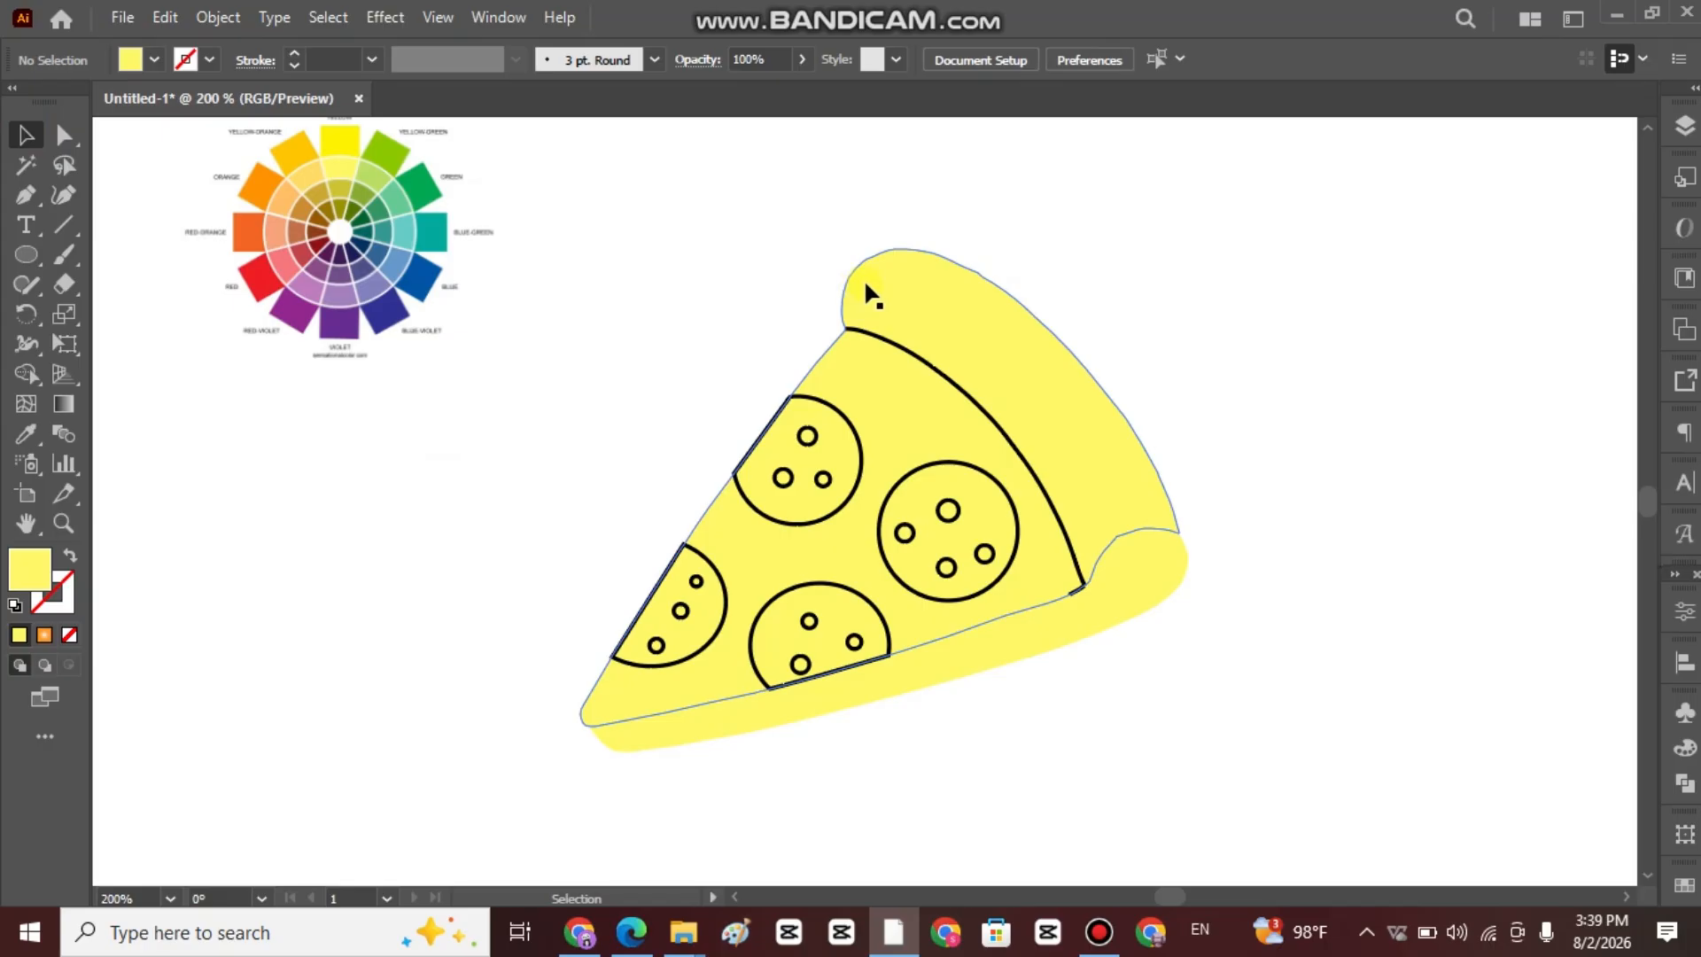
Select the pizza slice artwork and apply a black stroke to its outlines.
left_click_drag(706, 251, 1305, 724)
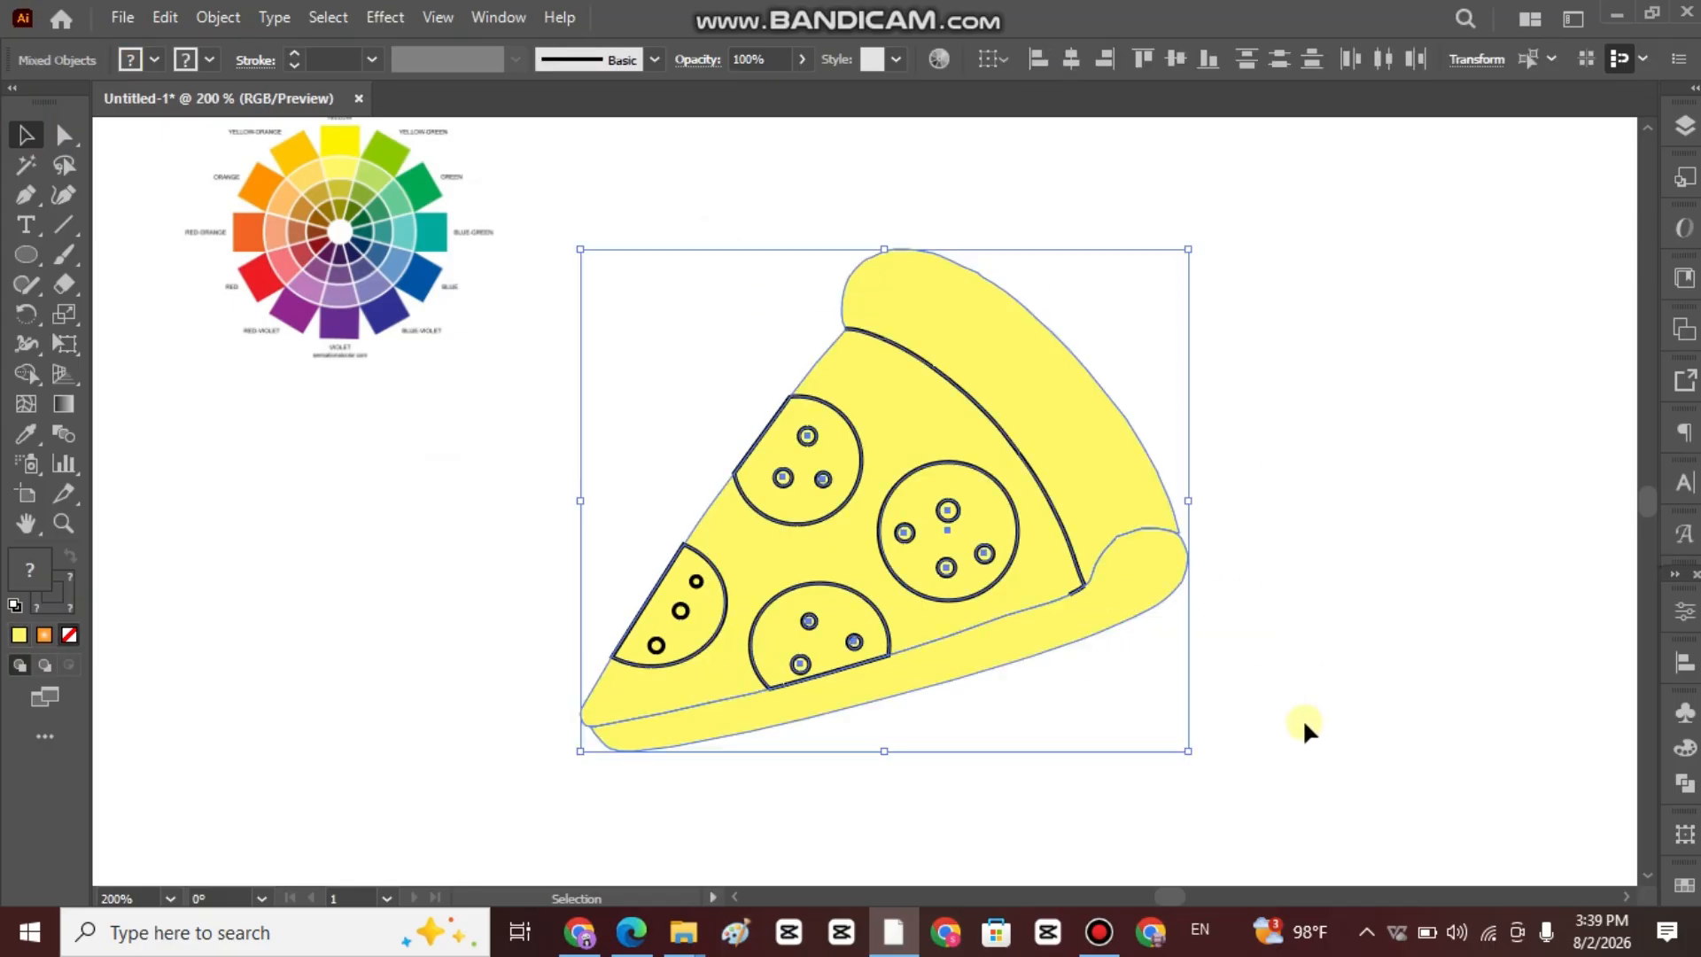
left_click(211, 59)
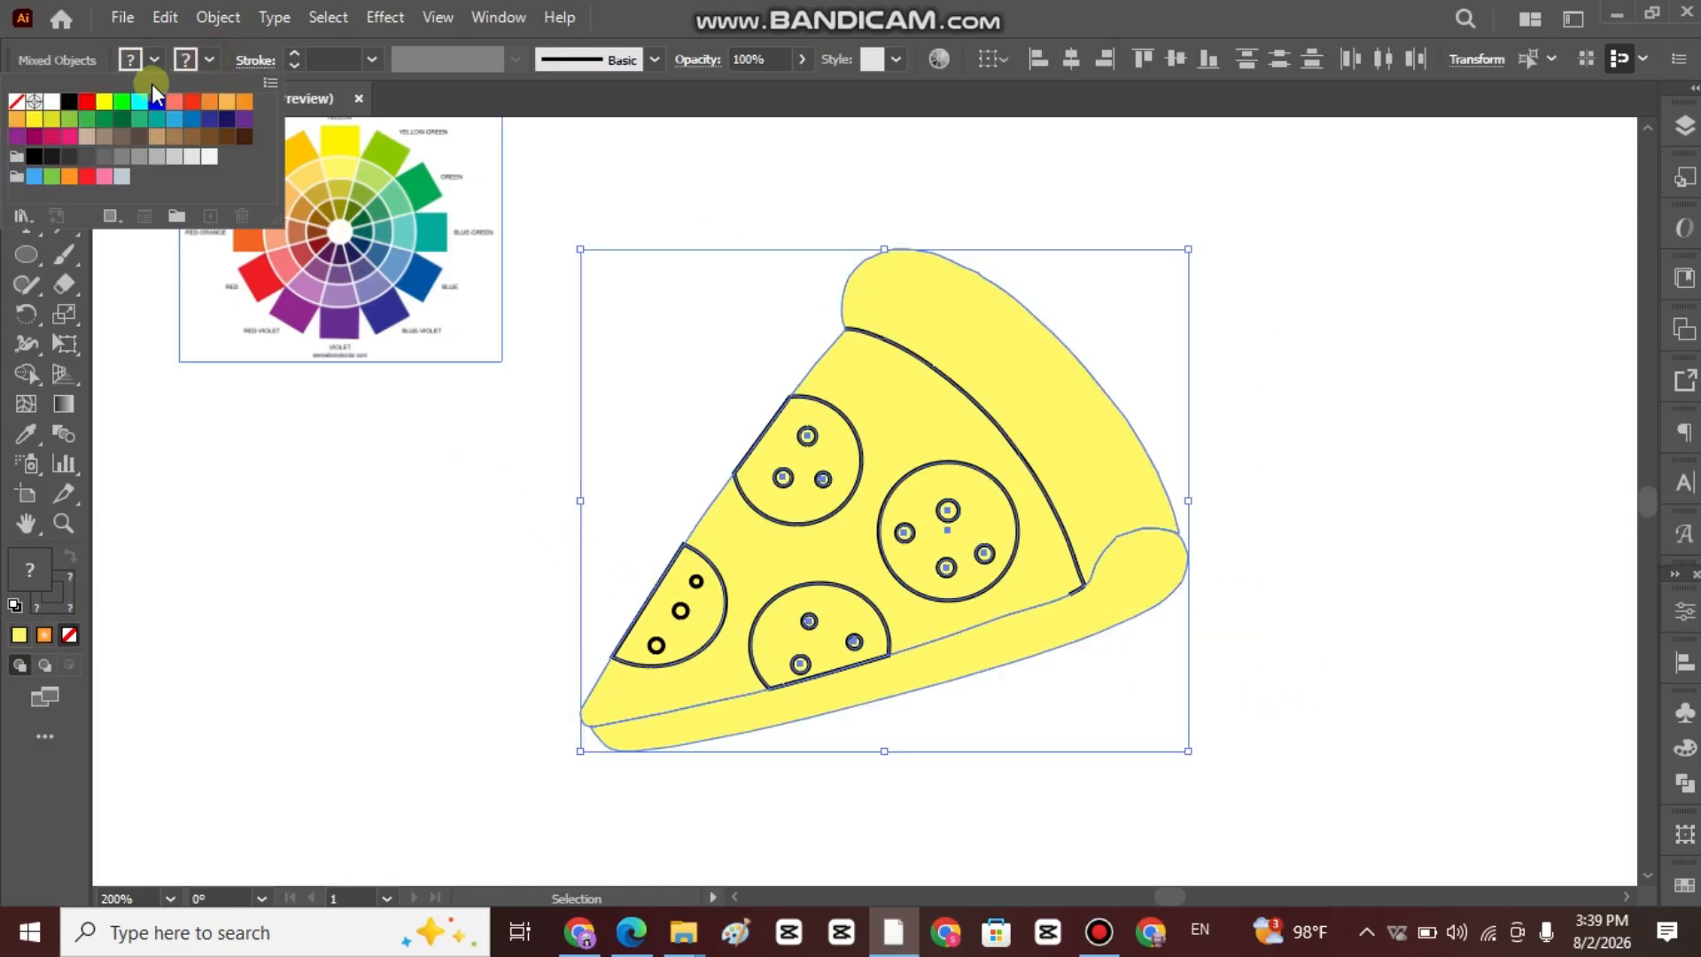
left_click(69, 103)
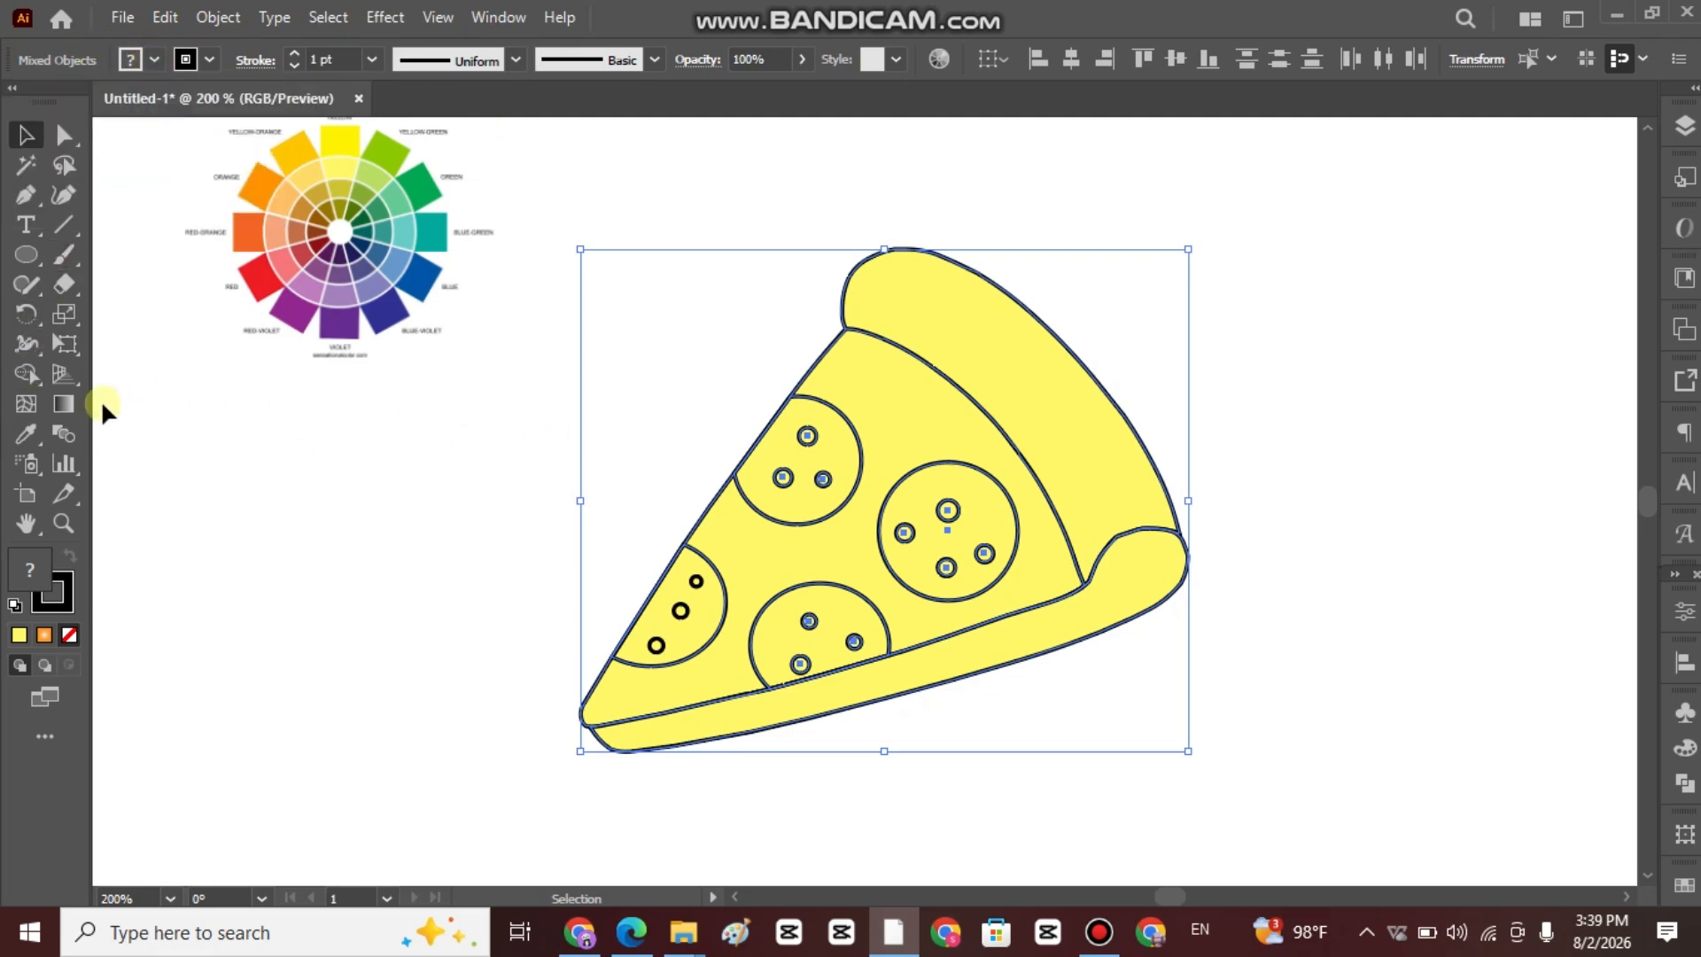
Fill the large upper crust area with an orange swatch using Shape Builder.
left_click(27, 375)
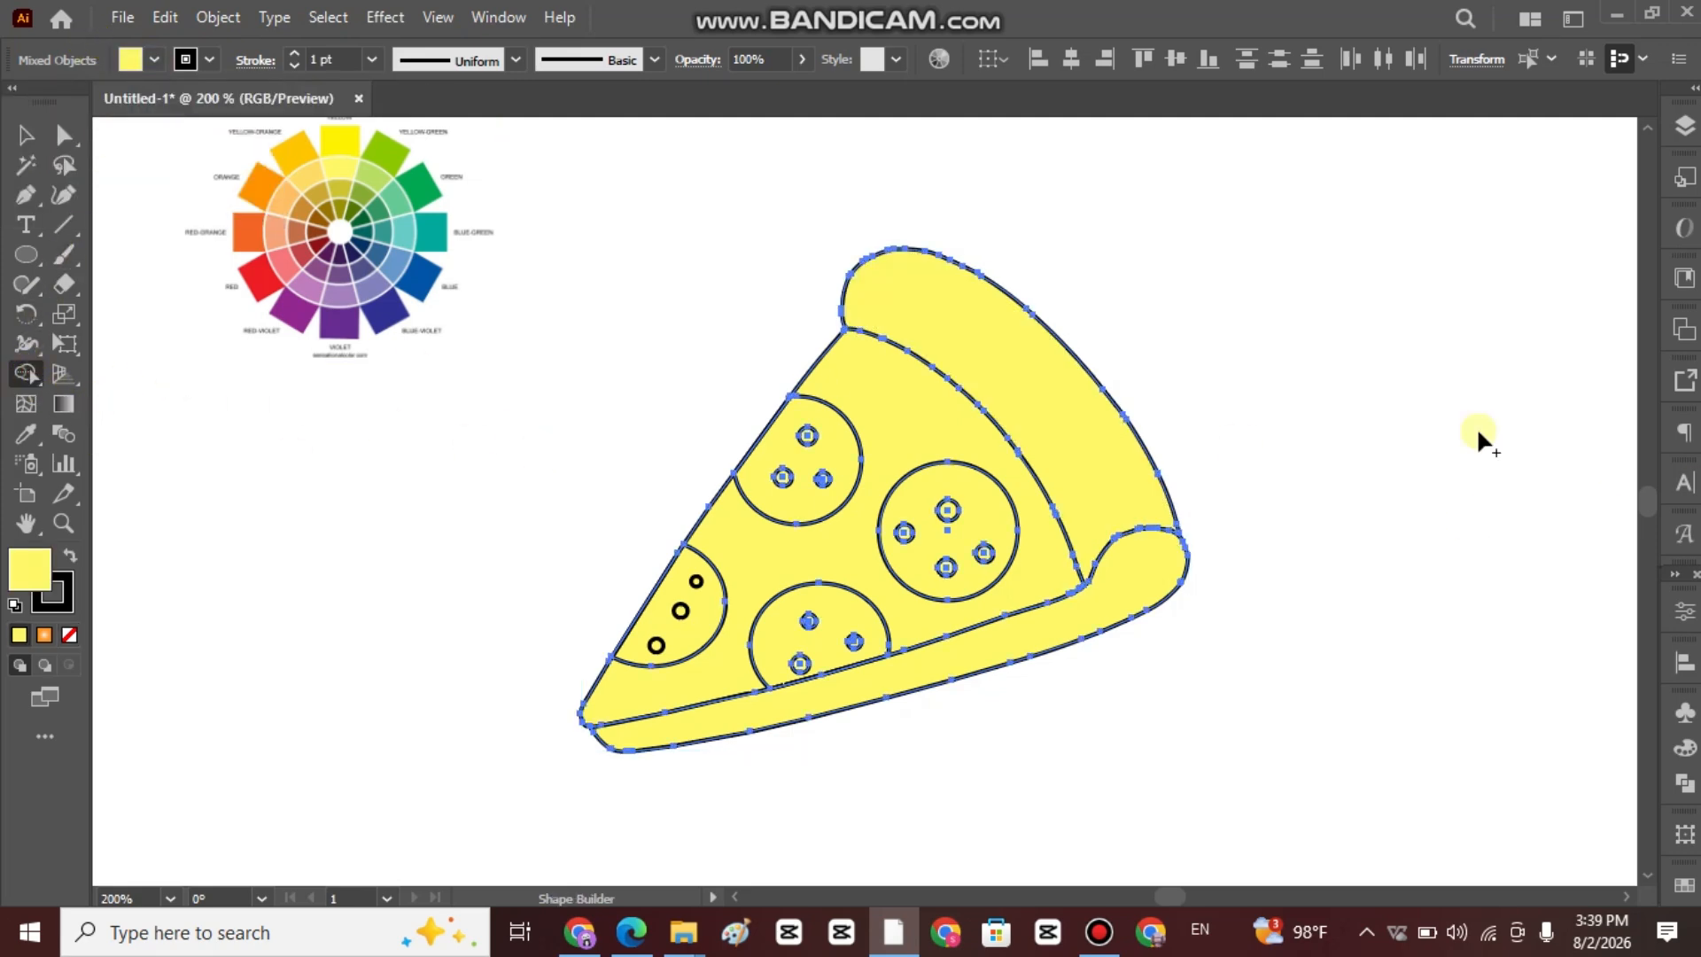
left_click(155, 60)
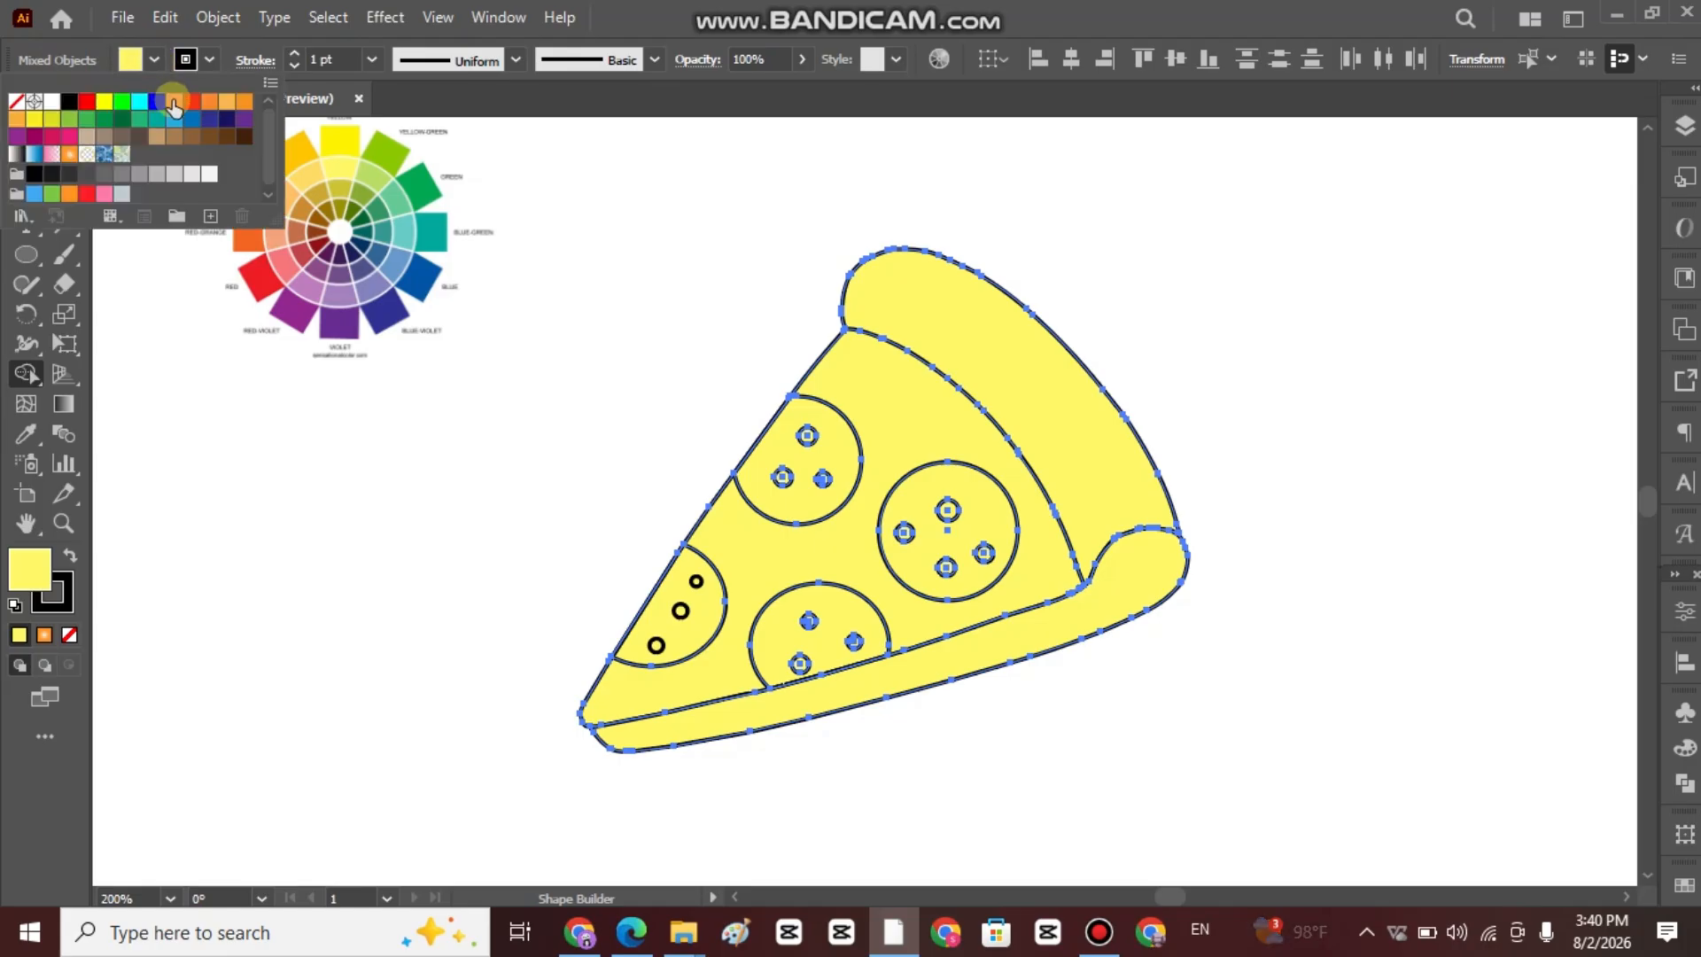
left_click(249, 102)
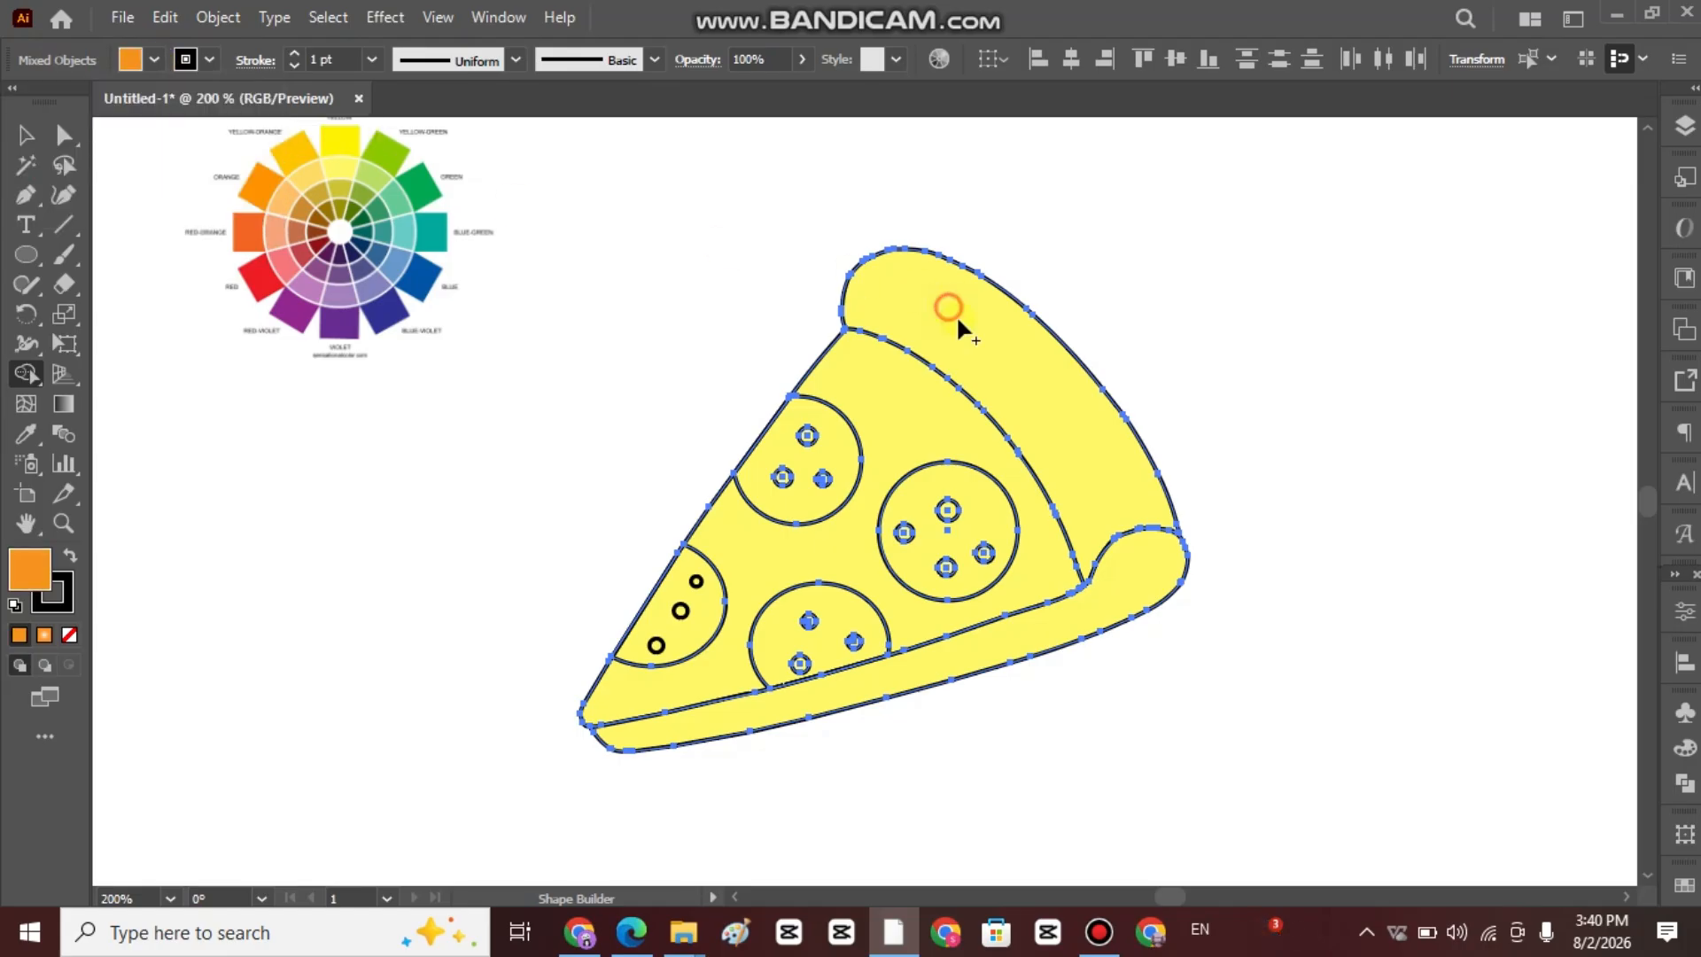
left_click(992, 351)
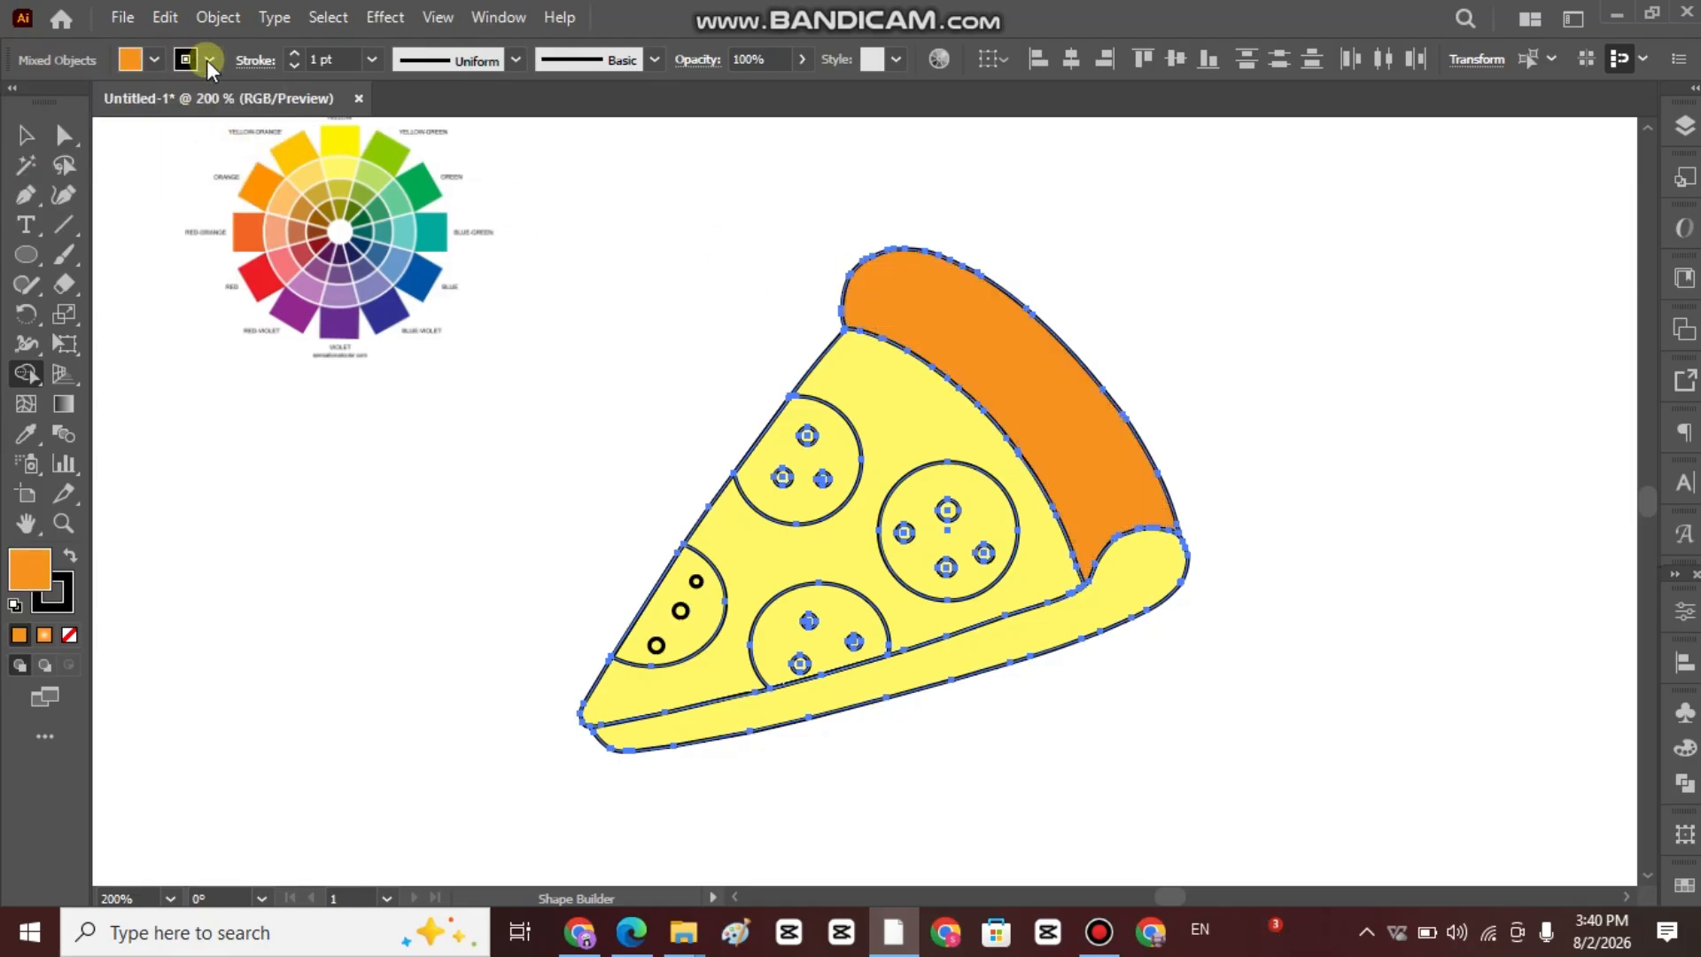
Fill the crust strip along the slice's lower edge with a slightly redder orange swatch.
left_click(152, 59)
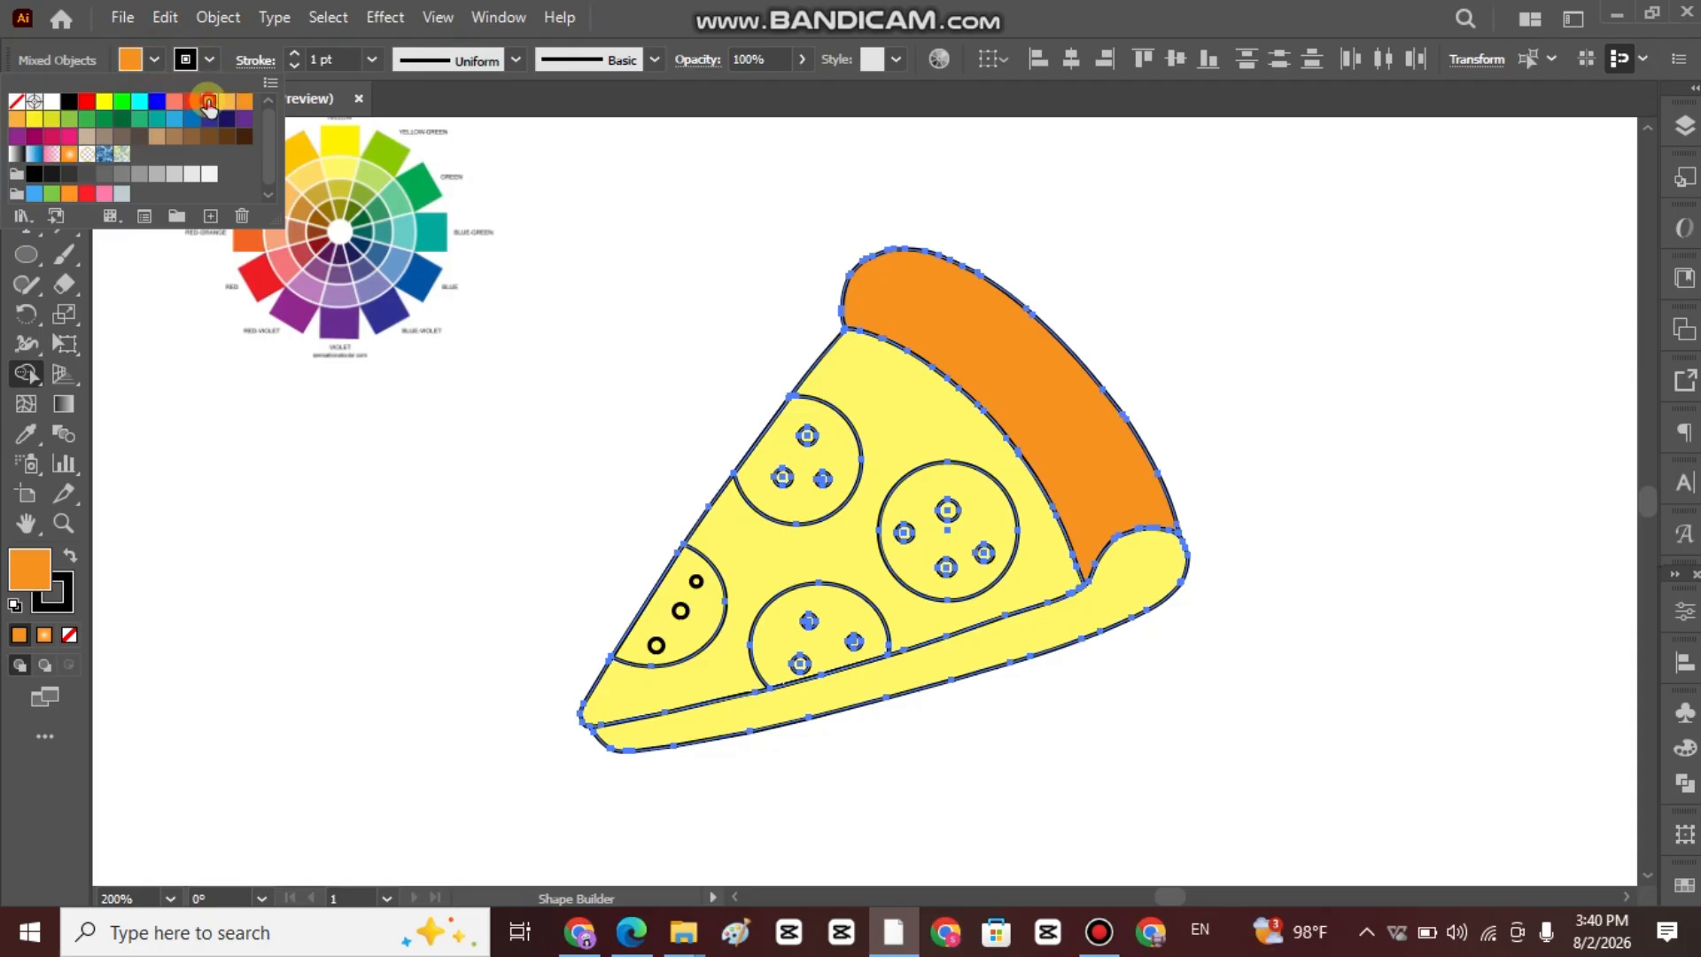
left_click(975, 652)
left_click(995, 653)
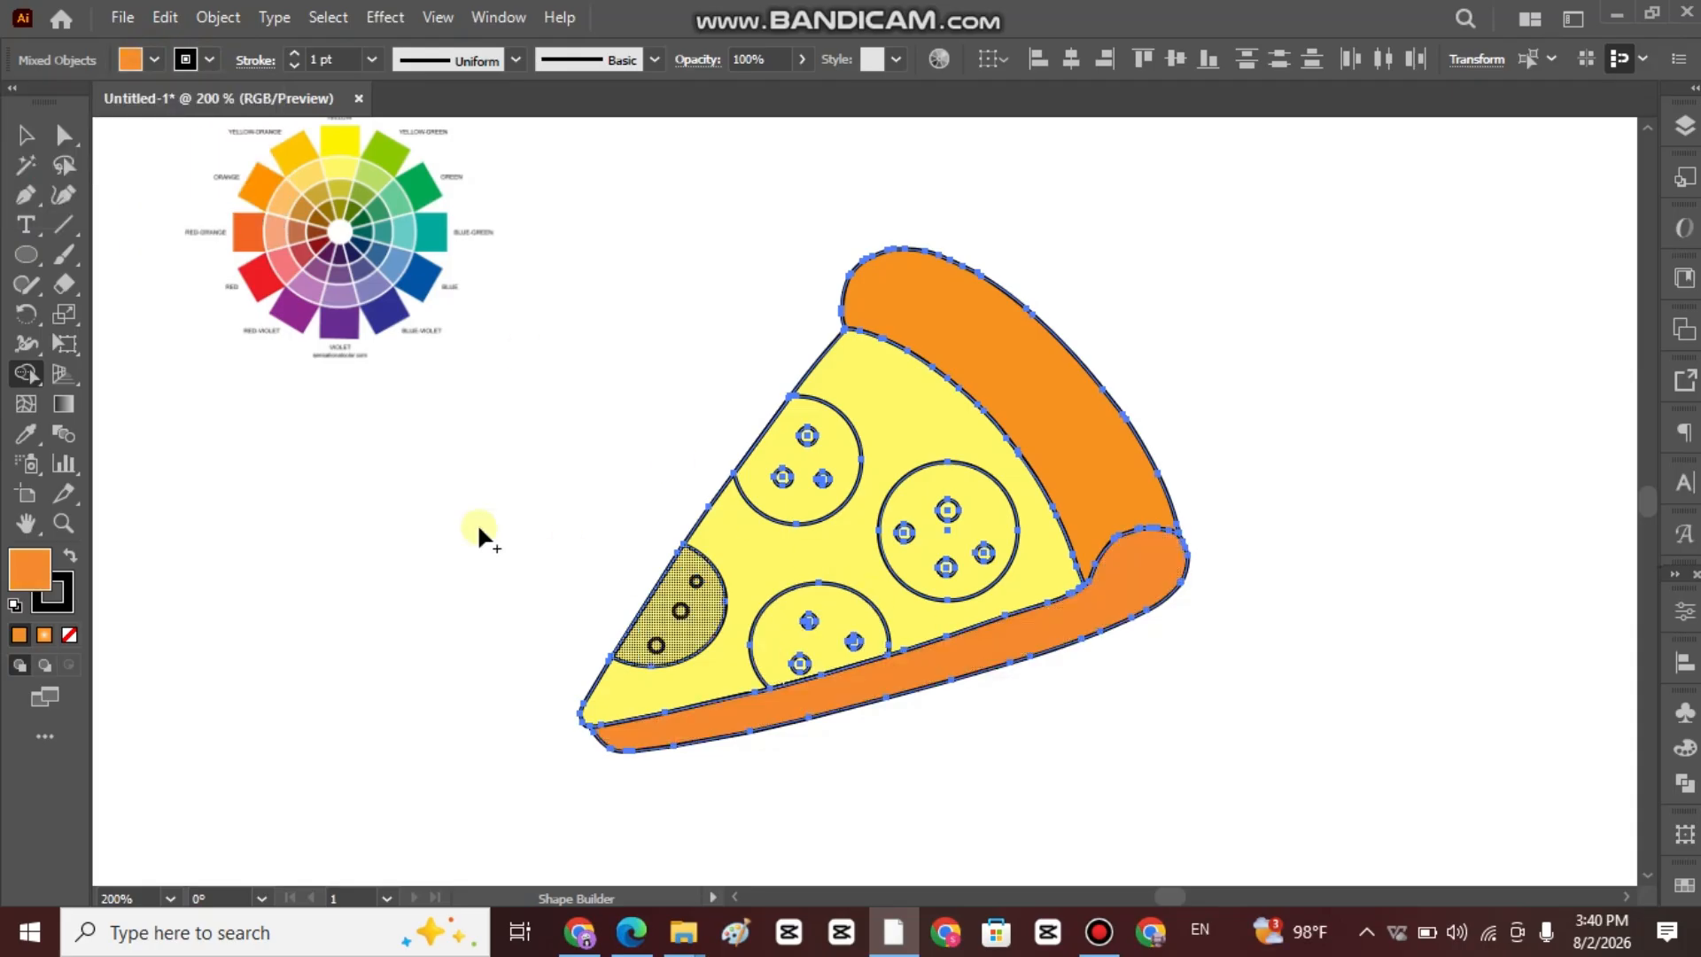
Fill the four pepperoni slices with a red-orange swatch using Shape Builder.
left_click(153, 60)
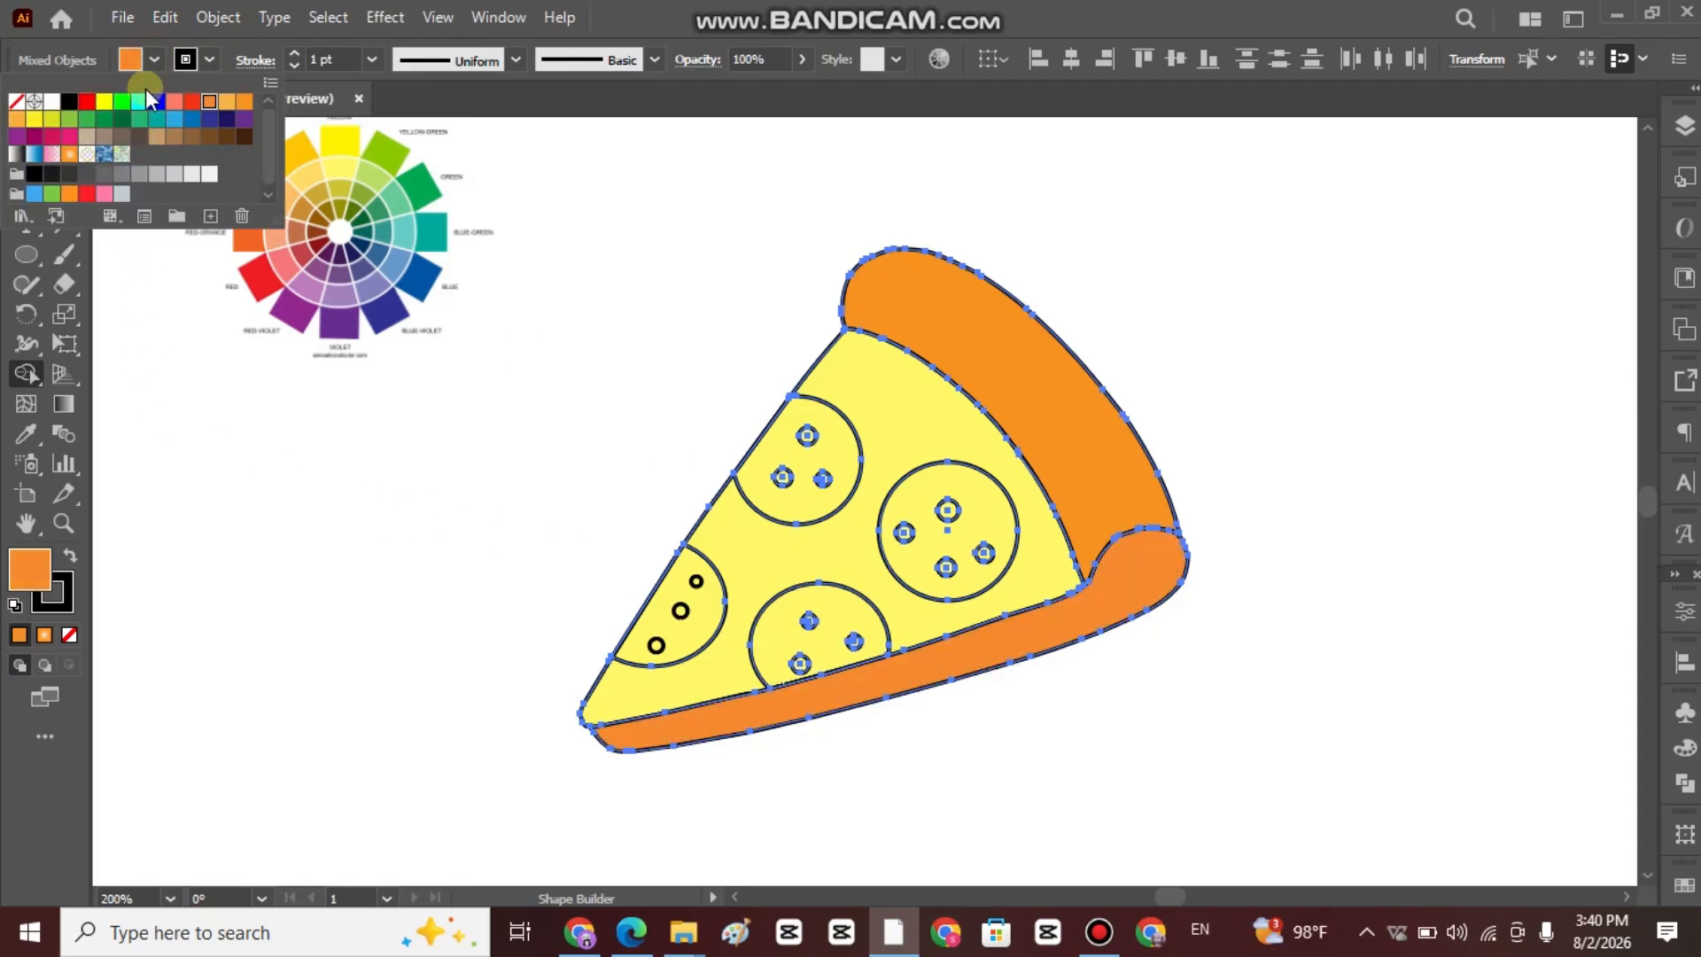
left_click(192, 104)
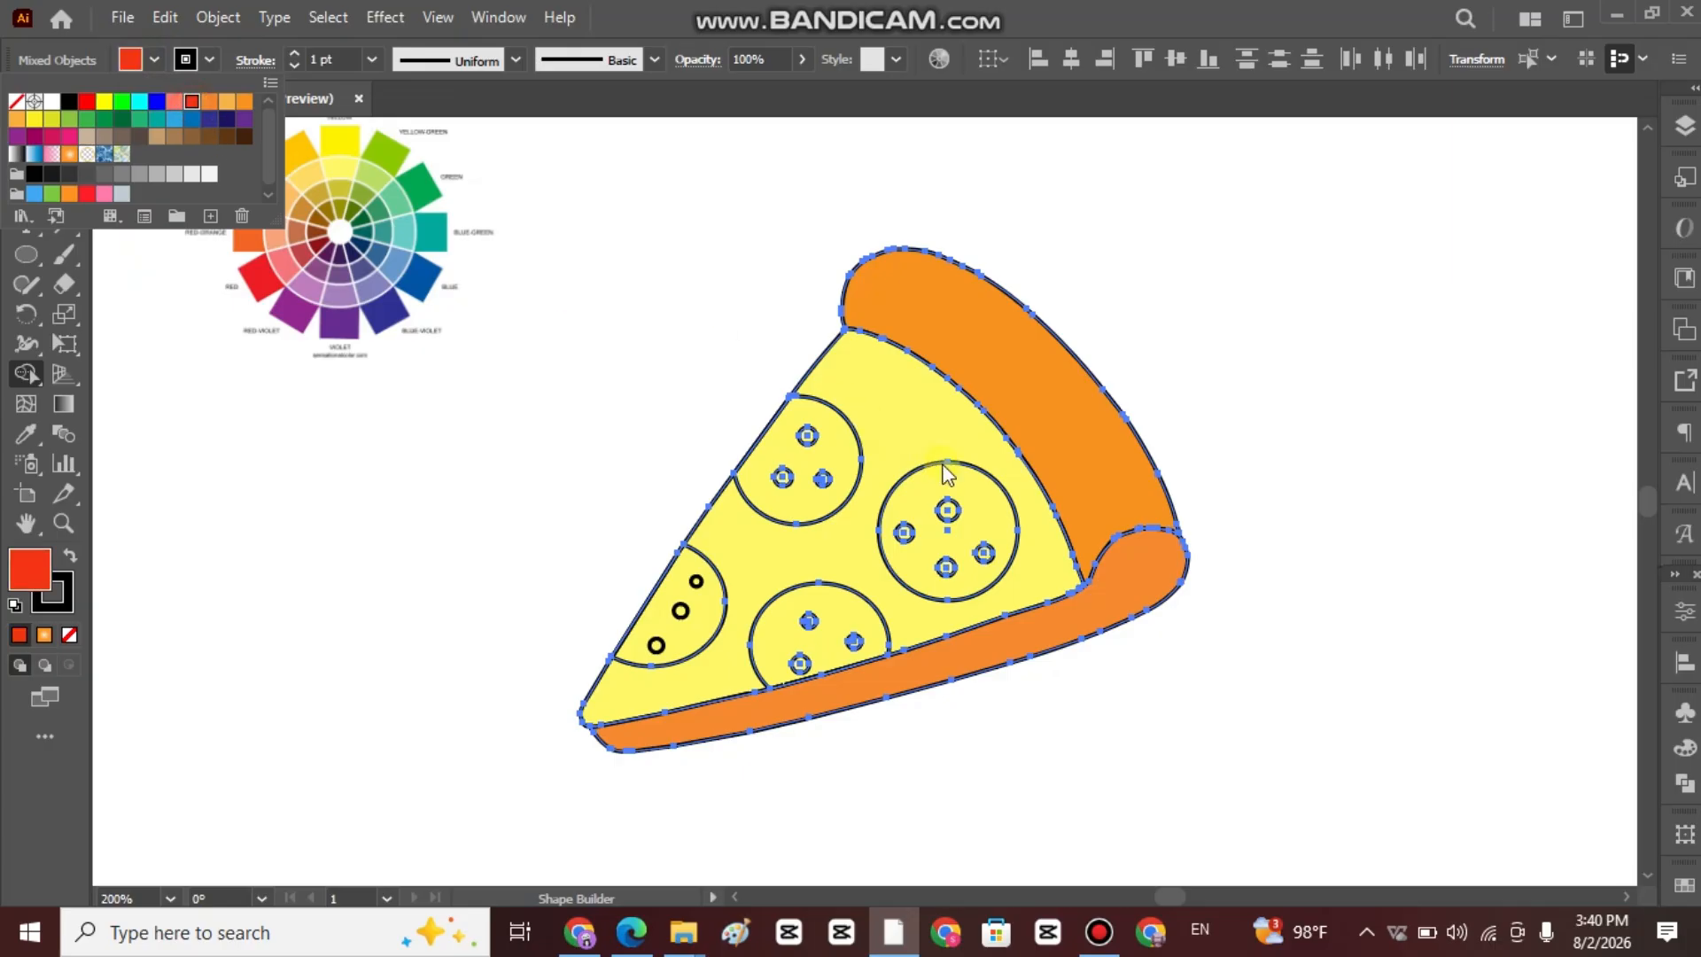
left_click(841, 458)
left_click(843, 454)
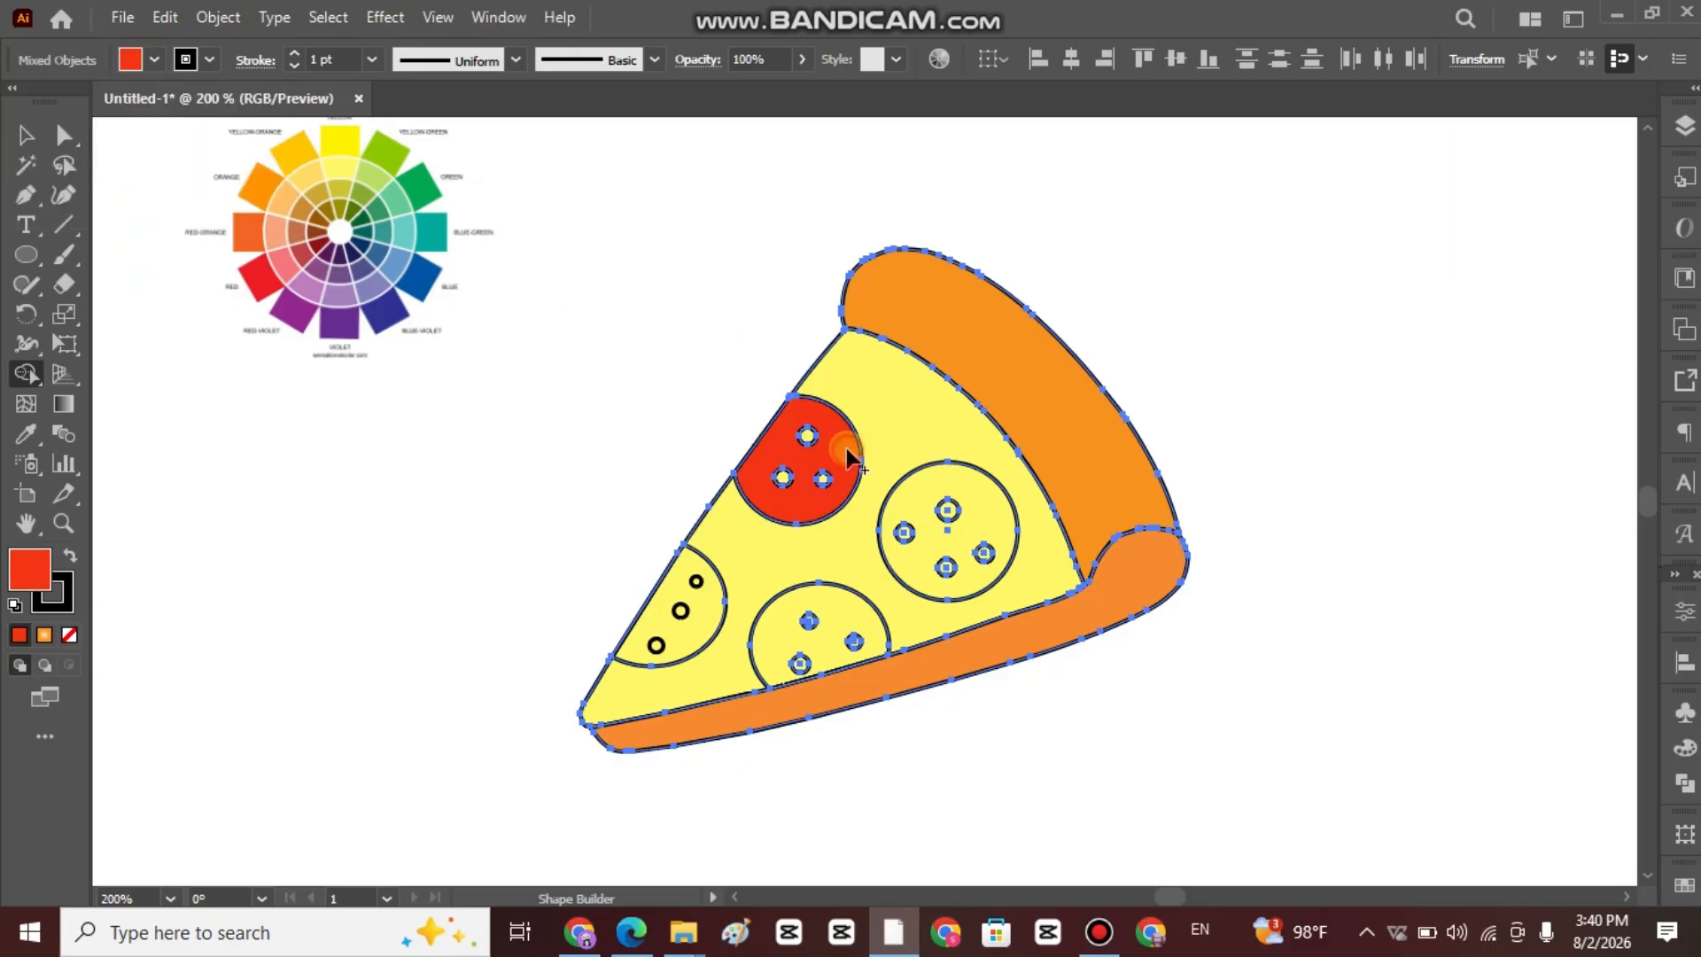
left_click(920, 487)
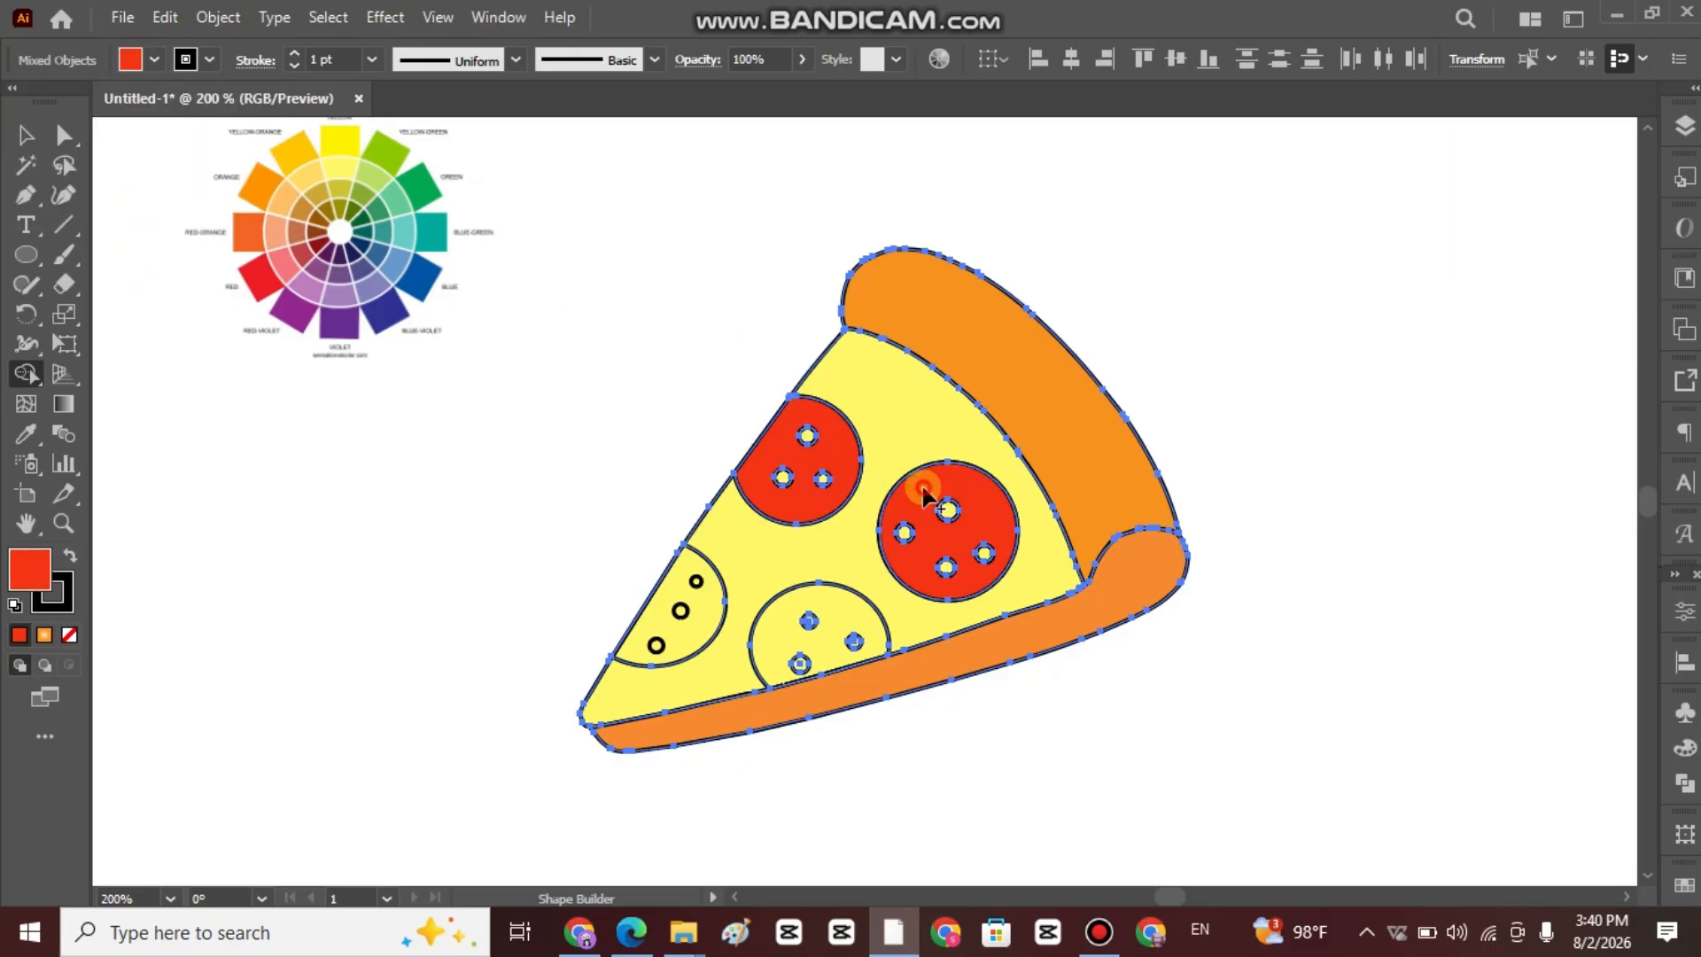
left_click(829, 622)
left_click(713, 592)
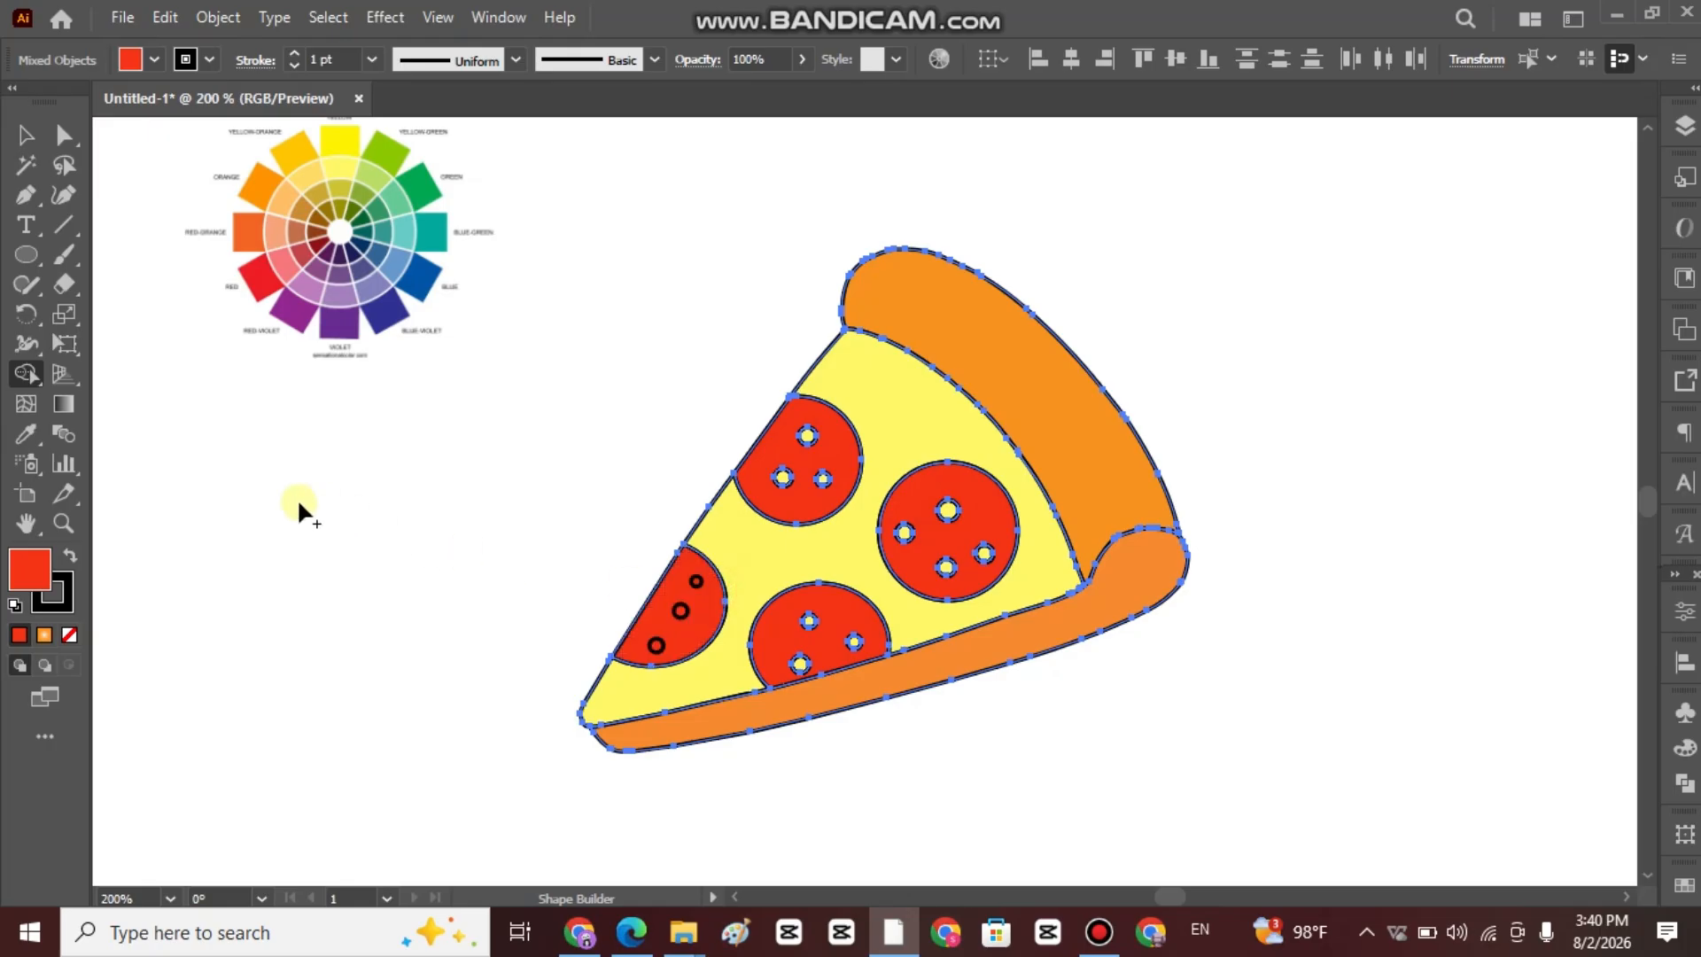
left_click(21, 137)
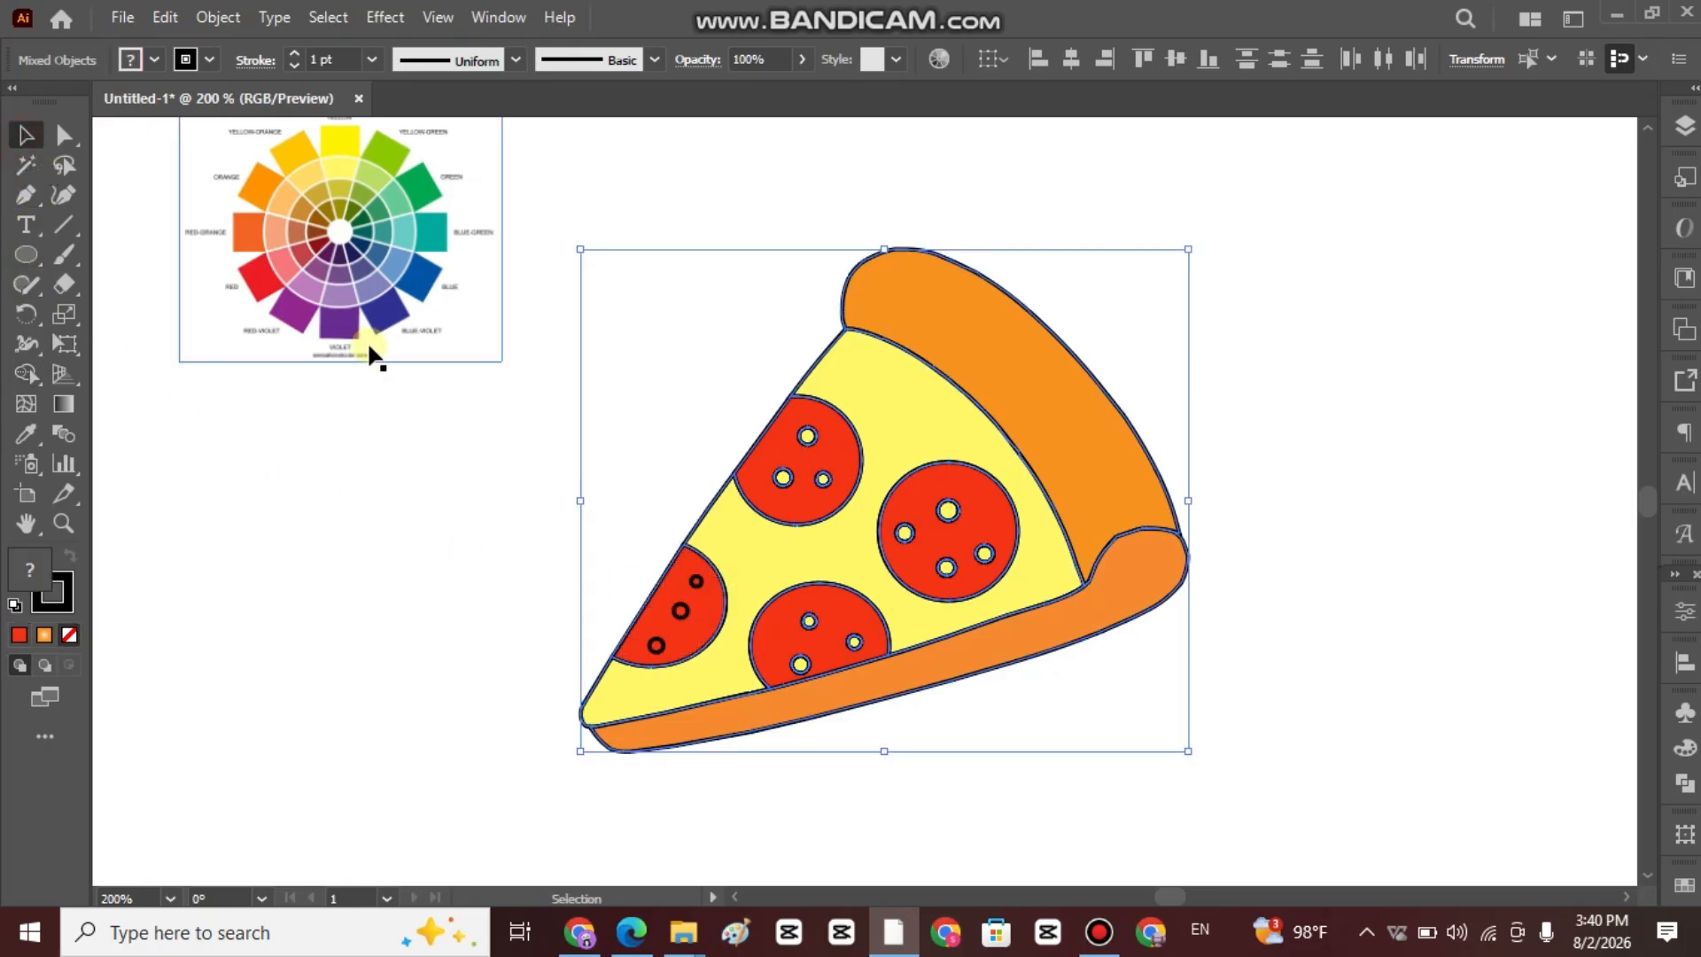
left_click(364, 342)
Fill the top small circle of the uppermost pepperoni with a pink swatch using Shape Builder on the selected slice artwork.
scroll(968, 323, "down", 1, "alt")
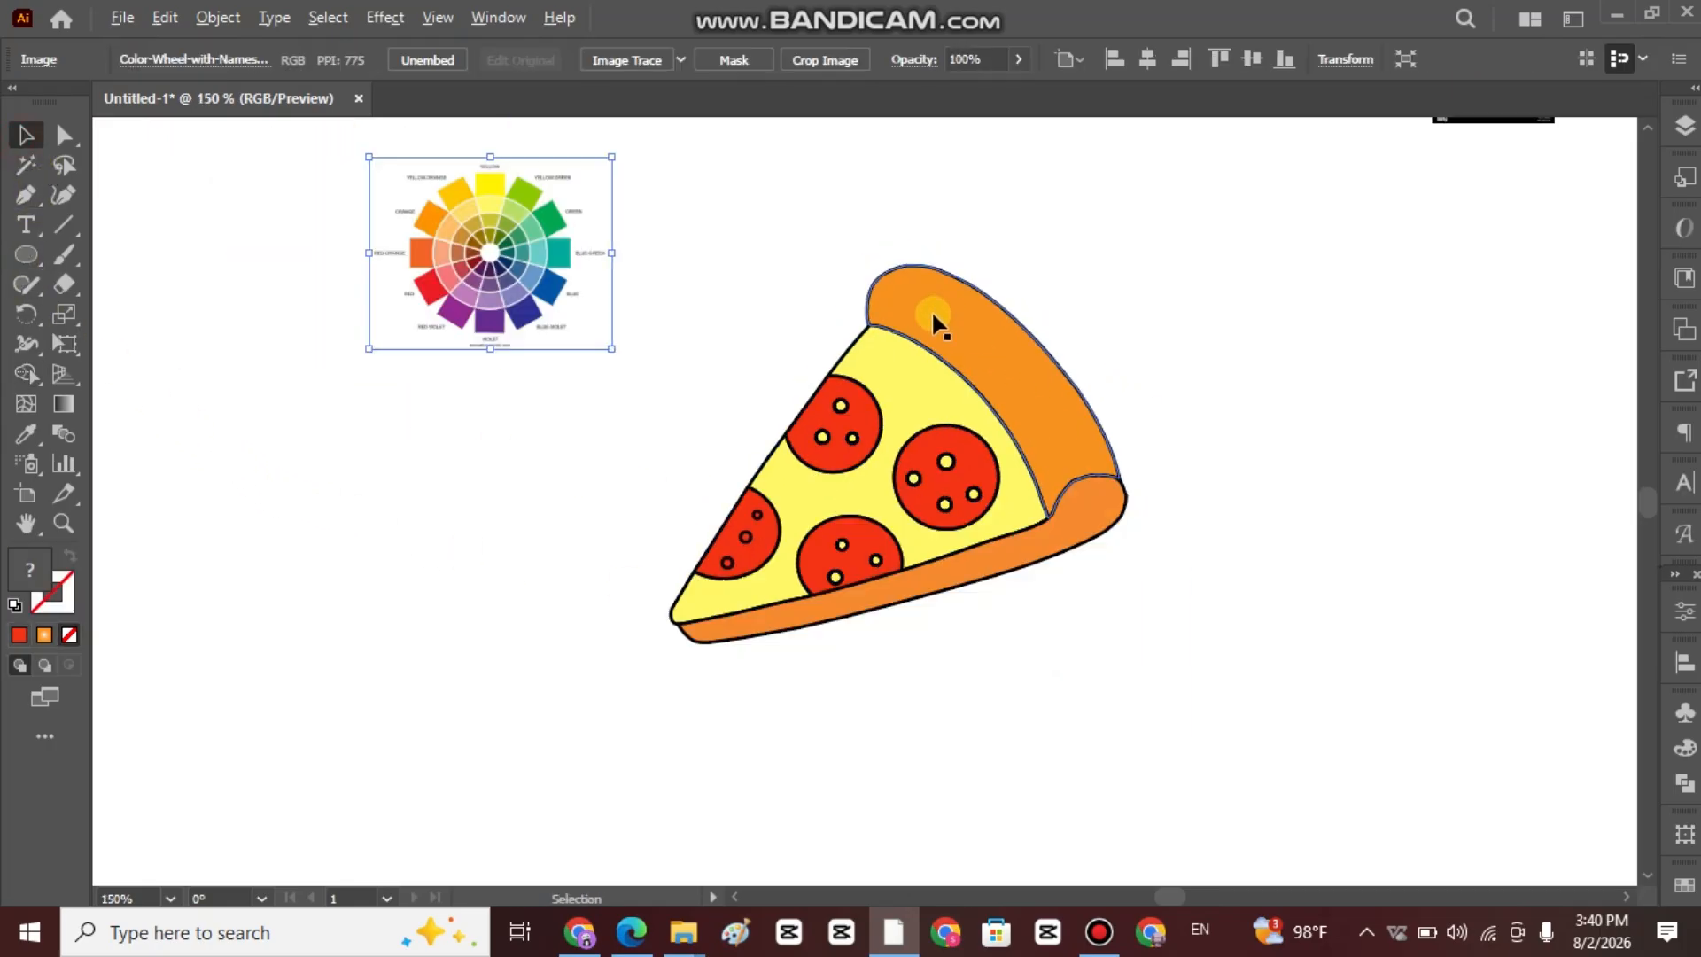
scroll(1146, 243, "up", 2)
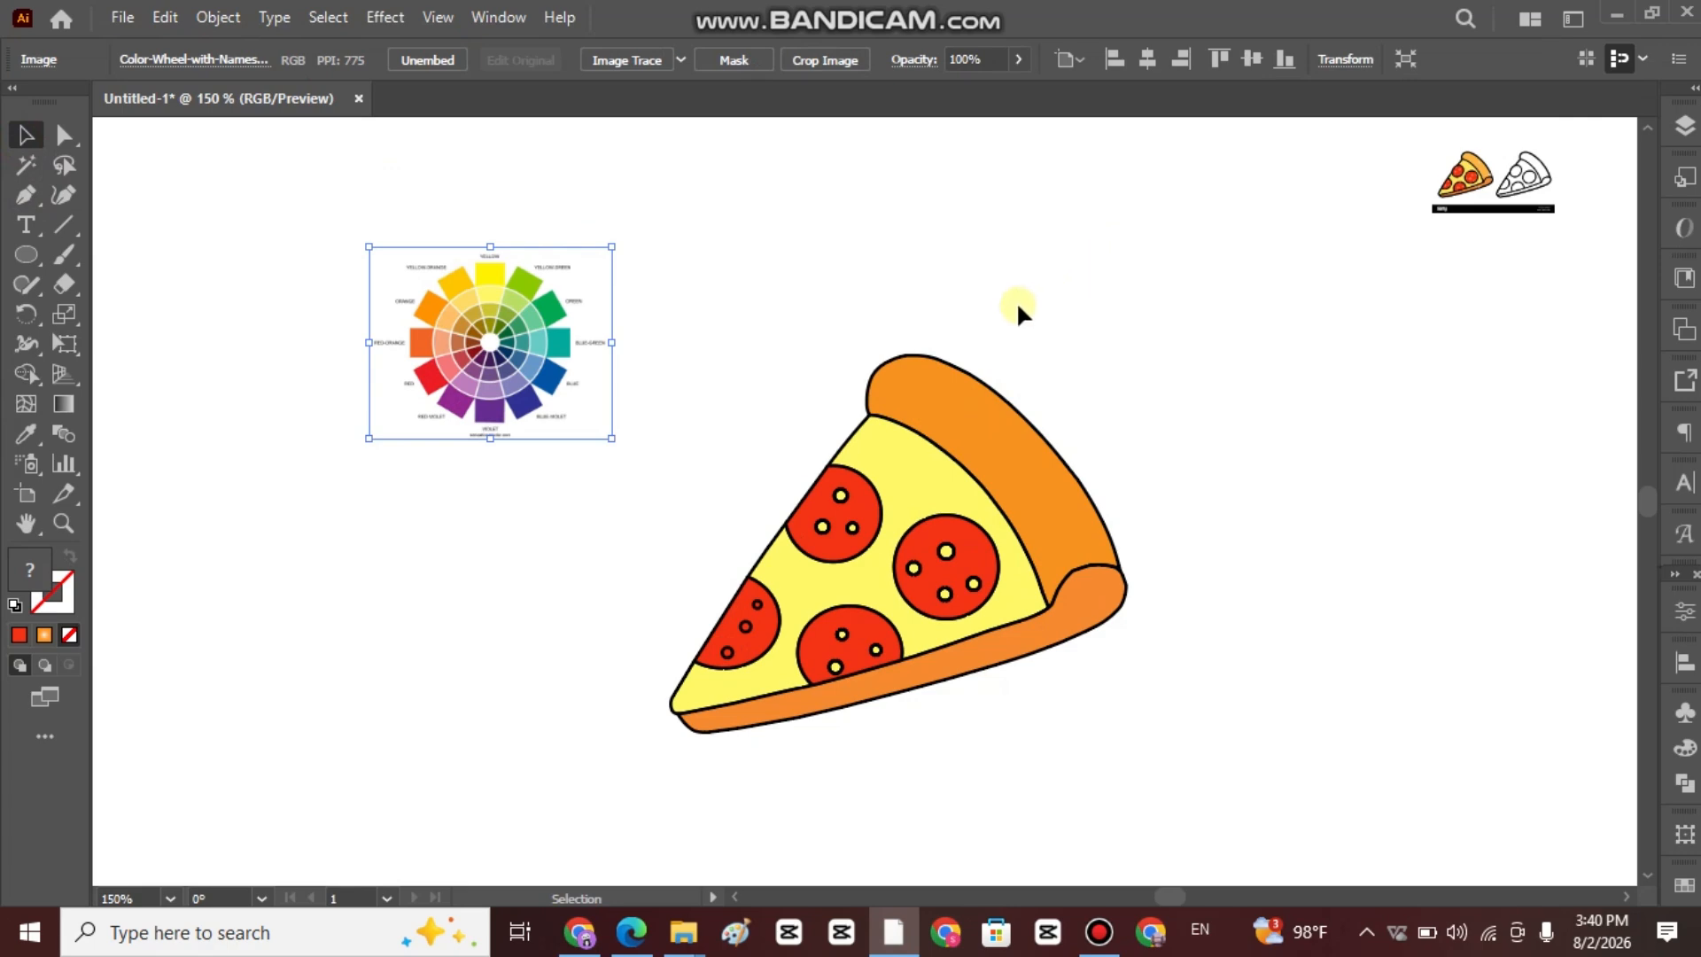
scroll(968, 303, "up", 1, "alt")
scroll(953, 322, "down", 1)
scroll(953, 321, "up", 1, "alt")
left_click(756, 660)
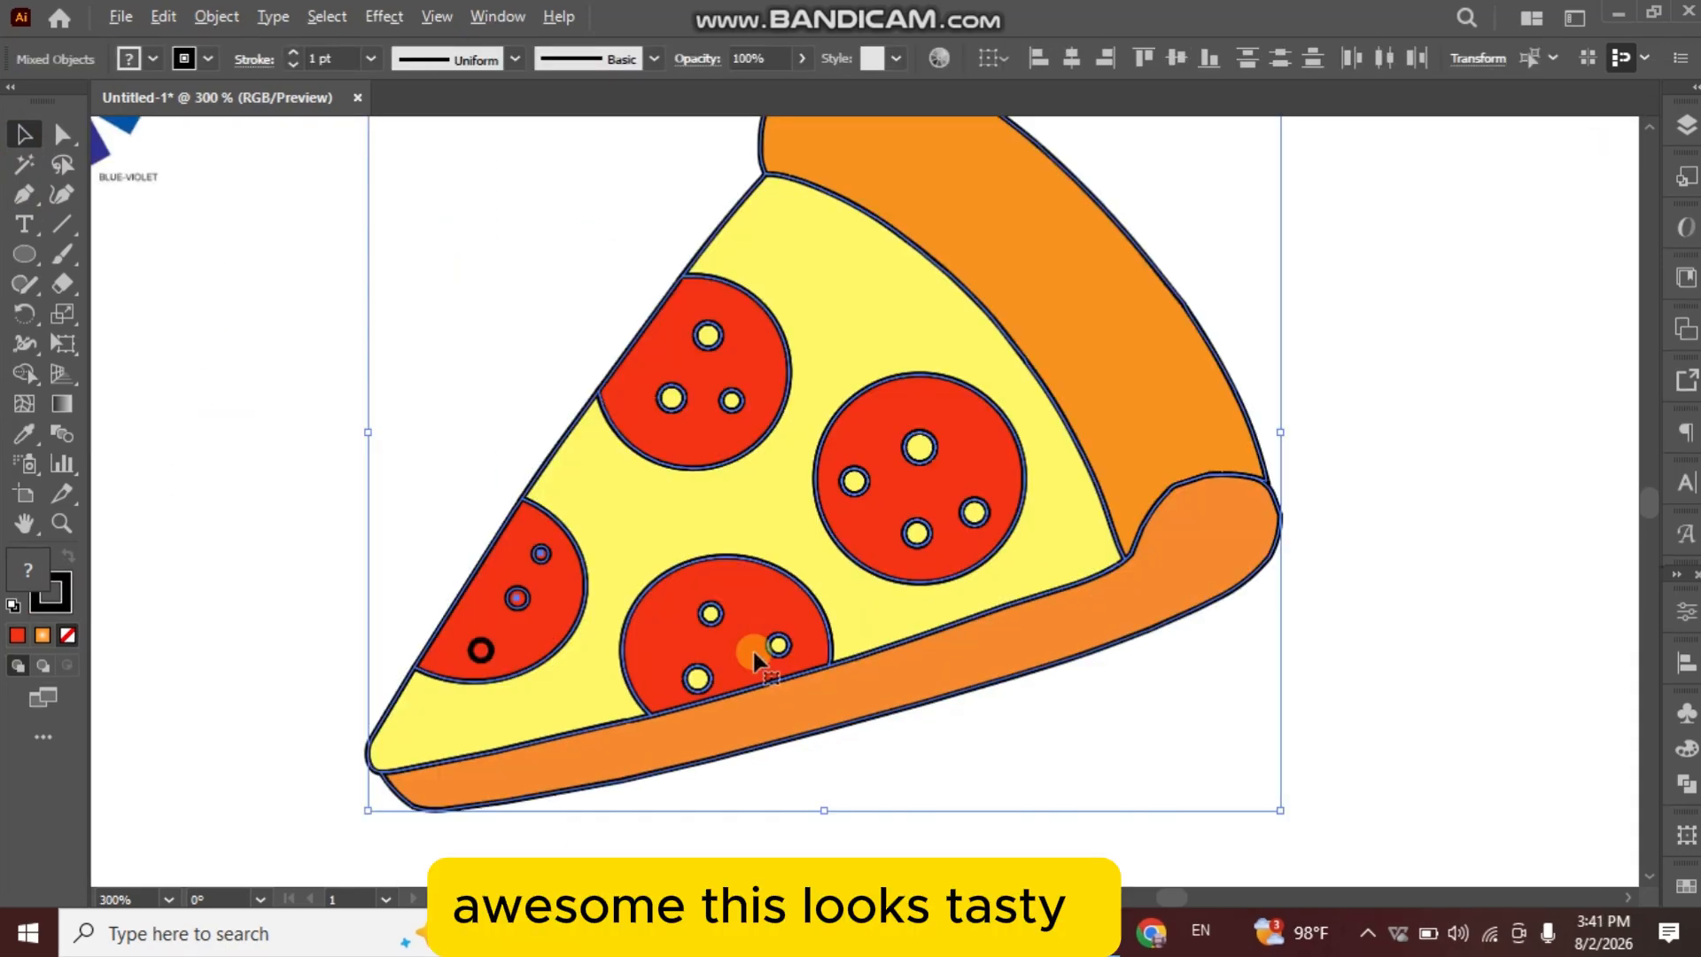
left_click(1391, 512)
left_click_drag(319, 350, 1346, 682)
left_click(25, 374)
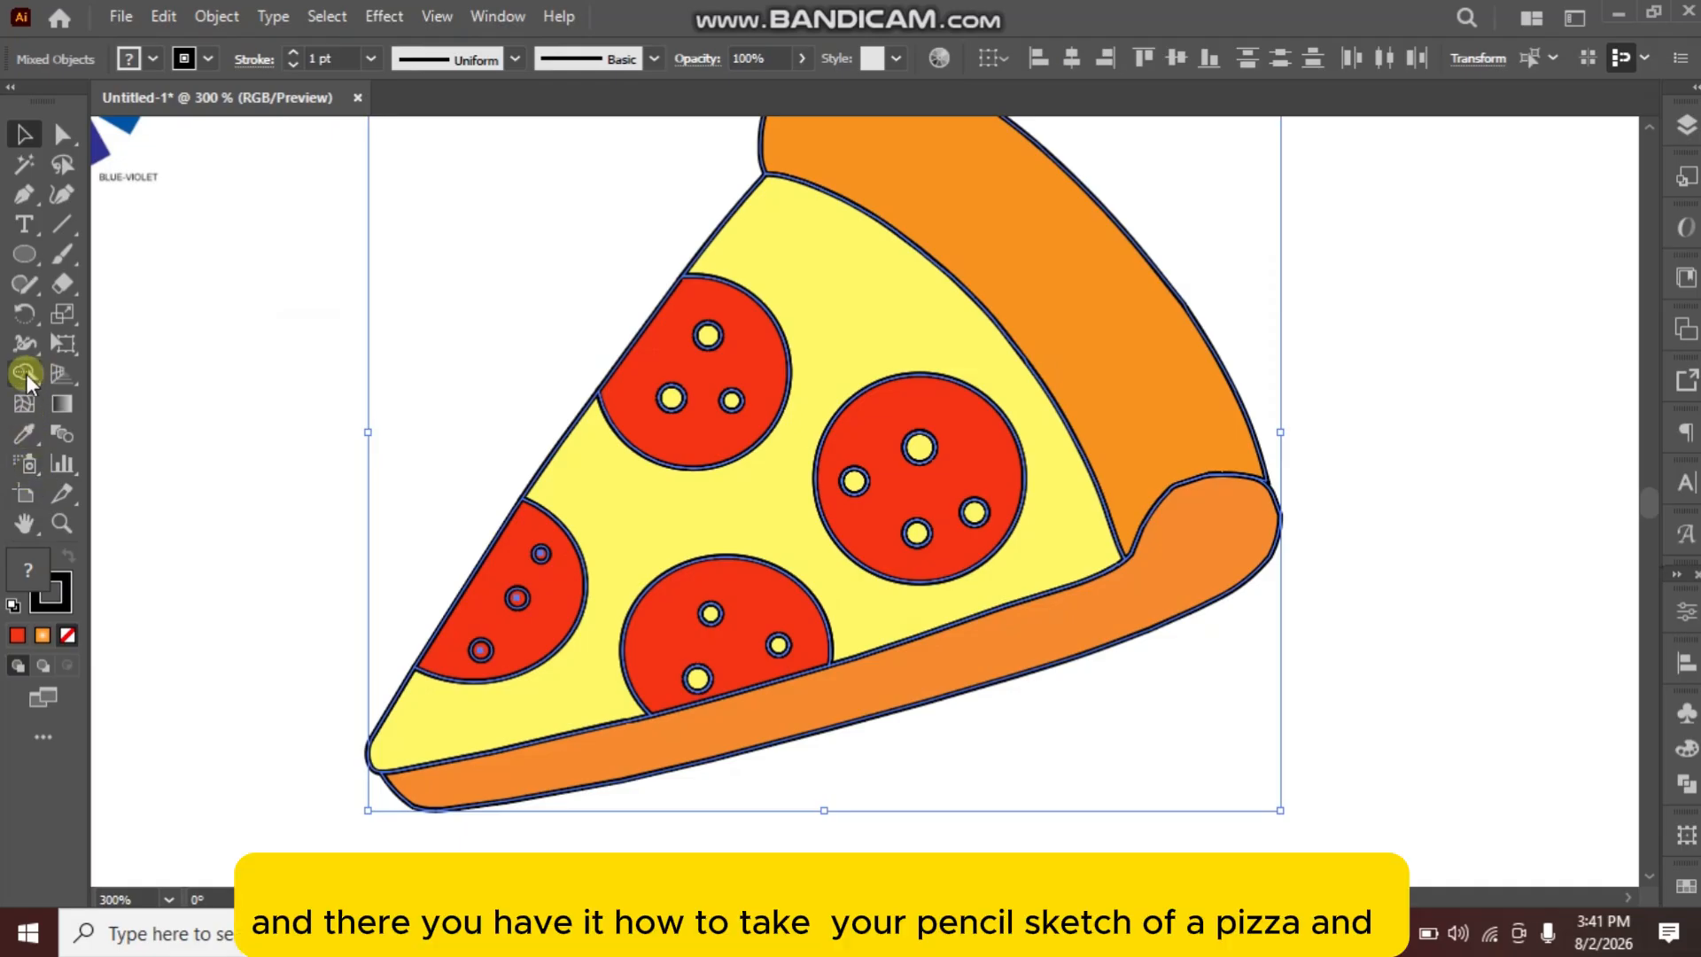
left_click(152, 58)
left_click(101, 197)
left_click(708, 334)
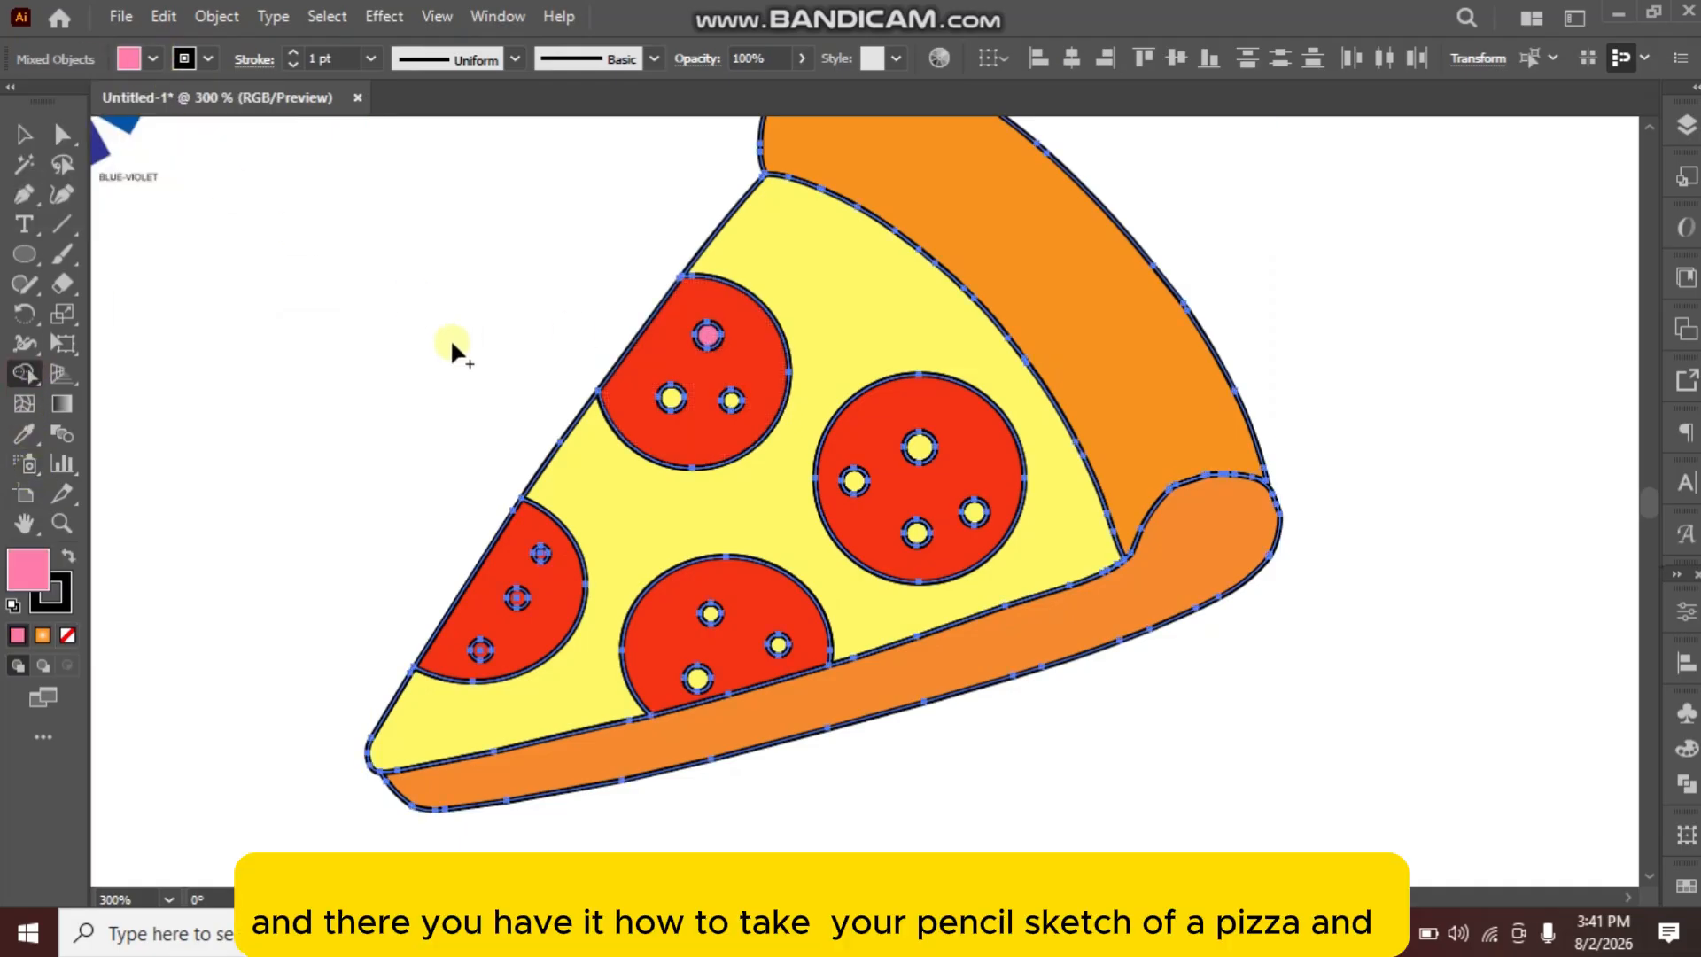
Recolor the top small circle of the uppermost pepperoni with light red sampled from the color wheel using the Eyedropper.
scroll(471, 330, "down", 1)
left_click_drag(471, 323, 694, 410)
left_click(25, 434)
left_click(20, 135)
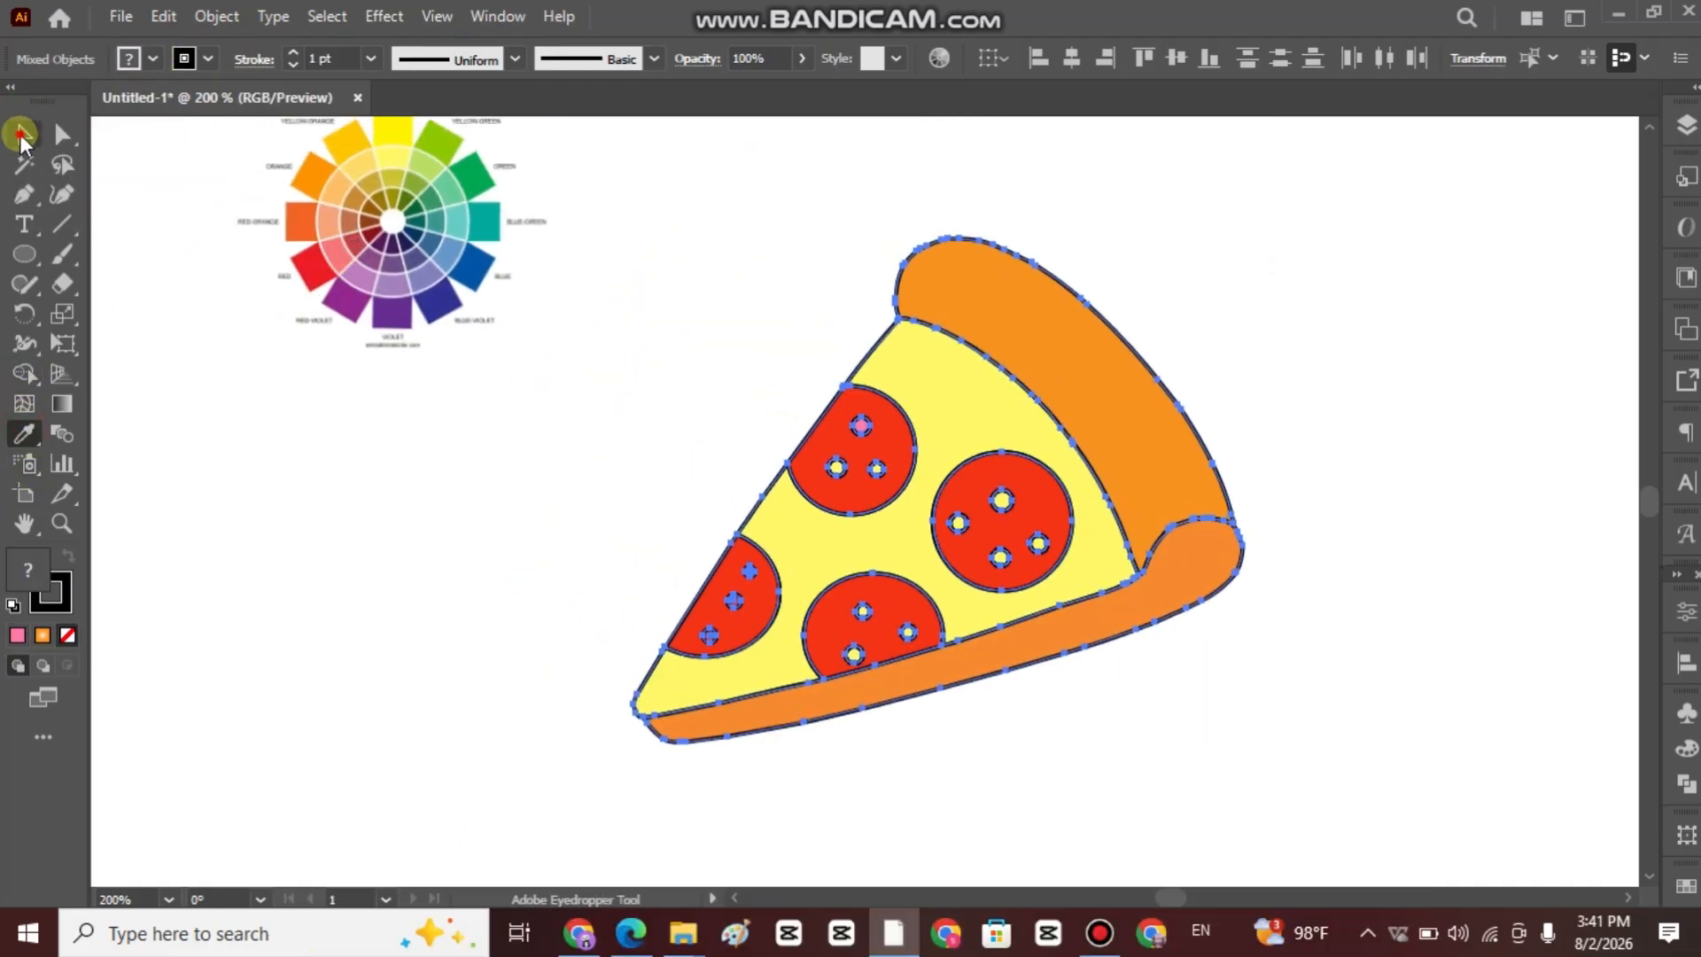
left_click(861, 426)
left_click(25, 434)
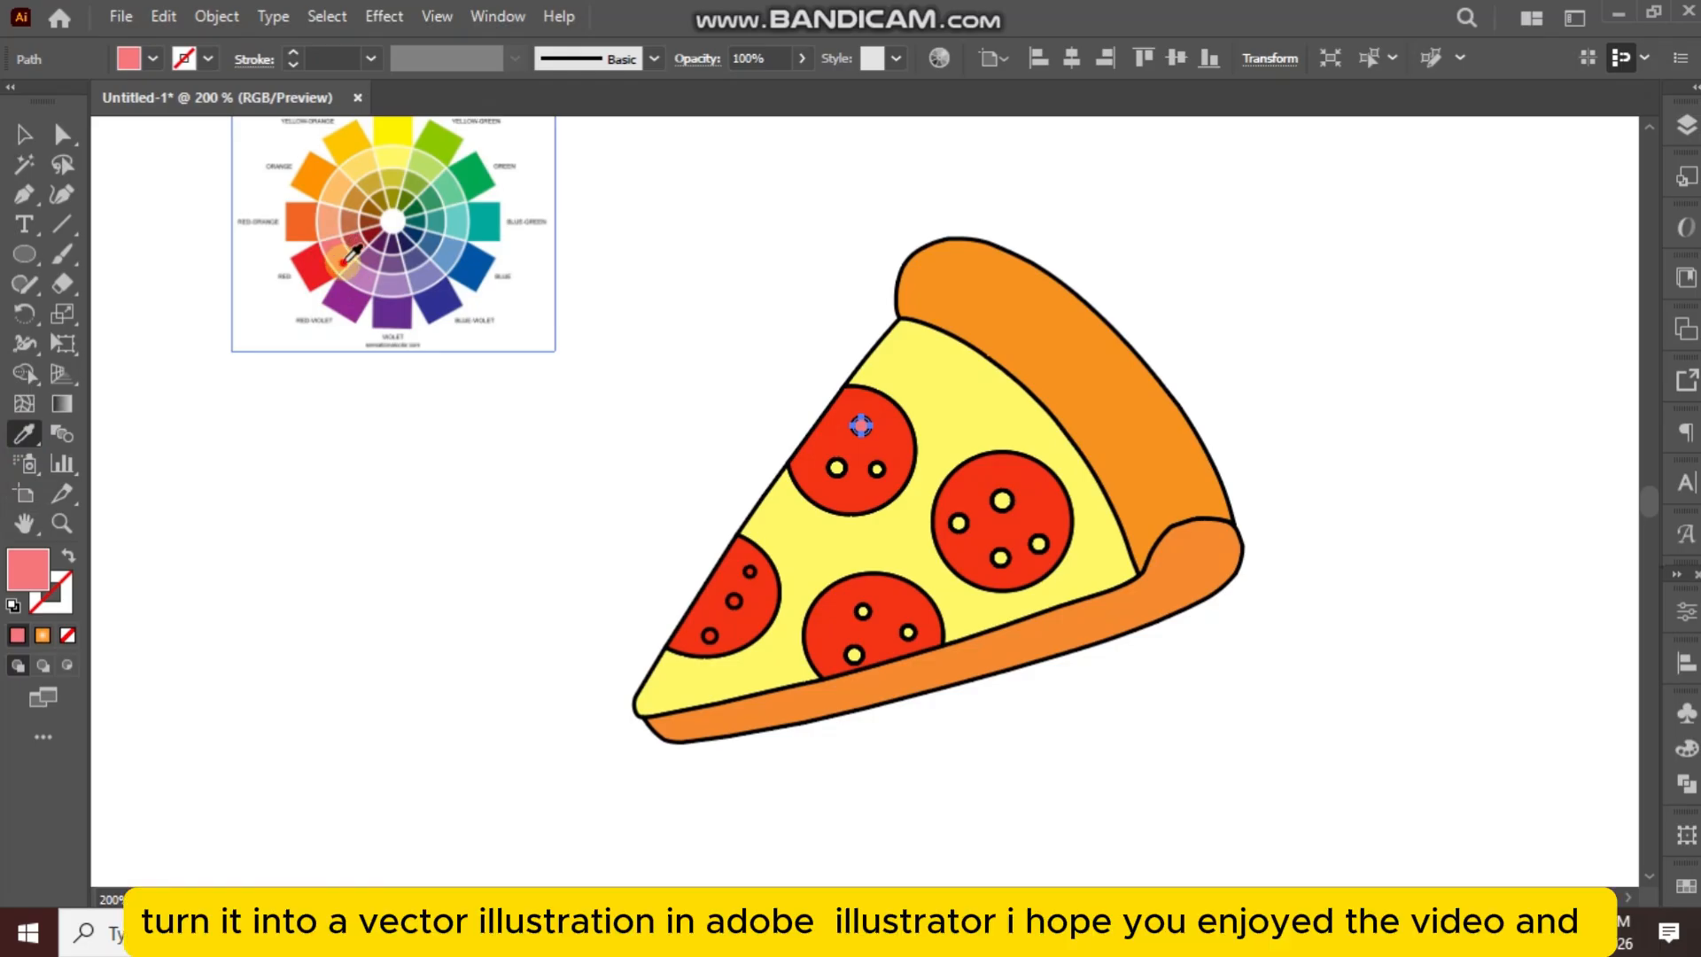
left_click(833, 467)
left_click(68, 635)
left_click(337, 250)
left_click(22, 136)
left_click(205, 321)
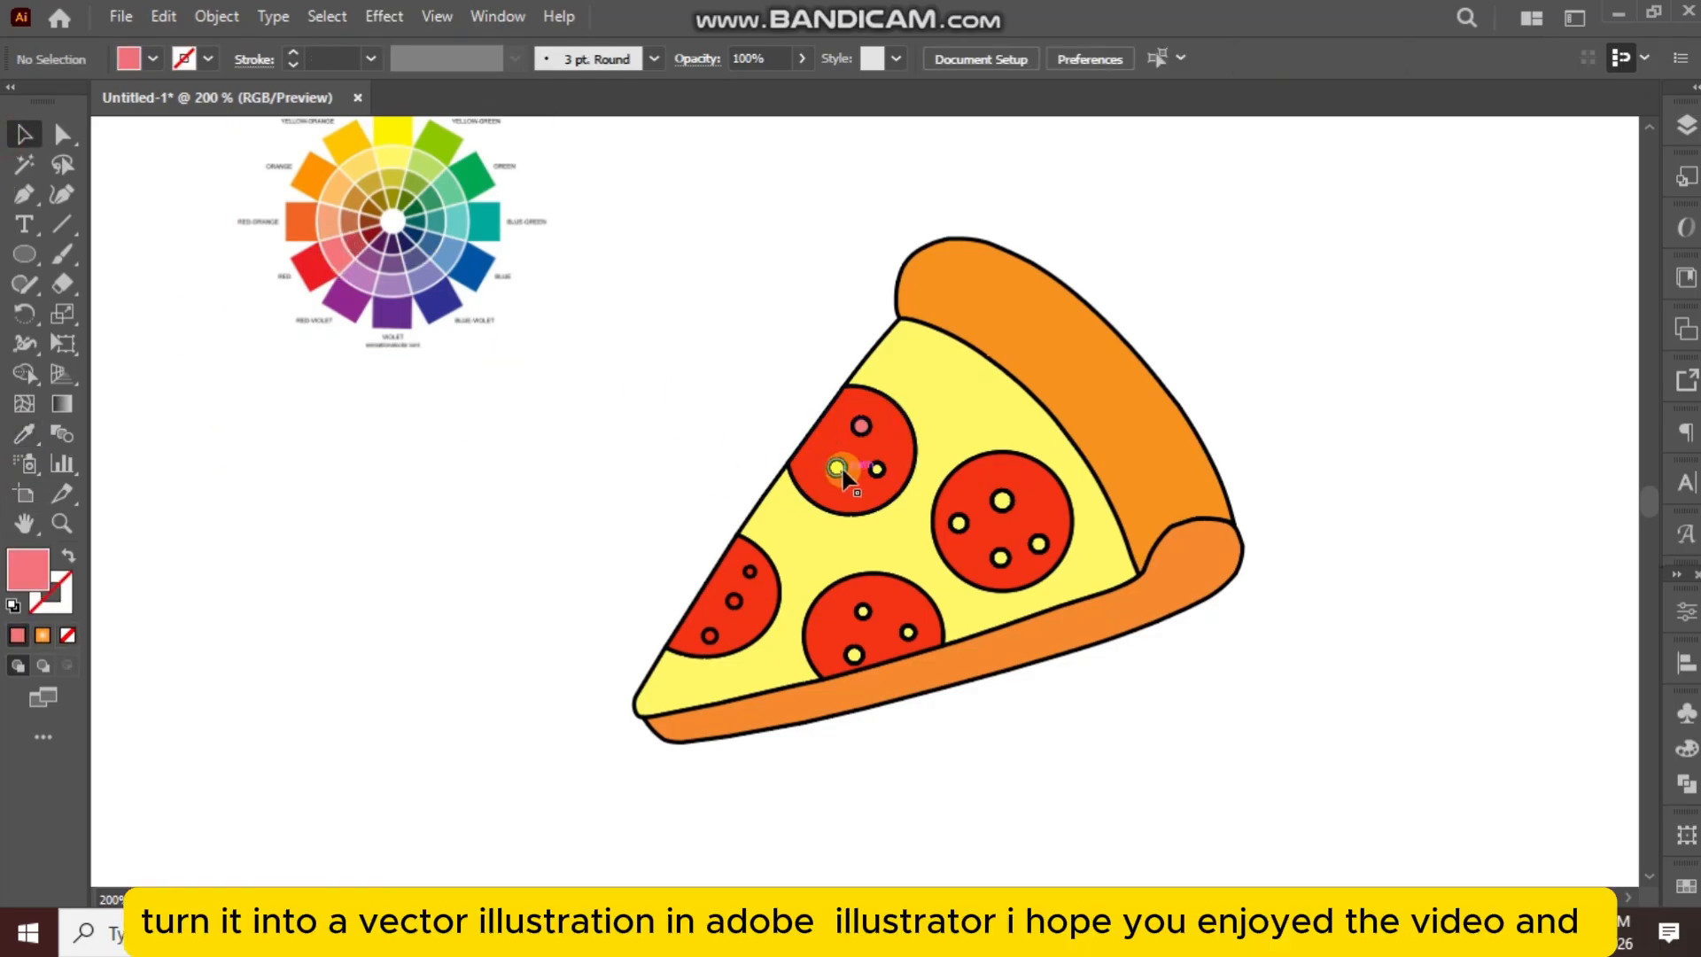
Select the remaining small circles on all four pepperoni slices and fill them with the light red sampled from the color wheel.
left_click(841, 469)
left_click(878, 471, "shift")
left_click(1002, 502, "shift")
left_click(959, 523, "shift")
left_click(1039, 544, "shift")
left_click(1001, 558, "shift")
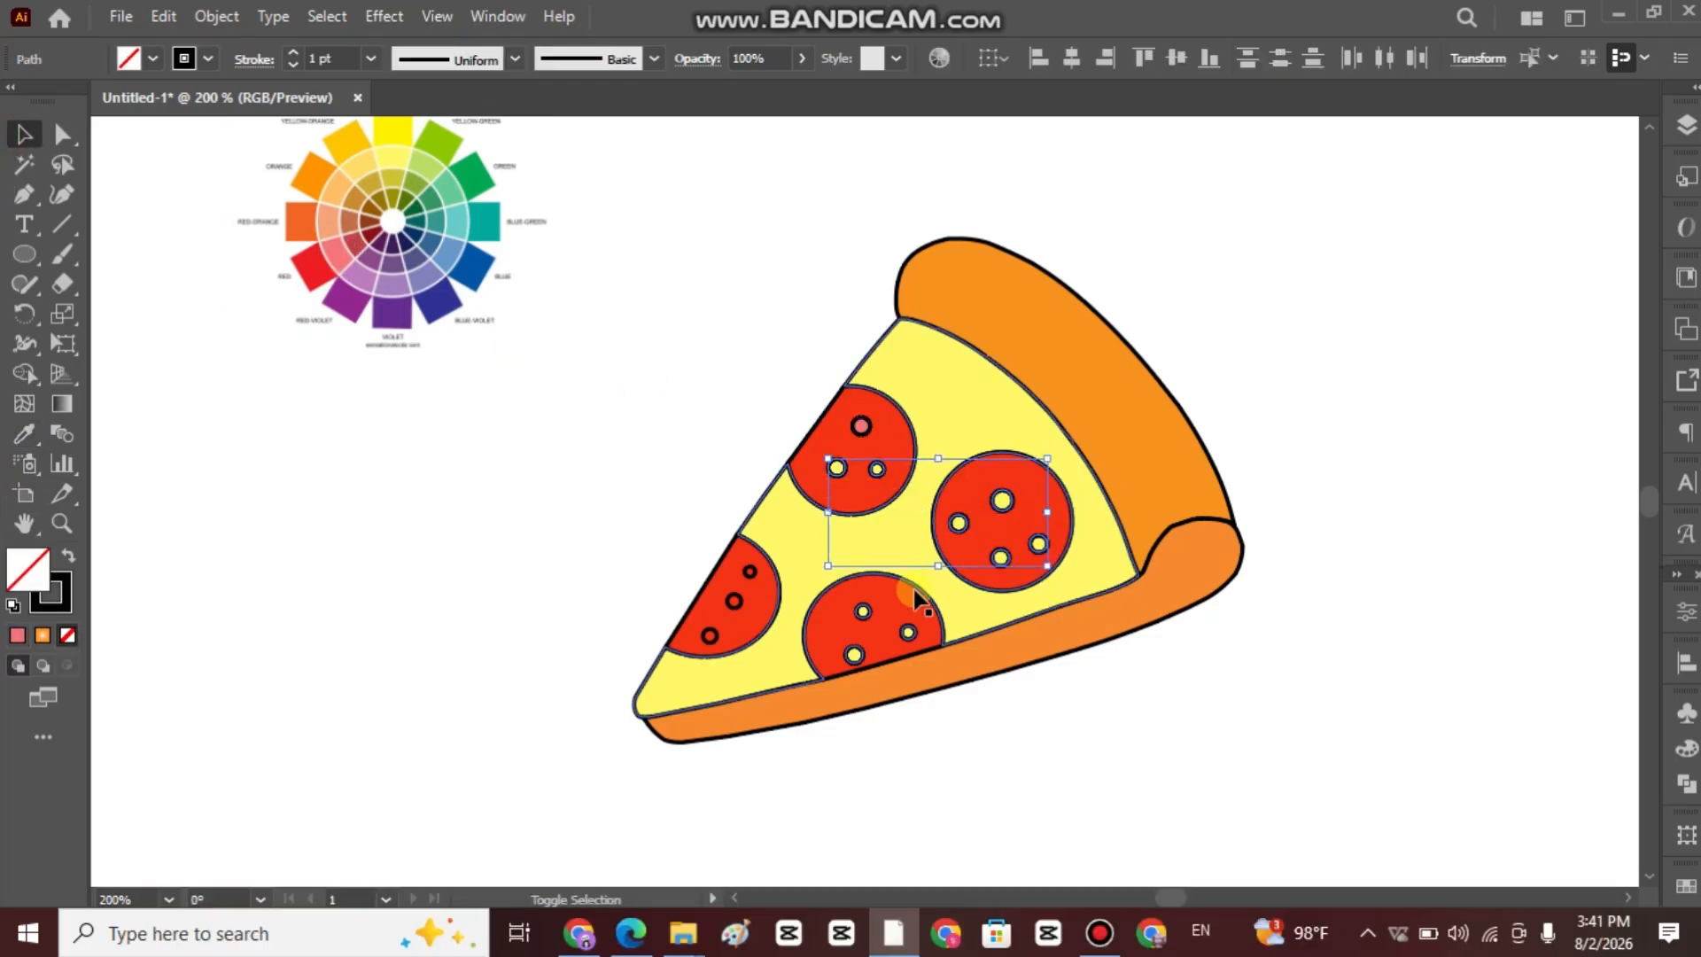
left_click(863, 612, "shift")
left_click(908, 632, "shift")
left_click(854, 655, "shift")
left_click(710, 635, "shift")
left_click(735, 602, "shift")
left_click(750, 572, "shift")
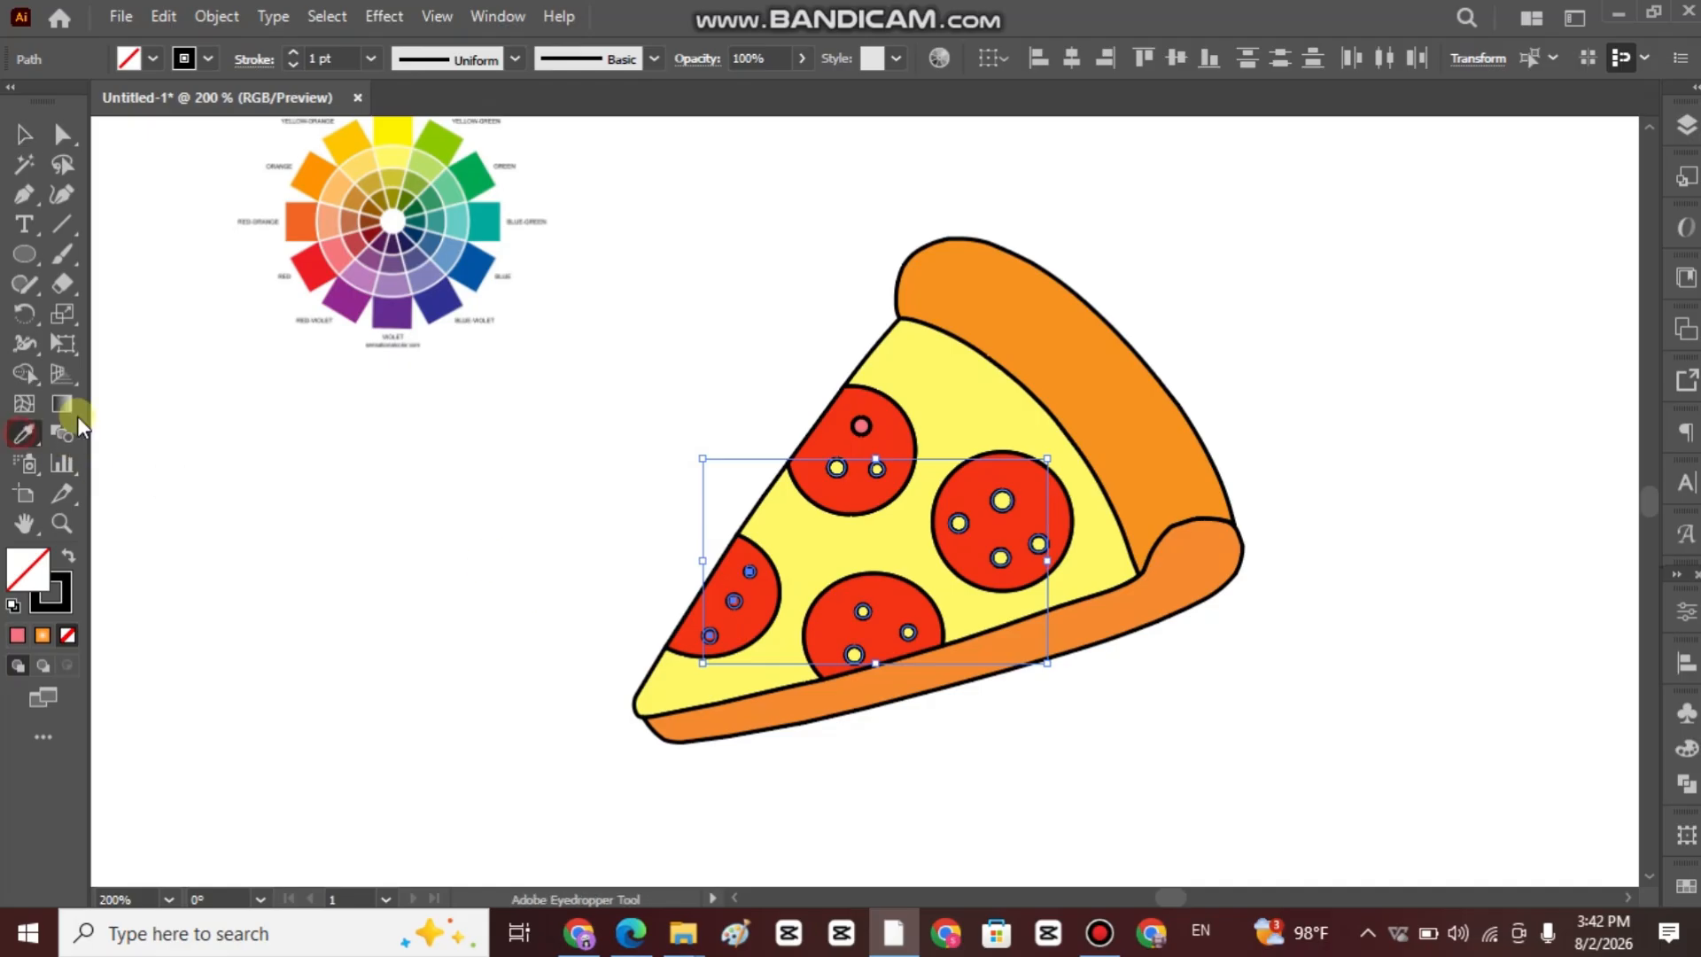
left_click(339, 251)
left_click(24, 136)
left_click(220, 293)
Recolor the uppermost pepperoni and the full round pepperoni with the pure red sampled from the color wheel.
left_click(888, 441)
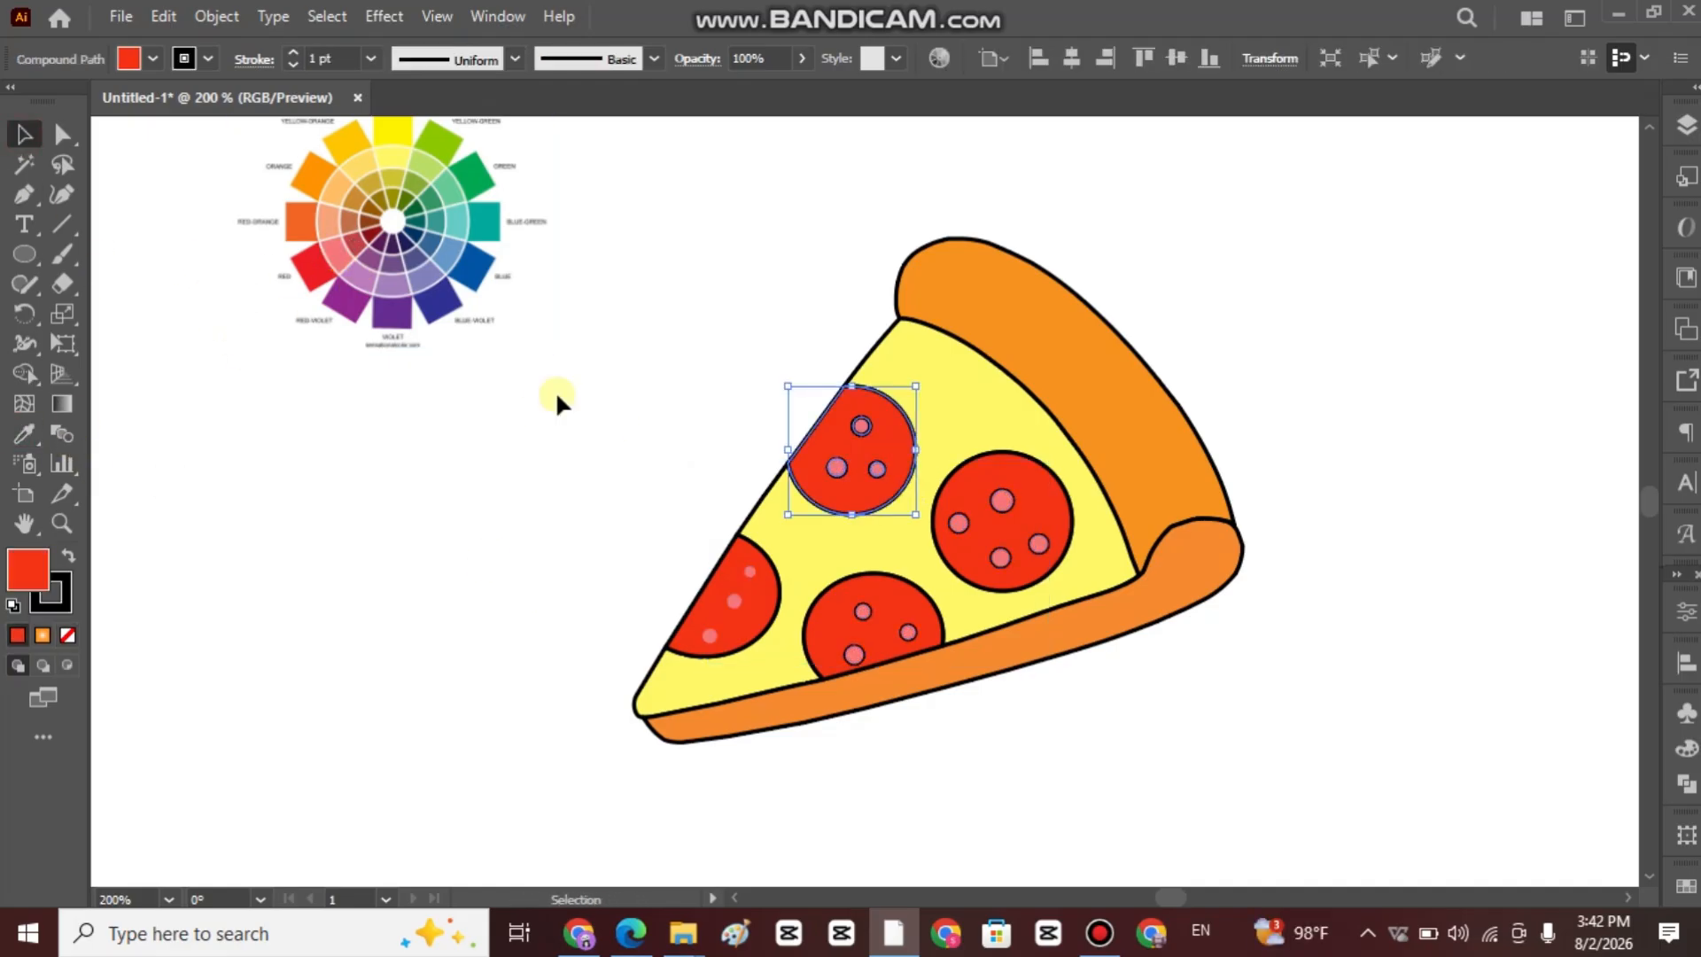
left_click(24, 435)
left_click(310, 266)
left_click(24, 135)
left_click(1033, 479)
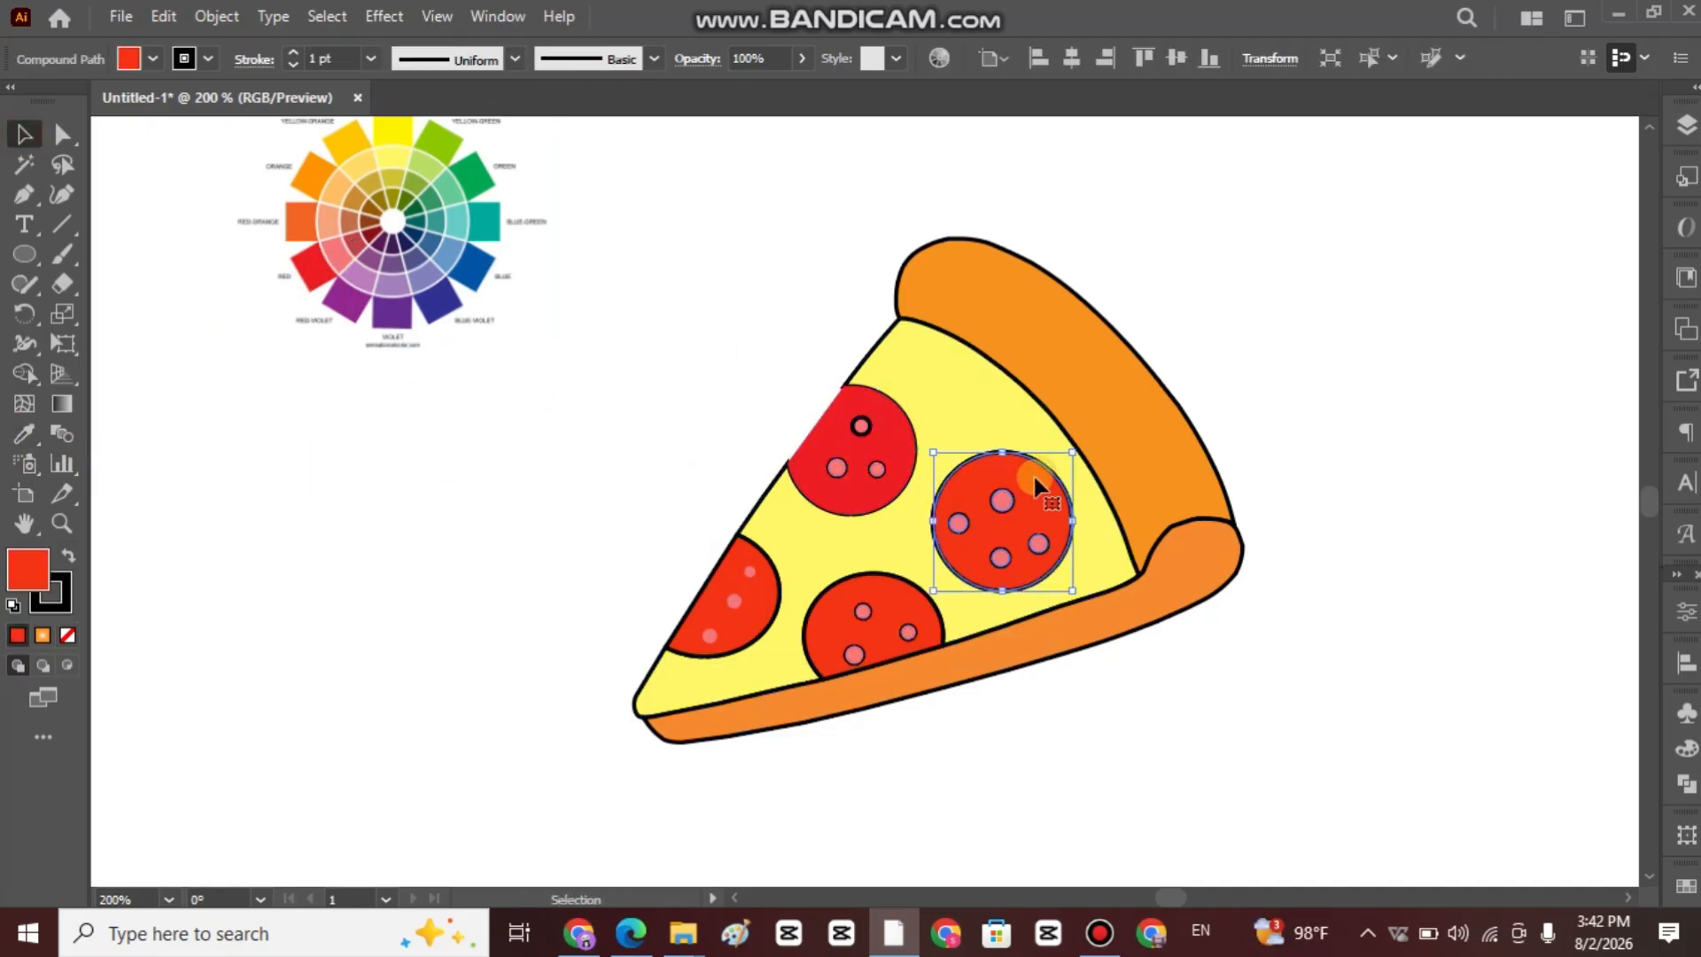
left_click(24, 434)
left_click(311, 266)
left_click(24, 135)
Recolor the pepperoni touching the lower crust and the one nearest the slice's tip with the color wheel's pure red.
left_click(886, 643)
left_click(24, 434)
left_click(311, 265)
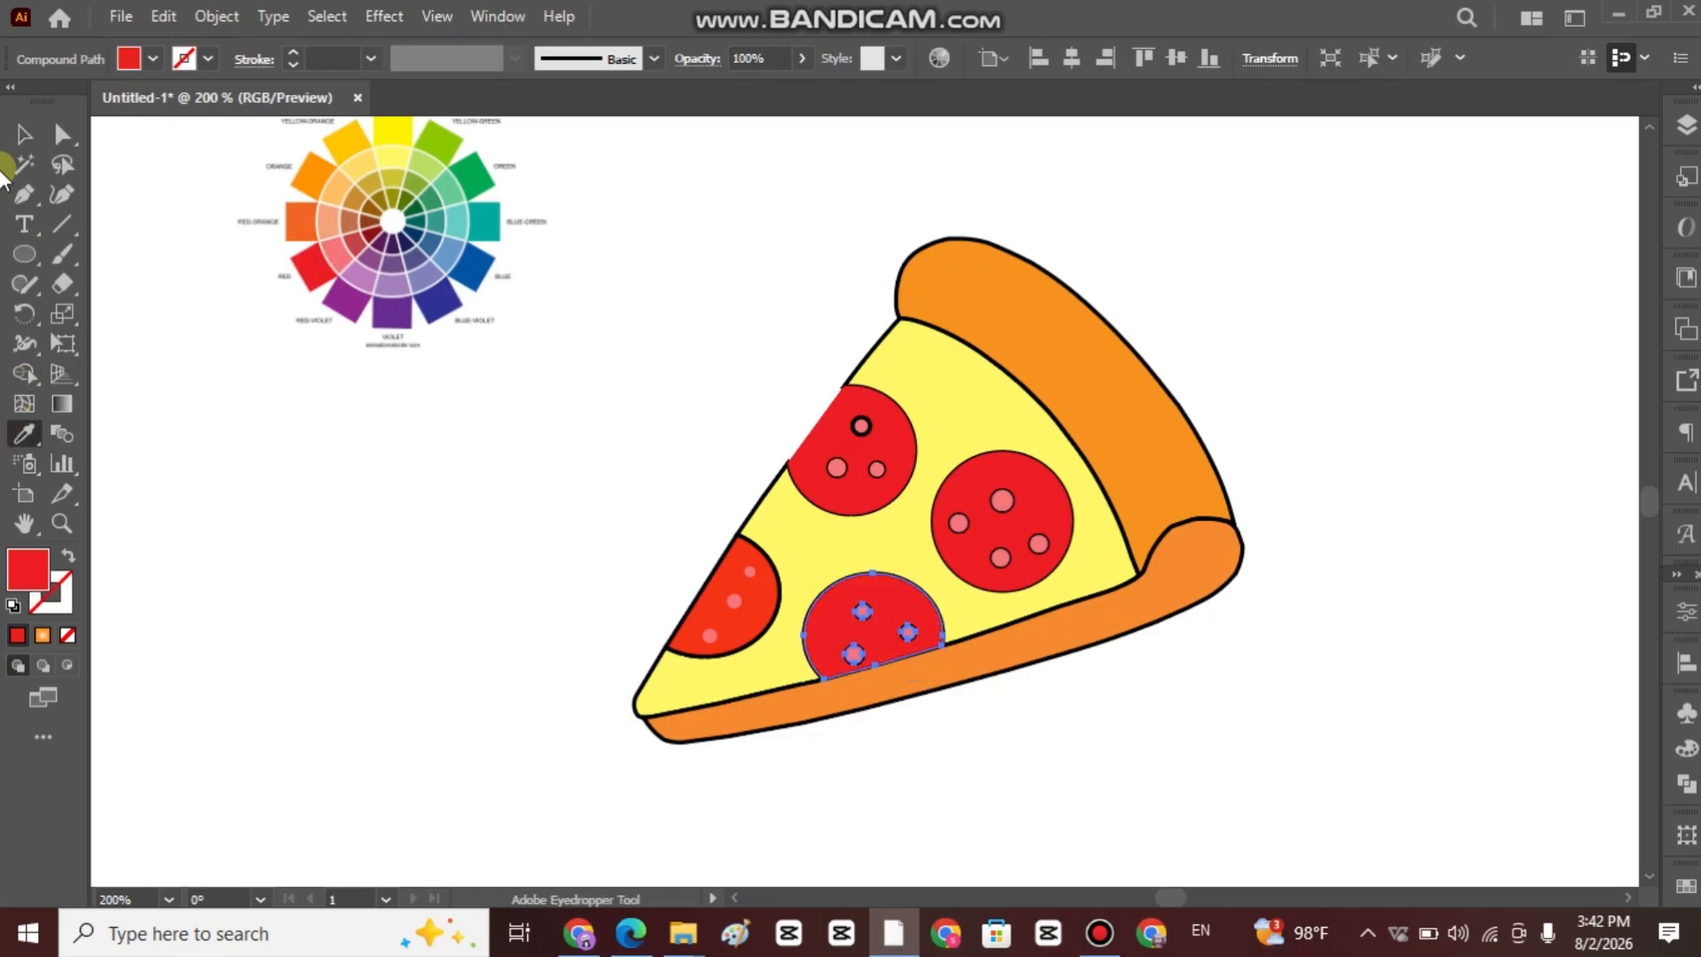
left_click(23, 136)
left_click(202, 312)
left_click(709, 602)
left_click(24, 434)
left_click(310, 266)
left_click(24, 135)
left_click(181, 306)
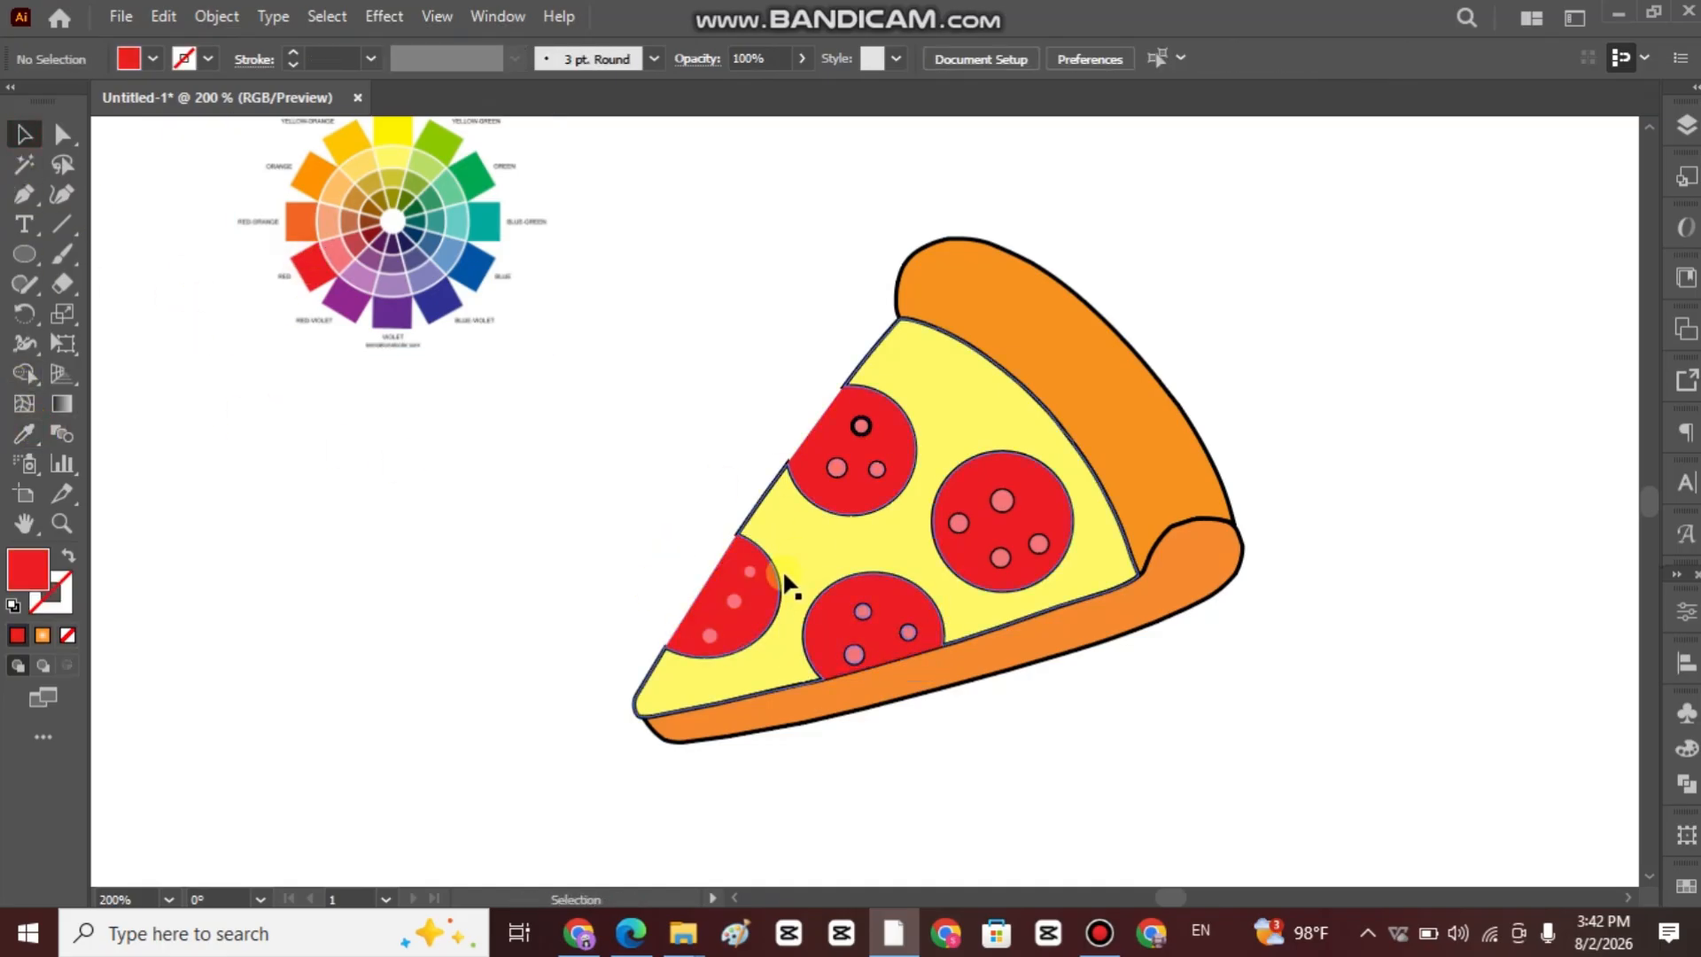
Select the whole pizza slice and thicken its outlines to a 2 pt stroke.
left_click_drag(682, 213, 1220, 725)
scroll(732, 389, "down", 1)
left_click_drag(712, 229, 1219, 737)
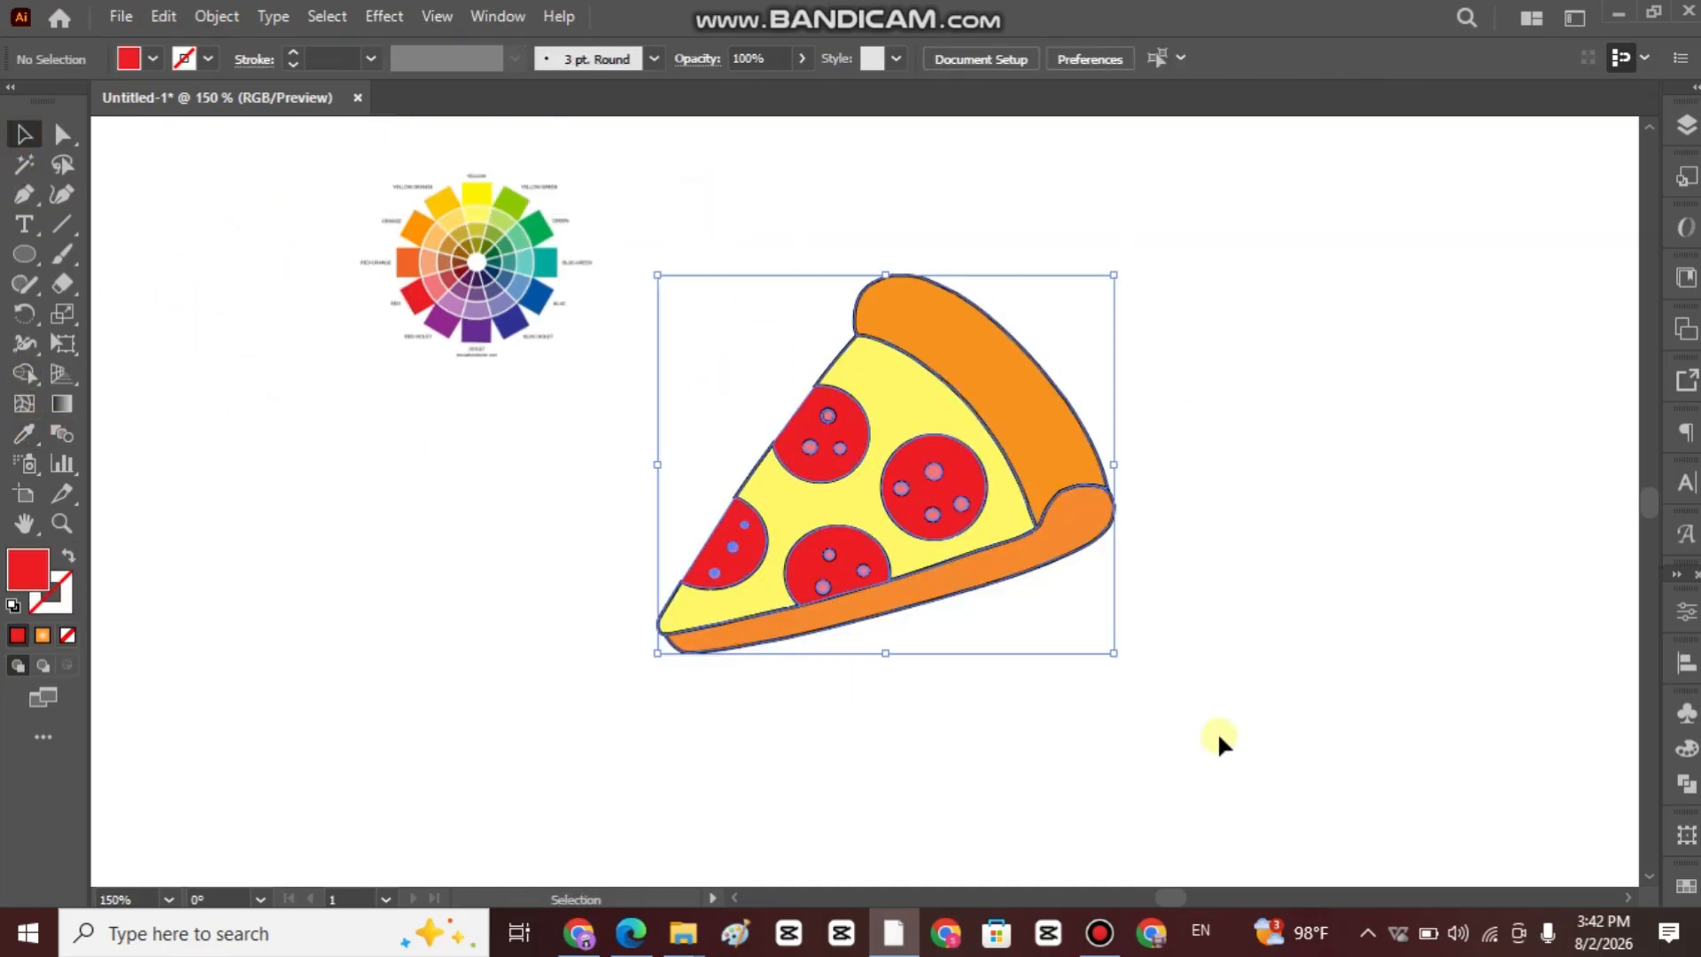
left_click(294, 52)
left_click(293, 52)
left_click(1329, 403)
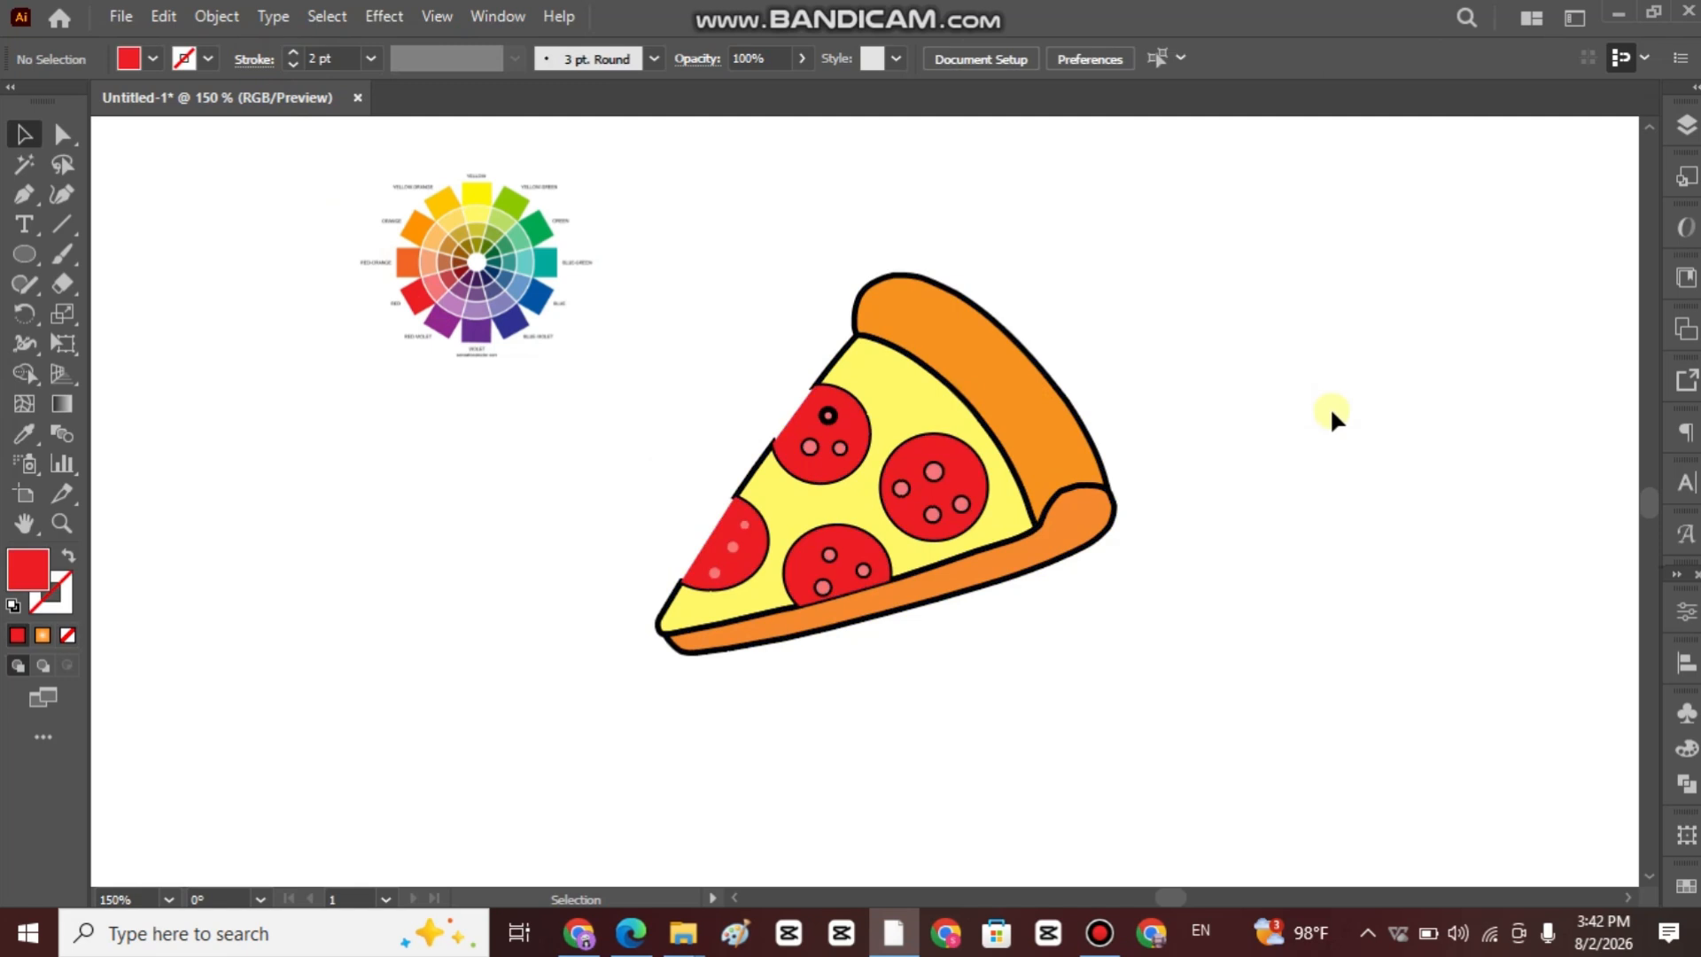
Thin the heavy ring around the top small circle of the uppermost pepperoni, setting its stroke to 0.75 pt.
left_click(832, 413)
left_click(293, 64)
left_click(294, 65)
left_click(1497, 340)
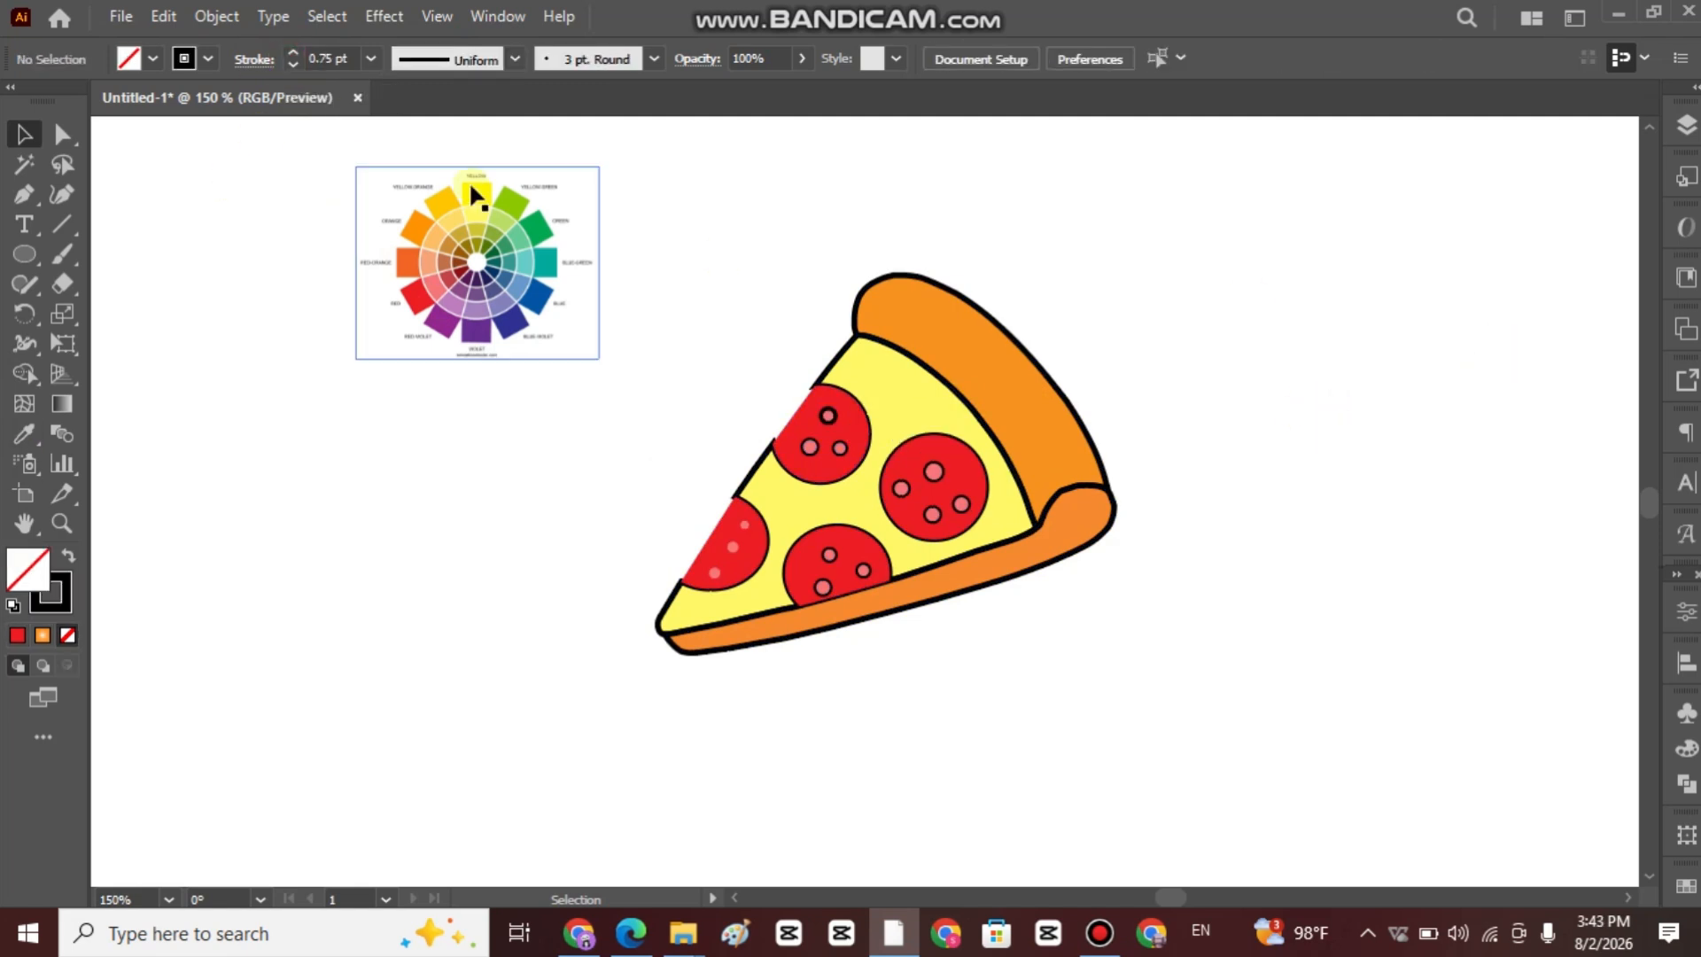
left_click(827, 409)
left_click(603, 523)
Give the three small circles on the pepperoni nearest the tip a black 0.75 pt outline.
left_click(745, 524)
left_click(733, 546, "shift")
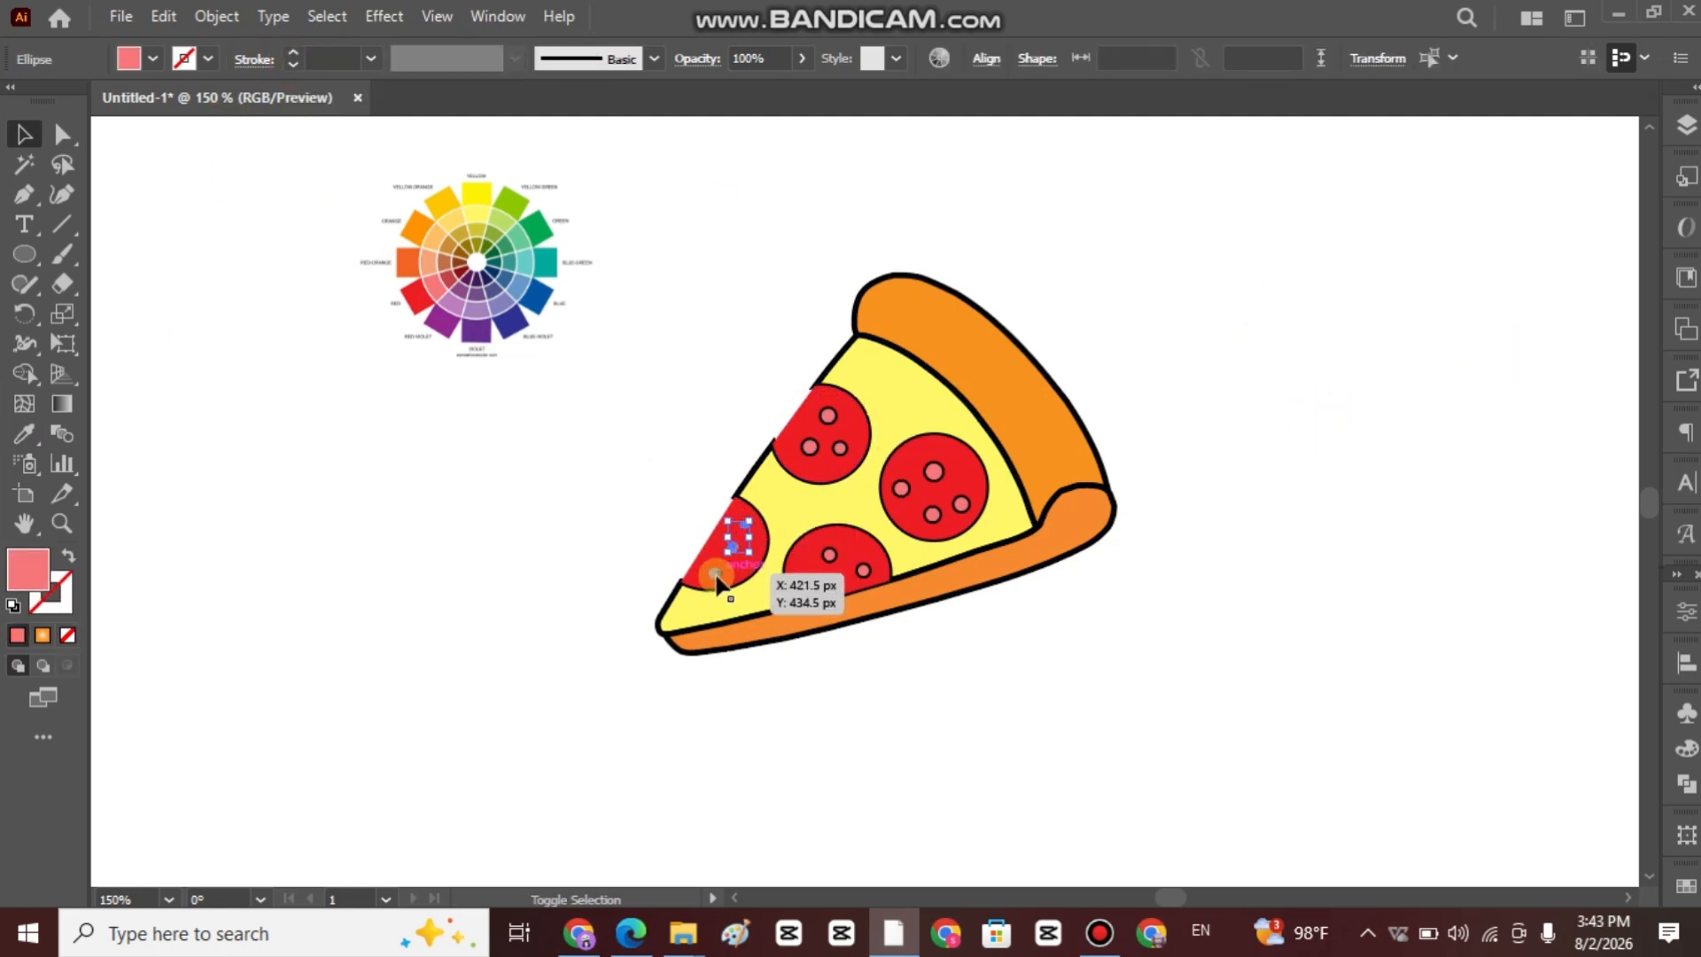
left_click(714, 573, "shift")
left_click(294, 53)
left_click(294, 65)
left_click(1262, 291)
scroll(1205, 381, "up", 3)
left_click_drag(1225, 479, 1151, 434)
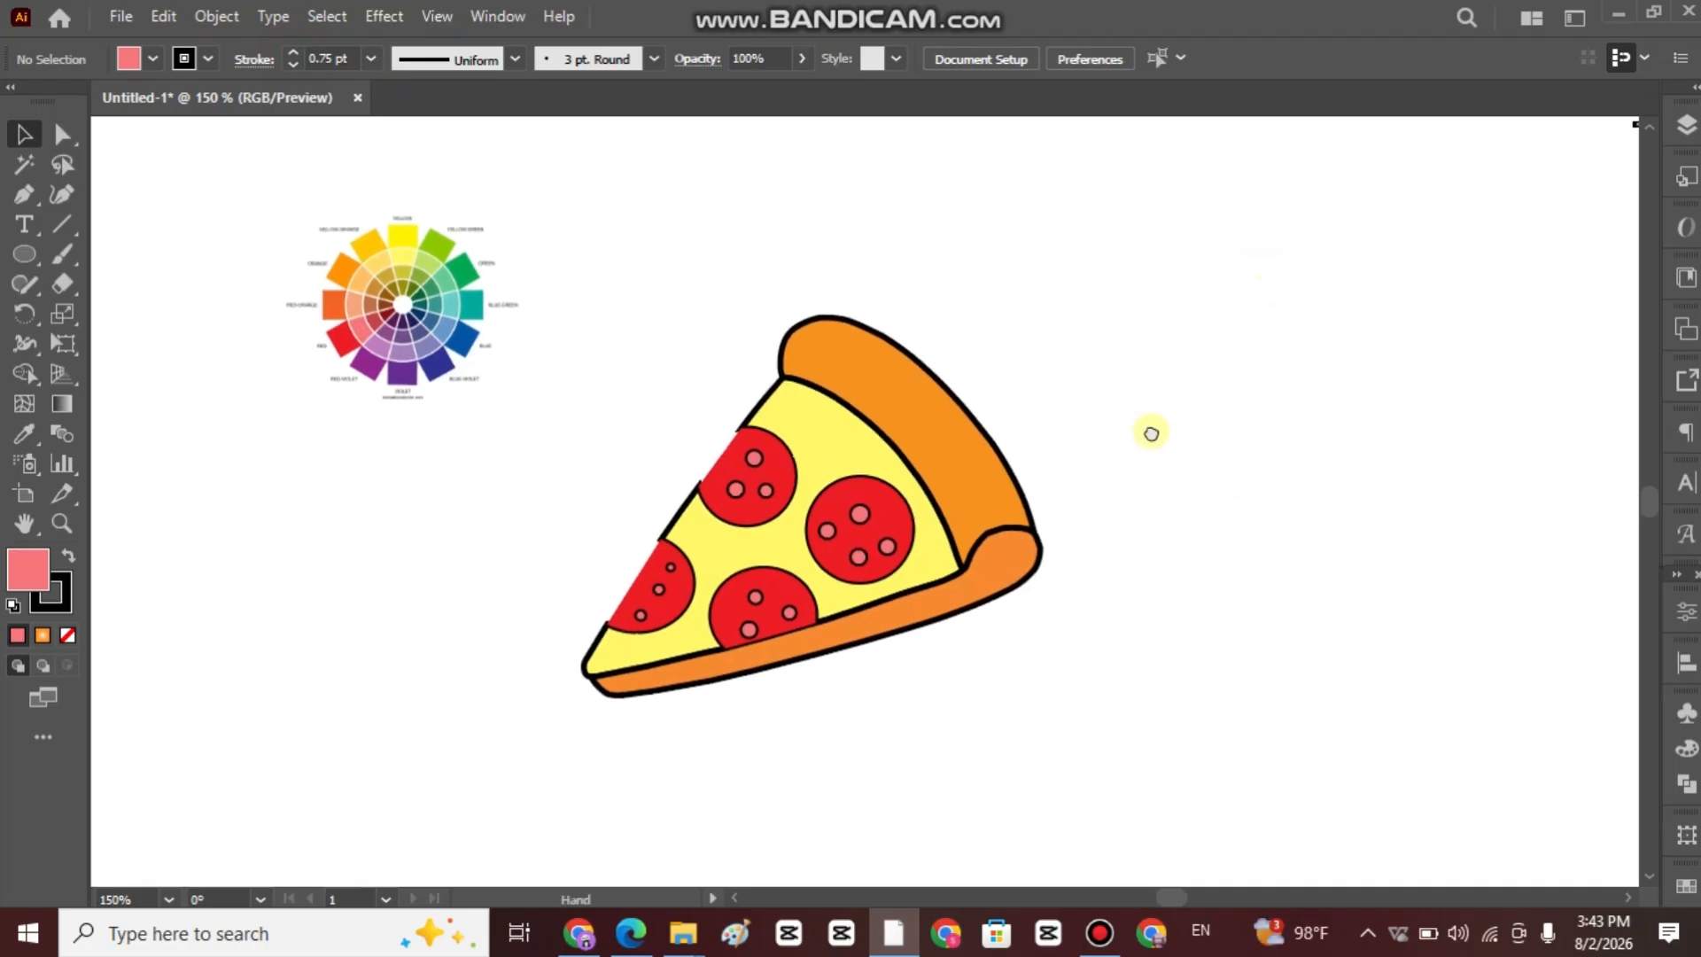
scroll(881, 556, "up", 1)
scroll(868, 496, "down", 1)
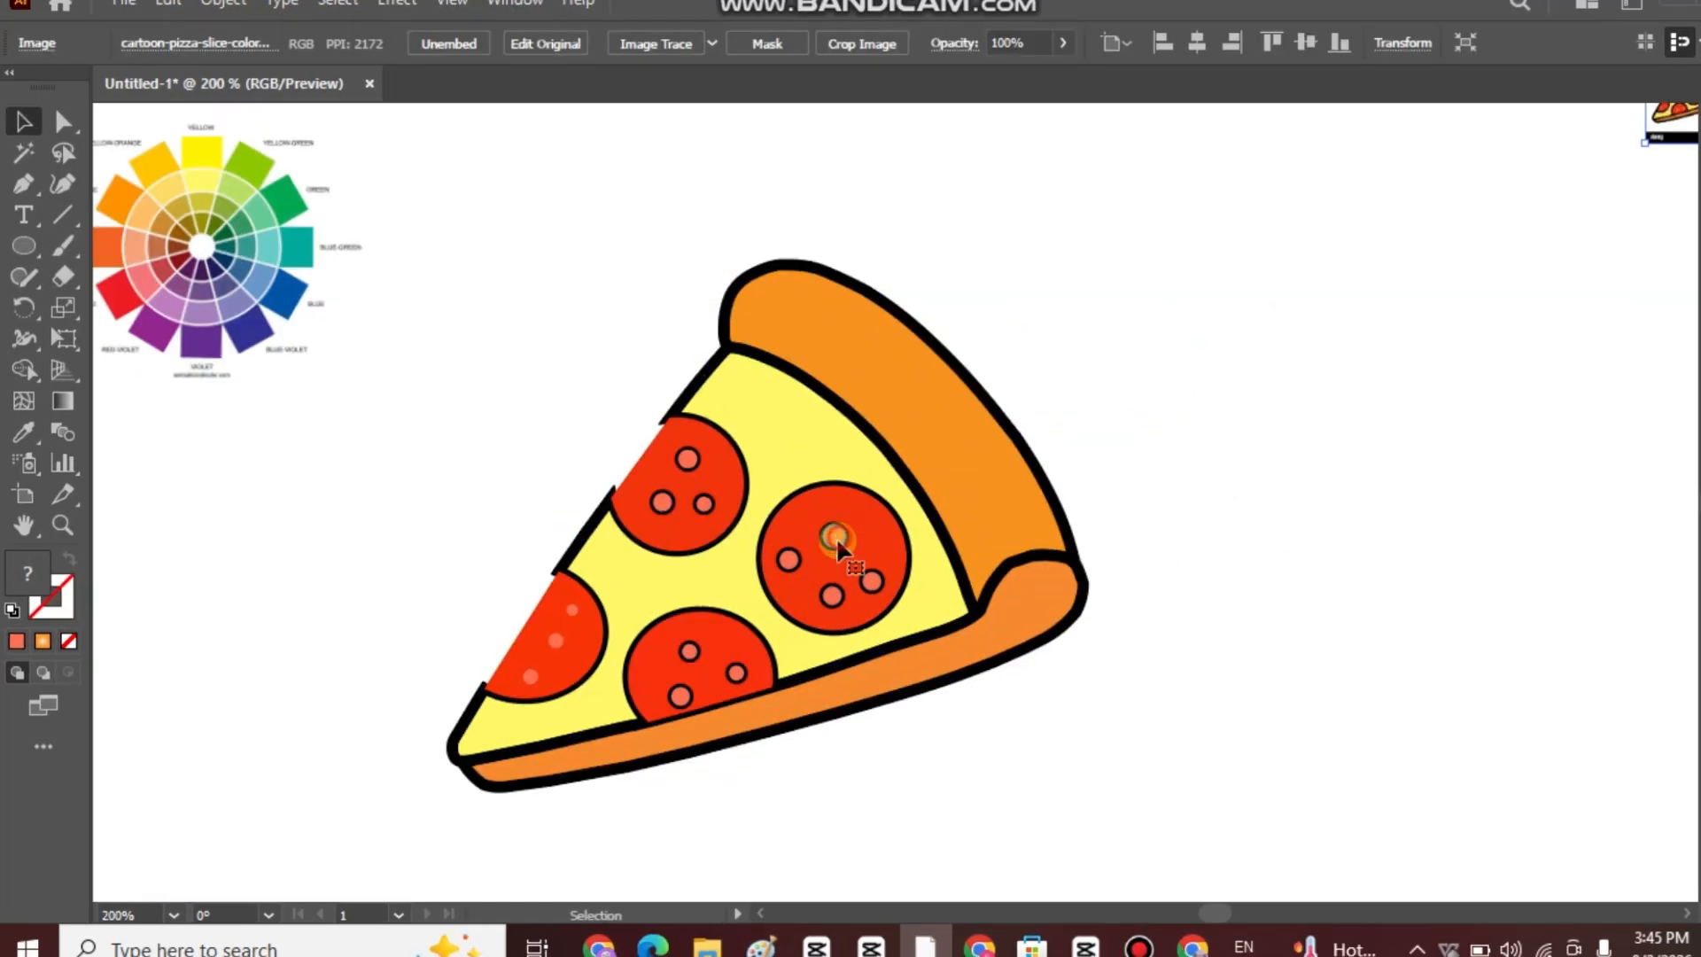
Select the small circles on the three outlined pepperoni slices, set their stroke weight to 0 pt and open the stroke color swatches.
left_click(840, 577, "shift")
left_click(789, 560, "shift")
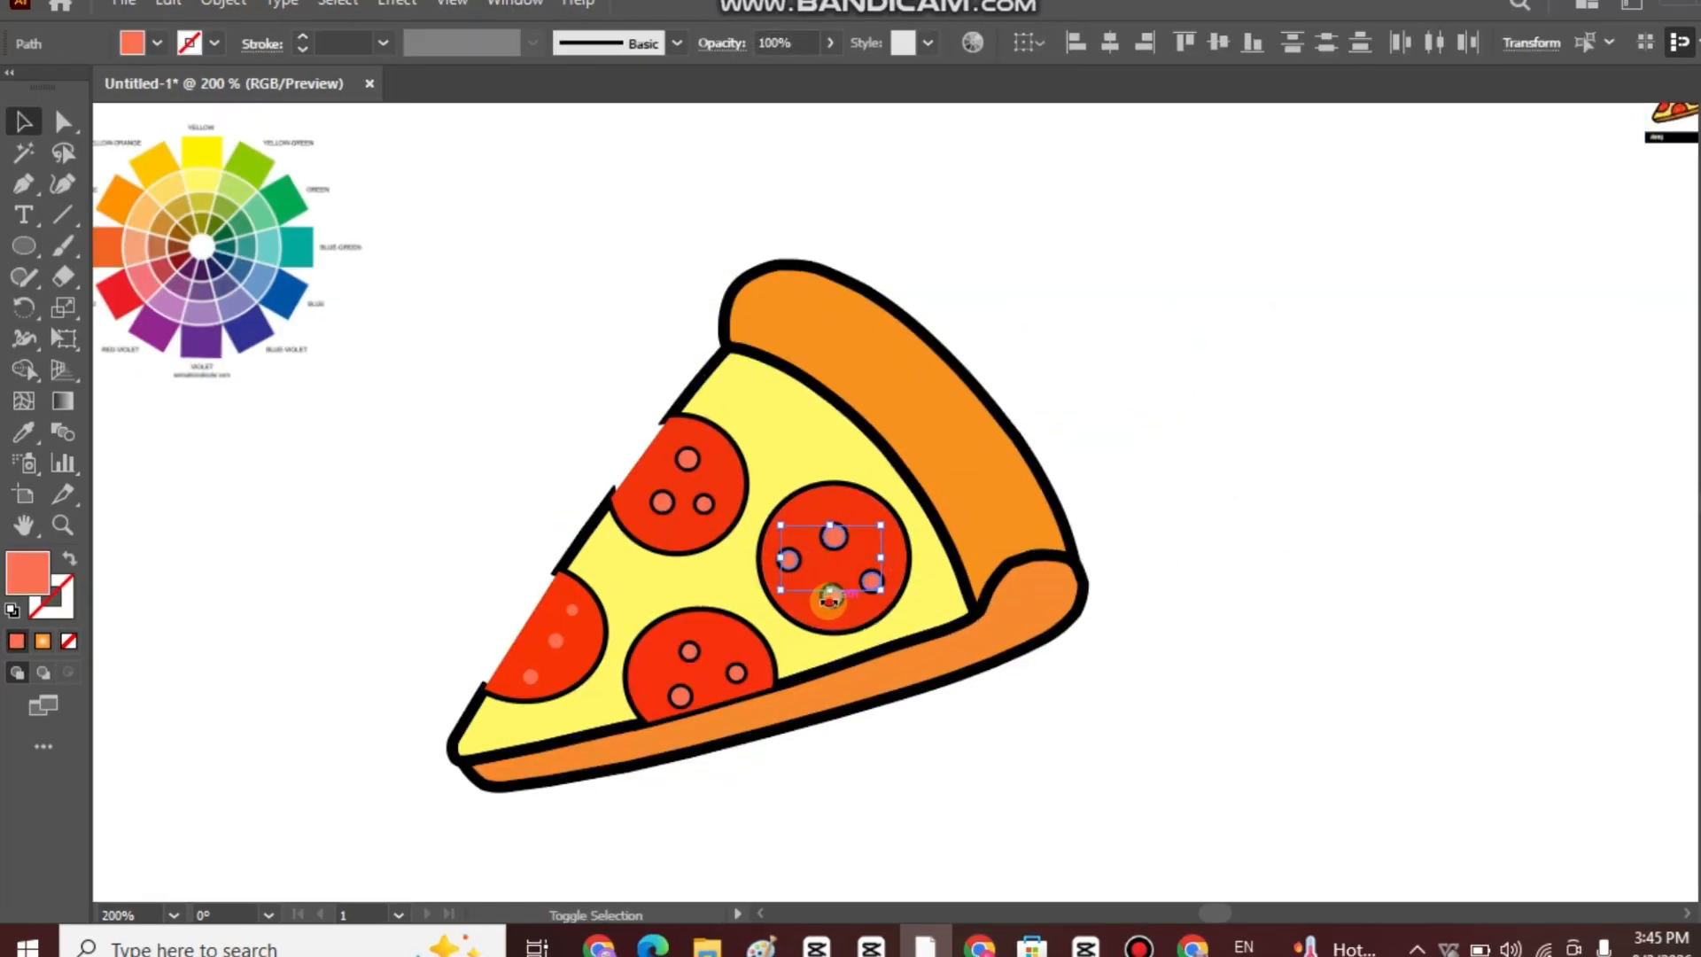
left_click(688, 654, "shift")
left_click(678, 697, "shift")
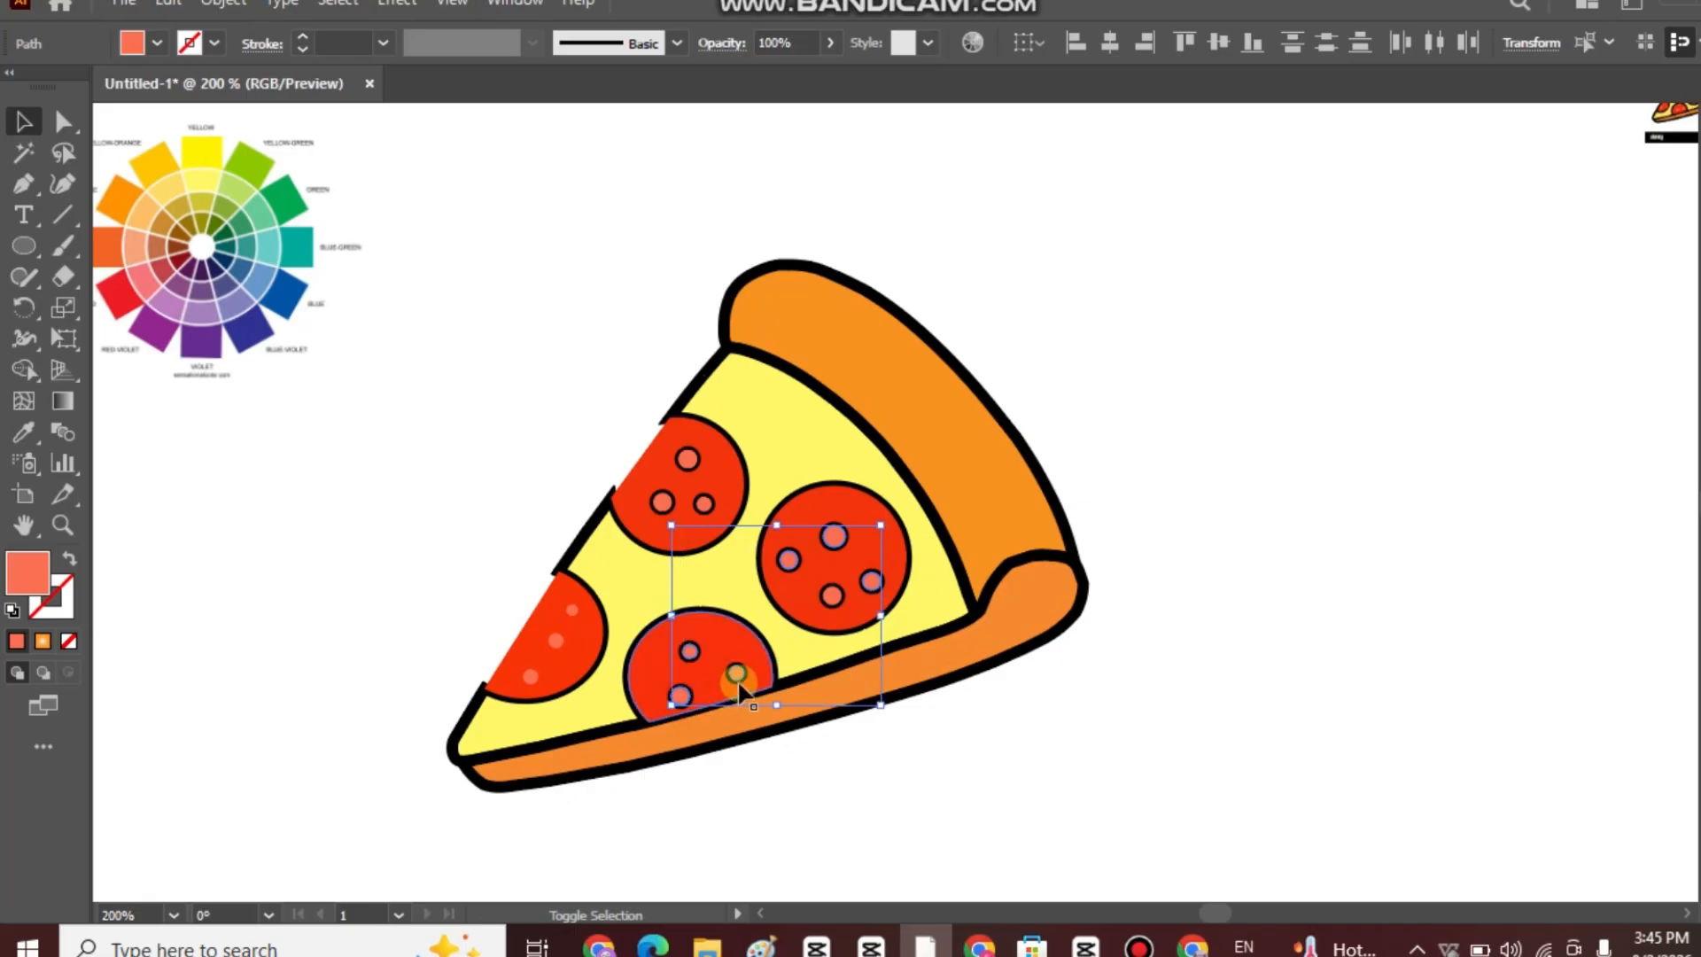
left_click(734, 675, "shift")
left_click(662, 502, "shift")
left_click(705, 502, "shift")
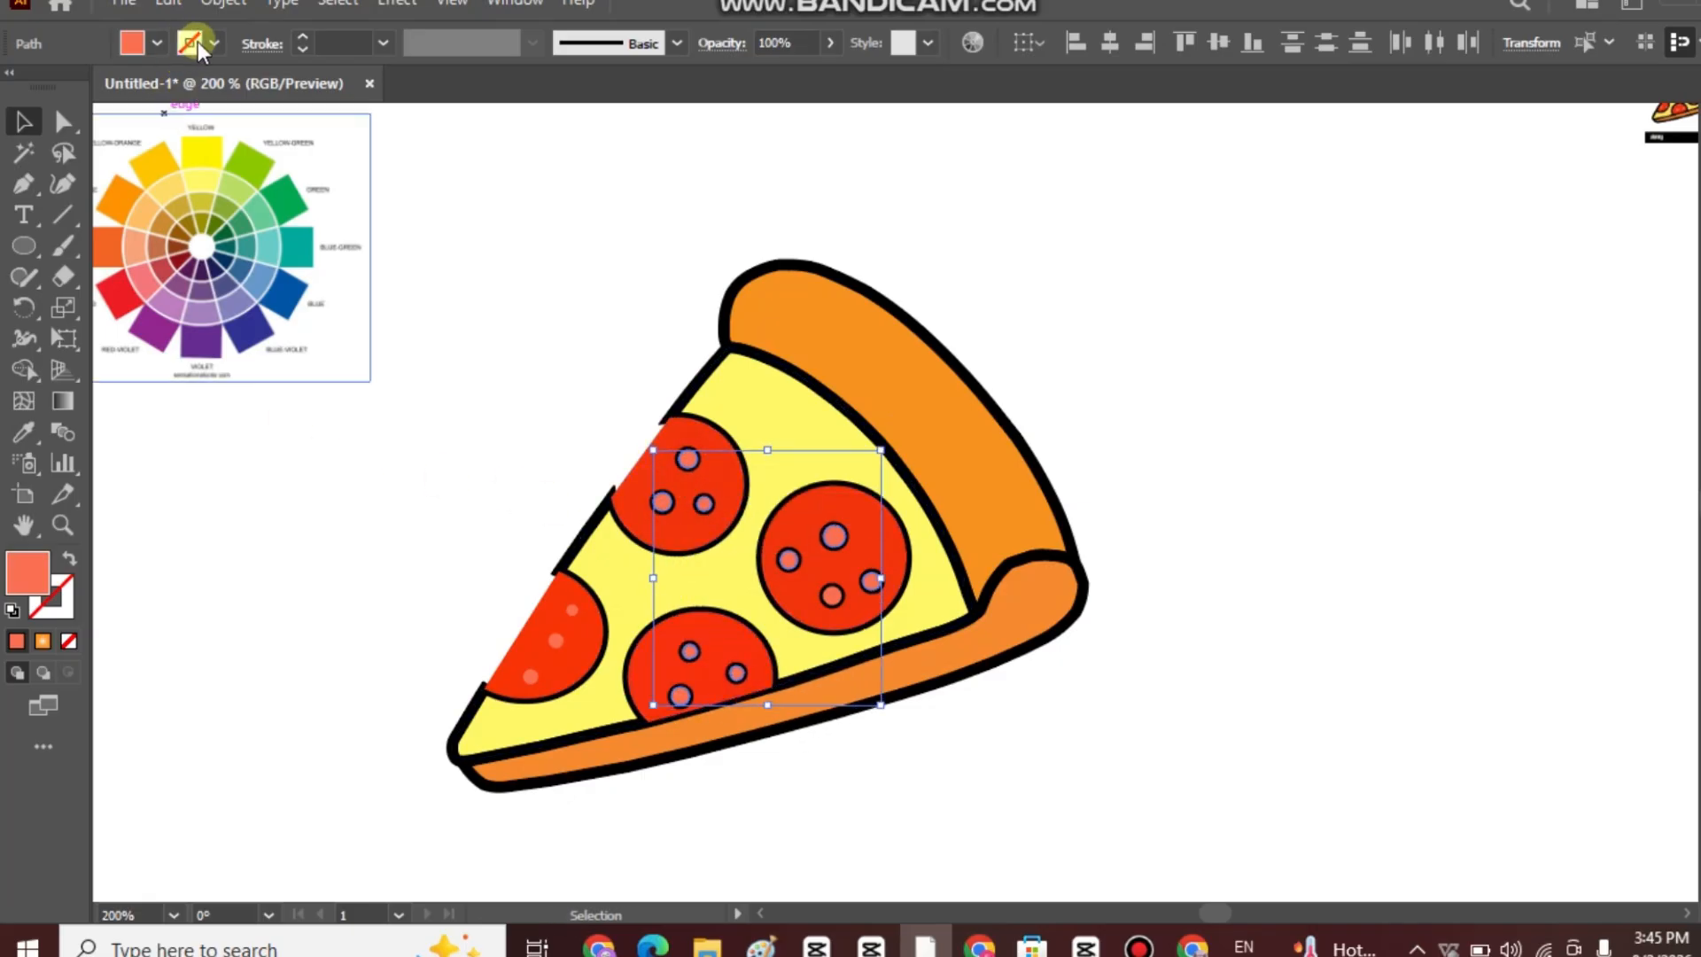
left_click(156, 42)
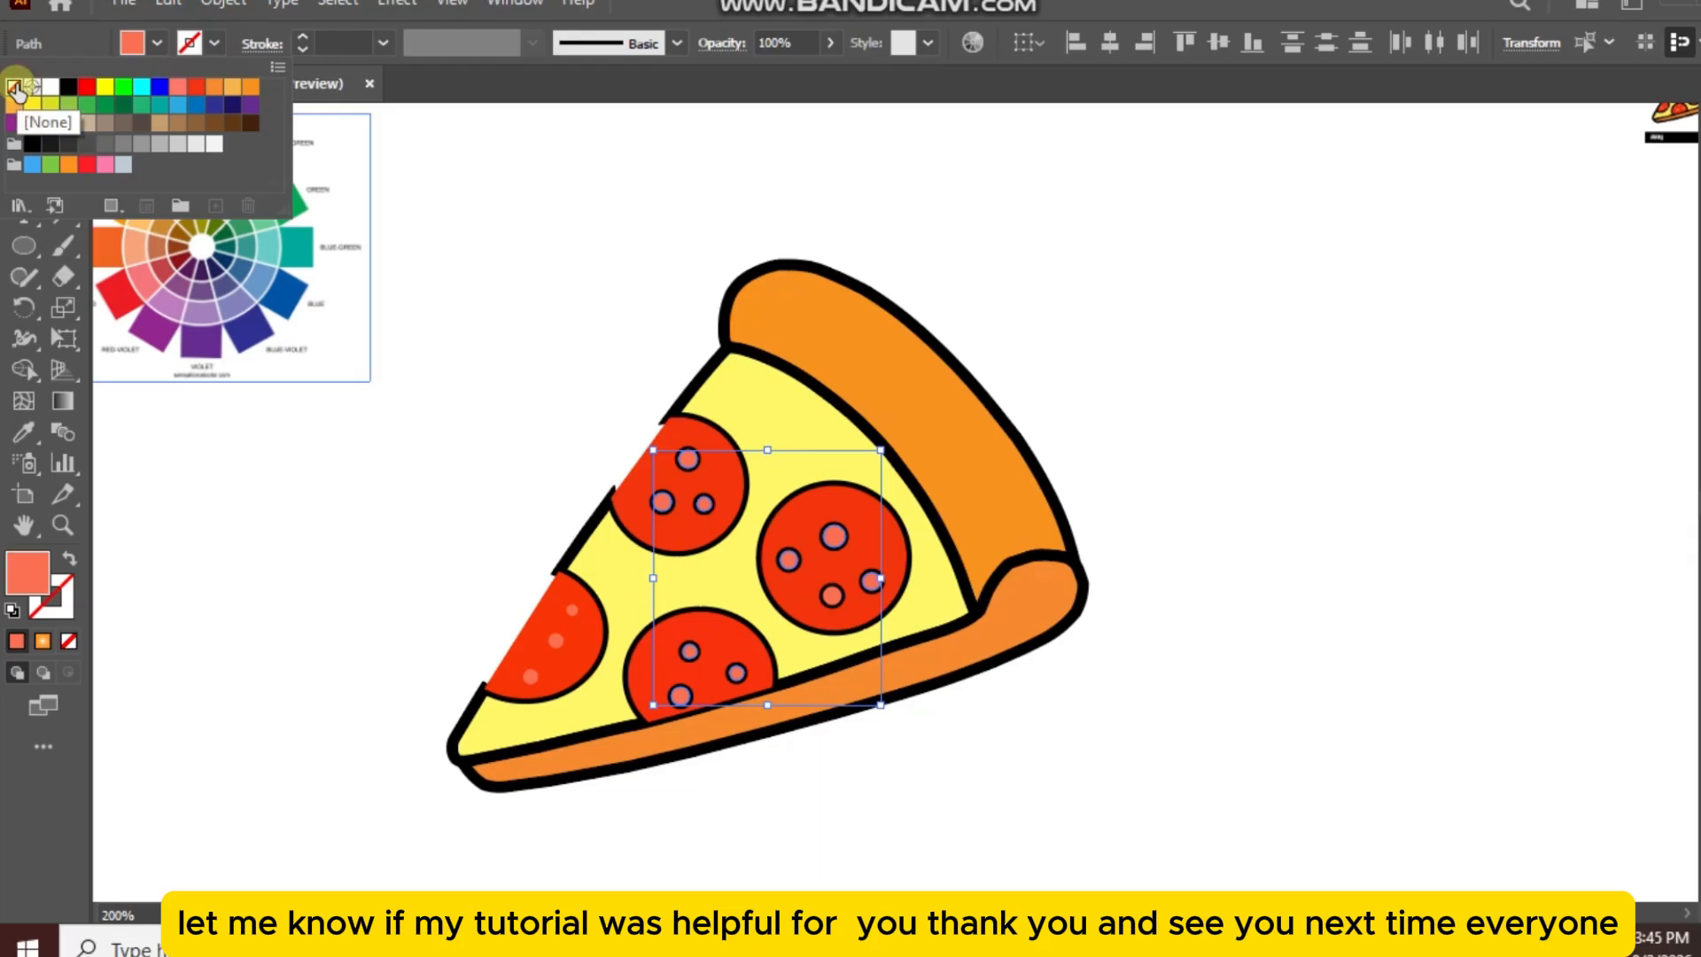
left_click(304, 49)
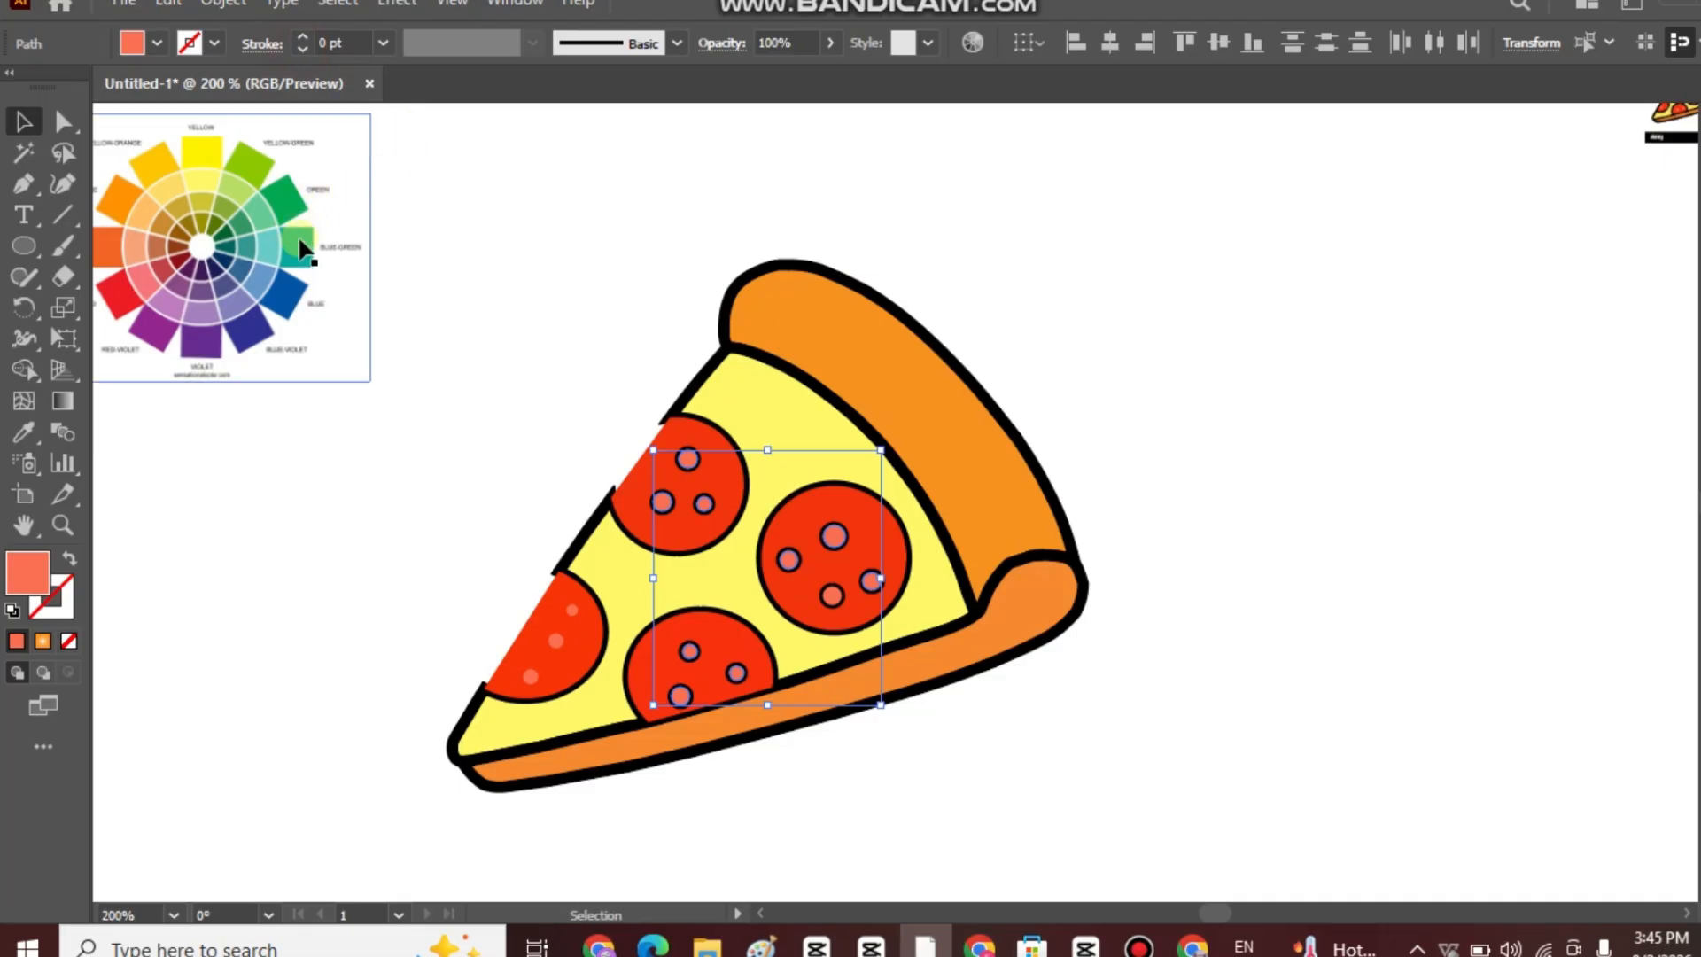
left_click(214, 43)
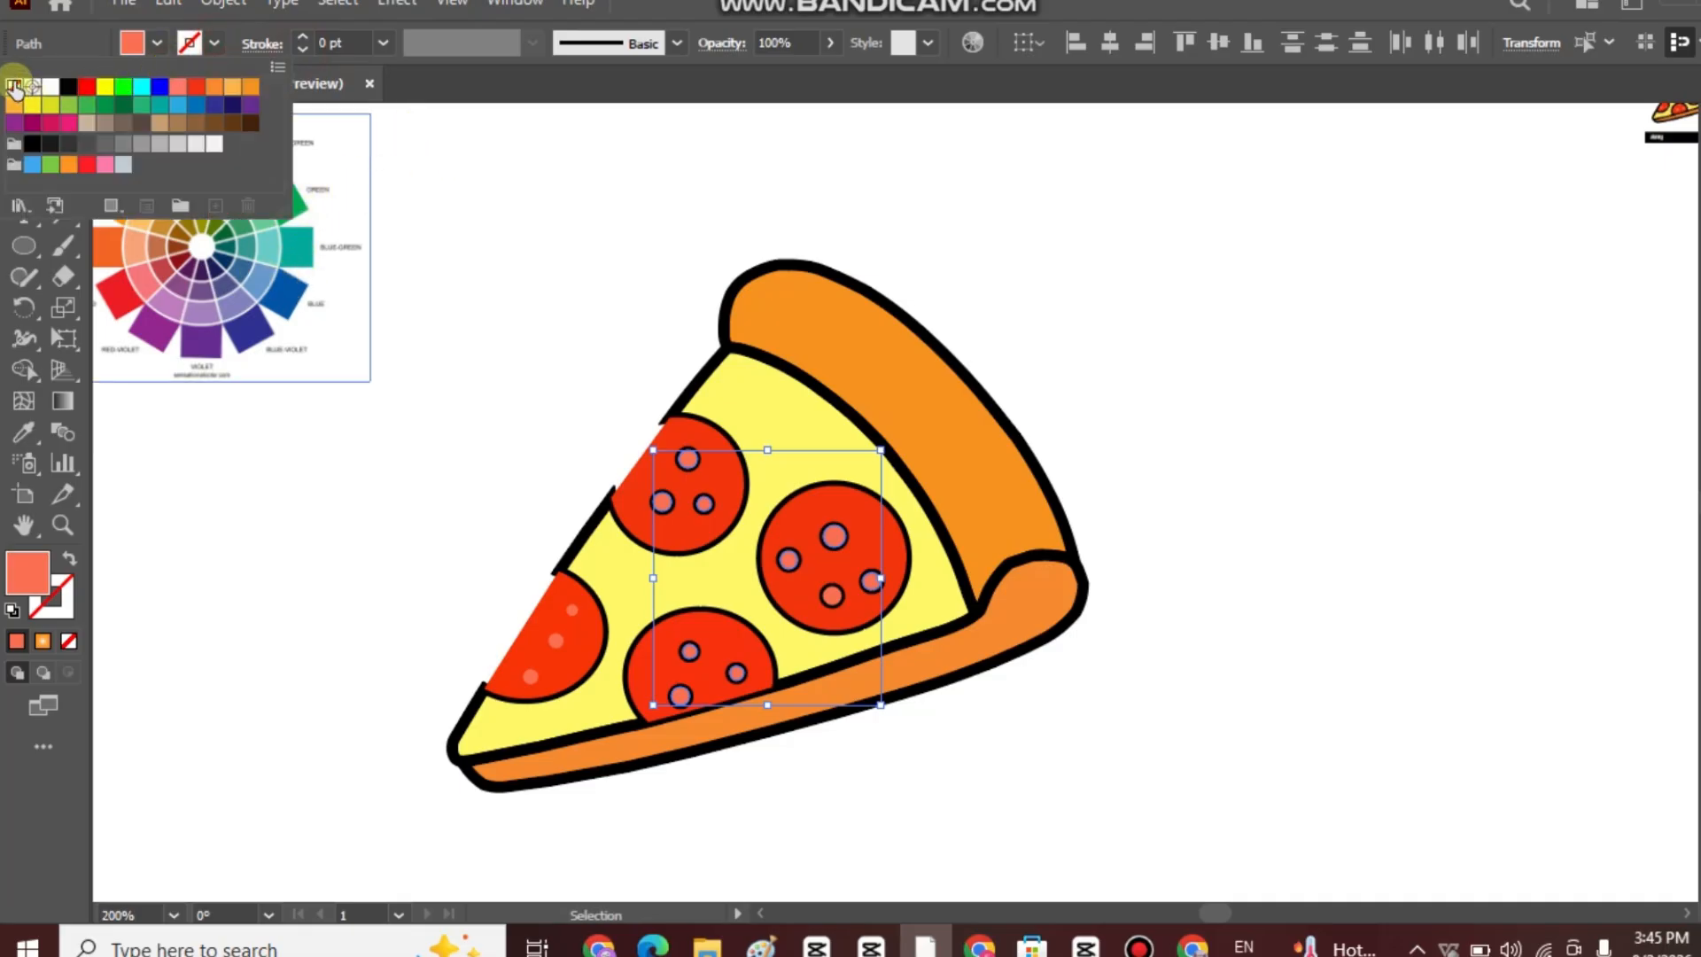